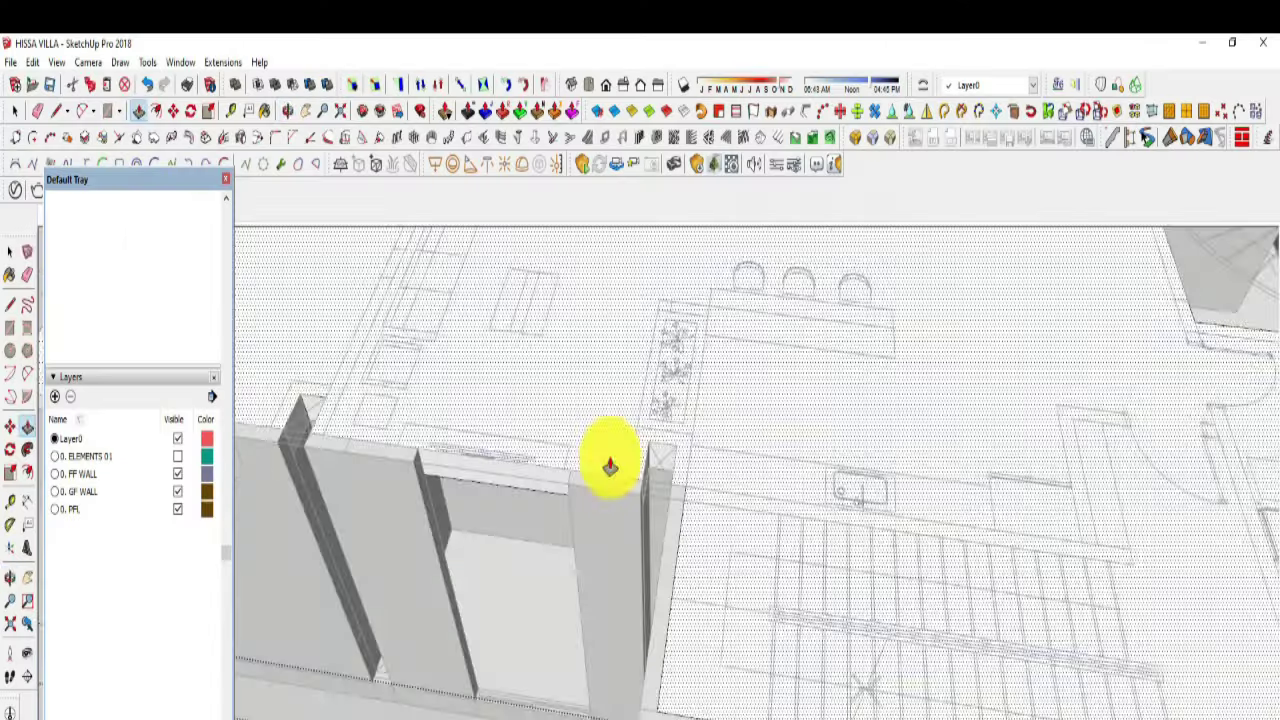
Step: Orbit around the villa model and select the end face of the wall
{"action": "mouse_move", "coordinate": [608, 457]}
{"action": "left_mouse_down"}
{"action": "mouse_move", "coordinate": [757, 566]}
{"action": "mouse_move", "coordinate": [791, 389]}
{"action": "mouse_move", "coordinate": [810, 568]}
{"action": "left_mouse_up"}
{"action": "left_click", "coordinate": [10, 251]}
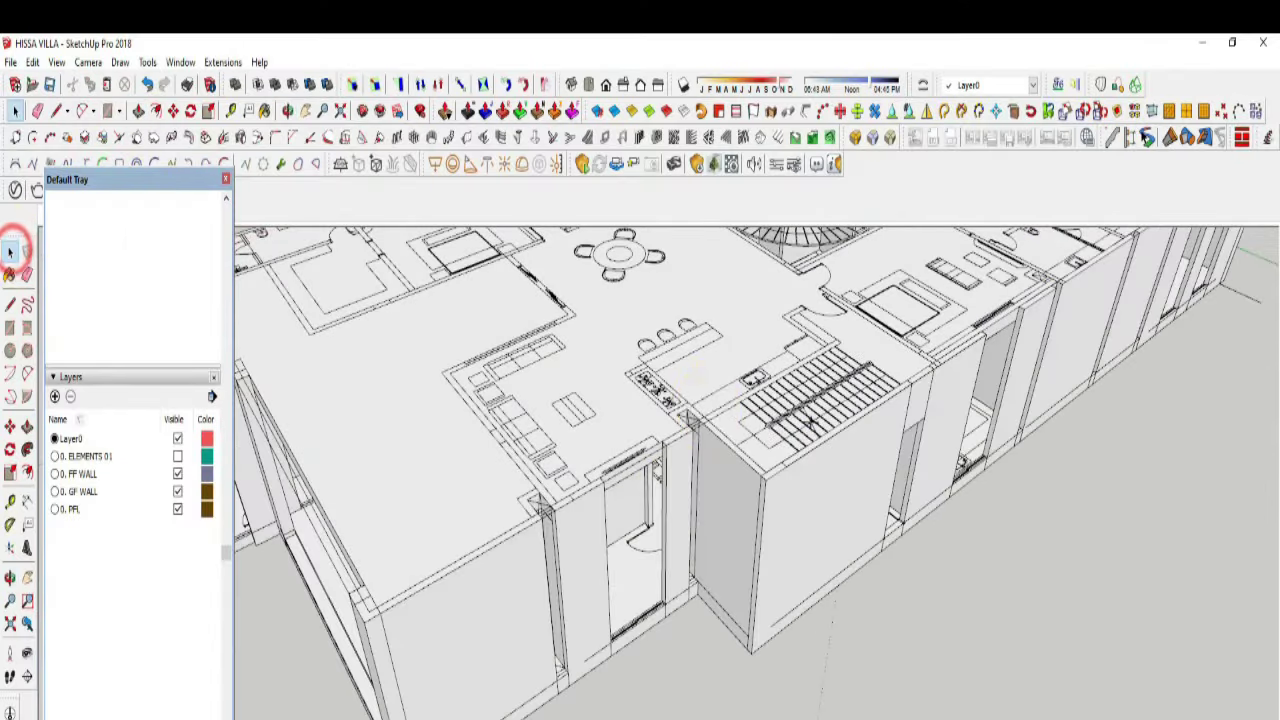
{"action": "scroll", "coordinate": [706, 415], "scroll_direction": "up", "scroll_amount": 5}
{"action": "left_click", "coordinate": [667, 455]}
{"action": "scroll", "coordinate": [730, 620], "scroll_direction": "down", "scroll_amount": 2}
Step: Orbit the villa through wide, high and low views of the floor plan and staircase
{"action": "mouse_move", "coordinate": [757, 651]}
{"action": "middle_mouse_down"}
{"action": "mouse_move", "coordinate": [649, 434]}
{"action": "mouse_move", "coordinate": [688, 484]}
{"action": "middle_mouse_up"}
{"action": "scroll", "coordinate": [660, 440], "scroll_direction": "down", "scroll_amount": 5}
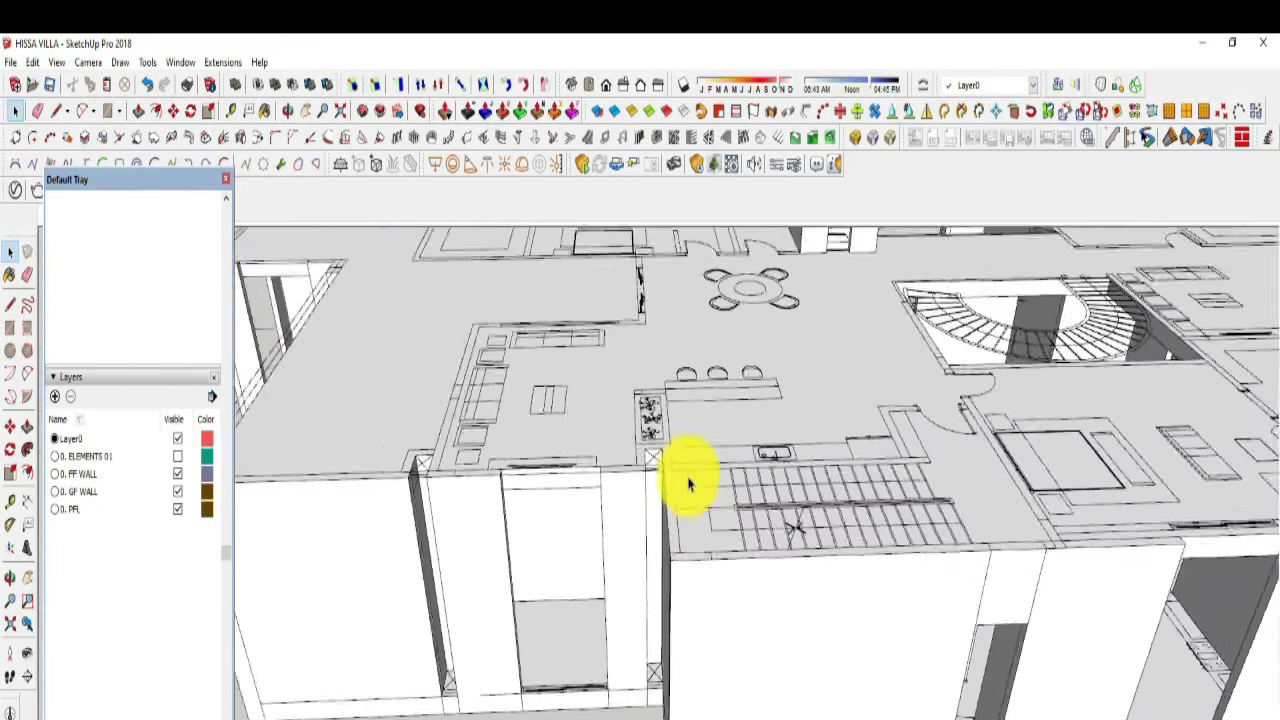
{"action": "scroll", "coordinate": [688, 484], "scroll_direction": "down", "scroll_amount": 2}
{"action": "scroll", "coordinate": [790, 593], "scroll_direction": "down", "scroll_amount": 2}
{"action": "middle_click_drag", "start_coordinate": [757, 591], "coordinate": [737, 671]}
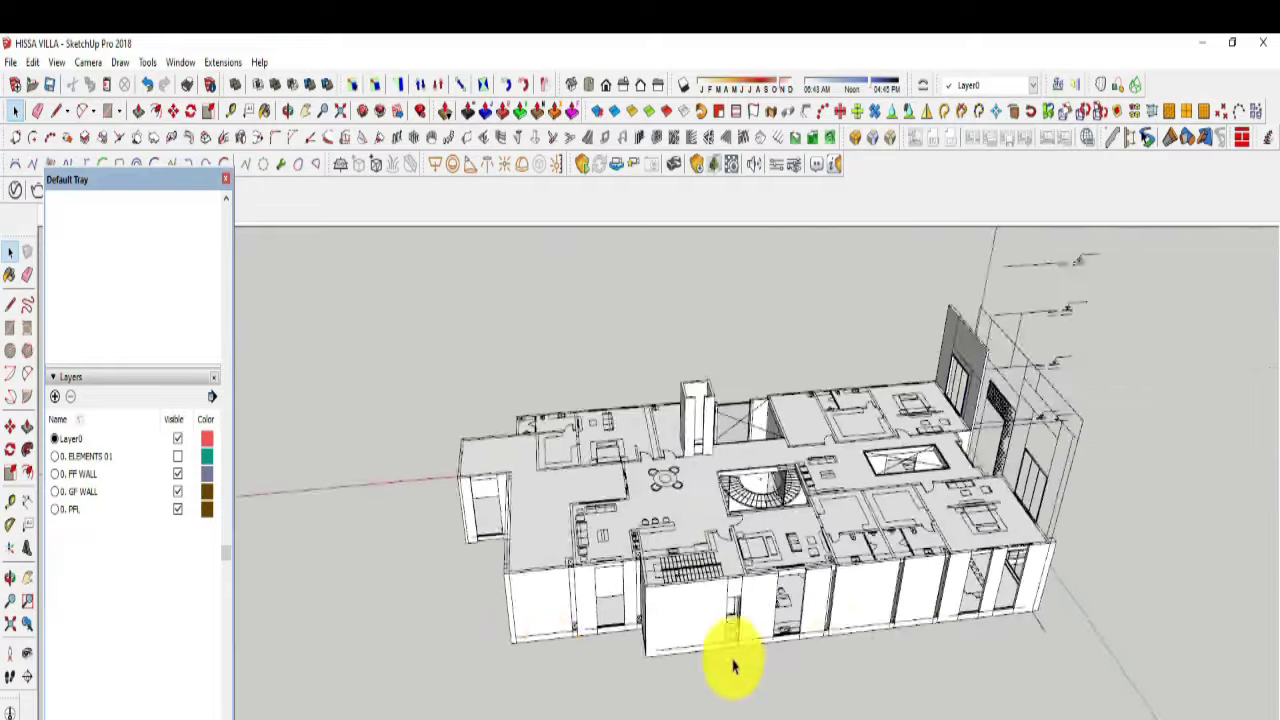
{"action": "scroll", "coordinate": [771, 651], "scroll_direction": "up", "scroll_amount": 3}
{"action": "scroll", "coordinate": [831, 561], "scroll_direction": "up", "scroll_amount": 3}
{"action": "scroll", "coordinate": [831, 561], "scroll_direction": "down", "scroll_amount": 2}
{"action": "mouse_move", "coordinate": [814, 580]}
{"action": "middle_mouse_down"}
{"action": "mouse_move", "coordinate": [614, 420]}
{"action": "mouse_move", "coordinate": [517, 606]}
{"action": "mouse_move", "coordinate": [987, 562]}
{"action": "mouse_move", "coordinate": [1177, 529]}
{"action": "mouse_move", "coordinate": [694, 677]}
{"action": "mouse_move", "coordinate": [871, 686]}
{"action": "mouse_move", "coordinate": [737, 663]}
{"action": "mouse_move", "coordinate": [809, 646]}
{"action": "mouse_move", "coordinate": [971, 314]}
{"action": "mouse_move", "coordinate": [857, 543]}
{"action": "mouse_move", "coordinate": [740, 525]}
{"action": "mouse_move", "coordinate": [920, 457]}
{"action": "mouse_move", "coordinate": [600, 651]}
{"action": "middle_mouse_up"}
{"action": "scroll", "coordinate": [987, 562], "scroll_direction": "down", "scroll_amount": 2}
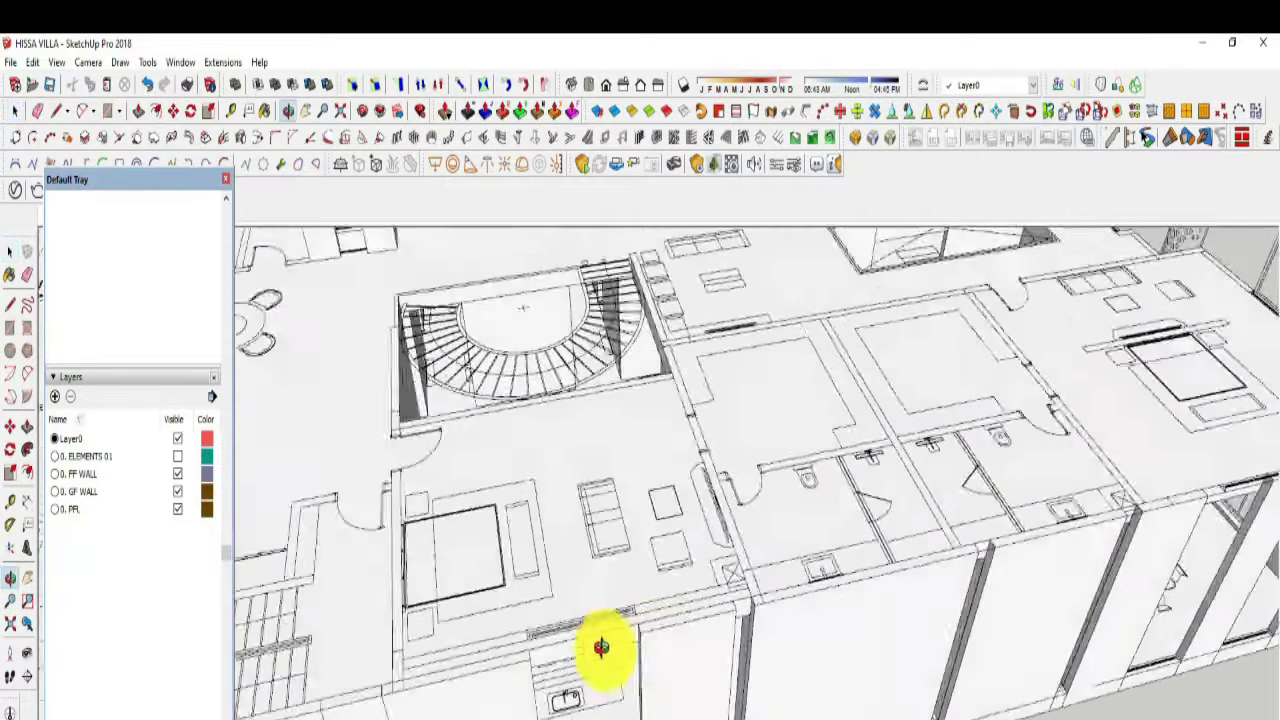
{"action": "scroll", "coordinate": [603, 645], "scroll_direction": "up", "scroll_amount": 2}
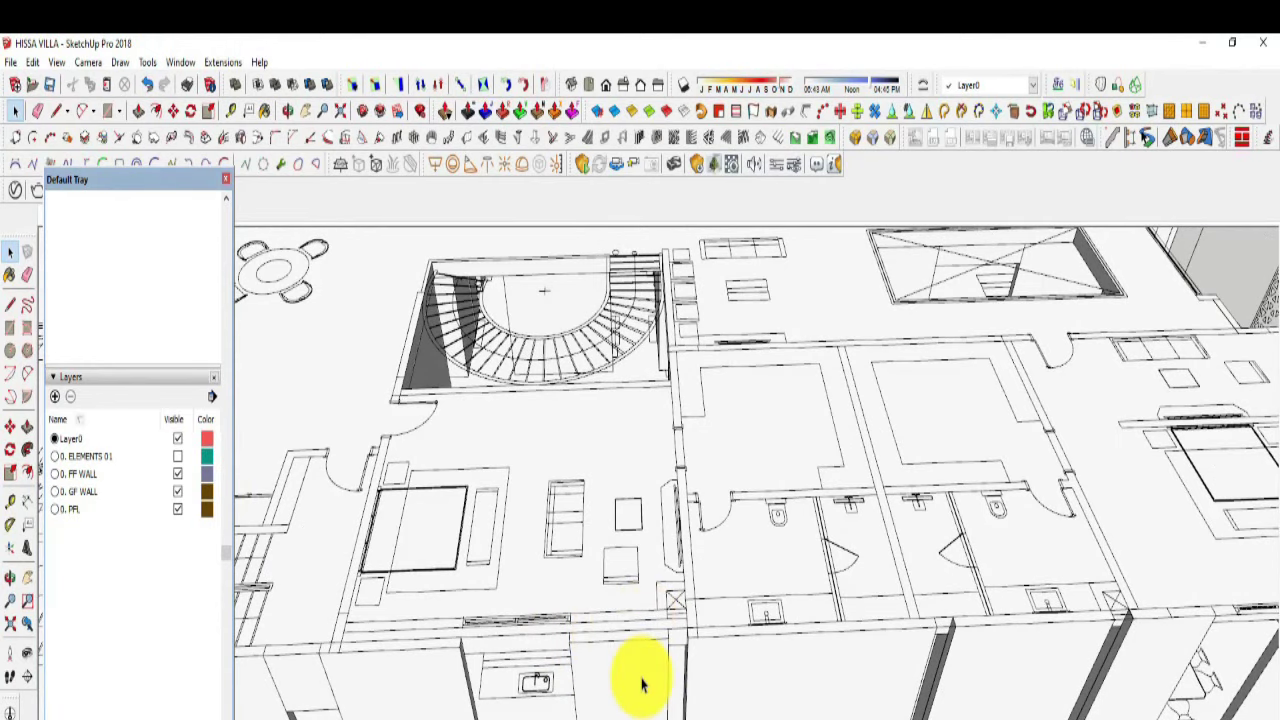
{"action": "scroll", "coordinate": [642, 684], "scroll_direction": "up", "scroll_amount": 2}
{"action": "scroll", "coordinate": [700, 680], "scroll_direction": "up", "scroll_amount": 2}
{"action": "scroll", "coordinate": [637, 663], "scroll_direction": "up", "scroll_amount": 1}
{"action": "mouse_move", "coordinate": [634, 634]}
{"action": "middle_mouse_down"}
{"action": "mouse_move", "coordinate": [999, 471]}
{"action": "mouse_move", "coordinate": [1171, 463]}
{"action": "mouse_move", "coordinate": [800, 614]}
{"action": "mouse_move", "coordinate": [762, 497]}
{"action": "middle_mouse_up"}
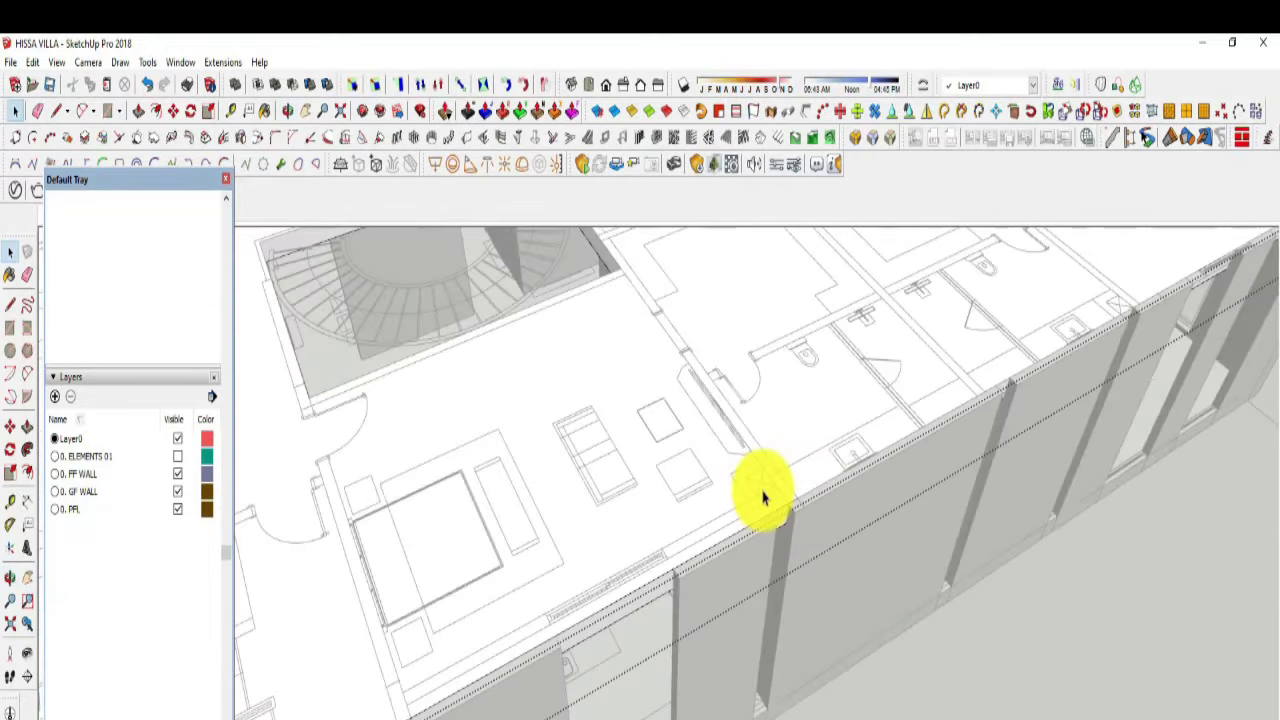
{"action": "mouse_move", "coordinate": [770, 548]}
{"action": "middle_mouse_down"}
{"action": "mouse_move", "coordinate": [788, 523]}
{"action": "mouse_move", "coordinate": [594, 629]}
{"action": "mouse_move", "coordinate": [586, 700]}
{"action": "mouse_move", "coordinate": [846, 712]}
{"action": "middle_mouse_up"}
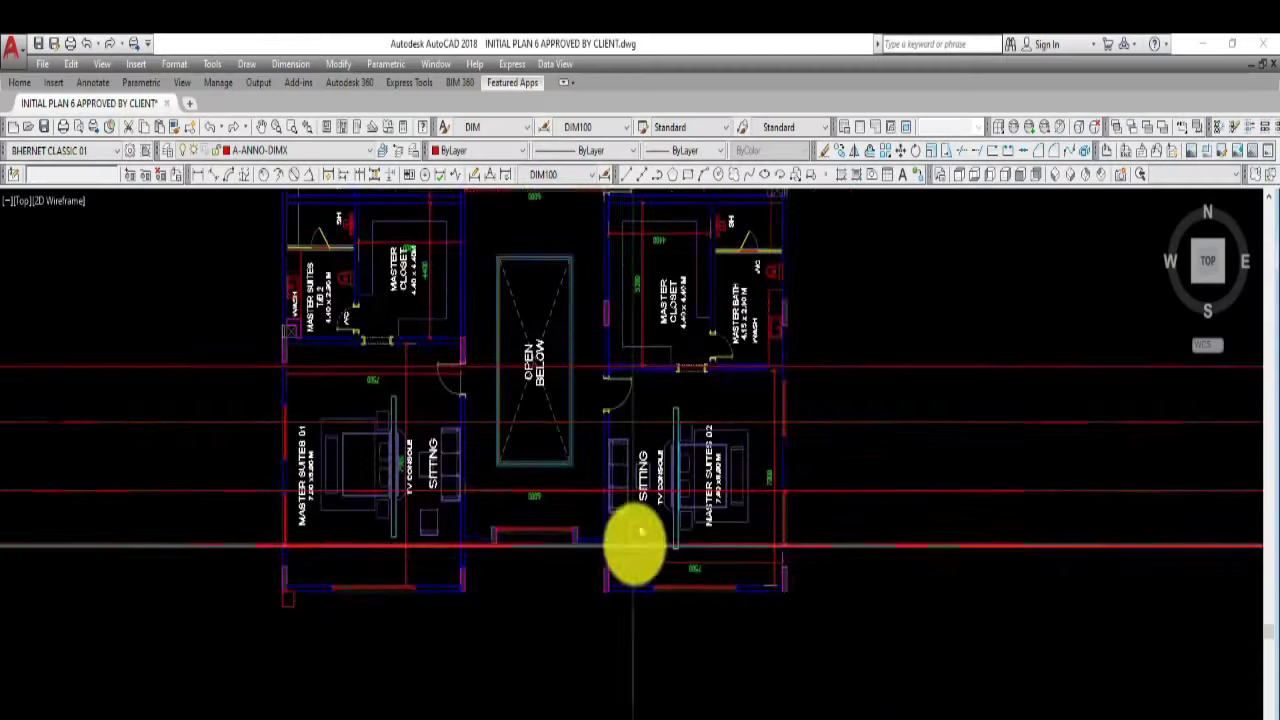
{"action": "scroll", "coordinate": [634, 543], "scroll_direction": "down", "scroll_amount": 2}
{"action": "scroll", "coordinate": [777, 591], "scroll_direction": "down", "scroll_amount": 3}
Step: Pan and zoom the AutoCAD plan to the kitchen and stair lobby
{"action": "scroll", "coordinate": [775, 657], "scroll_direction": "up", "scroll_amount": 2}
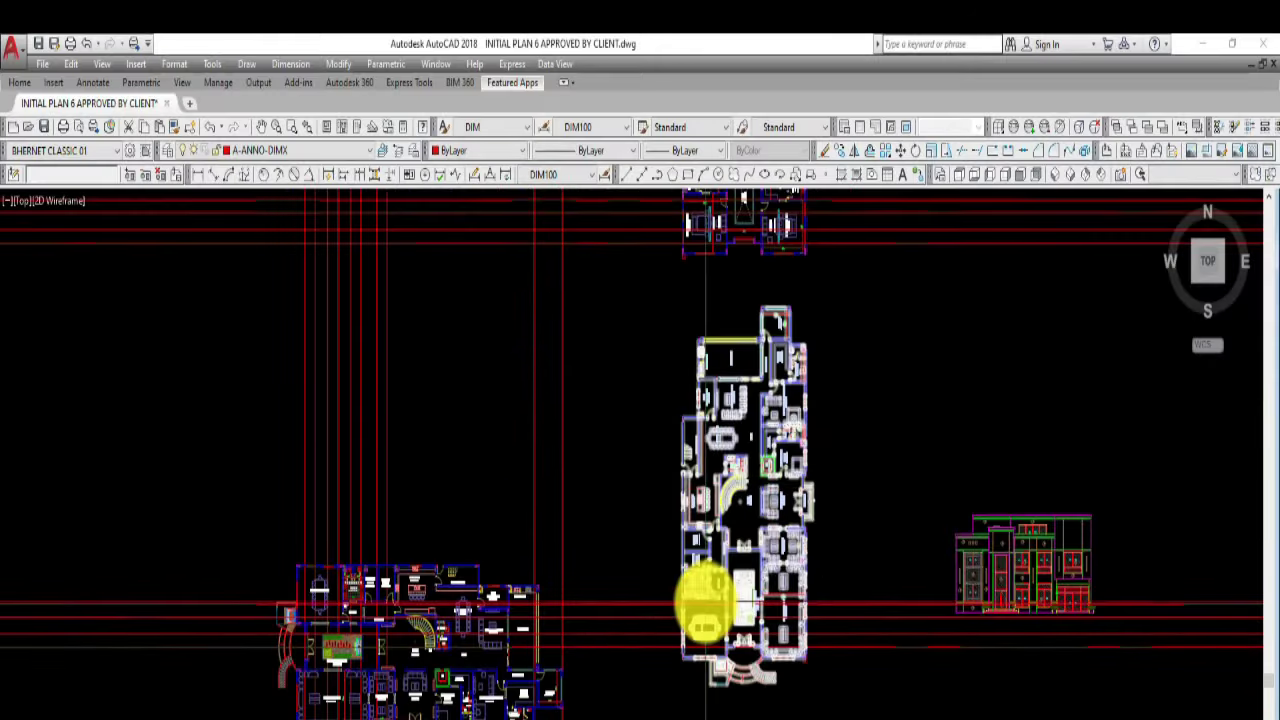
{"action": "scroll", "coordinate": [930, 597], "scroll_direction": "up", "scroll_amount": 3}
{"action": "scroll", "coordinate": [709, 371], "scroll_direction": "up", "scroll_amount": 3}
{"action": "middle_click_drag", "start_coordinate": [709, 371], "coordinate": [737, 486]}
{"action": "scroll", "coordinate": [731, 480], "scroll_direction": "down", "scroll_amount": 1}
{"action": "scroll", "coordinate": [731, 480], "scroll_direction": "down", "scroll_amount": 3}
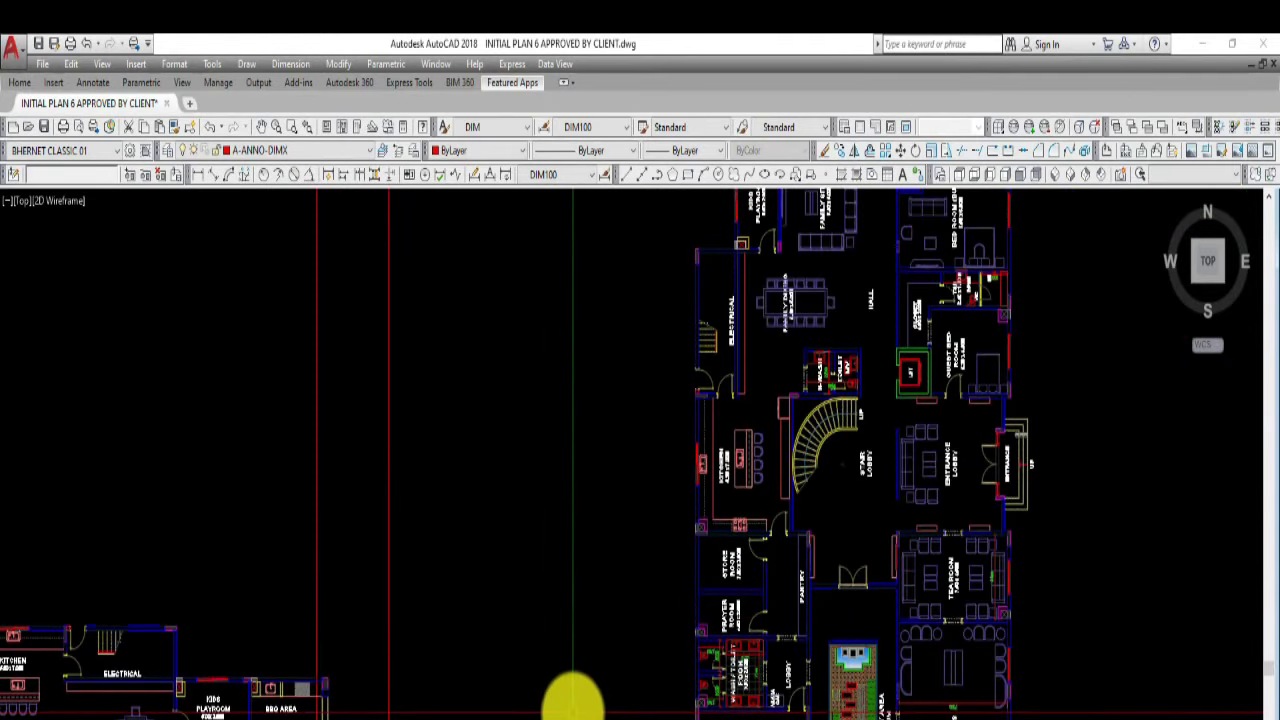
{"action": "scroll", "coordinate": [620, 590], "scroll_direction": "down", "scroll_amount": 3}
{"action": "scroll", "coordinate": [737, 449], "scroll_direction": "up", "scroll_amount": 3}
{"action": "scroll", "coordinate": [766, 457], "scroll_direction": "up", "scroll_amount": 1}
{"action": "scroll", "coordinate": [980, 614], "scroll_direction": "down", "scroll_amount": 1}
{"action": "scroll", "coordinate": [1146, 523], "scroll_direction": "up", "scroll_amount": 3}
{"action": "scroll", "coordinate": [1069, 509], "scroll_direction": "down", "scroll_amount": 3}
{"action": "scroll", "coordinate": [813, 478], "scroll_direction": "up", "scroll_amount": 1}
{"action": "scroll", "coordinate": [813, 478], "scroll_direction": "down", "scroll_amount": 1}
{"action": "scroll", "coordinate": [814, 543], "scroll_direction": "up", "scroll_amount": 1}
{"action": "scroll", "coordinate": [814, 543], "scroll_direction": "down", "scroll_amount": 2}
{"action": "scroll", "coordinate": [820, 586], "scroll_direction": "down", "scroll_amount": 2}
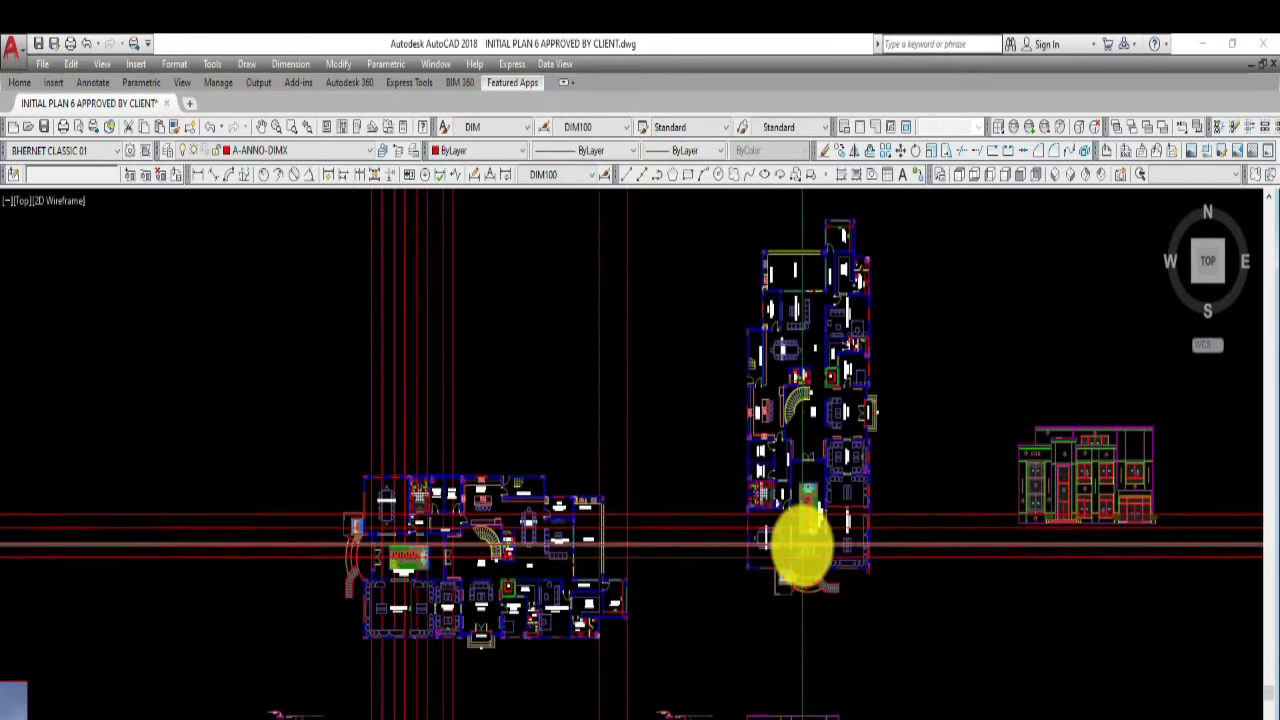
{"action": "scroll", "coordinate": [760, 274], "scroll_direction": "up", "scroll_amount": 2}
{"action": "scroll", "coordinate": [608, 487], "scroll_direction": "up", "scroll_amount": 3}
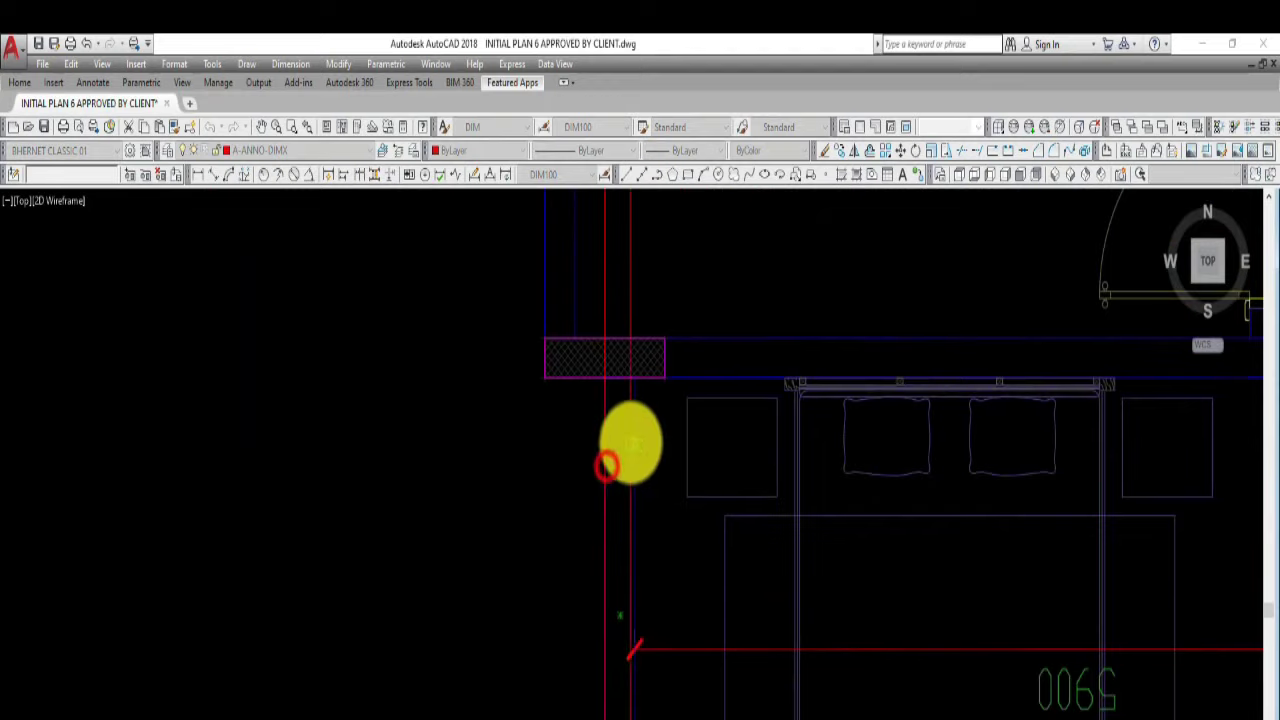
{"action": "scroll", "coordinate": [630, 443], "scroll_direction": "down", "scroll_amount": 4}
{"action": "scroll", "coordinate": [794, 663], "scroll_direction": "up", "scroll_amount": 2}
{"action": "scroll", "coordinate": [837, 349], "scroll_direction": "down", "scroll_amount": 2}
{"action": "scroll", "coordinate": [806, 570], "scroll_direction": "up", "scroll_amount": 4}
{"action": "scroll", "coordinate": [800, 515], "scroll_direction": "down", "scroll_amount": 2}
Step: Start Edit Block In-place on the floor-plan block and confirm the Reference Edit dialog
{"action": "right_click", "coordinate": [775, 416]}
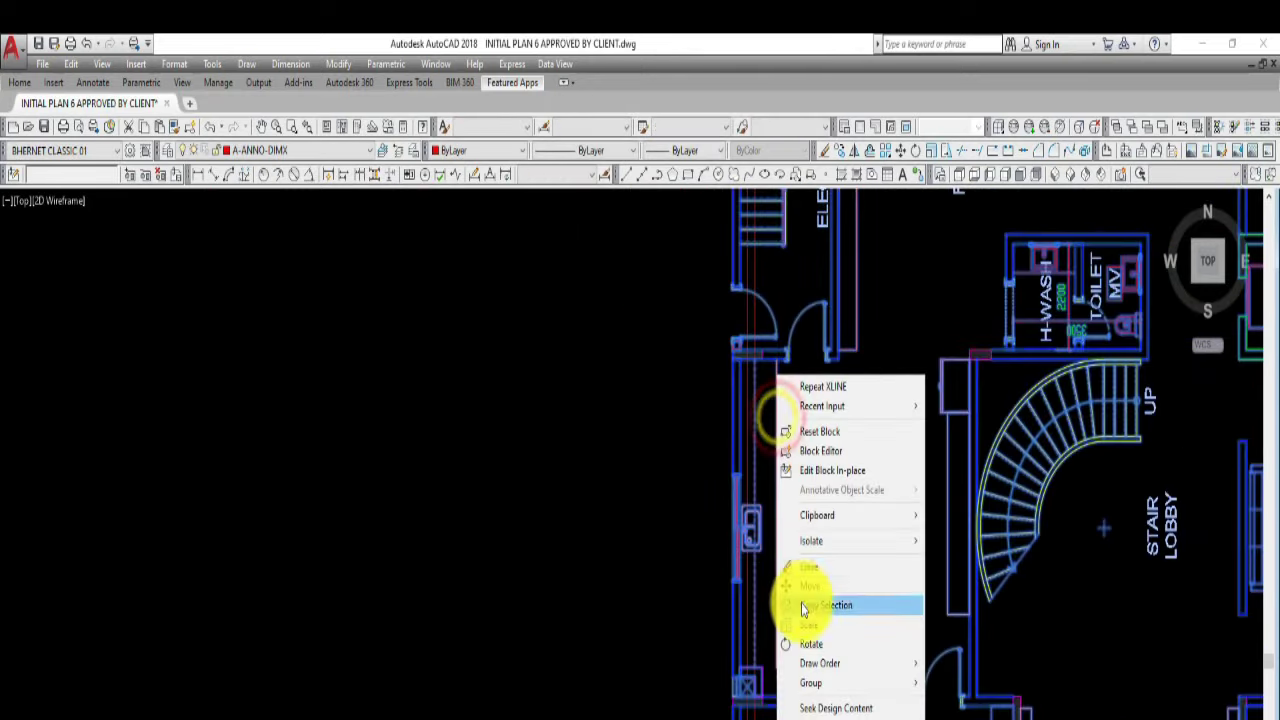
{"action": "left_click", "coordinate": [818, 474]}
{"action": "left_click", "coordinate": [634, 623]}
{"action": "scroll", "coordinate": [814, 626], "scroll_direction": "up", "scroll_amount": 4}
{"action": "scroll", "coordinate": [777, 643], "scroll_direction": "down", "scroll_amount": 2}
{"action": "scroll", "coordinate": [714, 383], "scroll_direction": "up", "scroll_amount": 4}
{"action": "scroll", "coordinate": [714, 383], "scroll_direction": "down", "scroll_amount": 2}
Step: Select the kitchen wall and the kitchen–store room wall, then clear the selection
{"action": "left_click", "coordinate": [700, 288]}
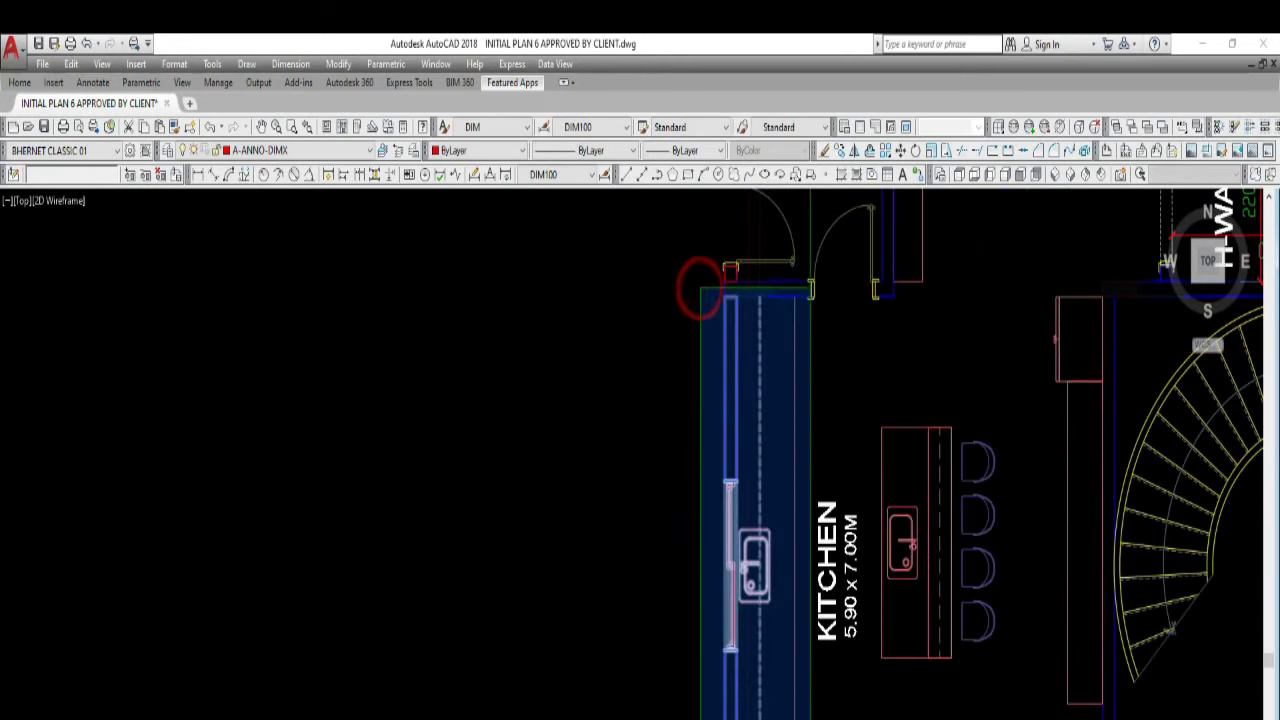
{"action": "scroll", "coordinate": [700, 300], "scroll_direction": "down", "scroll_amount": 1}
{"action": "scroll", "coordinate": [794, 686], "scroll_direction": "up", "scroll_amount": 1}
{"action": "scroll", "coordinate": [800, 645], "scroll_direction": "down", "scroll_amount": 2}
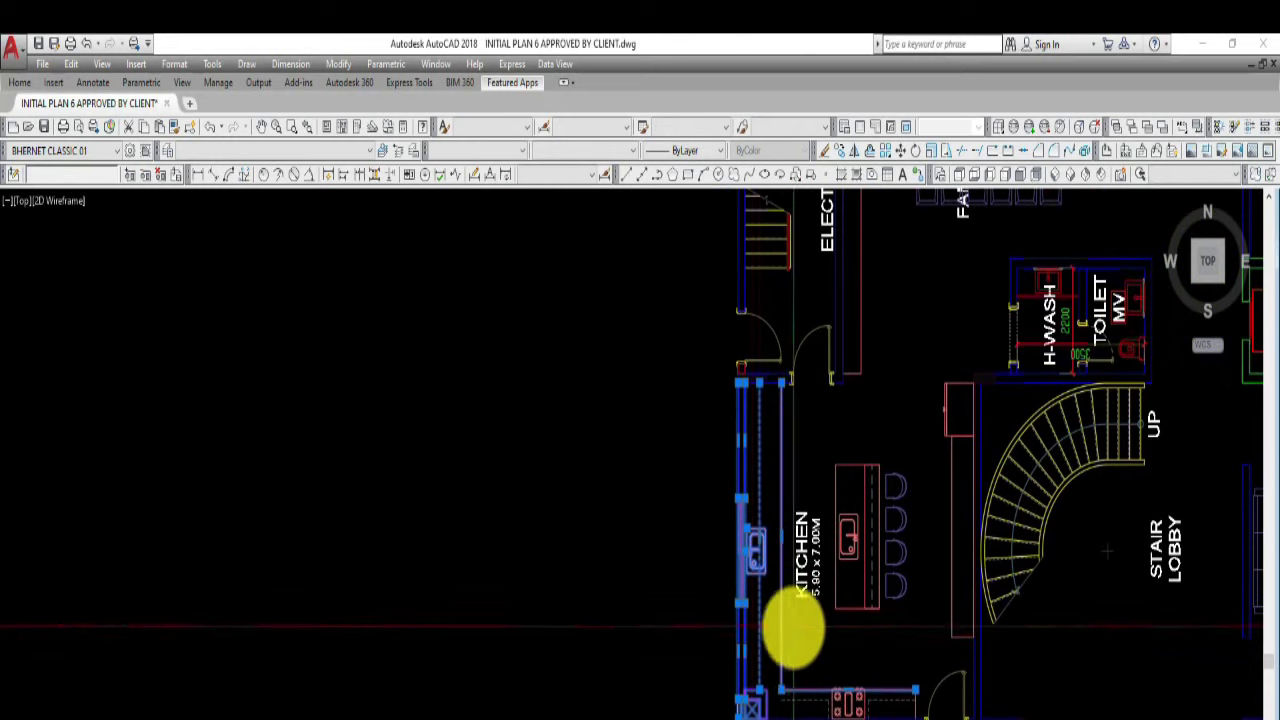
{"action": "scroll", "coordinate": [743, 392], "scroll_direction": "up", "scroll_amount": 3}
{"action": "left_click", "coordinate": [624, 331]}
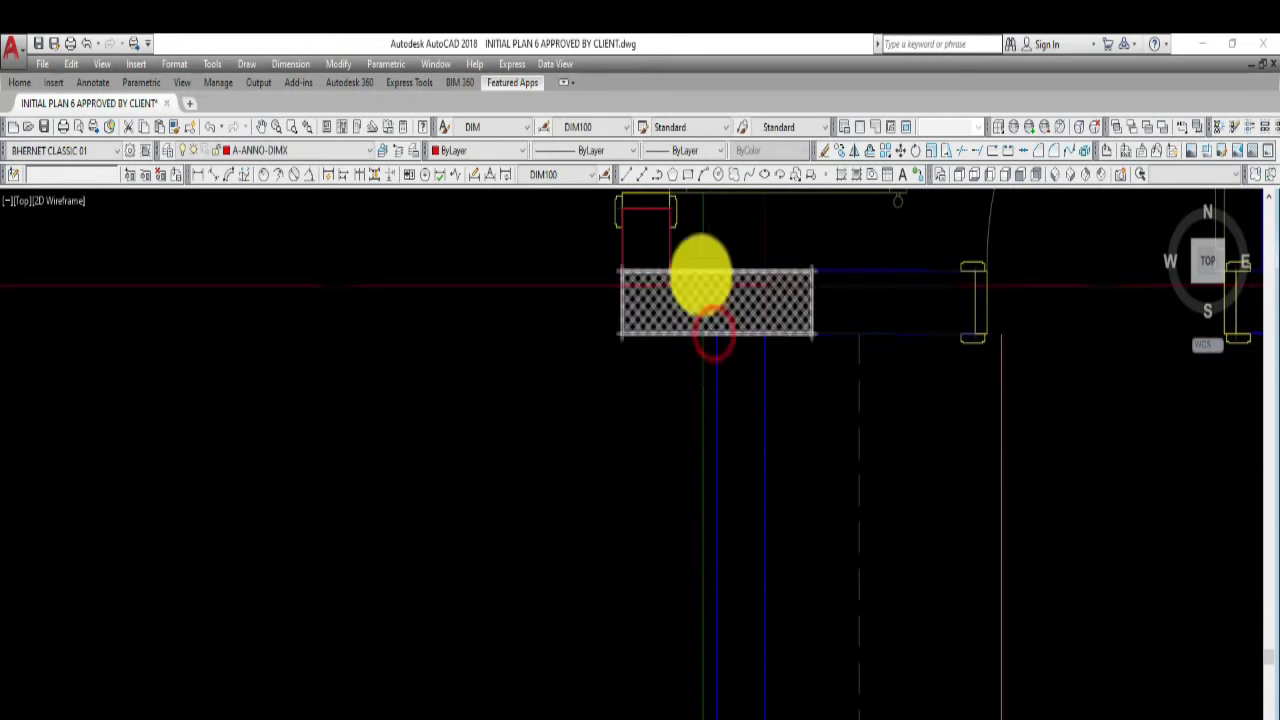
{"action": "scroll", "coordinate": [760, 400], "scroll_direction": "down", "scroll_amount": 2}
{"action": "middle_click_drag", "start_coordinate": [837, 700], "coordinate": [851, 557]}
{"action": "scroll", "coordinate": [766, 557], "scroll_direction": "up", "scroll_amount": 2}
{"action": "left_click", "coordinate": [769, 555]}
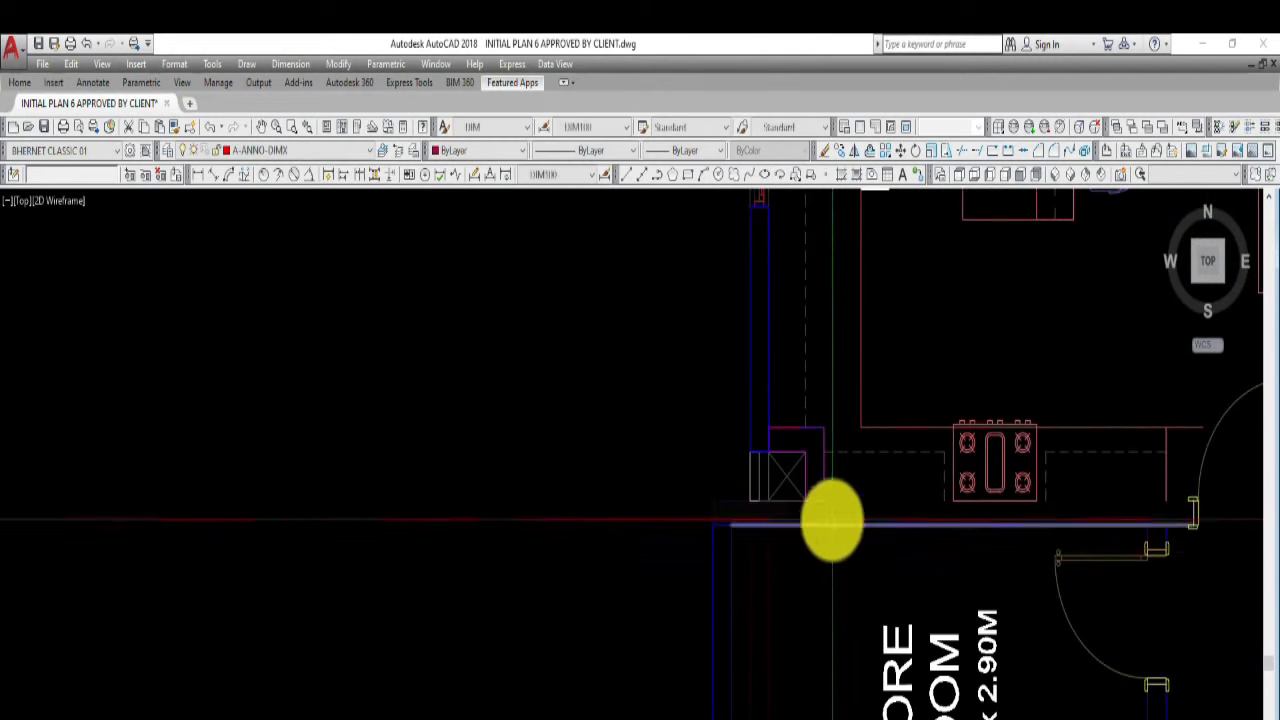
{"action": "key", "text": "Escape"}
Step: Pan and zoom along the kitchen wall inside the block editor
{"action": "middle_click_drag", "start_coordinate": [760, 543], "coordinate": [730, 547]}
{"action": "scroll", "coordinate": [731, 555], "scroll_direction": "up", "scroll_amount": 3}
{"action": "scroll", "coordinate": [609, 491], "scroll_direction": "down", "scroll_amount": 3}
{"action": "scroll", "coordinate": [717, 497], "scroll_direction": "up", "scroll_amount": 3}
{"action": "scroll", "coordinate": [817, 470], "scroll_direction": "up", "scroll_amount": 2}
{"action": "scroll", "coordinate": [853, 487], "scroll_direction": "down", "scroll_amount": 3}
{"action": "scroll", "coordinate": [840, 554], "scroll_direction": "down", "scroll_amount": 1}
{"action": "scroll", "coordinate": [820, 514], "scroll_direction": "down", "scroll_amount": 2}
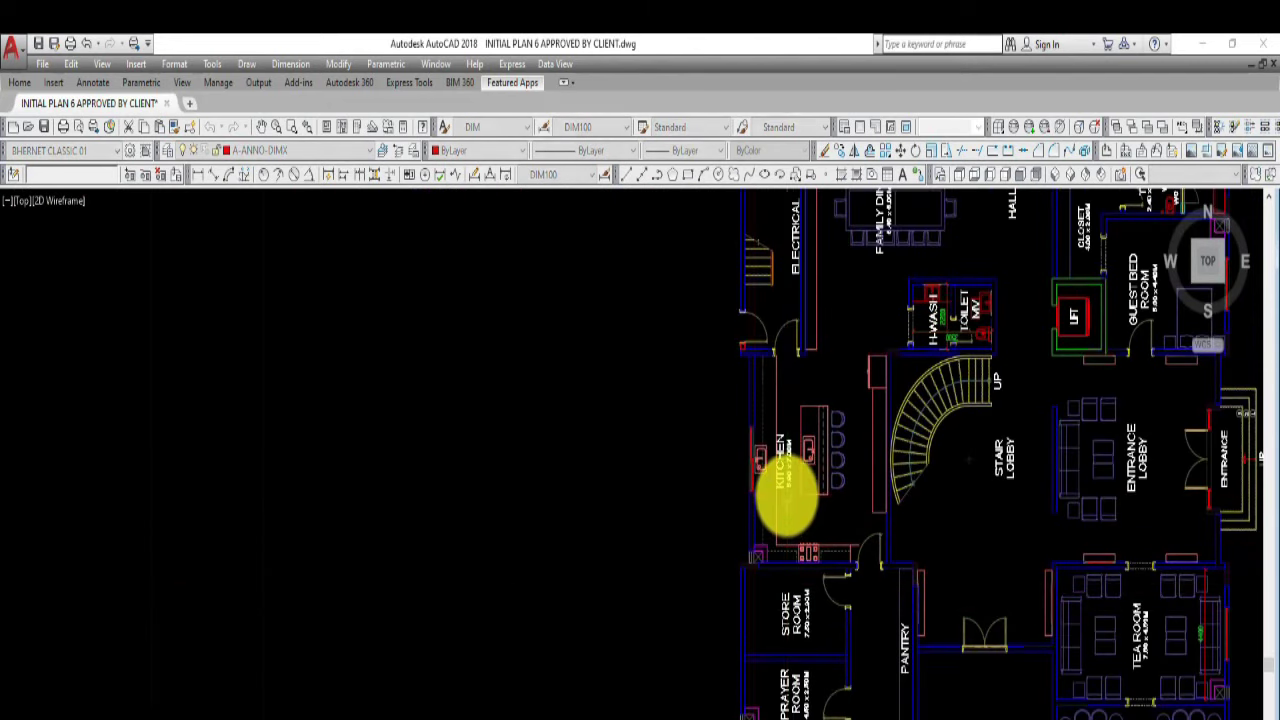
{"action": "scroll", "coordinate": [762, 350], "scroll_direction": "up", "scroll_amount": 3}
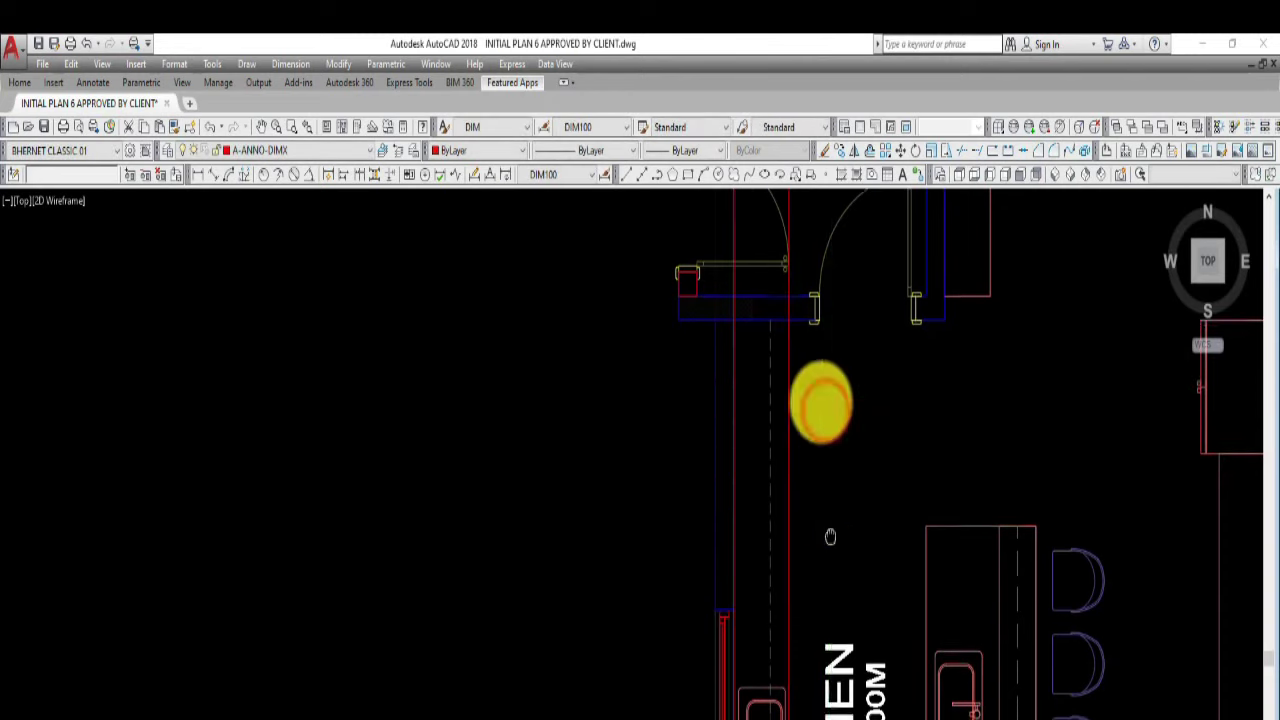
{"action": "scroll", "coordinate": [826, 430], "scroll_direction": "down", "scroll_amount": 3}
{"action": "scroll", "coordinate": [815, 458], "scroll_direction": "up", "scroll_amount": 4}
{"action": "middle_click_drag", "start_coordinate": [811, 465], "coordinate": [826, 512]}
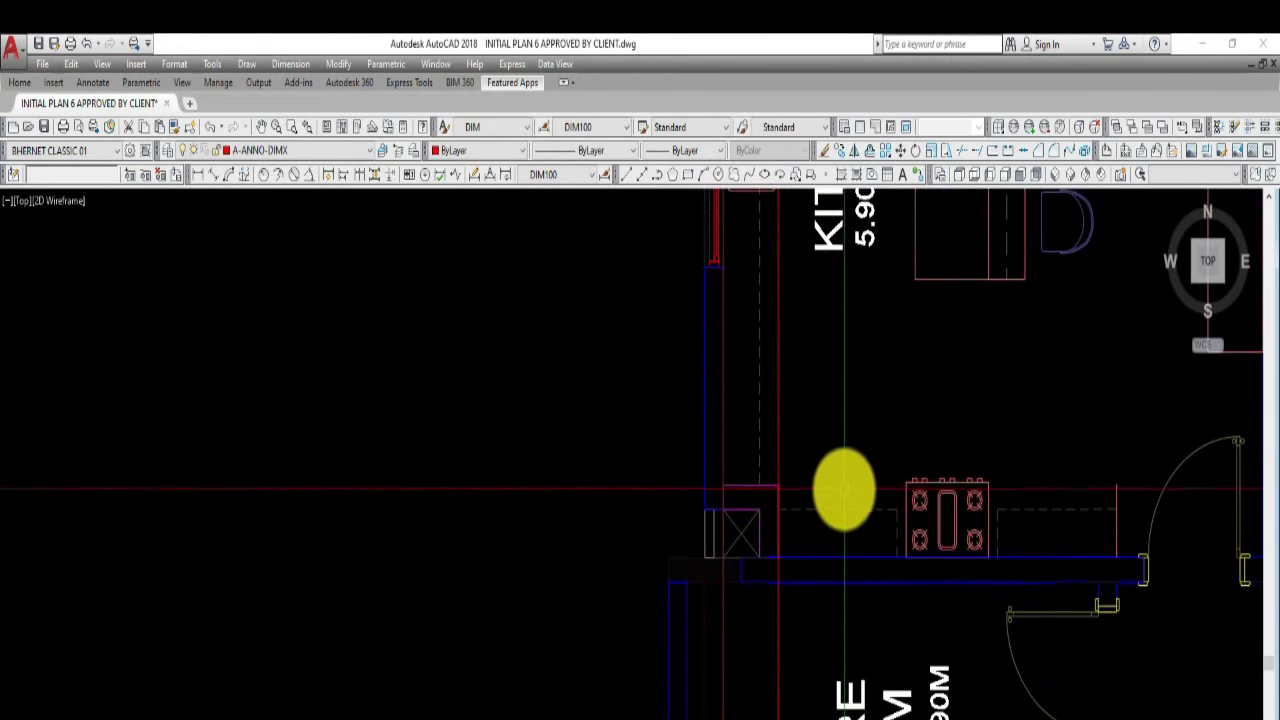
{"action": "scroll", "coordinate": [812, 514], "scroll_direction": "down", "scroll_amount": 3}
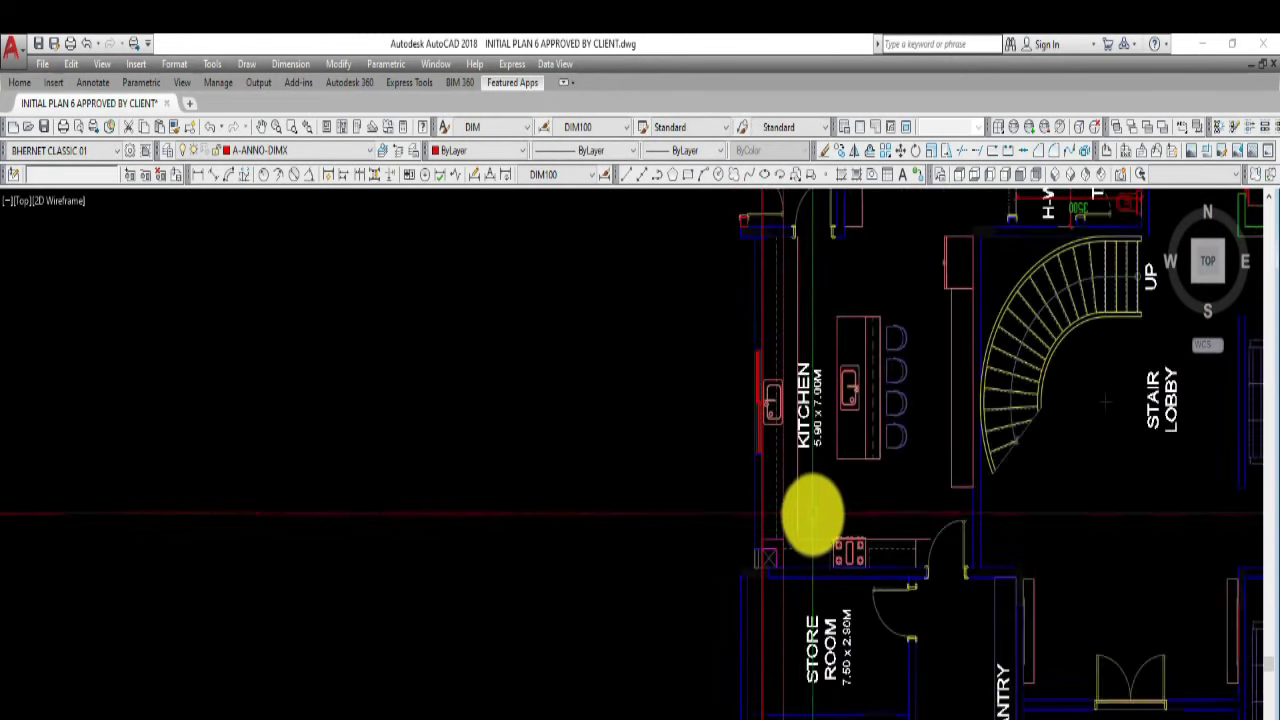
{"action": "scroll", "coordinate": [940, 557], "scroll_direction": "up", "scroll_amount": 3}
{"action": "scroll", "coordinate": [830, 505], "scroll_direction": "down", "scroll_amount": 5}
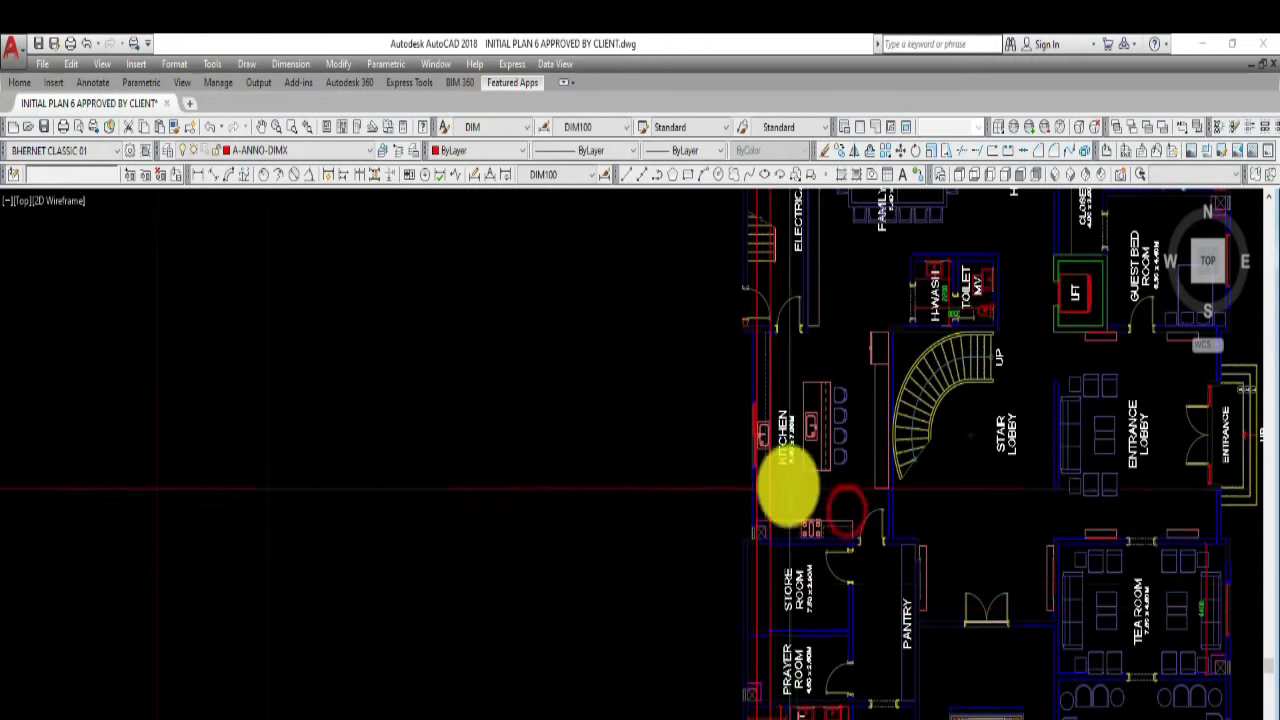
{"action": "scroll", "coordinate": [760, 580], "scroll_direction": "up", "scroll_amount": 3}
{"action": "scroll", "coordinate": [786, 571], "scroll_direction": "up", "scroll_amount": 2}
{"action": "scroll", "coordinate": [857, 623], "scroll_direction": "up", "scroll_amount": 3}
{"action": "scroll", "coordinate": [771, 400], "scroll_direction": "up", "scroll_amount": 2}
{"action": "scroll", "coordinate": [706, 380], "scroll_direction": "up", "scroll_amount": 2}
{"action": "scroll", "coordinate": [700, 254], "scroll_direction": "up", "scroll_amount": 3}
{"action": "scroll", "coordinate": [754, 523], "scroll_direction": "down", "scroll_amount": 4}
{"action": "scroll", "coordinate": [923, 472], "scroll_direction": "up", "scroll_amount": 5}
{"action": "scroll", "coordinate": [923, 472], "scroll_direction": "down", "scroll_amount": 2}
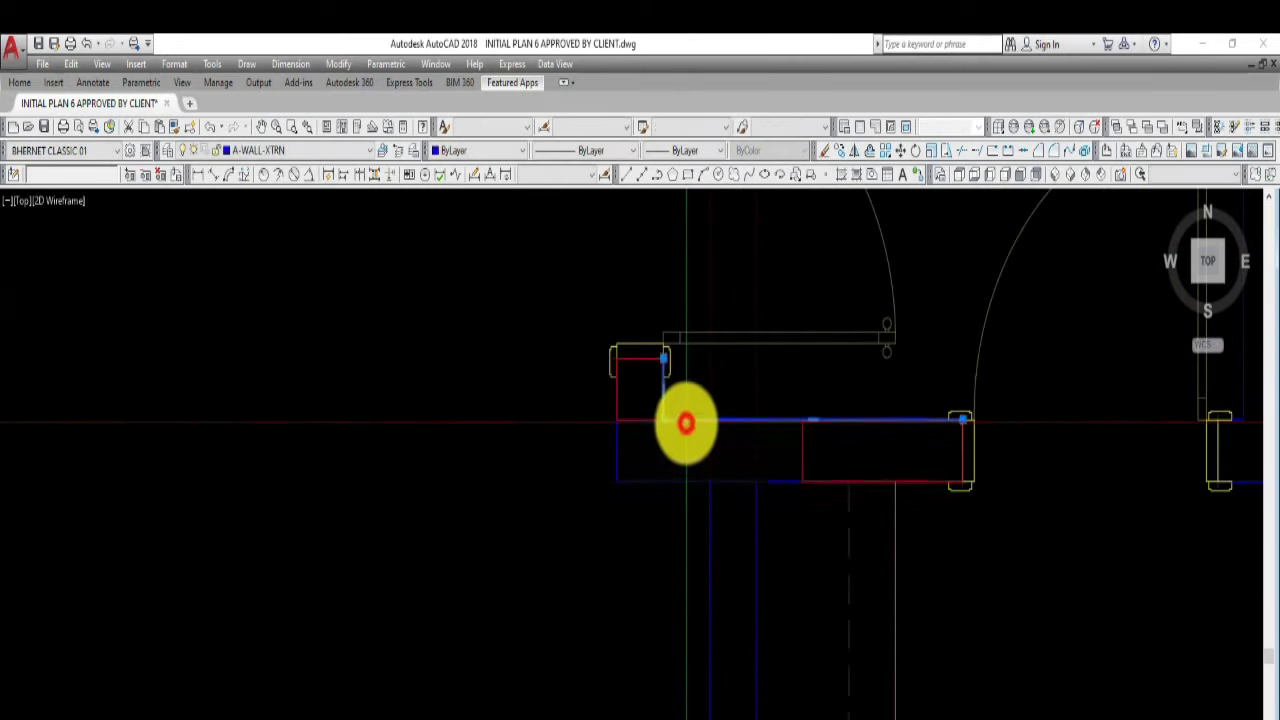
Step: Select the small outlines at the wall end and the wall lines beside the door
{"action": "left_click", "coordinate": [546, 274]}
{"action": "left_click", "coordinate": [666, 612]}
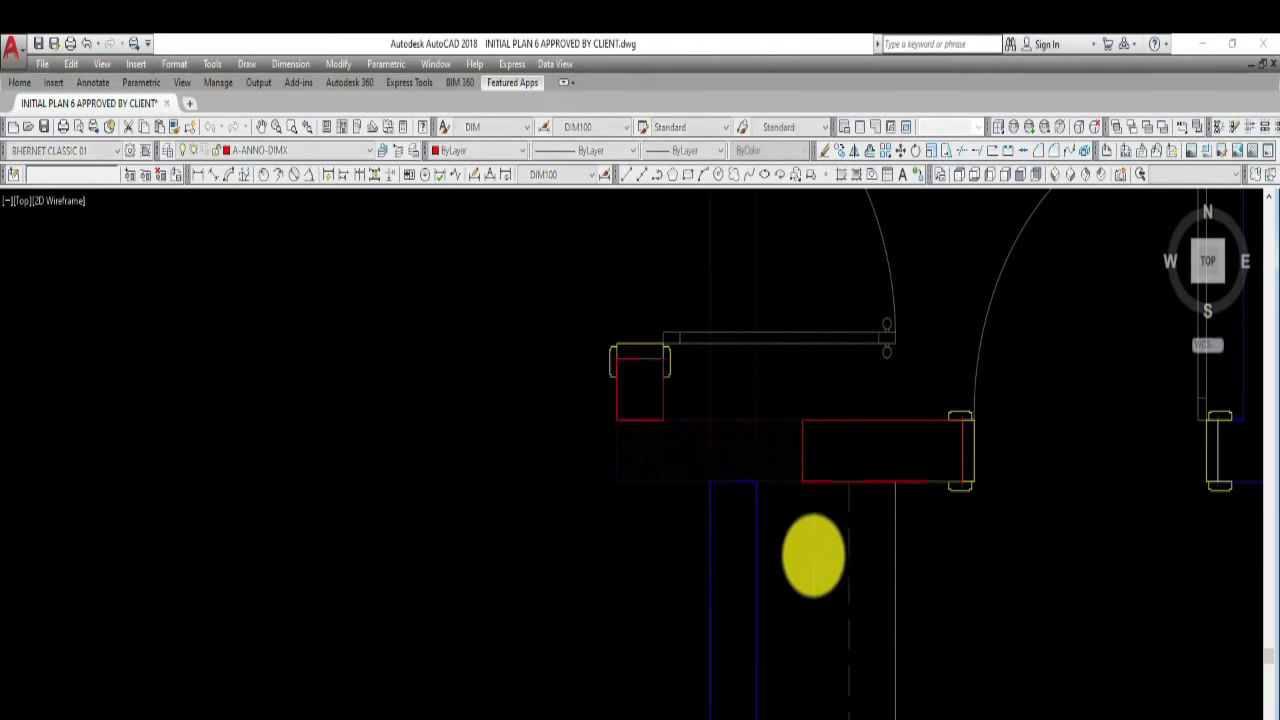
{"action": "left_click", "coordinate": [760, 524]}
{"action": "scroll", "coordinate": [667, 400], "scroll_direction": "down", "scroll_amount": 5}
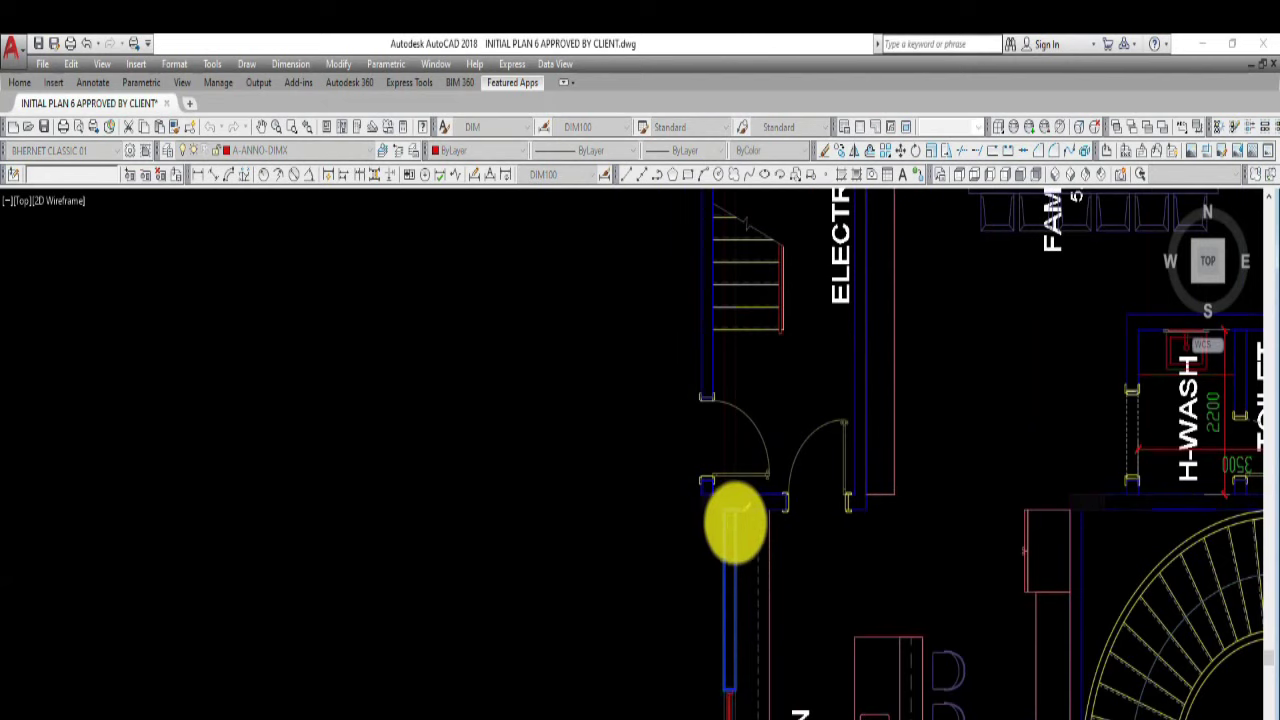
{"action": "scroll", "coordinate": [735, 522], "scroll_direction": "down", "scroll_amount": 3}
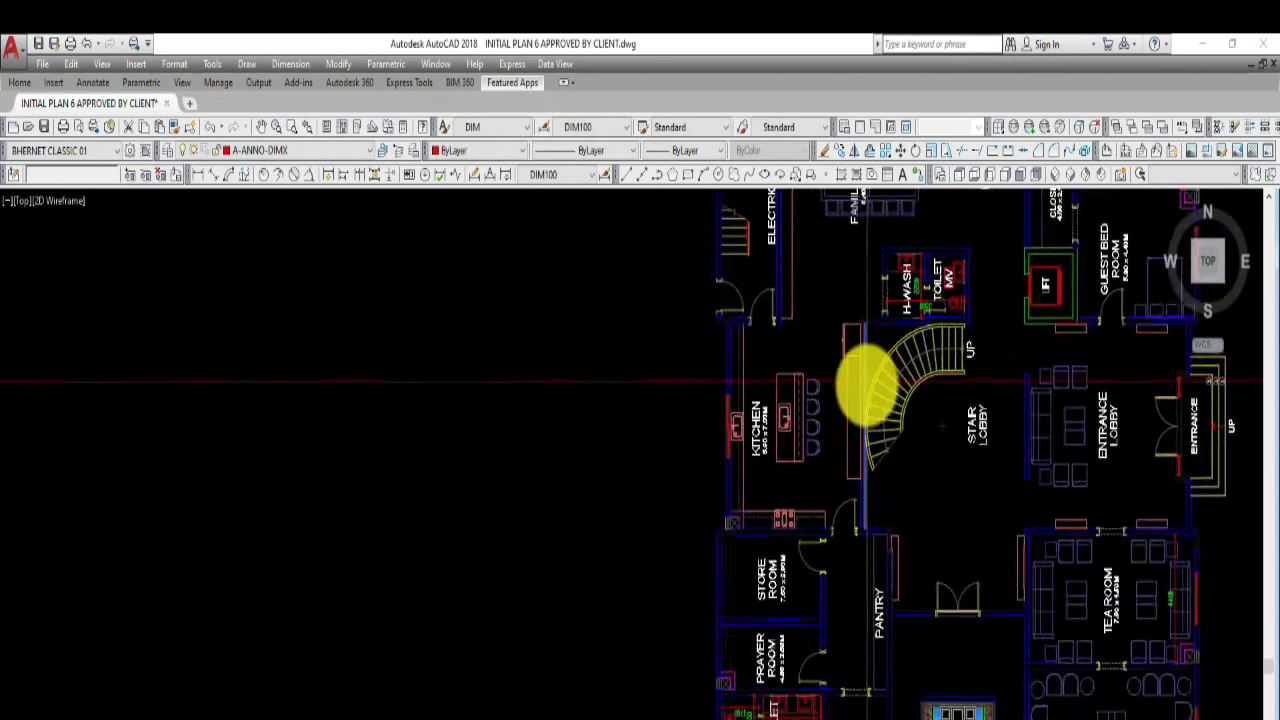
{"action": "scroll", "coordinate": [810, 390], "scroll_direction": "up", "scroll_amount": 2}
Step: Save the reference edits back into the floor-plan block and confirm
{"action": "middle_click_drag", "start_coordinate": [790, 475], "coordinate": [800, 418]}
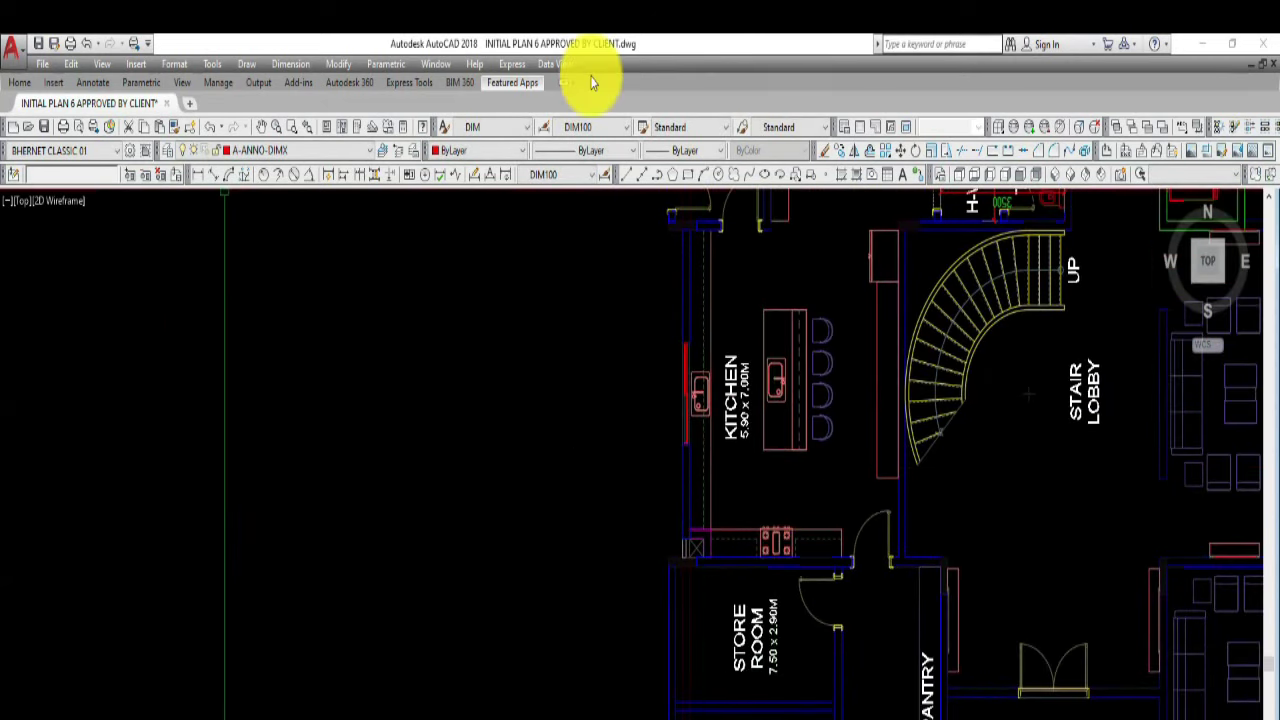
{"action": "scroll", "coordinate": [571, 394], "scroll_direction": "down", "scroll_amount": 3}
{"action": "scroll", "coordinate": [571, 394], "scroll_direction": "down", "scroll_amount": 3}
{"action": "left_click", "coordinate": [175, 174]}
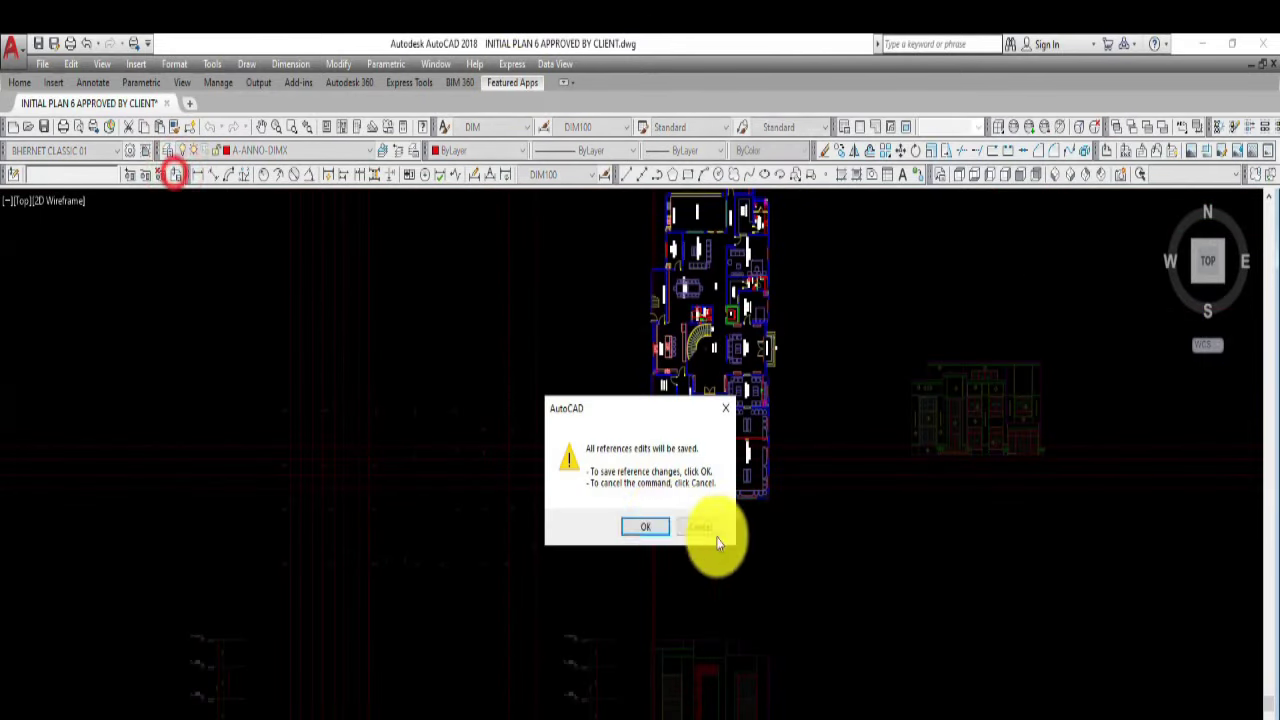
{"action": "left_click", "coordinate": [645, 526]}
{"action": "scroll", "coordinate": [714, 294], "scroll_direction": "up", "scroll_amount": 5}
Step: Zoom the HISSA VILLA model and select the top edge of the wall
{"action": "scroll", "coordinate": [760, 320], "scroll_direction": "up", "scroll_amount": 2}
{"action": "scroll", "coordinate": [1006, 449], "scroll_direction": "down", "scroll_amount": 1}
{"action": "scroll", "coordinate": [823, 571], "scroll_direction": "down", "scroll_amount": 3}
{"action": "scroll", "coordinate": [823, 571], "scroll_direction": "down", "scroll_amount": 2}
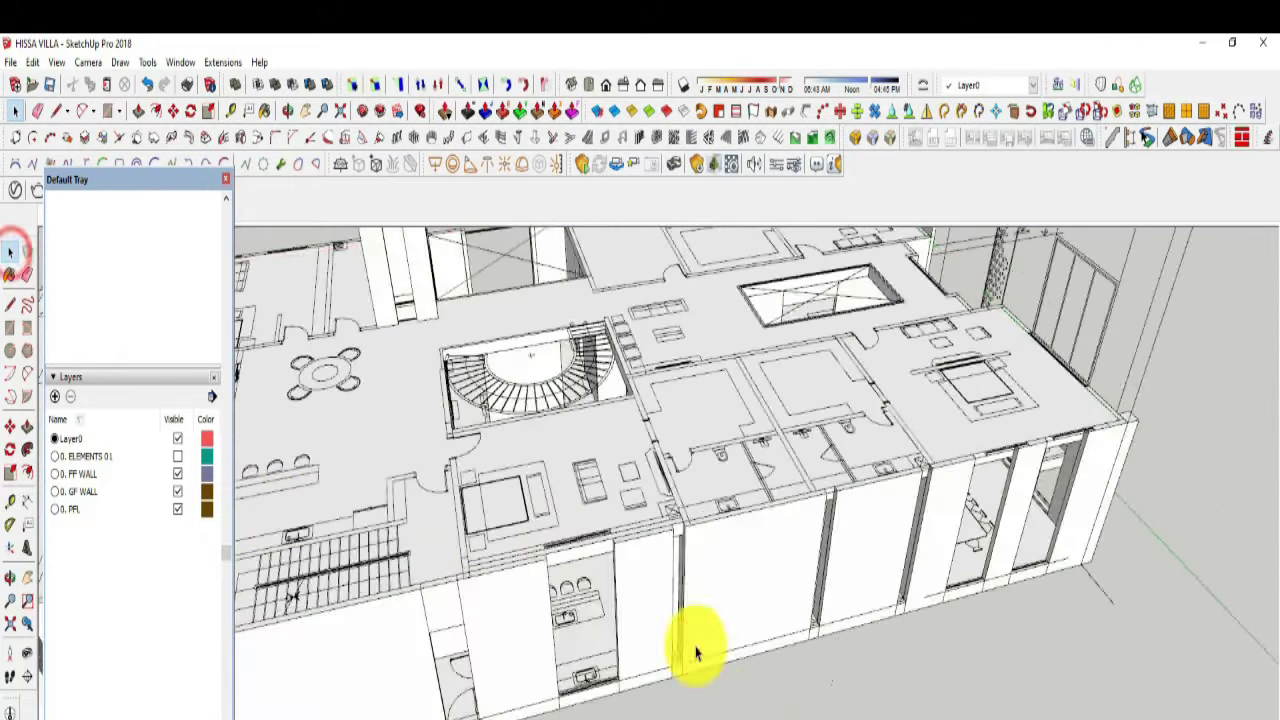
{"action": "scroll", "coordinate": [720, 600], "scroll_direction": "up", "scroll_amount": 3}
{"action": "scroll", "coordinate": [754, 560], "scroll_direction": "up", "scroll_amount": 3}
{"action": "scroll", "coordinate": [752, 540], "scroll_direction": "up", "scroll_amount": 2}
{"action": "left_click", "coordinate": [752, 537]}
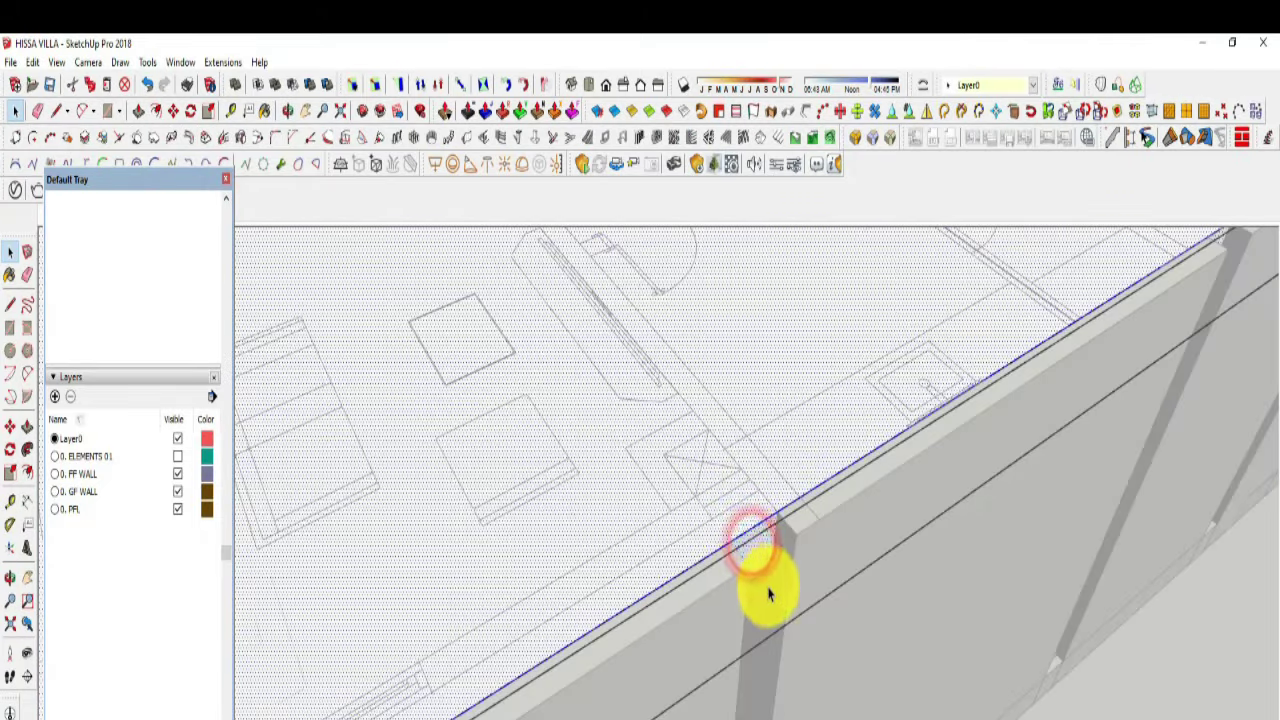
{"action": "scroll", "coordinate": [780, 585], "scroll_direction": "down", "scroll_amount": 1}
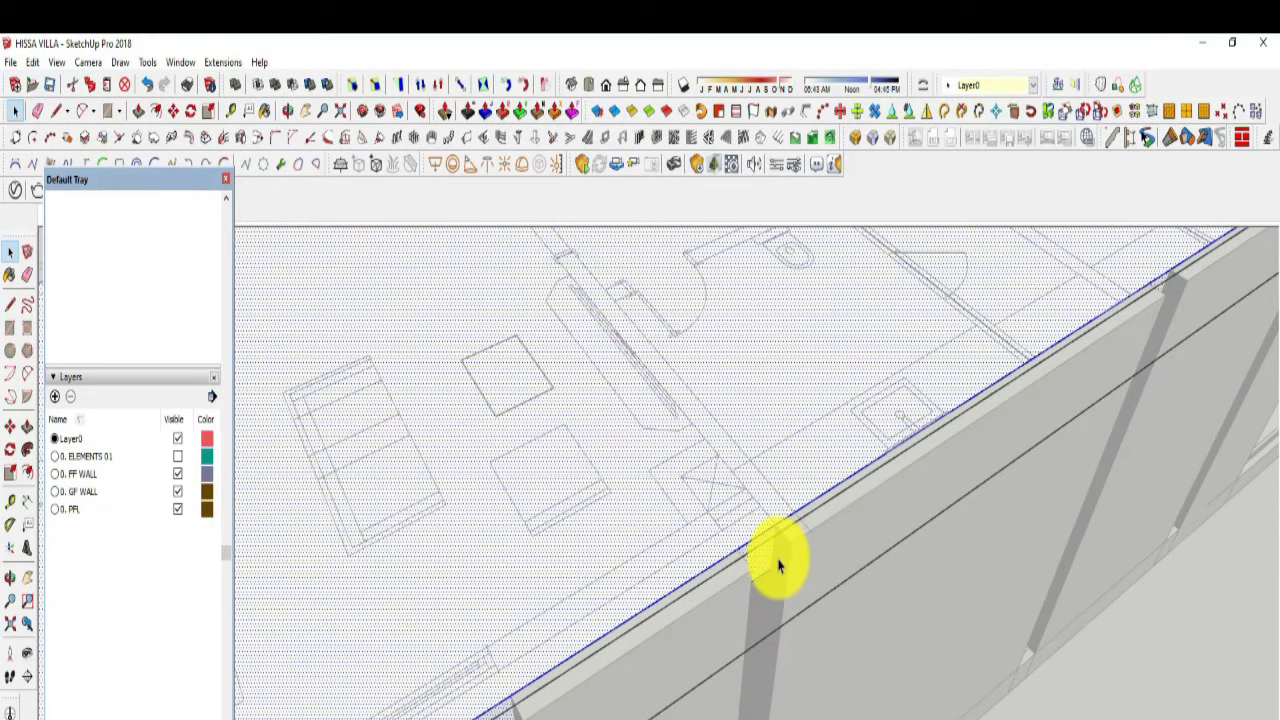
{"action": "scroll", "coordinate": [779, 565], "scroll_direction": "up", "scroll_amount": 2}
Step: With the Line tool active, orbit to show the wall below the floor plan and the stairs
{"action": "key", "text": "l"}
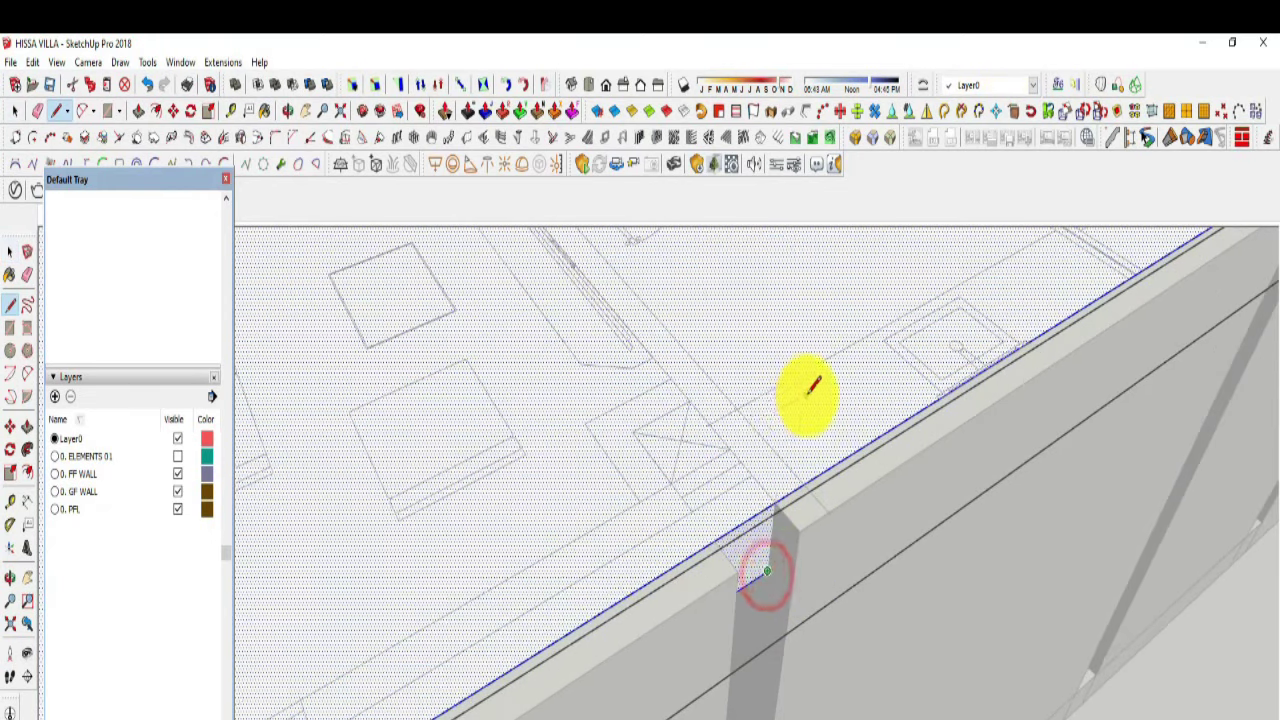
{"action": "scroll", "coordinate": [790, 400], "scroll_direction": "down", "scroll_amount": 3}
{"action": "mouse_move", "coordinate": [900, 371]}
{"action": "middle_mouse_down"}
{"action": "mouse_move", "coordinate": [531, 623]}
{"action": "mouse_move", "coordinate": [903, 563]}
{"action": "middle_mouse_up"}
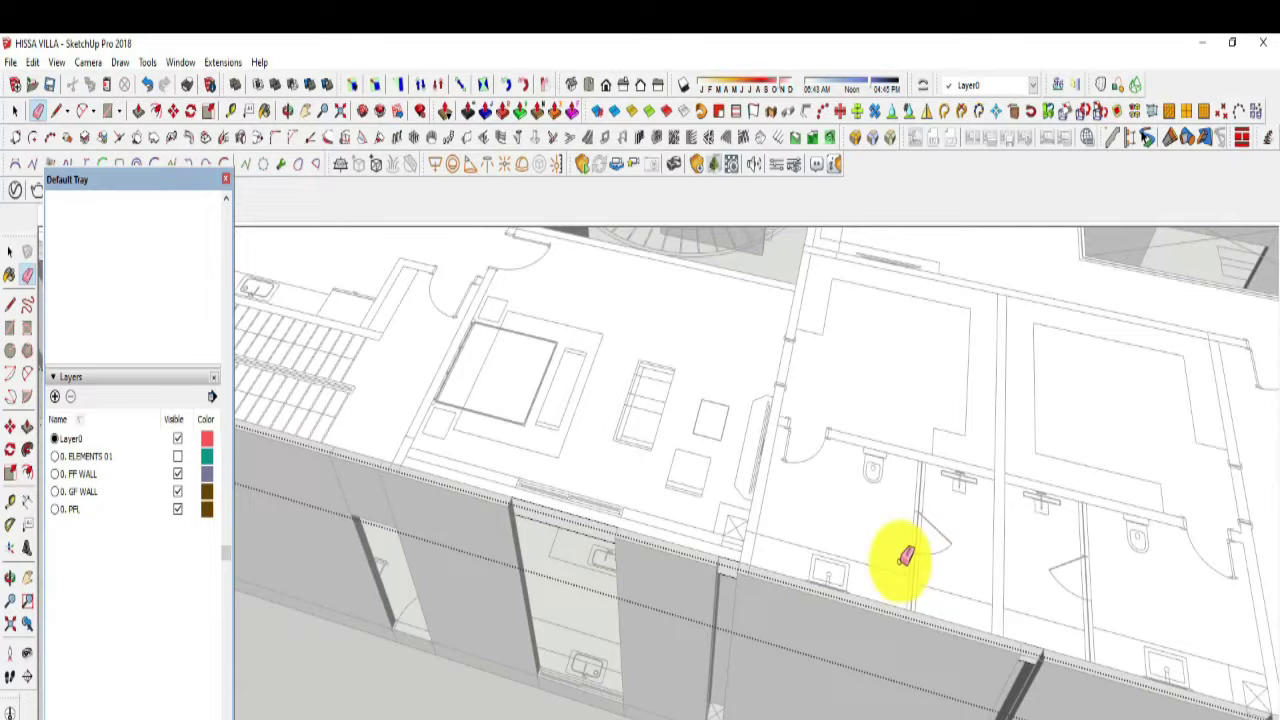
{"action": "scroll", "coordinate": [481, 483], "scroll_direction": "up", "scroll_amount": 2}
{"action": "mouse_move", "coordinate": [481, 483]}
{"action": "middle_mouse_down"}
{"action": "mouse_move", "coordinate": [700, 594]}
{"action": "mouse_move", "coordinate": [665, 513]}
{"action": "middle_mouse_up"}
{"action": "scroll", "coordinate": [700, 557], "scroll_direction": "up", "scroll_amount": 2}
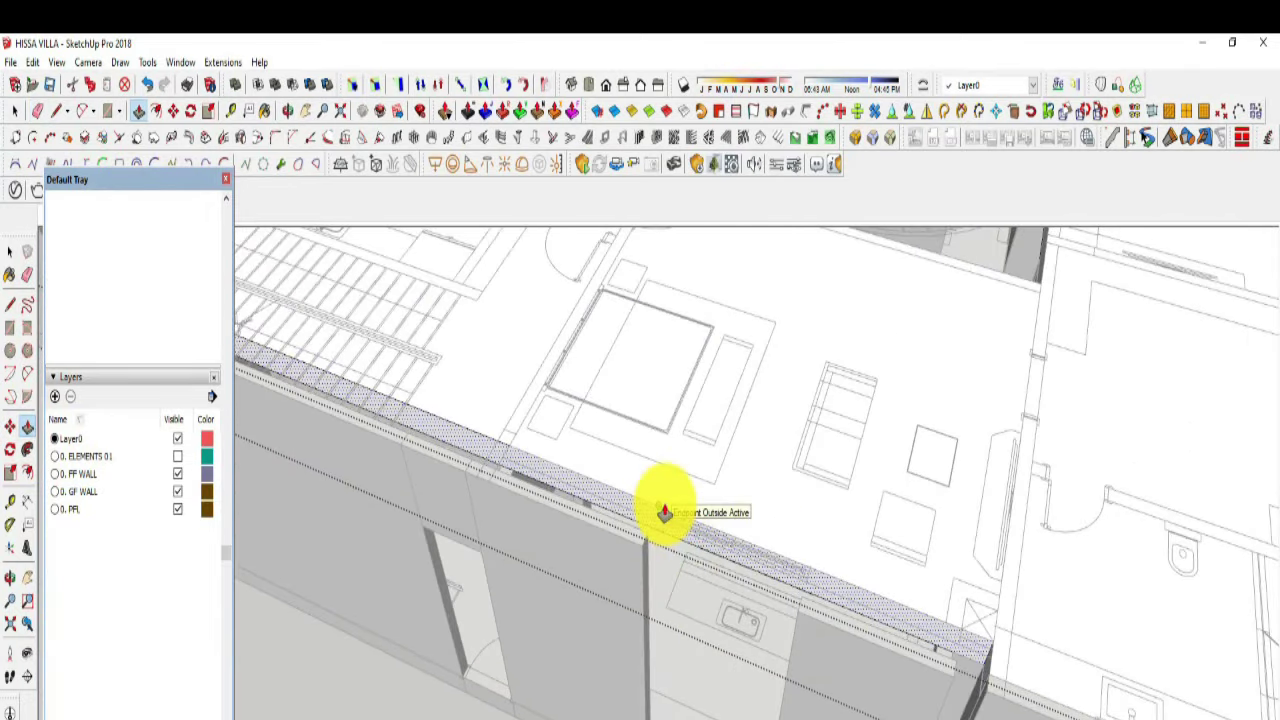
{"action": "scroll", "coordinate": [495, 483], "scroll_direction": "up", "scroll_amount": 3}
Step: Orbit around the wall and select the grey ground-floor wall
{"action": "key", "text": "l"}
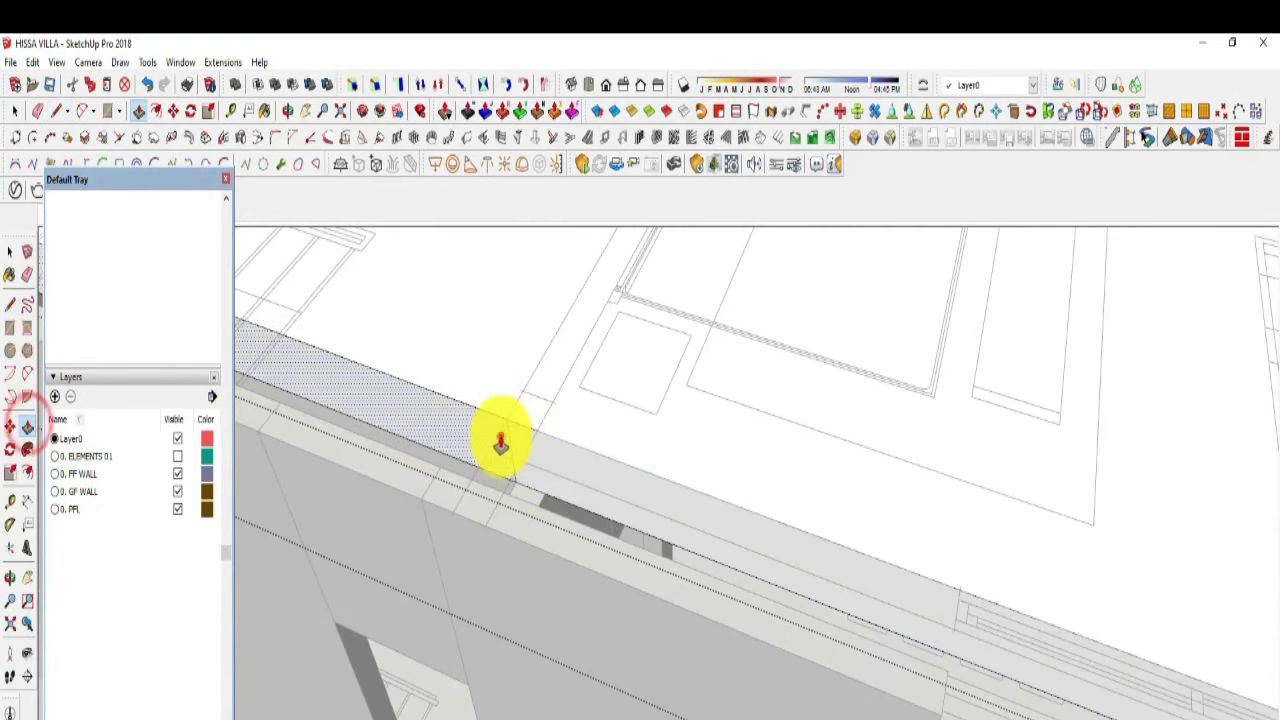
{"action": "mouse_move", "coordinate": [428, 466]}
{"action": "middle_mouse_down"}
{"action": "mouse_move", "coordinate": [692, 652]}
{"action": "mouse_move", "coordinate": [2, 235]}
{"action": "middle_mouse_up"}
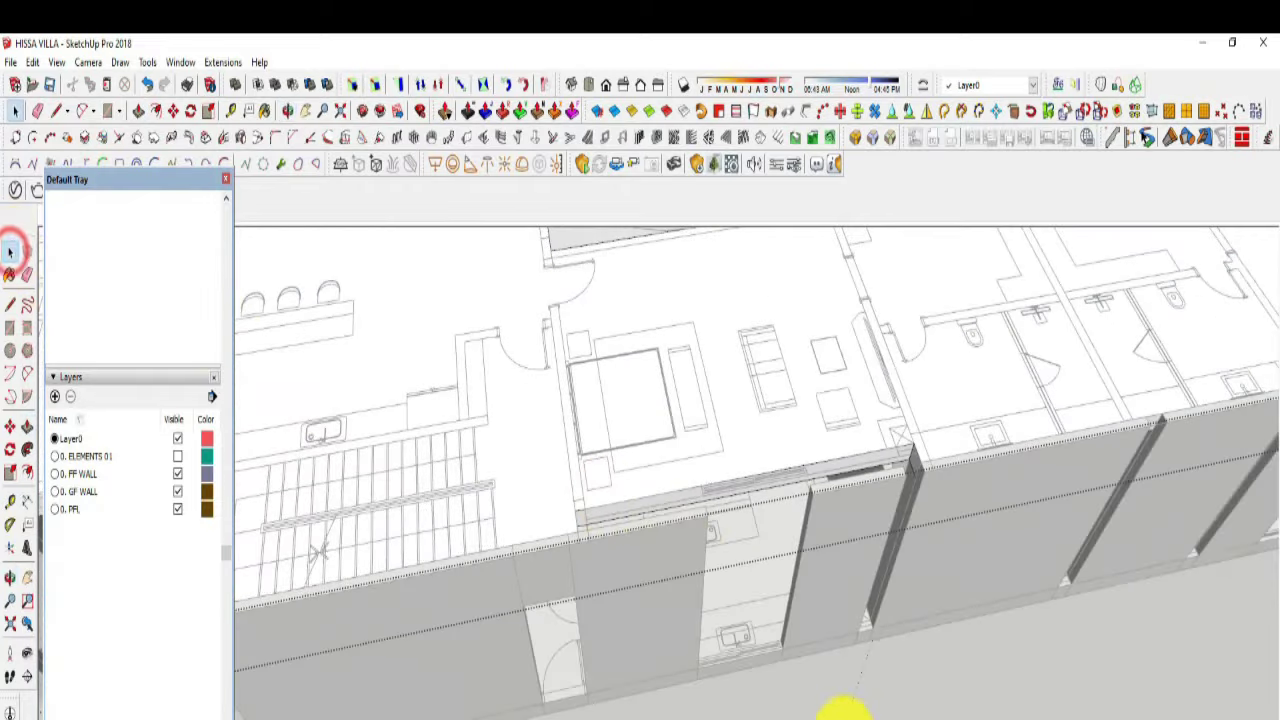
{"action": "middle_click_drag", "start_coordinate": [845, 708], "coordinate": [663, 671]}
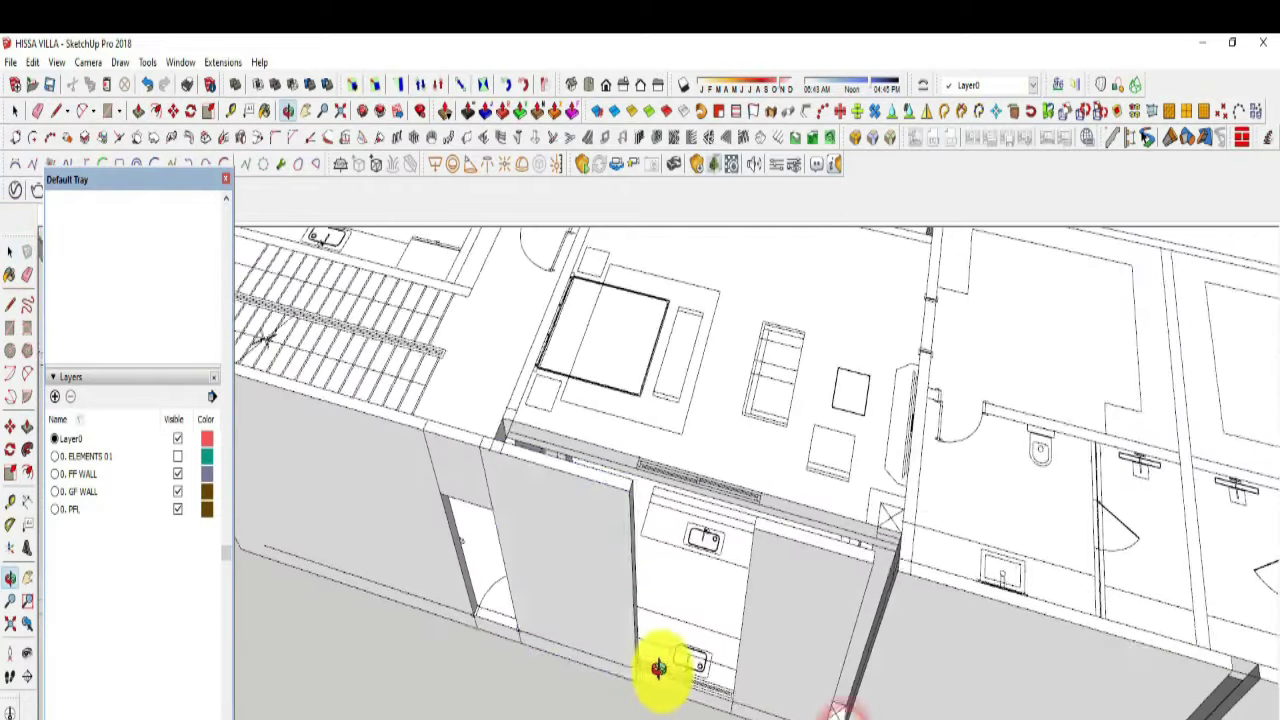
{"action": "left_click", "coordinate": [608, 571]}
{"action": "mouse_move", "coordinate": [608, 571]}
{"action": "middle_mouse_down"}
{"action": "mouse_move", "coordinate": [694, 509]}
{"action": "mouse_move", "coordinate": [677, 585]}
{"action": "mouse_move", "coordinate": [674, 566]}
{"action": "mouse_move", "coordinate": [591, 543]}
{"action": "mouse_move", "coordinate": [596, 508]}
{"action": "middle_mouse_up"}
Step: Move the two ground-floor wall panels back to the rear wall's top edge
{"action": "double_click", "coordinate": [672, 560]}
{"action": "key", "text": "m"}
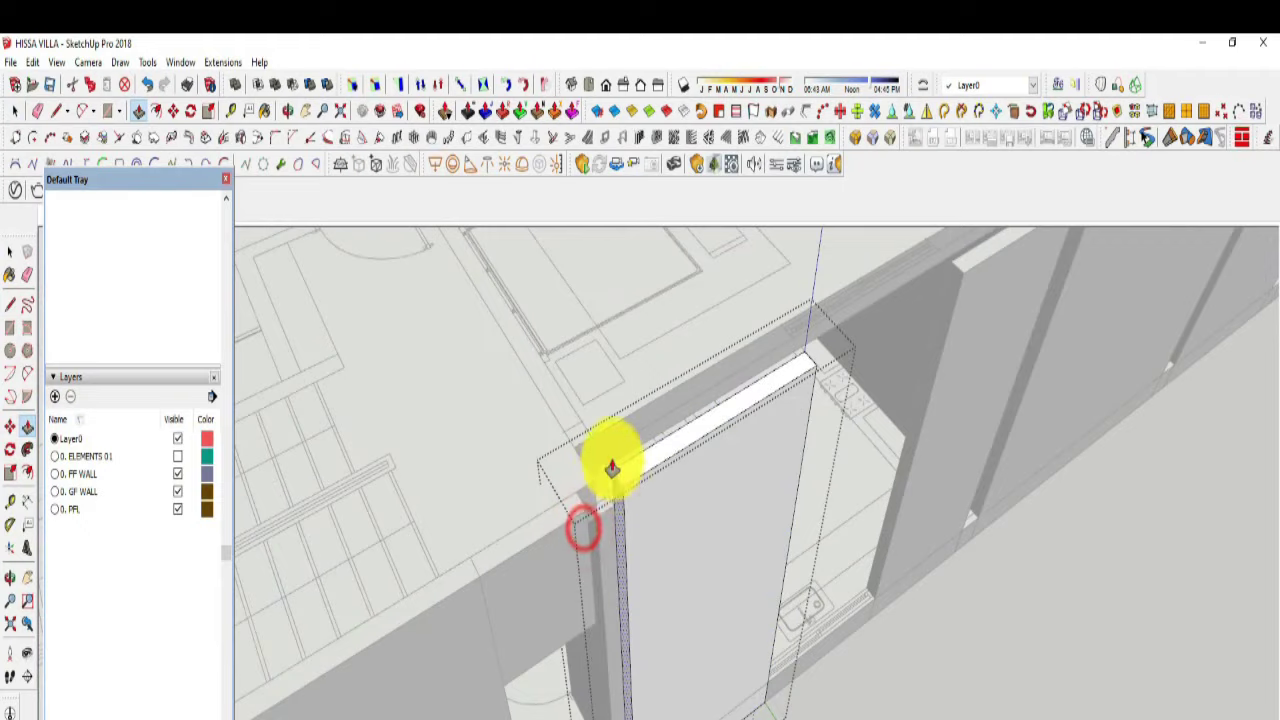
{"action": "right_click", "coordinate": [949, 417]}
{"action": "left_click", "coordinate": [960, 428]}
{"action": "mouse_move", "coordinate": [960, 428]}
{"action": "middle_mouse_down"}
{"action": "mouse_move", "coordinate": [991, 463]}
{"action": "mouse_move", "coordinate": [743, 509]}
{"action": "mouse_move", "coordinate": [22, 275]}
{"action": "mouse_move", "coordinate": [914, 600]}
{"action": "mouse_move", "coordinate": [814, 500]}
{"action": "mouse_move", "coordinate": [720, 591]}
{"action": "mouse_move", "coordinate": [989, 672]}
{"action": "mouse_move", "coordinate": [851, 585]}
{"action": "middle_mouse_up"}
{"action": "key", "text": "space"}
{"action": "left_click", "coordinate": [851, 585]}
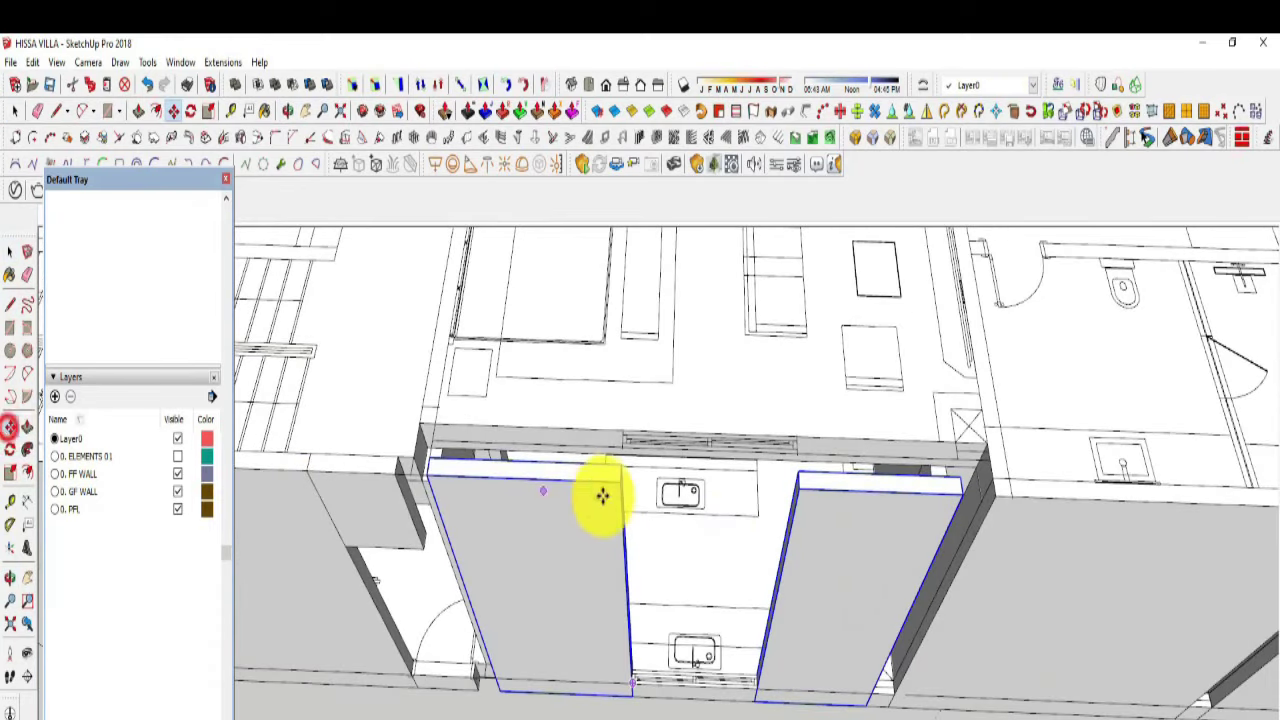
{"action": "scroll", "coordinate": [603, 496], "scroll_direction": "up", "scroll_amount": 2}
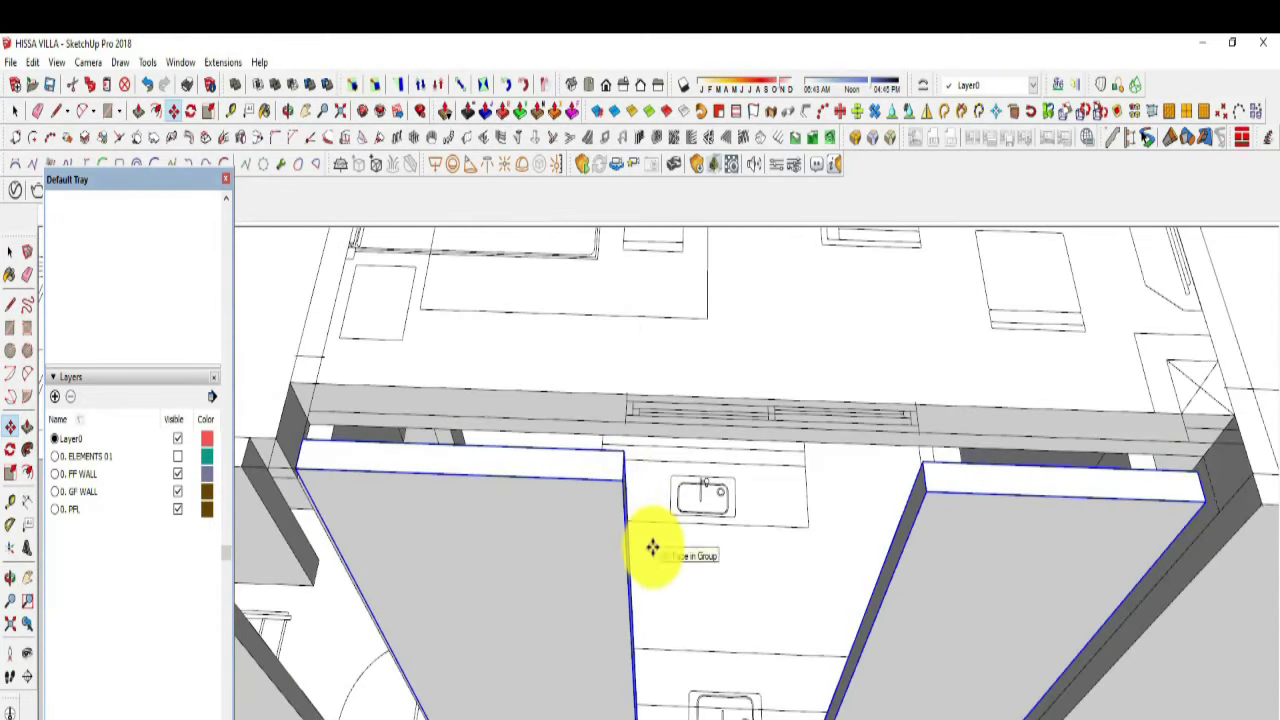
{"action": "left_click_drag", "start_coordinate": [620, 483], "coordinate": [626, 437]}
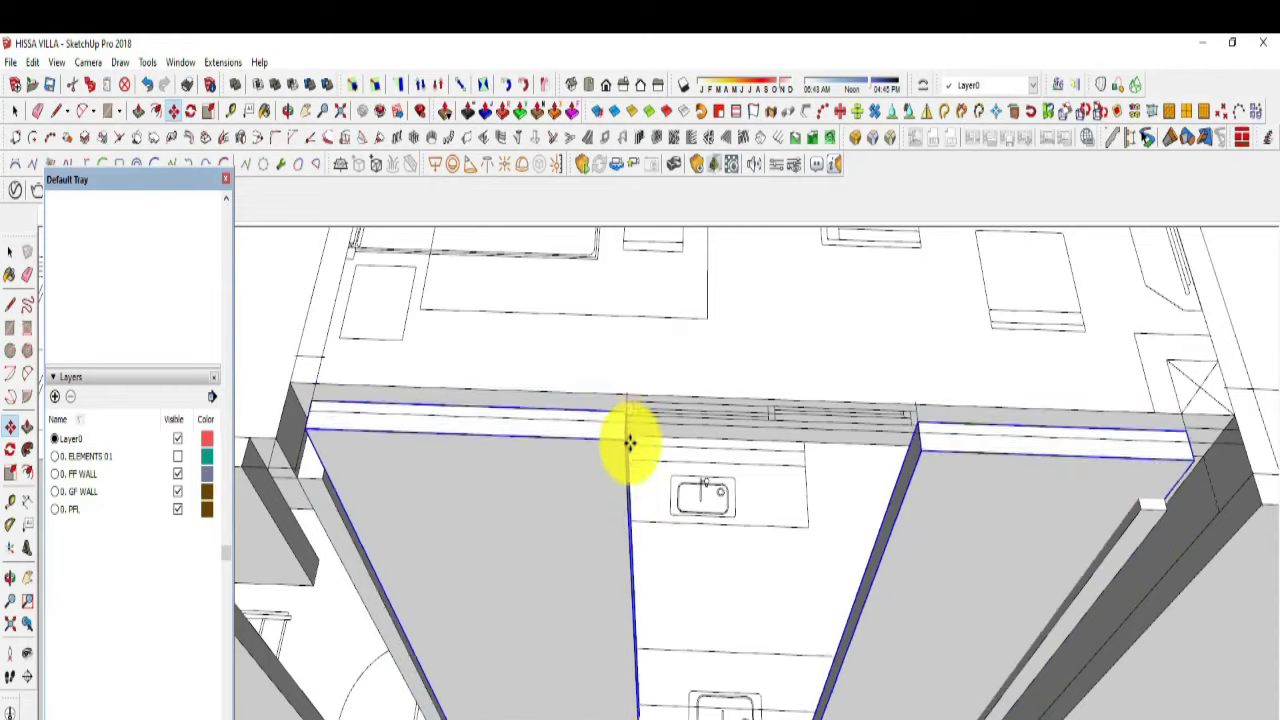
Step: Check the walls from a steep angle and select the wall niche's base object
{"action": "mouse_move", "coordinate": [625, 437]}
{"action": "middle_mouse_down"}
{"action": "mouse_move", "coordinate": [630, 505]}
{"action": "mouse_move", "coordinate": [543, 443]}
{"action": "mouse_move", "coordinate": [663, 500]}
{"action": "mouse_move", "coordinate": [466, 577]}
{"action": "middle_mouse_up"}
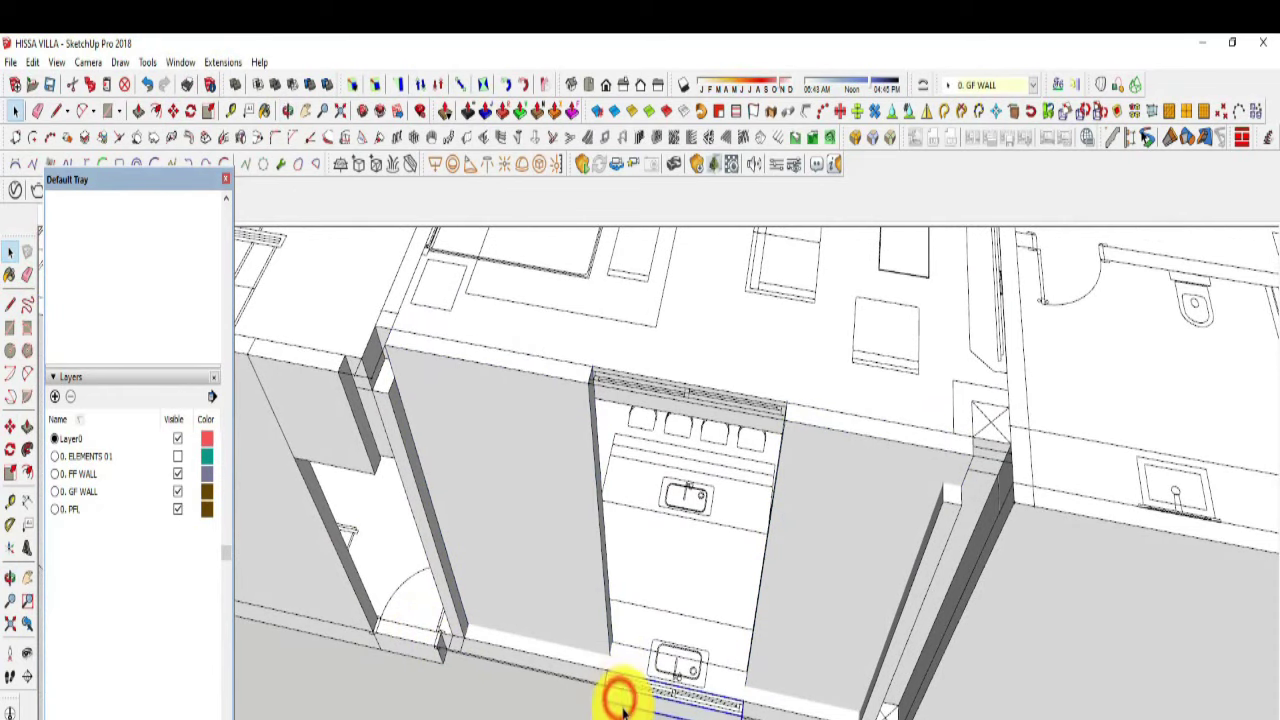
{"action": "mouse_move", "coordinate": [630, 714]}
{"action": "middle_mouse_down"}
{"action": "mouse_move", "coordinate": [715, 605]}
{"action": "mouse_move", "coordinate": [689, 677]}
{"action": "mouse_move", "coordinate": [625, 352]}
{"action": "mouse_move", "coordinate": [646, 689]}
{"action": "mouse_move", "coordinate": [929, 694]}
{"action": "mouse_move", "coordinate": [888, 660]}
{"action": "mouse_move", "coordinate": [851, 700]}
{"action": "mouse_move", "coordinate": [849, 686]}
{"action": "mouse_move", "coordinate": [894, 694]}
{"action": "middle_mouse_up"}
{"action": "scroll", "coordinate": [705, 592], "scroll_direction": "down", "scroll_amount": 3}
{"action": "scroll", "coordinate": [766, 614], "scroll_direction": "up", "scroll_amount": 3}
{"action": "right_click", "coordinate": [843, 708]}
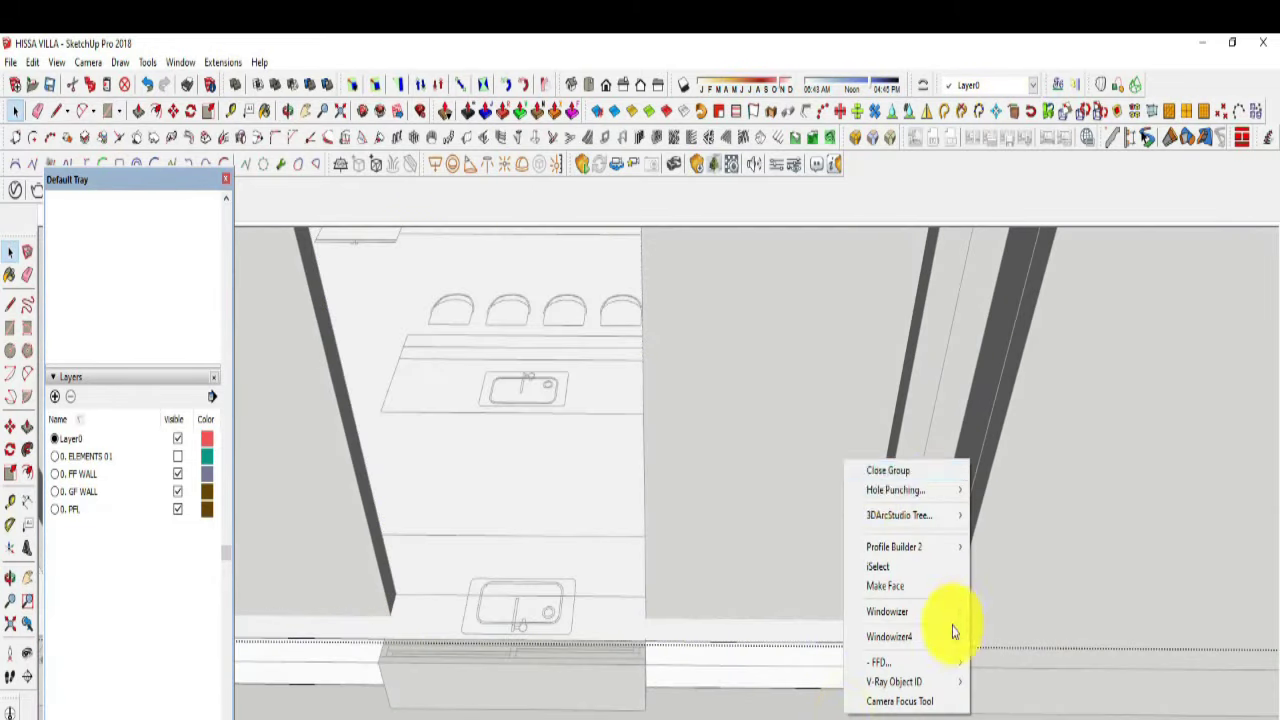
{"action": "key", "text": "Escape"}
{"action": "scroll", "coordinate": [886, 671], "scroll_direction": "down", "scroll_amount": 2}
{"action": "scroll", "coordinate": [786, 700], "scroll_direction": "down", "scroll_amount": 2}
{"action": "left_click", "coordinate": [707, 650]}
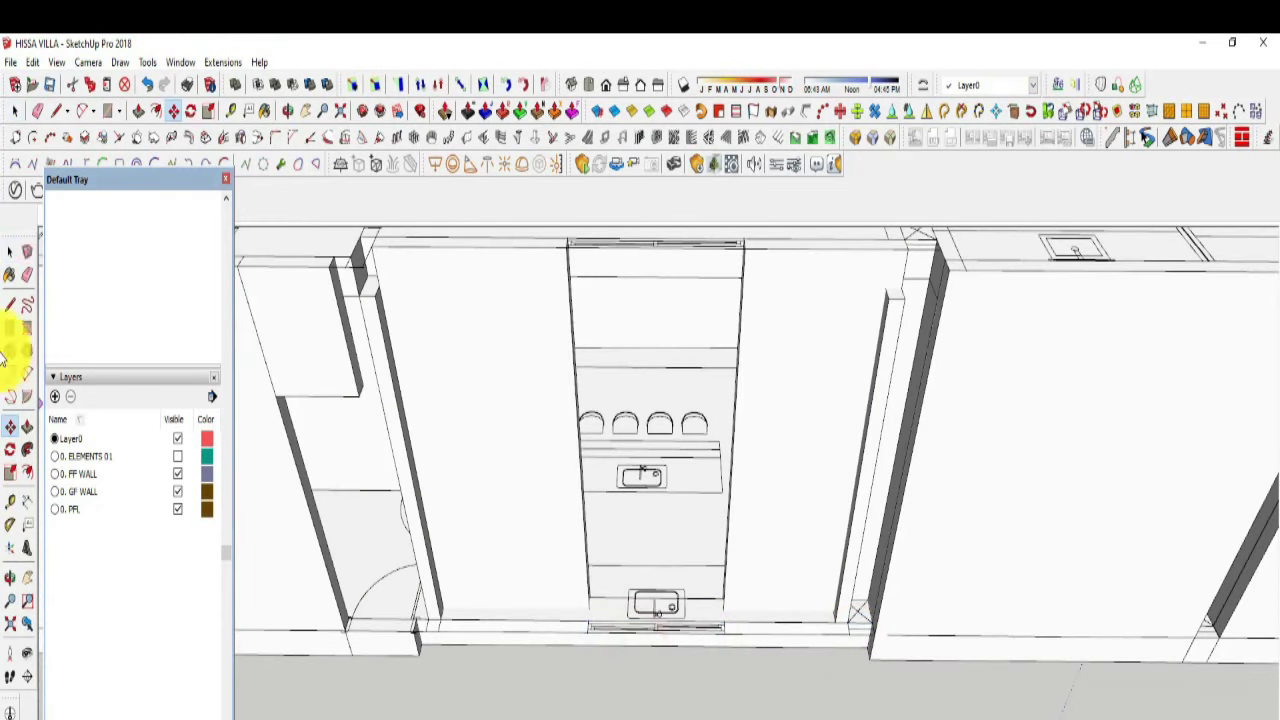
{"action": "scroll", "coordinate": [820, 655], "scroll_direction": "up", "scroll_amount": 2}
Step: Open the right pillar group and view the pillars and walls from above
{"action": "double_click", "coordinate": [866, 649]}
{"action": "scroll", "coordinate": [940, 600], "scroll_direction": "up", "scroll_amount": 3}
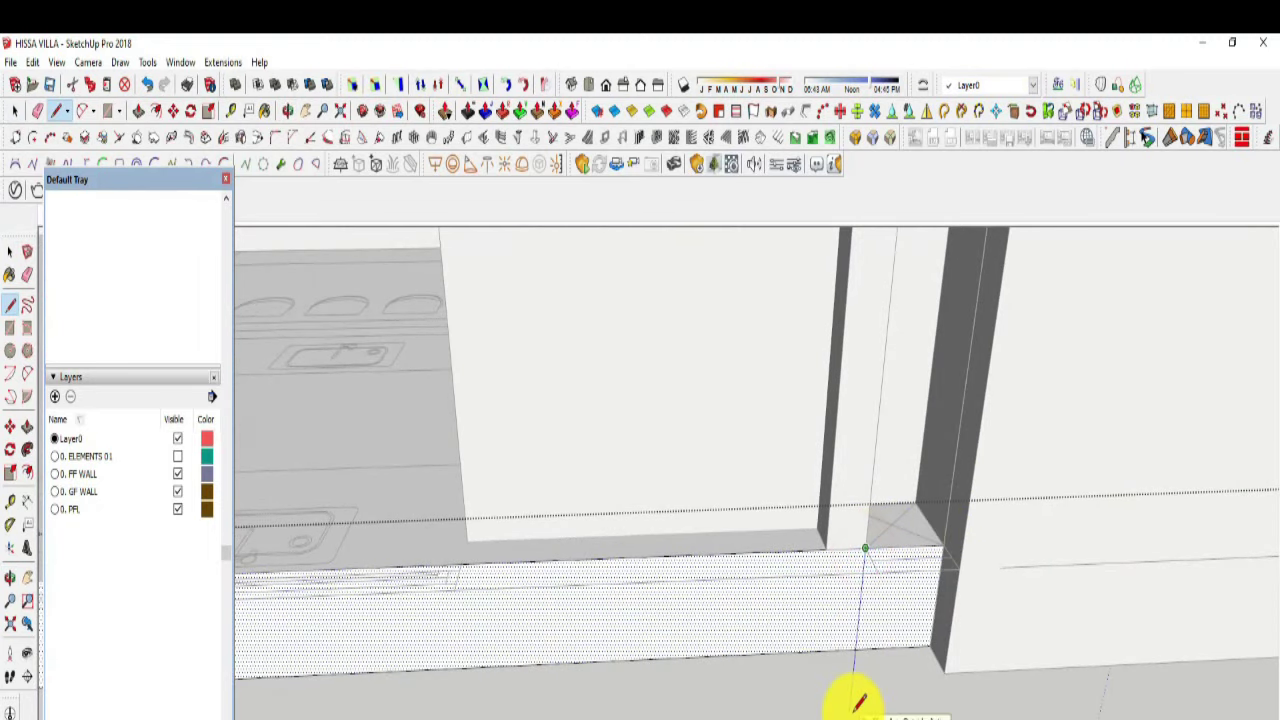
{"action": "middle_click_drag", "start_coordinate": [823, 543], "coordinate": [830, 532]}
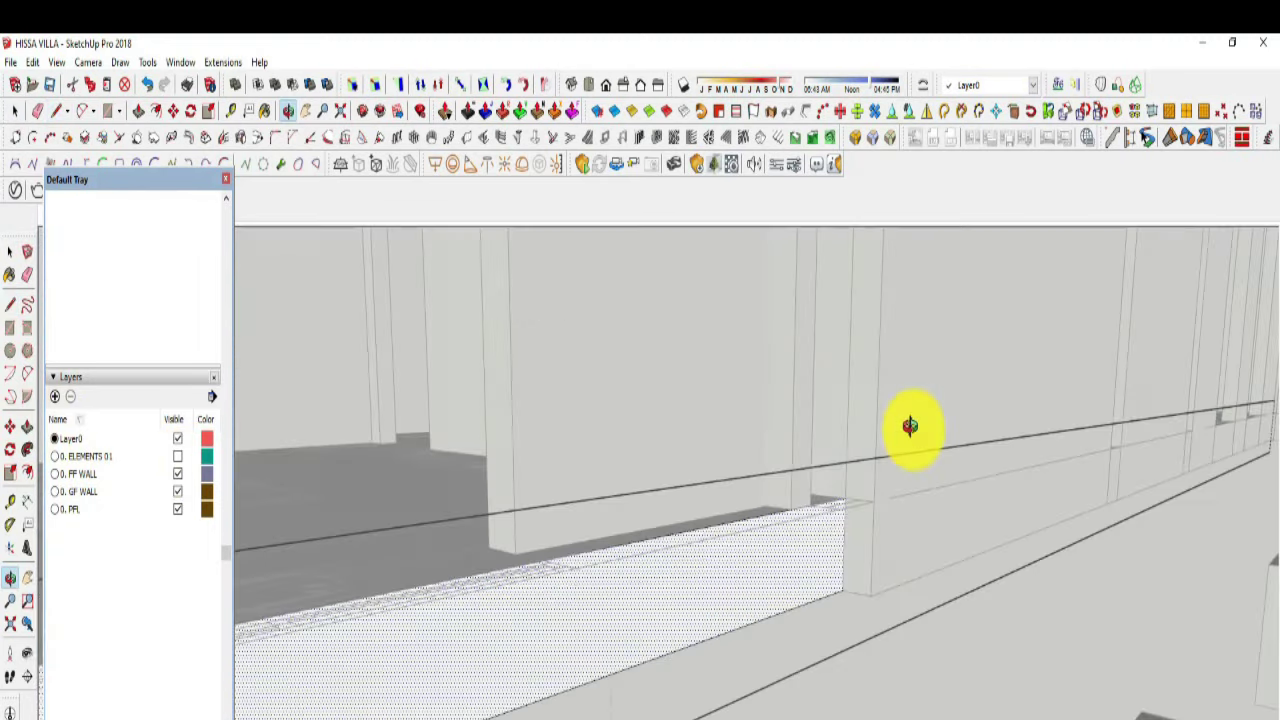
{"action": "left_click", "coordinate": [22, 430]}
{"action": "middle_click_drag", "start_coordinate": [760, 560], "coordinate": [807, 571]}
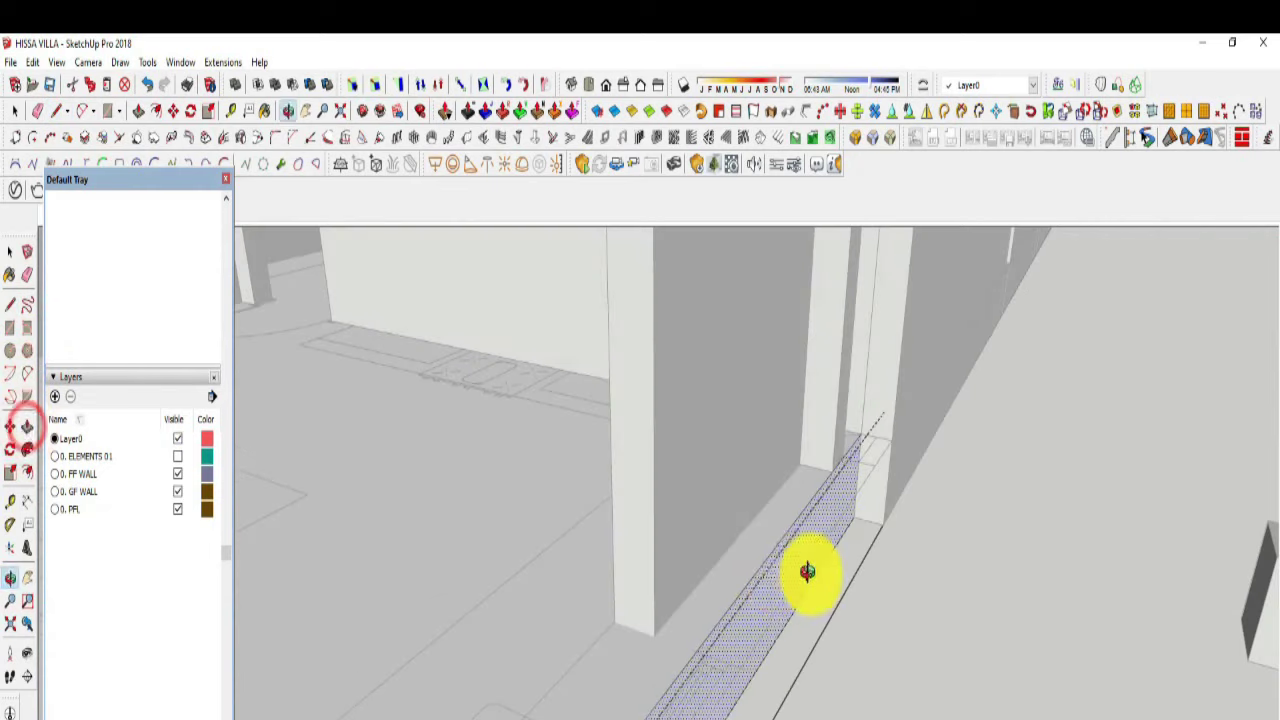
{"action": "mouse_move", "coordinate": [719, 607]}
{"action": "left_mouse_down"}
{"action": "mouse_move", "coordinate": [514, 594]}
{"action": "mouse_move", "coordinate": [829, 594]}
{"action": "mouse_move", "coordinate": [734, 657]}
{"action": "mouse_move", "coordinate": [885, 627]}
{"action": "left_mouse_up"}
{"action": "scroll", "coordinate": [885, 627], "scroll_direction": "up", "scroll_amount": 3}
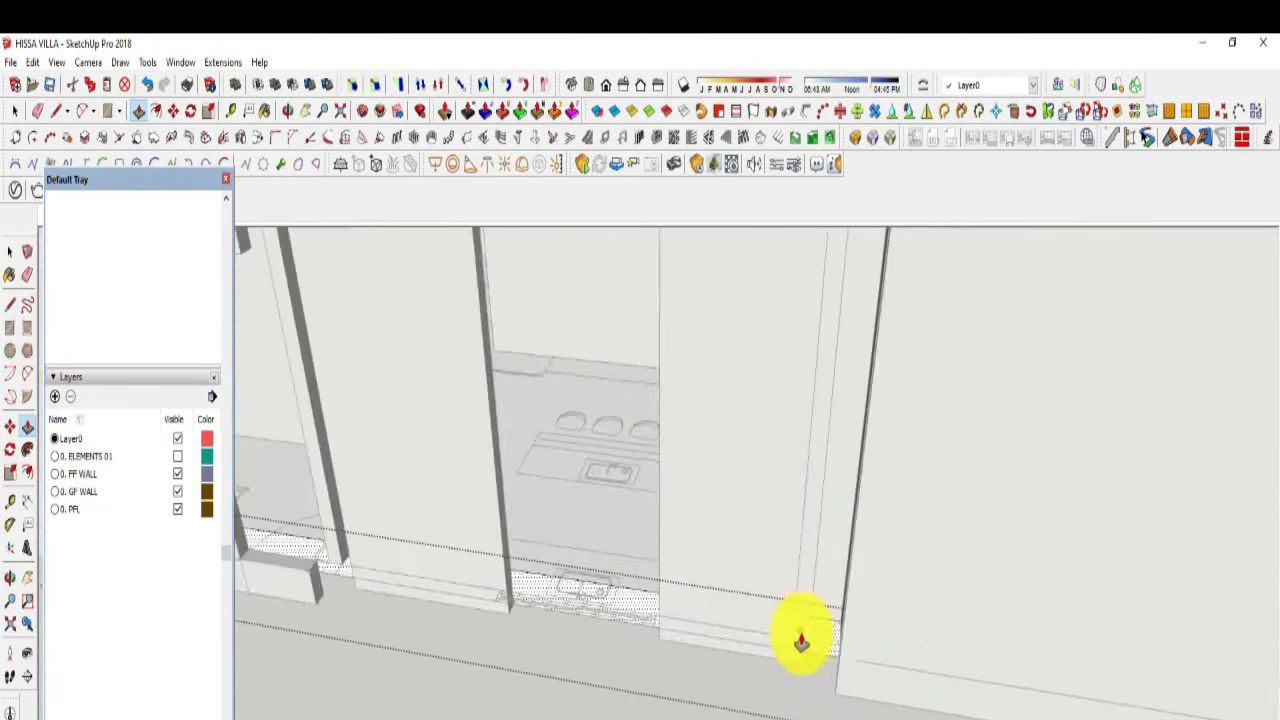
{"action": "scroll", "coordinate": [806, 629], "scroll_direction": "up", "scroll_amount": 3}
{"action": "scroll", "coordinate": [820, 677], "scroll_direction": "up", "scroll_amount": 2}
Step: Select the floor strip face and inspect the wall, skirting and column
{"action": "key", "text": "l"}
{"action": "middle_click_drag", "start_coordinate": [845, 558], "coordinate": [772, 595]}
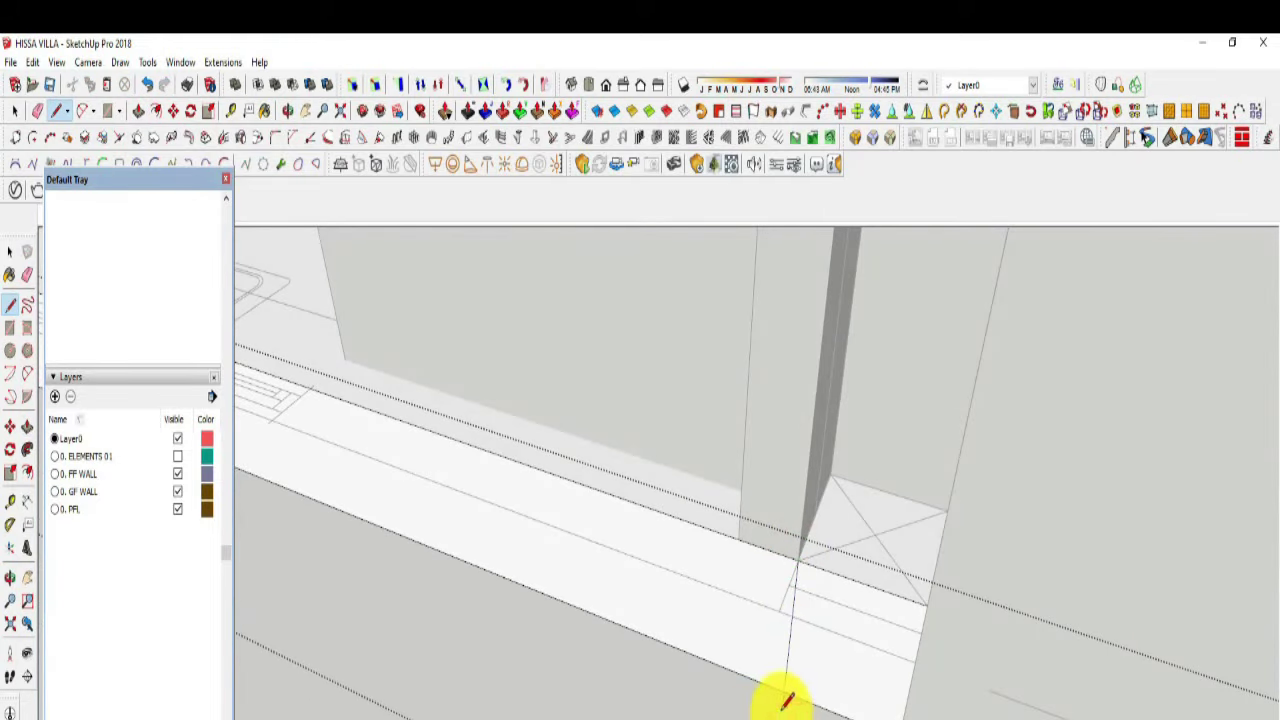
{"action": "middle_click_drag", "start_coordinate": [787, 700], "coordinate": [891, 623]}
{"action": "left_click", "coordinate": [823, 591]}
{"action": "right_click", "coordinate": [823, 591]}
{"action": "left_click", "coordinate": [10, 426]}
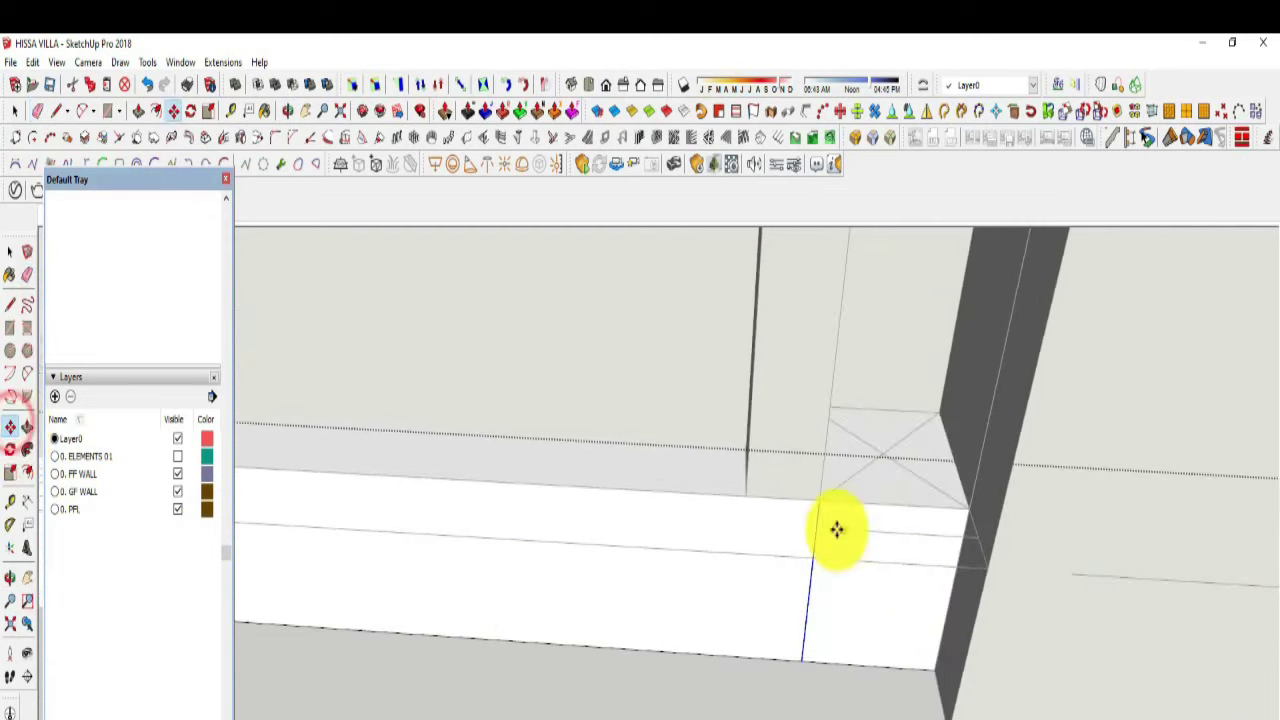
{"action": "mouse_move", "coordinate": [968, 541]}
{"action": "middle_mouse_down"}
{"action": "mouse_move", "coordinate": [980, 694]}
{"action": "mouse_move", "coordinate": [1020, 600]}
{"action": "mouse_move", "coordinate": [606, 643]}
{"action": "mouse_move", "coordinate": [590, 712]}
{"action": "mouse_move", "coordinate": [549, 535]}
{"action": "middle_mouse_up"}
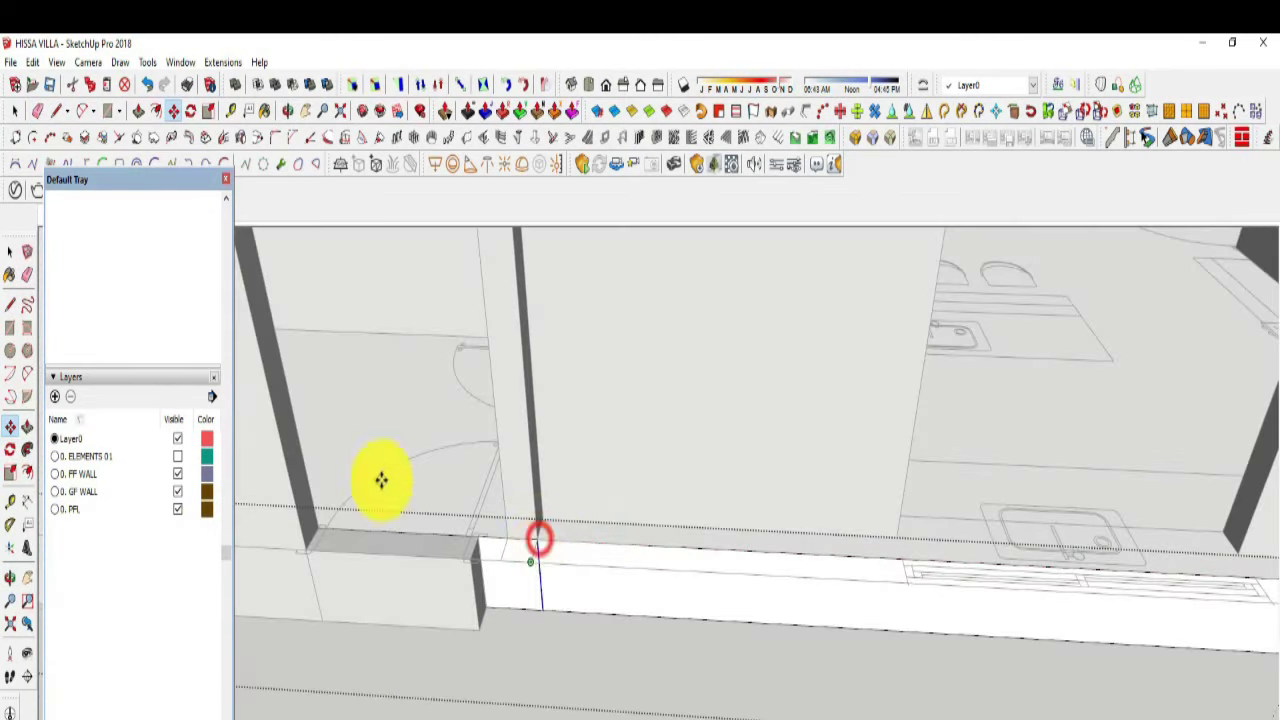
{"action": "middle_click_drag", "start_coordinate": [24, 421], "coordinate": [565, 597]}
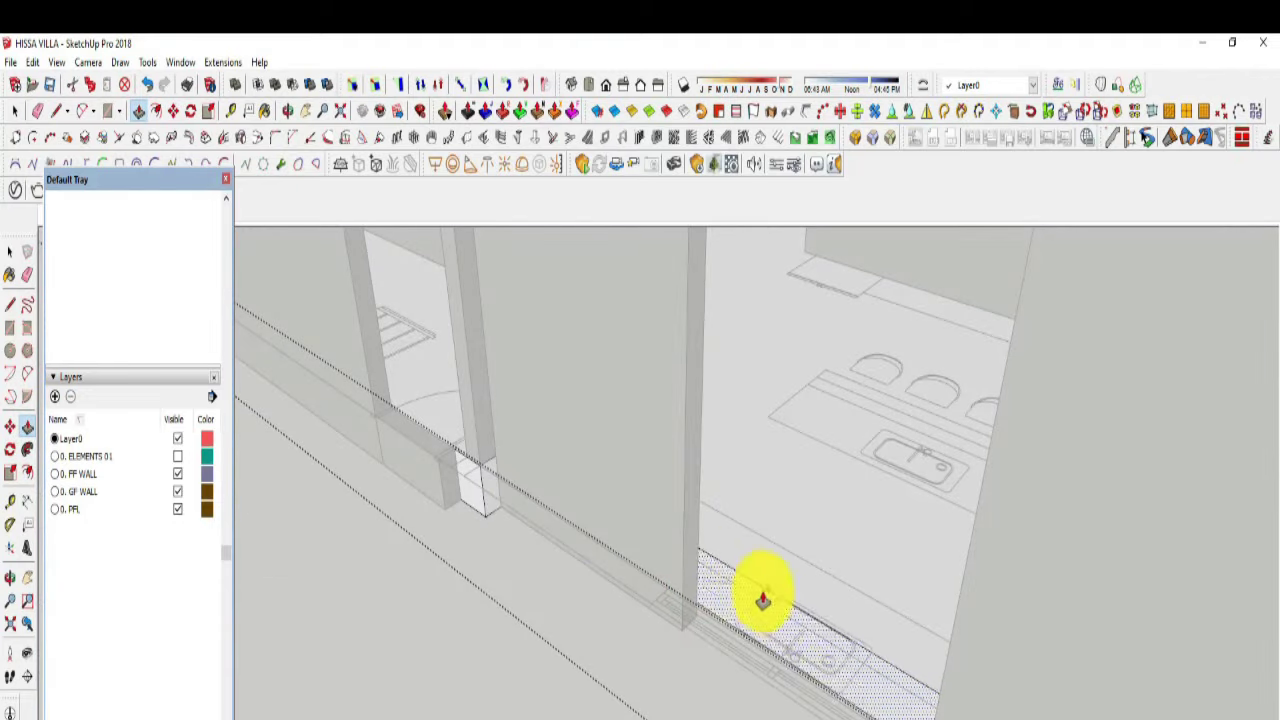
{"action": "mouse_move", "coordinate": [786, 624]}
{"action": "middle_mouse_down"}
{"action": "mouse_move", "coordinate": [549, 557]}
{"action": "mouse_move", "coordinate": [914, 694]}
{"action": "mouse_move", "coordinate": [983, 443]}
{"action": "mouse_move", "coordinate": [1072, 303]}
{"action": "mouse_move", "coordinate": [891, 386]}
{"action": "mouse_move", "coordinate": [700, 514]}
{"action": "mouse_move", "coordinate": [569, 509]}
{"action": "mouse_move", "coordinate": [885, 590]}
{"action": "mouse_move", "coordinate": [838, 645]}
{"action": "middle_mouse_up"}
{"action": "mouse_move", "coordinate": [875, 587]}
{"action": "middle_mouse_down"}
{"action": "mouse_move", "coordinate": [923, 269]}
{"action": "mouse_move", "coordinate": [894, 500]}
{"action": "mouse_move", "coordinate": [871, 486]}
{"action": "middle_mouse_up"}
Step: Move the small beam into the door threshold
{"action": "left_click", "coordinate": [12, 258]}
{"action": "mouse_move", "coordinate": [897, 606]}
{"action": "middle_mouse_down"}
{"action": "mouse_move", "coordinate": [606, 597]}
{"action": "mouse_move", "coordinate": [452, 375]}
{"action": "mouse_move", "coordinate": [514, 320]}
{"action": "mouse_move", "coordinate": [503, 671]}
{"action": "mouse_move", "coordinate": [566, 506]}
{"action": "mouse_move", "coordinate": [783, 545]}
{"action": "mouse_move", "coordinate": [677, 523]}
{"action": "mouse_move", "coordinate": [512, 555]}
{"action": "mouse_move", "coordinate": [528, 557]}
{"action": "middle_mouse_up"}
{"action": "left_click", "coordinate": [566, 506]}
{"action": "key", "text": "m"}
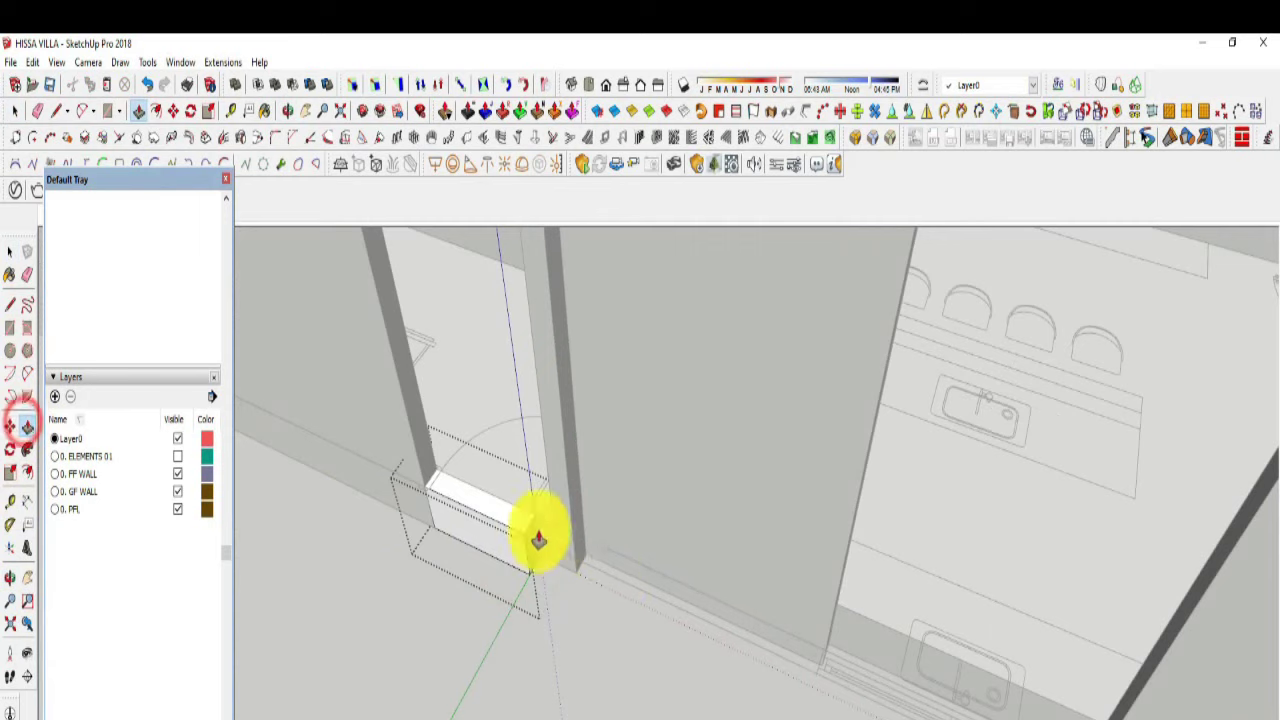
{"action": "left_click", "coordinate": [14, 252]}
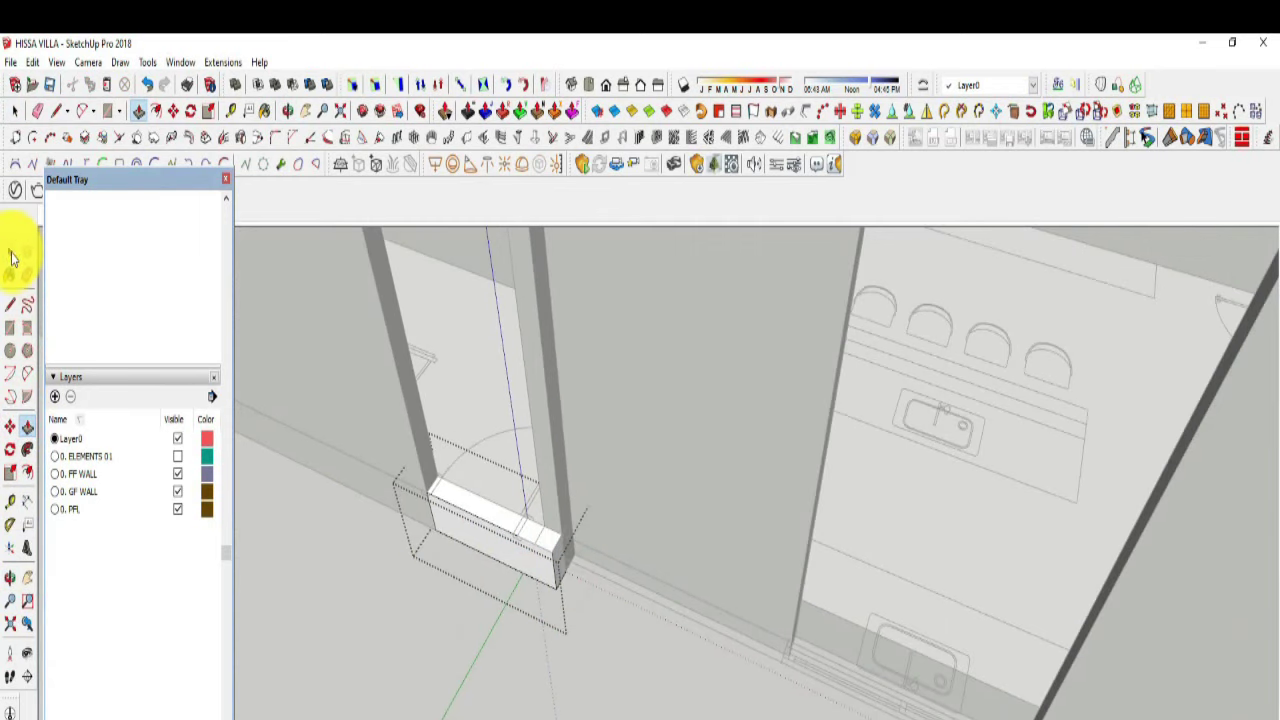
{"action": "middle_click_drag", "start_coordinate": [371, 657], "coordinate": [777, 408]}
{"action": "left_click", "coordinate": [803, 668]}
{"action": "mouse_move", "coordinate": [780, 600]}
{"action": "middle_mouse_down"}
{"action": "mouse_move", "coordinate": [829, 637]}
{"action": "mouse_move", "coordinate": [729, 457]}
{"action": "middle_mouse_up"}
Step: Inspect the door openings from beneath the wall slab
{"action": "mouse_move", "coordinate": [694, 634]}
{"action": "middle_mouse_down"}
{"action": "mouse_move", "coordinate": [822, 398]}
{"action": "mouse_move", "coordinate": [740, 623]}
{"action": "mouse_move", "coordinate": [731, 571]}
{"action": "mouse_move", "coordinate": [700, 700]}
{"action": "mouse_move", "coordinate": [700, 530]}
{"action": "mouse_move", "coordinate": [663, 591]}
{"action": "mouse_move", "coordinate": [518, 623]}
{"action": "middle_mouse_up"}
{"action": "mouse_move", "coordinate": [522, 553]}
{"action": "middle_mouse_down"}
{"action": "mouse_move", "coordinate": [651, 506]}
{"action": "mouse_move", "coordinate": [677, 686]}
{"action": "mouse_move", "coordinate": [634, 291]}
{"action": "mouse_move", "coordinate": [940, 290]}
{"action": "mouse_move", "coordinate": [923, 317]}
{"action": "mouse_move", "coordinate": [826, 340]}
{"action": "middle_mouse_up"}
{"action": "right_click", "coordinate": [930, 385]}
{"action": "mouse_move", "coordinate": [930, 385]}
{"action": "middle_mouse_down"}
{"action": "mouse_move", "coordinate": [872, 402]}
{"action": "mouse_move", "coordinate": [729, 700]}
{"action": "mouse_move", "coordinate": [849, 517]}
{"action": "mouse_move", "coordinate": [854, 463]}
{"action": "mouse_move", "coordinate": [785, 475]}
{"action": "mouse_move", "coordinate": [777, 406]}
{"action": "middle_mouse_up"}
{"action": "scroll", "coordinate": [680, 530], "scroll_direction": "down", "scroll_amount": 3}
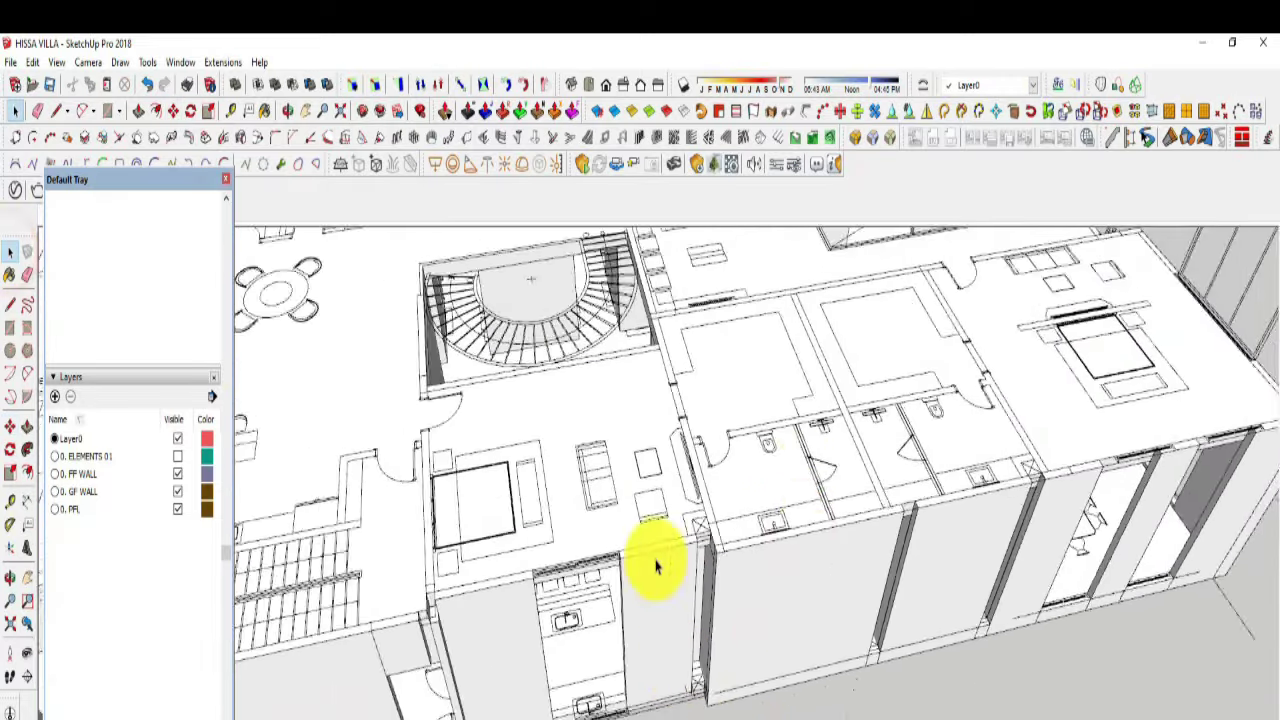
{"action": "scroll", "coordinate": [652, 531], "scroll_direction": "up", "scroll_amount": 5}
{"action": "scroll", "coordinate": [715, 540], "scroll_direction": "up", "scroll_amount": 3}
{"action": "scroll", "coordinate": [765, 550], "scroll_direction": "up", "scroll_amount": 2}
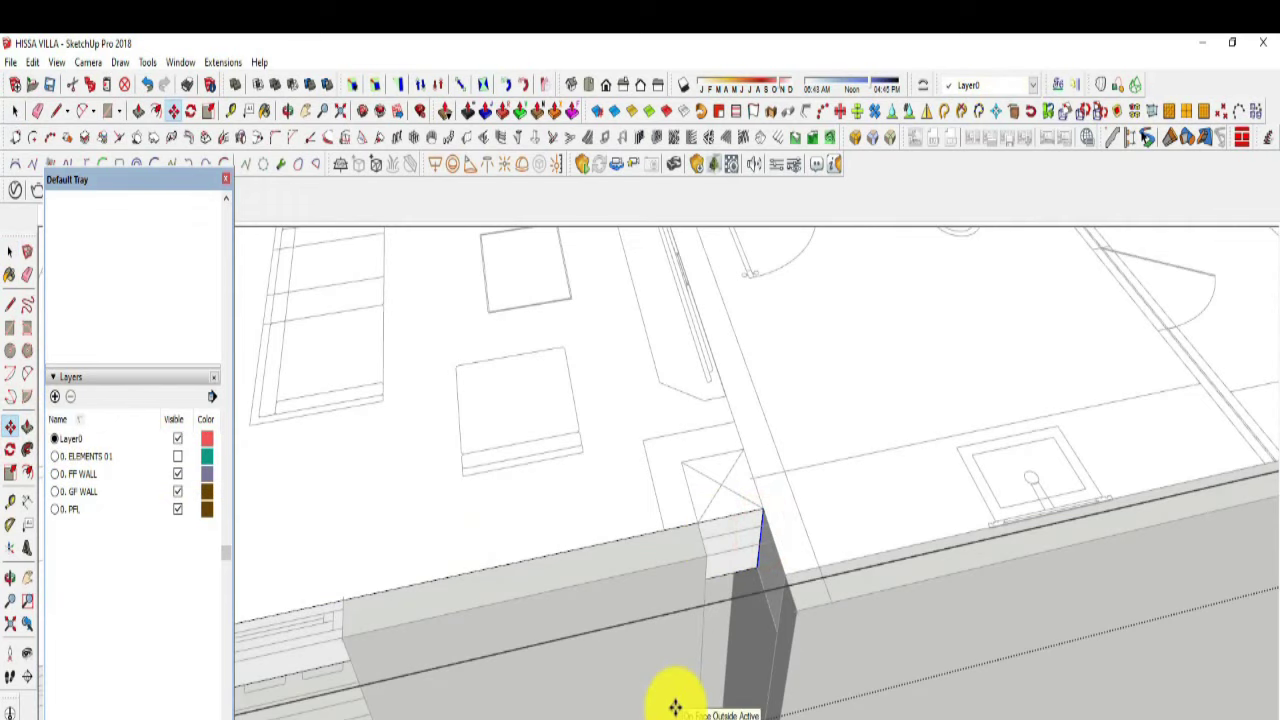
{"action": "scroll", "coordinate": [742, 511], "scroll_direction": "up", "scroll_amount": 2}
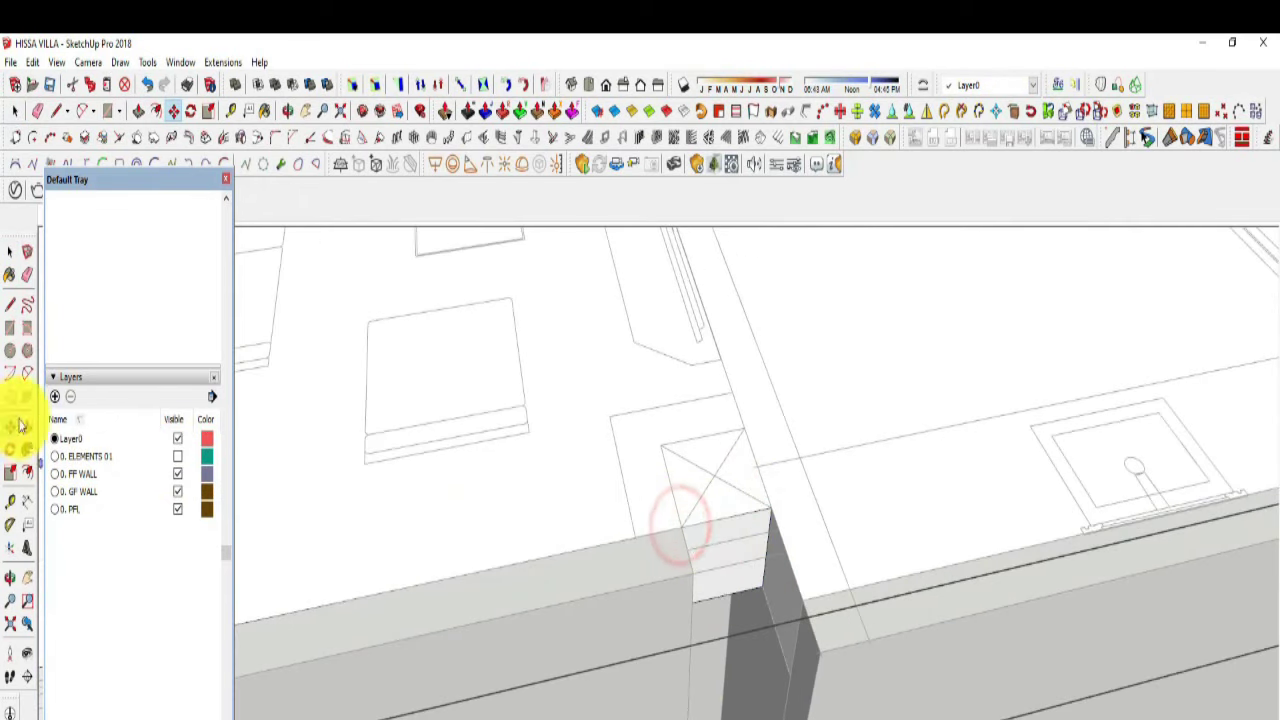
{"action": "mouse_move", "coordinate": [745, 436]}
{"action": "middle_mouse_down"}
{"action": "mouse_move", "coordinate": [743, 700]}
{"action": "mouse_move", "coordinate": [766, 508]}
{"action": "mouse_move", "coordinate": [671, 391]}
{"action": "middle_mouse_up"}
{"action": "middle_click_drag", "start_coordinate": [700, 550], "coordinate": [900, 614]}
{"action": "mouse_move", "coordinate": [811, 651]}
{"action": "middle_mouse_down"}
{"action": "mouse_move", "coordinate": [686, 651]}
{"action": "mouse_move", "coordinate": [934, 443]}
{"action": "mouse_move", "coordinate": [843, 543]}
{"action": "mouse_move", "coordinate": [631, 617]}
{"action": "mouse_move", "coordinate": [394, 443]}
{"action": "mouse_move", "coordinate": [977, 517]}
{"action": "mouse_move", "coordinate": [676, 519]}
{"action": "mouse_move", "coordinate": [726, 486]}
{"action": "mouse_move", "coordinate": [671, 630]}
{"action": "mouse_move", "coordinate": [791, 571]}
{"action": "mouse_move", "coordinate": [617, 580]}
{"action": "middle_mouse_up"}
{"action": "mouse_move", "coordinate": [500, 612]}
{"action": "middle_mouse_down"}
{"action": "mouse_move", "coordinate": [551, 626]}
{"action": "mouse_move", "coordinate": [654, 543]}
{"action": "mouse_move", "coordinate": [660, 710]}
{"action": "middle_mouse_up"}
{"action": "mouse_move", "coordinate": [612, 575]}
{"action": "middle_mouse_down"}
{"action": "mouse_move", "coordinate": [534, 429]}
{"action": "mouse_move", "coordinate": [706, 514]}
{"action": "mouse_move", "coordinate": [749, 686]}
{"action": "mouse_move", "coordinate": [665, 625]}
{"action": "middle_mouse_up"}
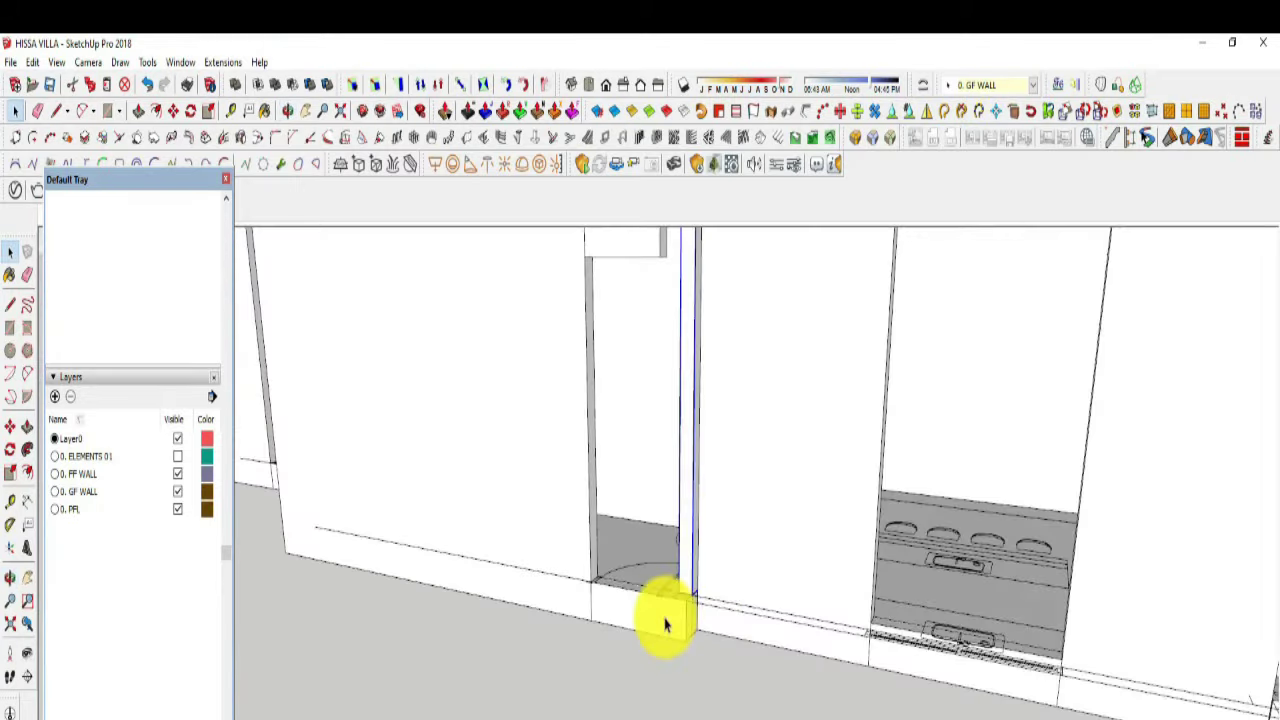
{"action": "left_click", "coordinate": [663, 611]}
{"action": "left_click", "coordinate": [27, 427]}
{"action": "mouse_move", "coordinate": [410, 714]}
{"action": "middle_mouse_down"}
{"action": "mouse_move", "coordinate": [666, 531]}
{"action": "mouse_move", "coordinate": [666, 671]}
{"action": "mouse_move", "coordinate": [634, 686]}
{"action": "mouse_move", "coordinate": [737, 694]}
{"action": "mouse_move", "coordinate": [711, 194]}
{"action": "mouse_move", "coordinate": [124, 268]}
{"action": "middle_mouse_up"}
{"action": "right_click", "coordinate": [648, 580]}
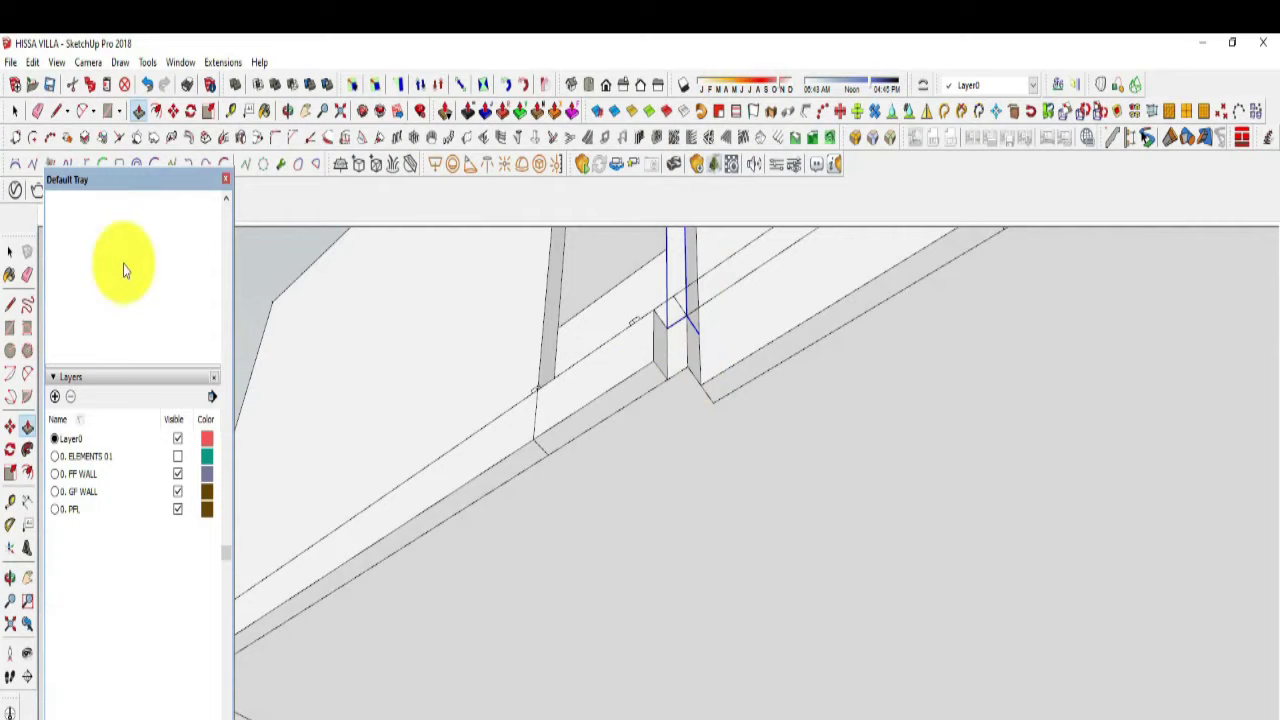
{"action": "mouse_move", "coordinate": [634, 446]}
{"action": "middle_mouse_down"}
{"action": "mouse_move", "coordinate": [857, 297]}
{"action": "mouse_move", "coordinate": [663, 449]}
{"action": "mouse_move", "coordinate": [589, 426]}
{"action": "mouse_move", "coordinate": [614, 340]}
{"action": "mouse_move", "coordinate": [612, 407]}
{"action": "middle_mouse_up"}
{"action": "left_click", "coordinate": [592, 413]}
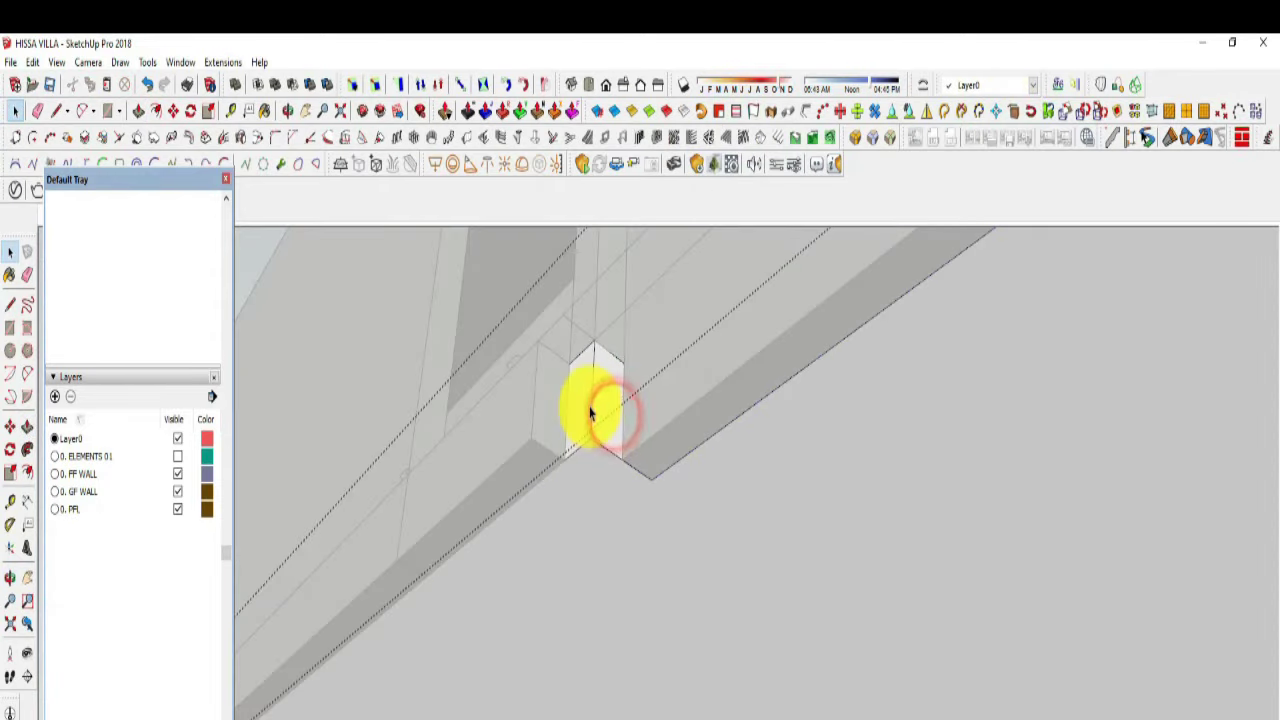
{"action": "scroll", "coordinate": [593, 491], "scroll_direction": "up", "scroll_amount": 1}
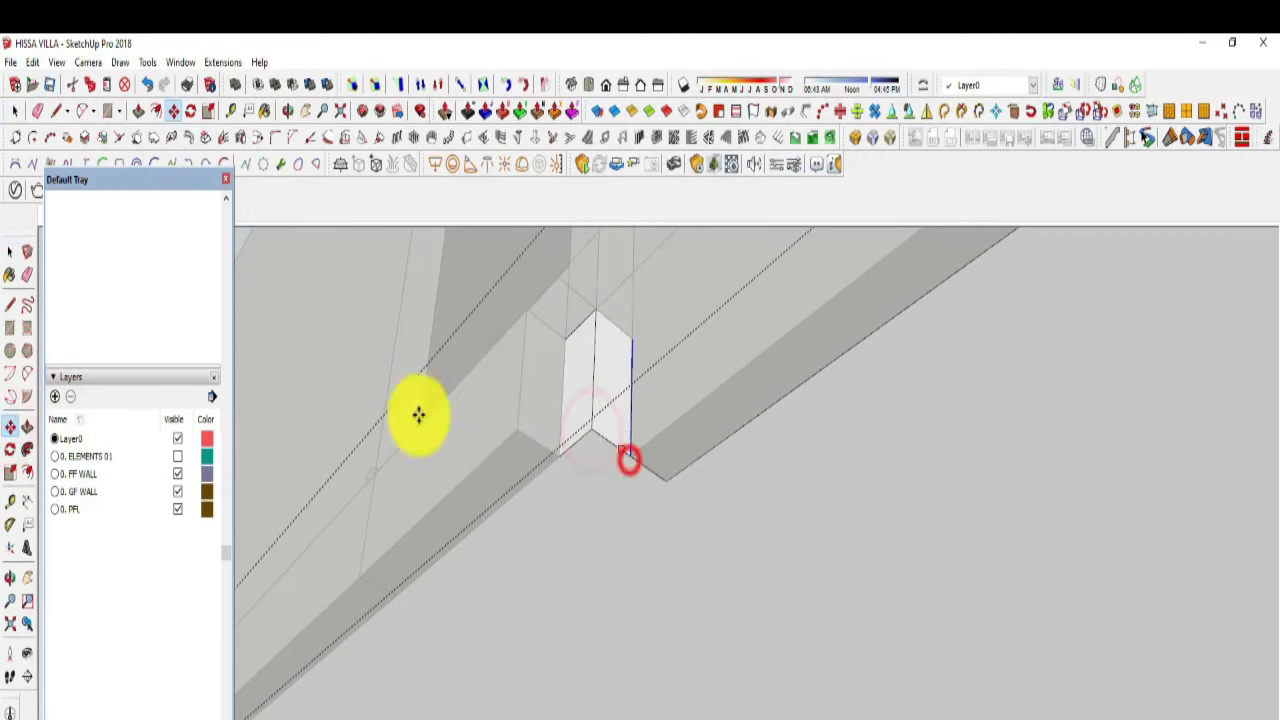
{"action": "mouse_move", "coordinate": [563, 415]}
{"action": "middle_mouse_down"}
{"action": "mouse_move", "coordinate": [565, 460]}
{"action": "mouse_move", "coordinate": [628, 573]}
{"action": "mouse_move", "coordinate": [686, 491]}
{"action": "middle_mouse_up"}
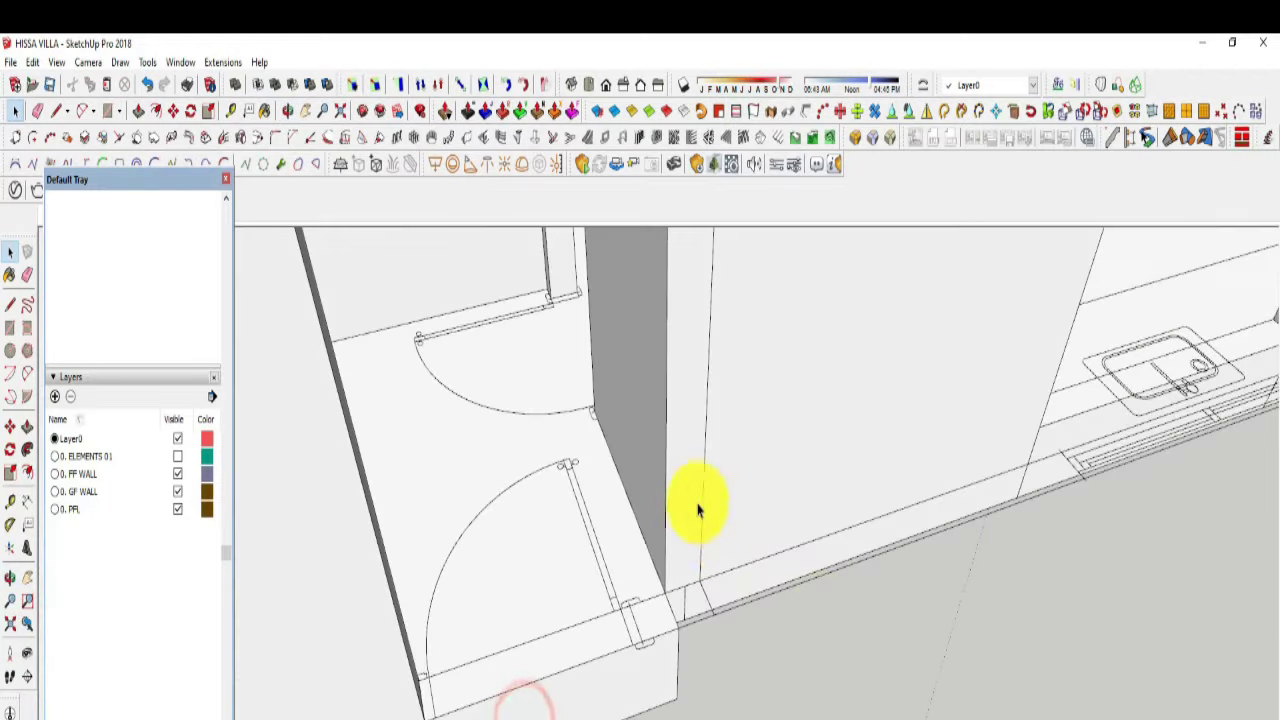
Step: Select the wall column's narrow face and view it from several angles
{"action": "left_click", "coordinate": [686, 491]}
{"action": "left_click", "coordinate": [27, 427]}
{"action": "left_click", "coordinate": [690, 430]}
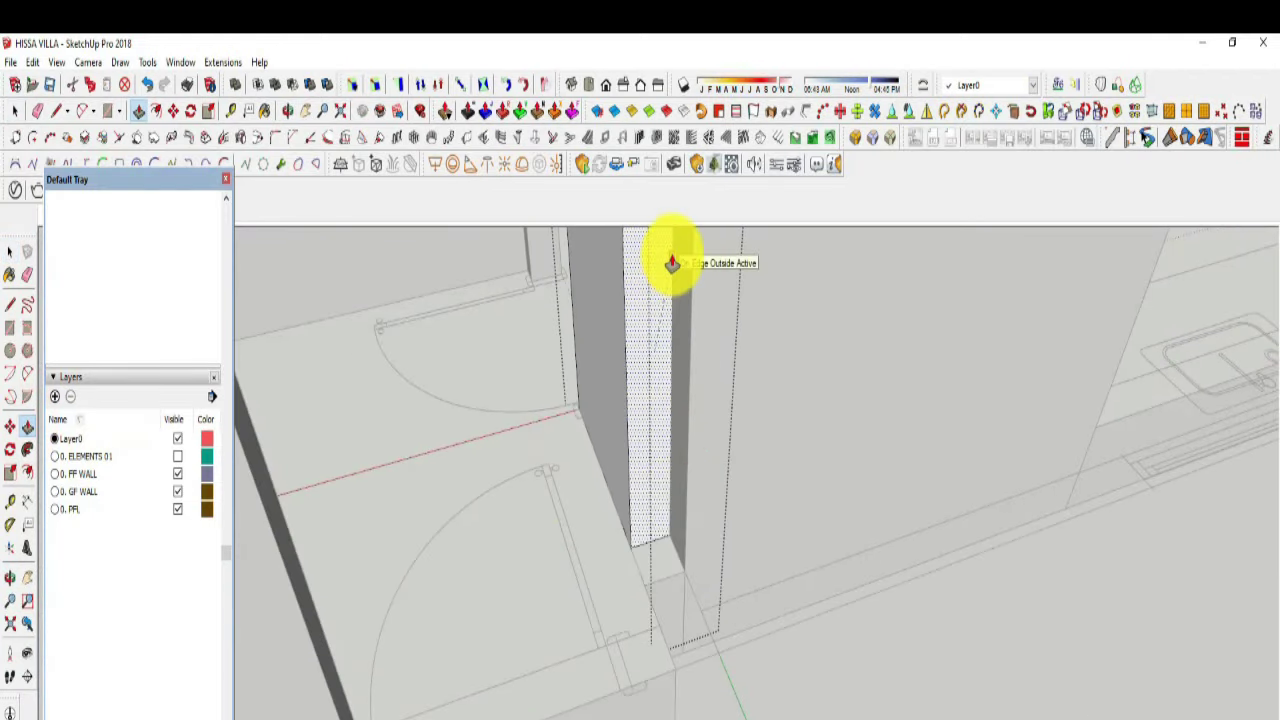
{"action": "middle_click_drag", "start_coordinate": [672, 263], "coordinate": [666, 480]}
{"action": "right_click", "coordinate": [880, 423]}
{"action": "mouse_move", "coordinate": [894, 486]}
{"action": "middle_mouse_down"}
{"action": "mouse_move", "coordinate": [743, 563]}
{"action": "mouse_move", "coordinate": [517, 643]}
{"action": "mouse_move", "coordinate": [672, 491]}
{"action": "middle_mouse_up"}
{"action": "right_click", "coordinate": [690, 485]}
{"action": "middle_click_drag", "start_coordinate": [714, 163], "coordinate": [700, 314]}
{"action": "right_click", "coordinate": [905, 512]}
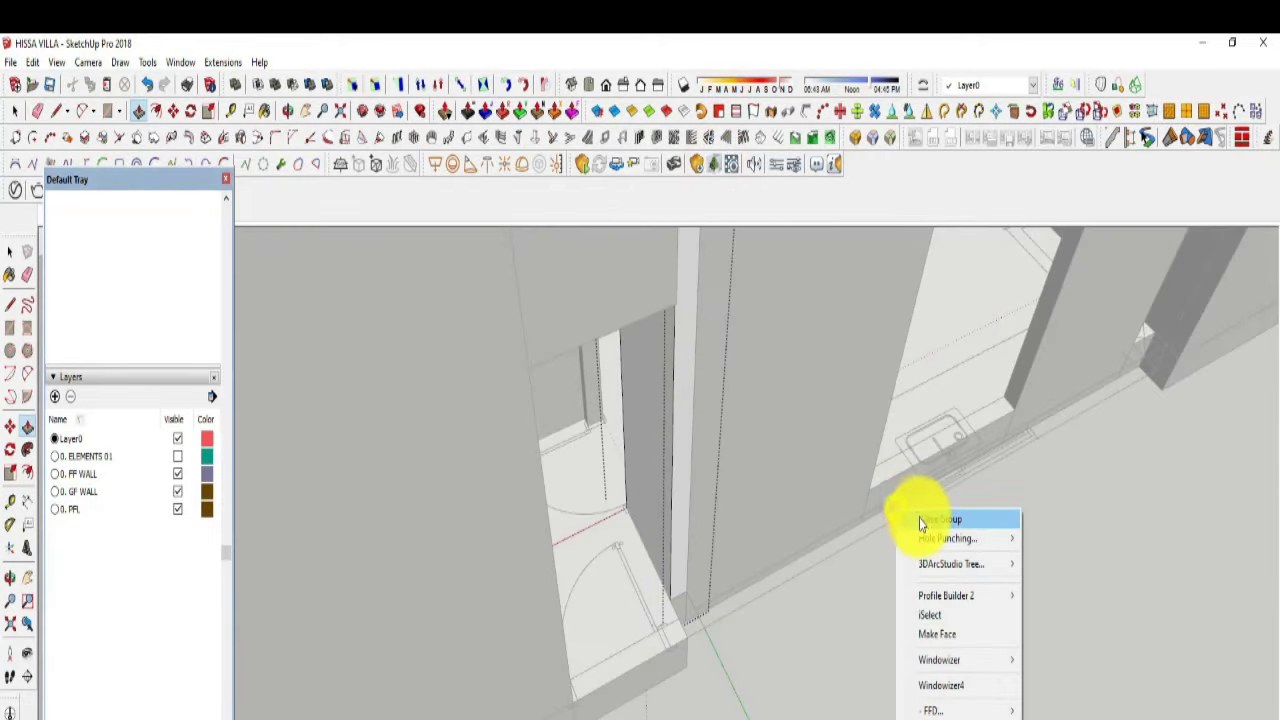
Step: Draw a line across the wall face by the door and group the new face
{"action": "left_click", "coordinate": [921, 524]}
{"action": "scroll", "coordinate": [591, 606], "scroll_direction": "up", "scroll_amount": 5}
{"action": "scroll", "coordinate": [600, 591], "scroll_direction": "up", "scroll_amount": 3}
{"action": "scroll", "coordinate": [590, 590], "scroll_direction": "up", "scroll_amount": 2}
{"action": "key", "text": "l"}
{"action": "left_click", "coordinate": [563, 576]}
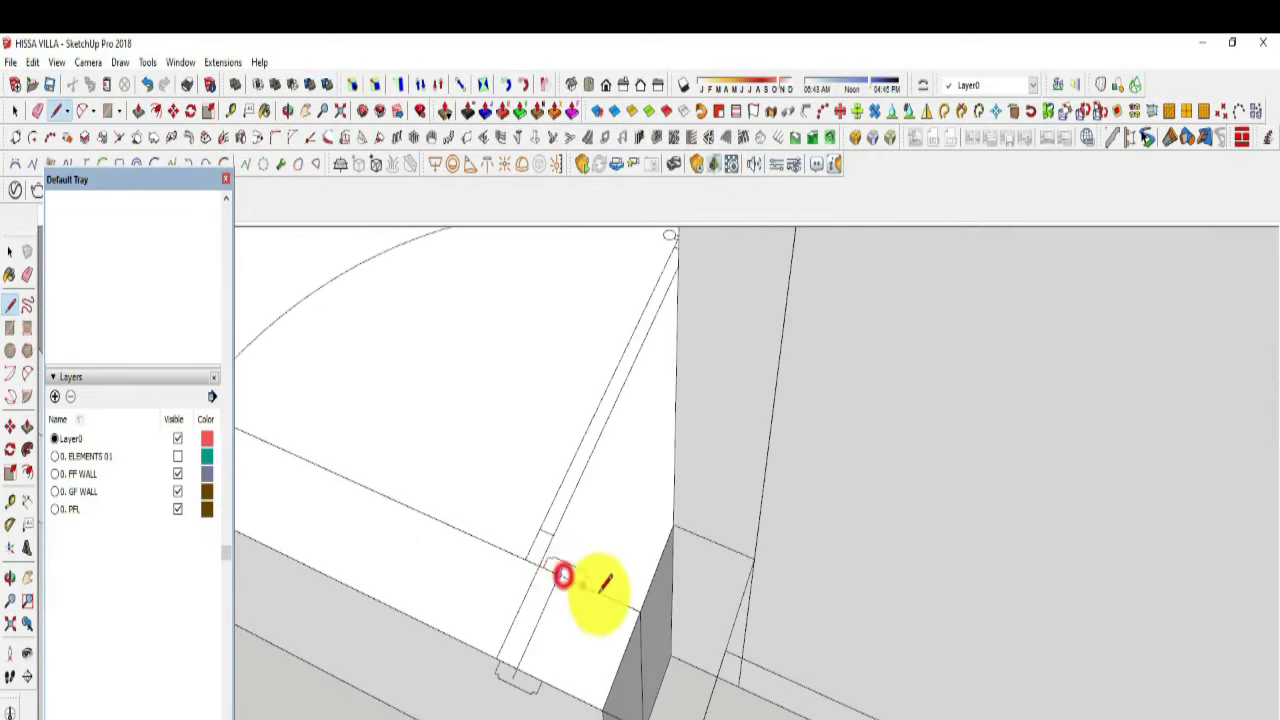
{"action": "middle_click_drag", "start_coordinate": [700, 714], "coordinate": [520, 655]}
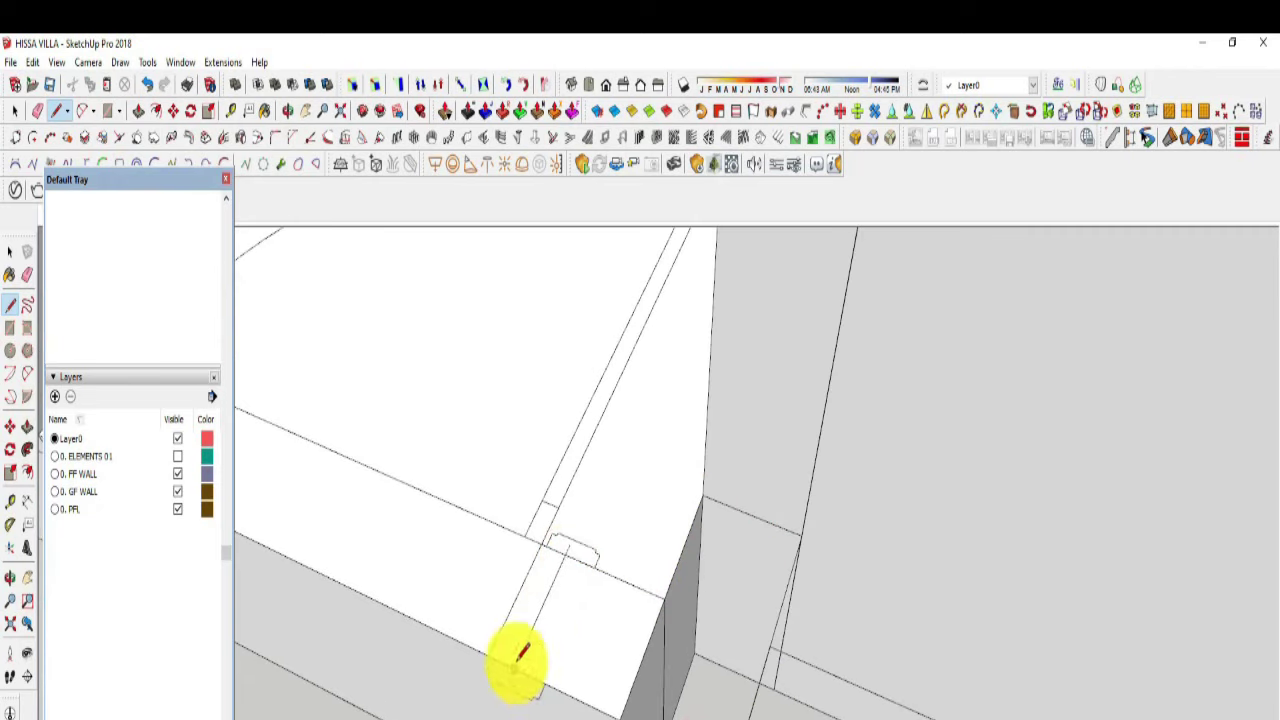
{"action": "left_click", "coordinate": [14, 262]}
{"action": "left_click", "coordinate": [694, 563]}
{"action": "right_click", "coordinate": [694, 563]}
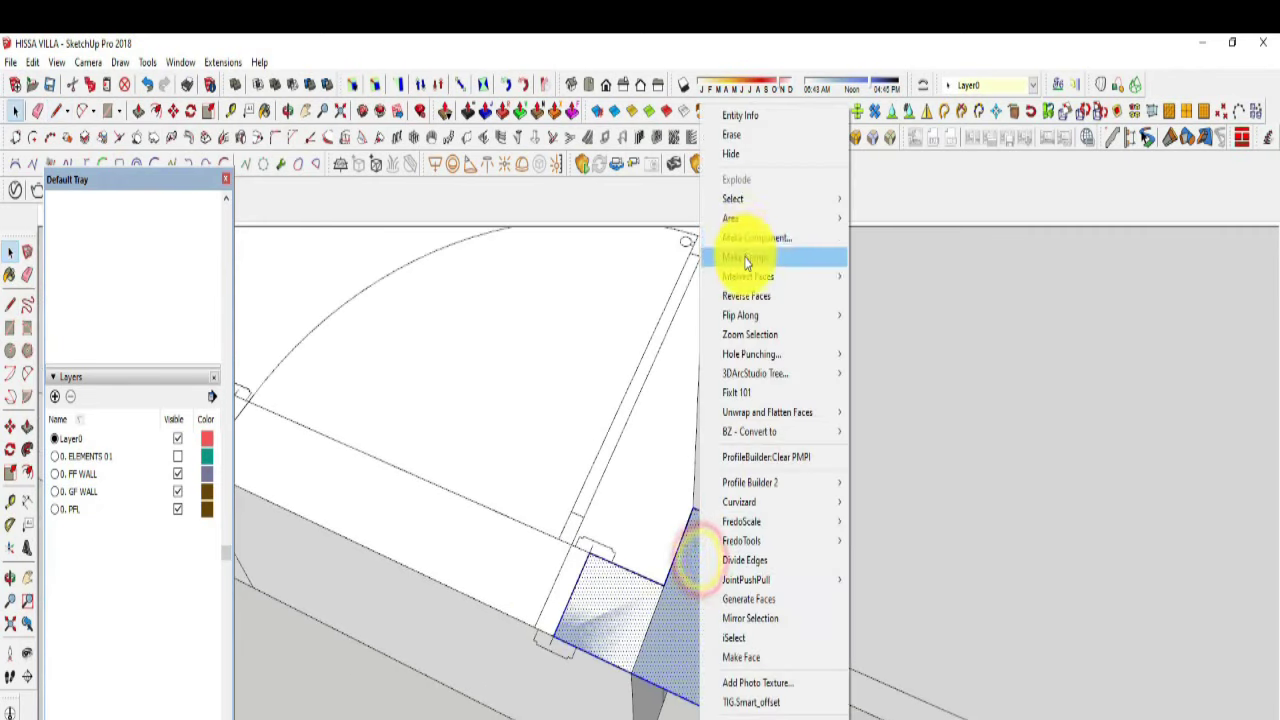
{"action": "left_click", "coordinate": [740, 250]}
Step: Check the grouped column piece and close the groups being edited
{"action": "middle_click_drag", "start_coordinate": [700, 666], "coordinate": [715, 645]}
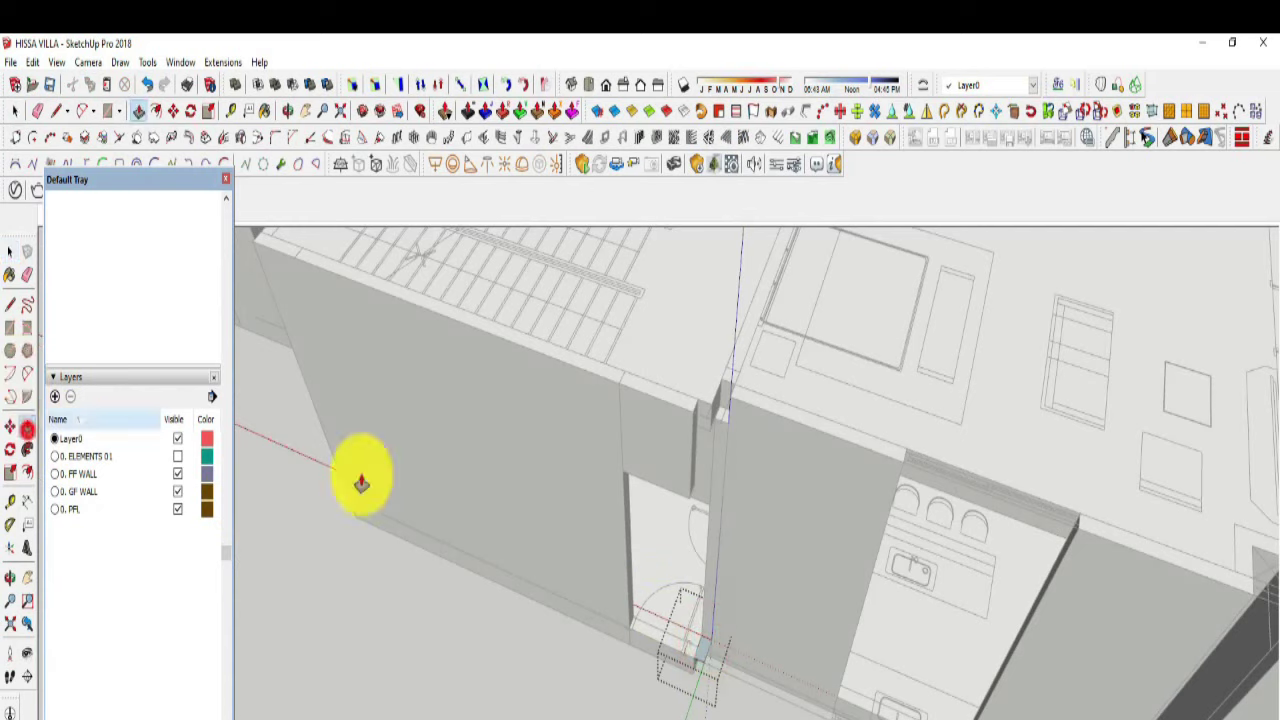
{"action": "middle_click_drag", "start_coordinate": [361, 483], "coordinate": [694, 652]}
{"action": "middle_click_drag", "start_coordinate": [729, 352], "coordinate": [254, 586]}
{"action": "scroll", "coordinate": [540, 463], "scroll_direction": "up", "scroll_amount": 3}
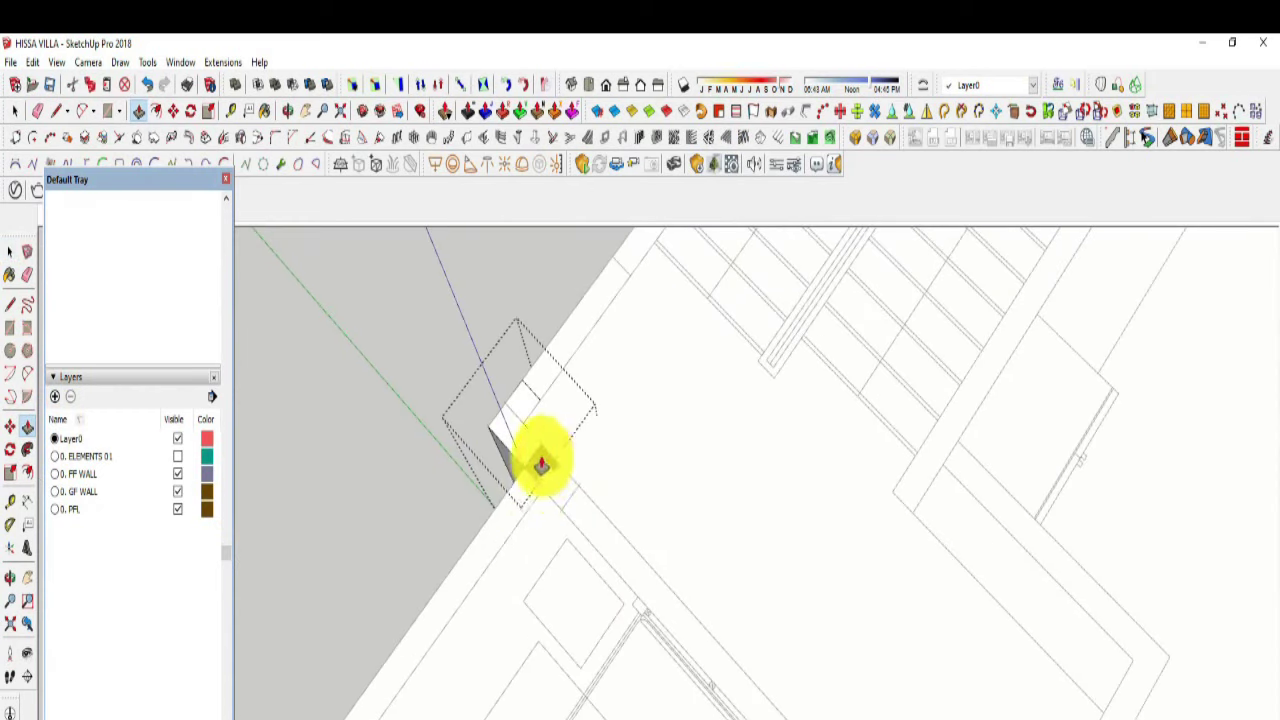
{"action": "middle_click_drag", "start_coordinate": [485, 560], "coordinate": [638, 505]}
{"action": "left_click", "coordinate": [678, 597]}
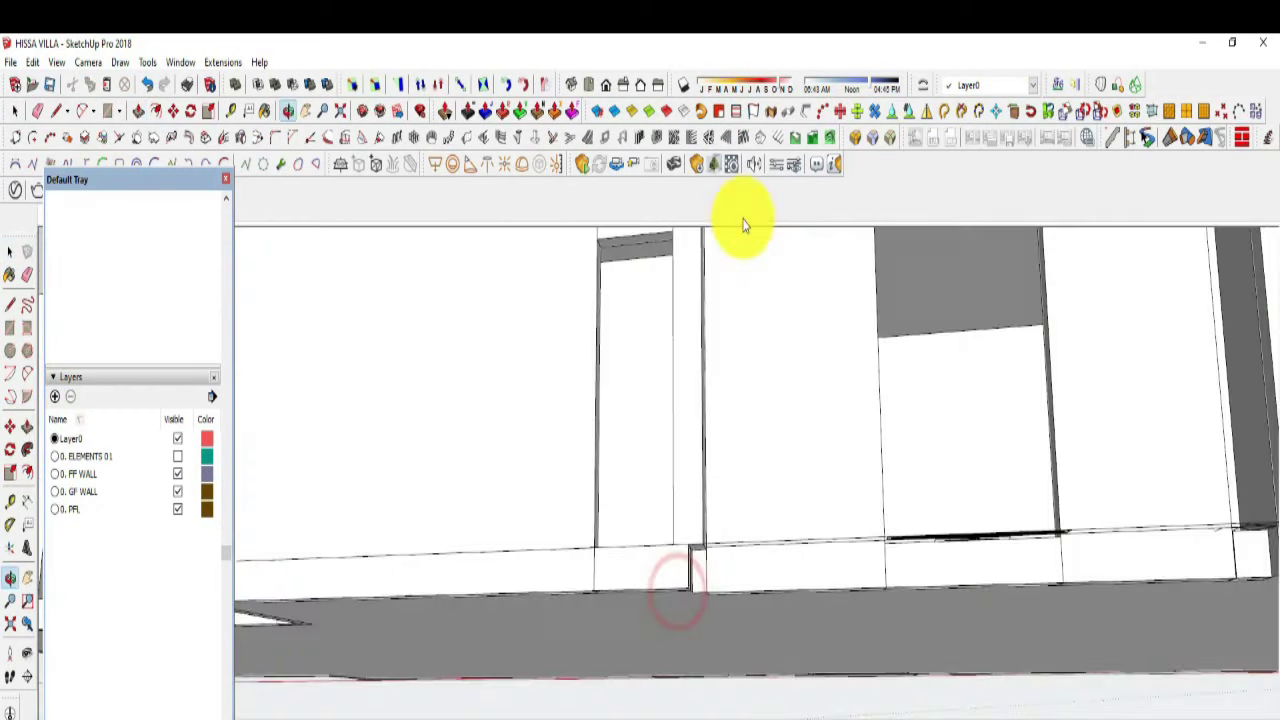
{"action": "right_click", "coordinate": [680, 320]}
{"action": "left_click", "coordinate": [709, 163]}
{"action": "right_click", "coordinate": [594, 303]}
{"action": "left_click", "coordinate": [612, 306]}
Step: Reopen and close the wall group, returning to a full view of the building
{"action": "mouse_move", "coordinate": [523, 371]}
{"action": "middle_mouse_down"}
{"action": "mouse_move", "coordinate": [663, 420]}
{"action": "mouse_move", "coordinate": [553, 525]}
{"action": "middle_mouse_up"}
{"action": "right_click", "coordinate": [553, 525]}
{"action": "left_click", "coordinate": [600, 183]}
{"action": "middle_click_drag", "start_coordinate": [586, 329], "coordinate": [556, 513]}
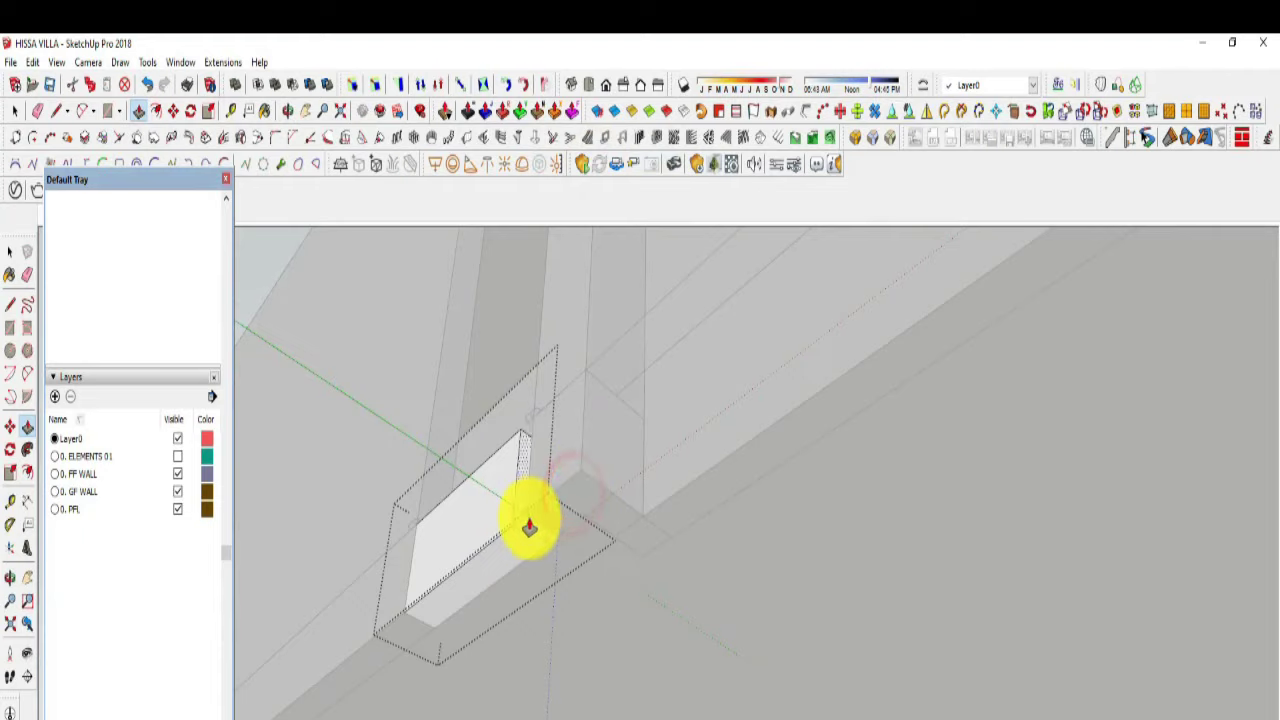
{"action": "right_click", "coordinate": [806, 389]}
{"action": "left_click", "coordinate": [828, 403]}
{"action": "mouse_move", "coordinate": [814, 403]}
{"action": "middle_mouse_down"}
{"action": "mouse_move", "coordinate": [823, 434]}
{"action": "mouse_move", "coordinate": [751, 507]}
{"action": "mouse_move", "coordinate": [771, 677]}
{"action": "mouse_move", "coordinate": [714, 423]}
{"action": "middle_mouse_up"}
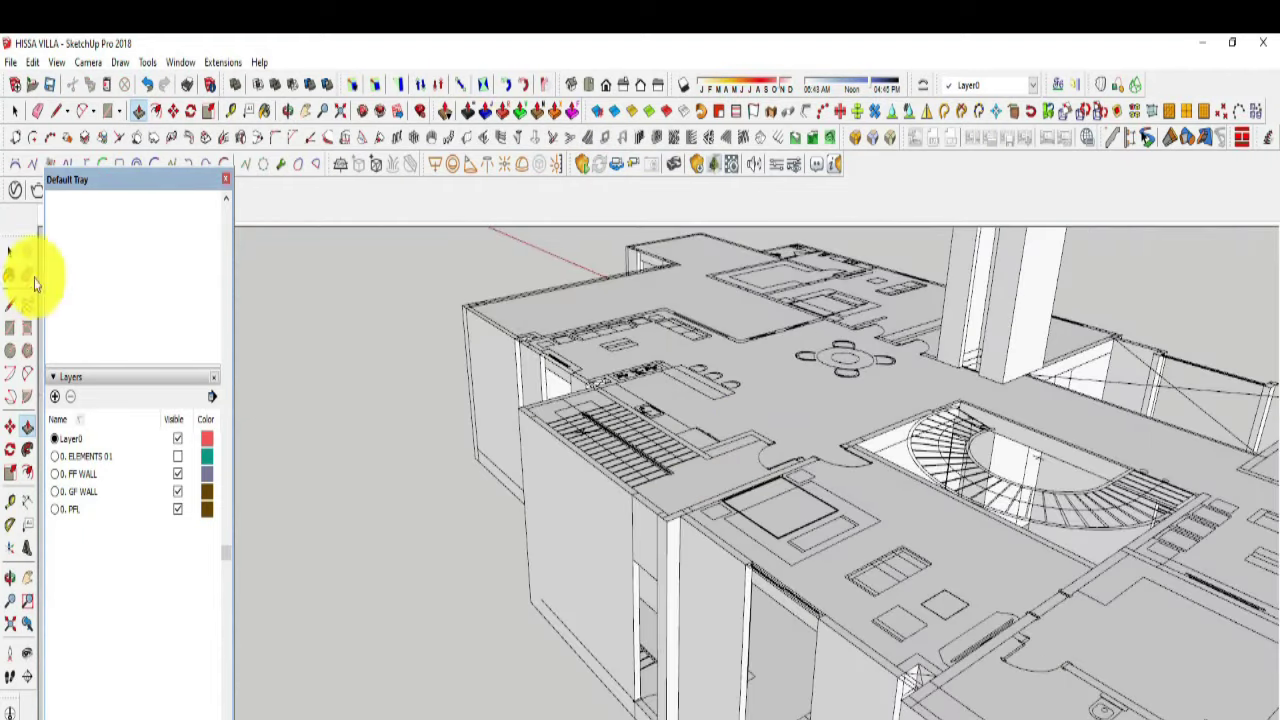
Step: Move the first spare grey step piece onto the curved stair's treads
{"action": "scroll", "coordinate": [822, 700], "scroll_direction": "up", "scroll_amount": 5}
{"action": "mouse_move", "coordinate": [820, 609]}
{"action": "middle_mouse_down"}
{"action": "mouse_move", "coordinate": [857, 651]}
{"action": "mouse_move", "coordinate": [910, 515]}
{"action": "mouse_move", "coordinate": [905, 598]}
{"action": "middle_mouse_up"}
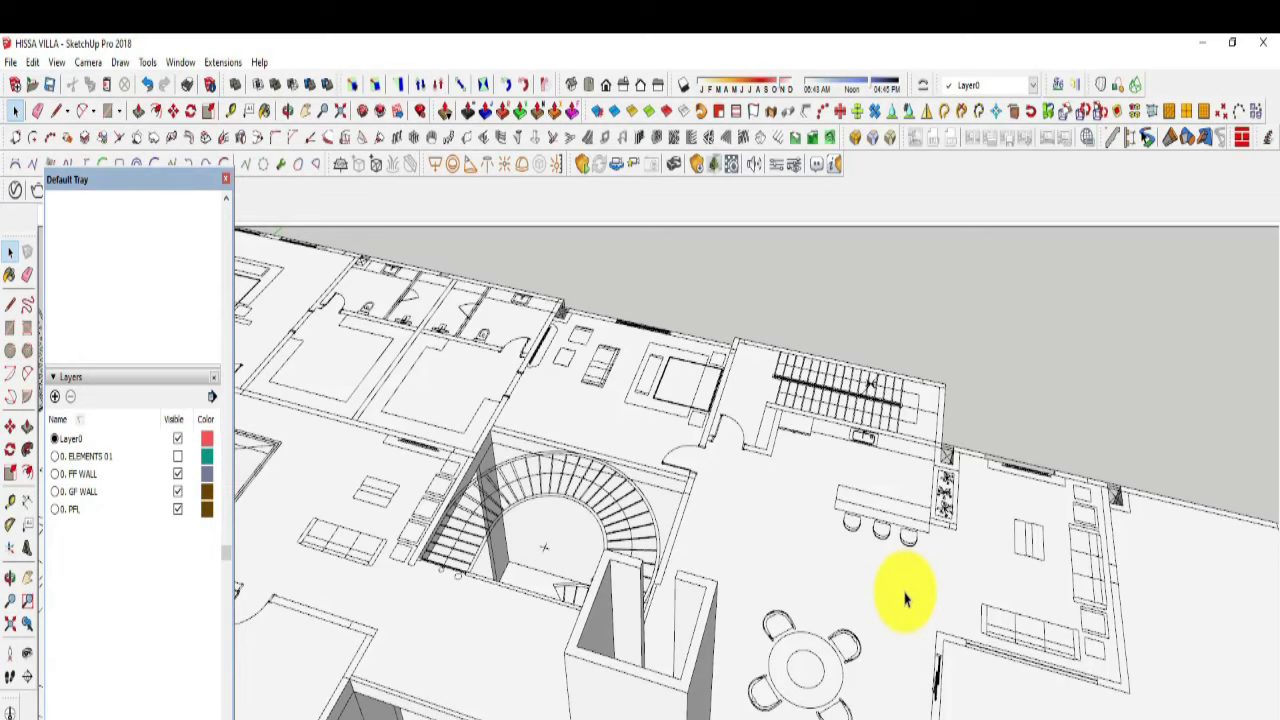
{"action": "middle_click_drag", "start_coordinate": [905, 598], "coordinate": [812, 430]}
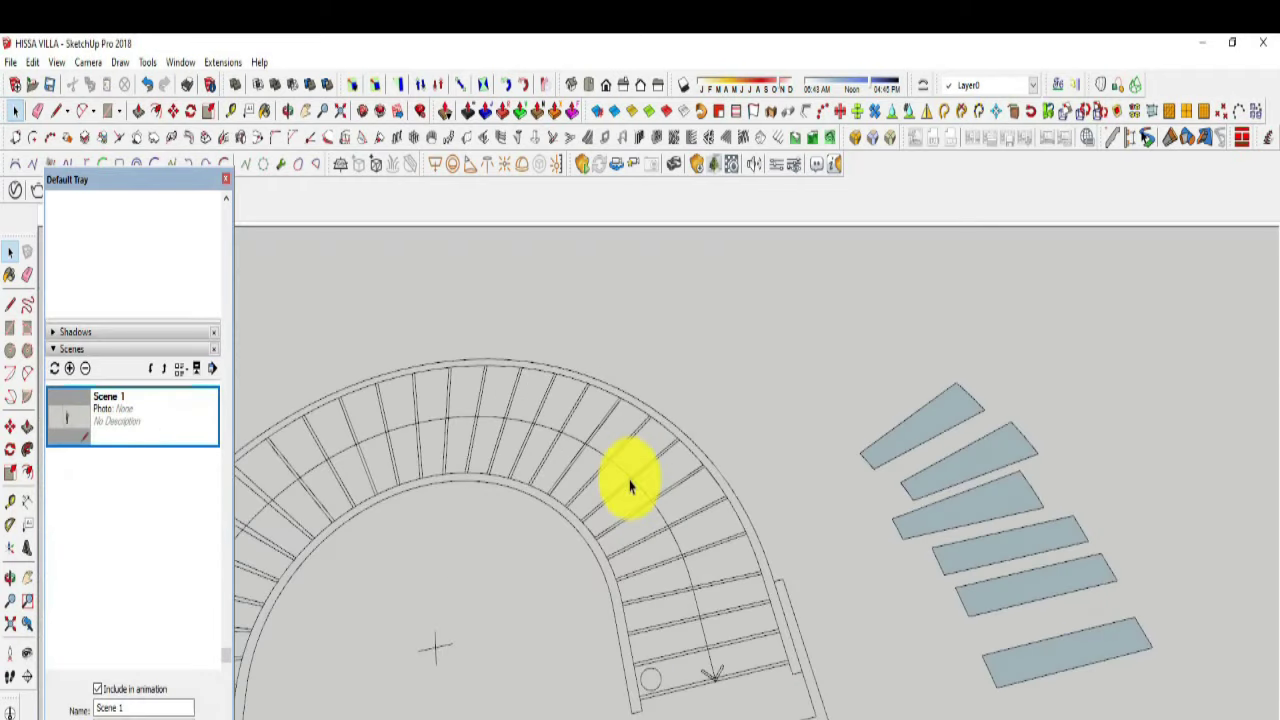
{"action": "middle_click_drag", "start_coordinate": [629, 486], "coordinate": [770, 494]}
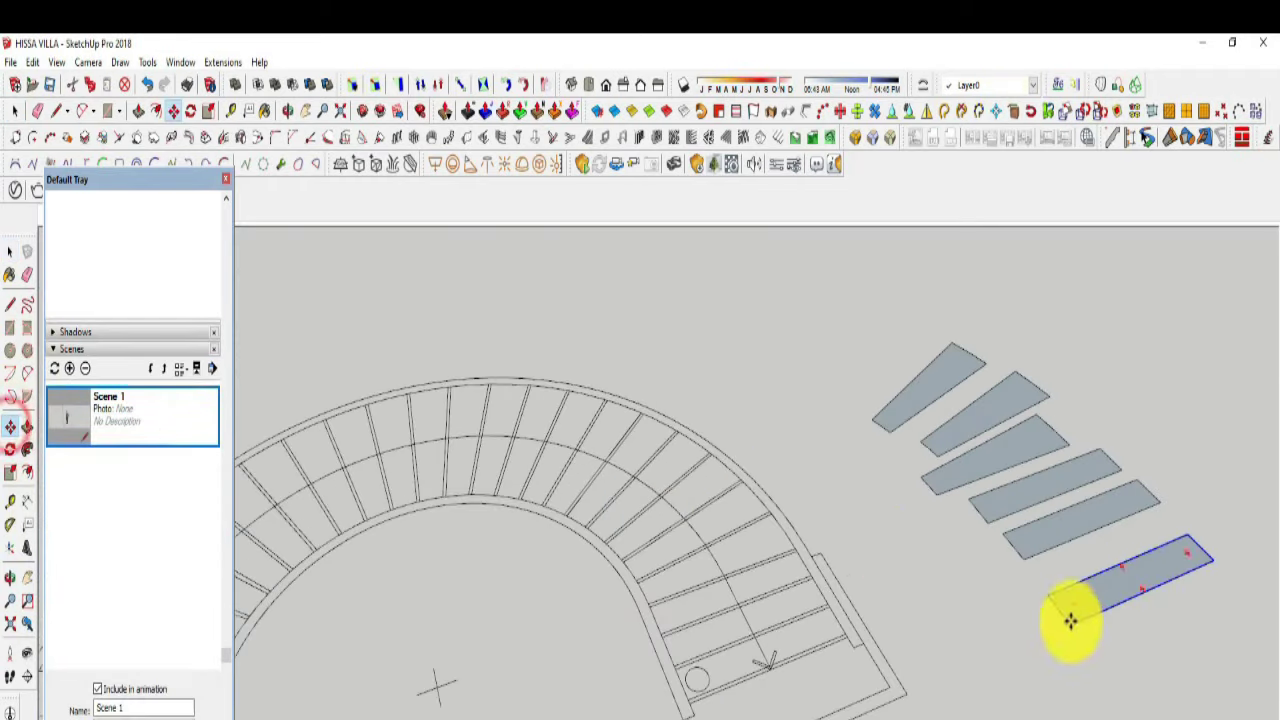
{"action": "scroll", "coordinate": [700, 686], "scroll_direction": "up", "scroll_amount": 3}
{"action": "scroll", "coordinate": [1206, 640], "scroll_direction": "down", "scroll_amount": 3}
{"action": "left_click", "coordinate": [1222, 592]}
{"action": "scroll", "coordinate": [800, 690], "scroll_direction": "up", "scroll_amount": 3}
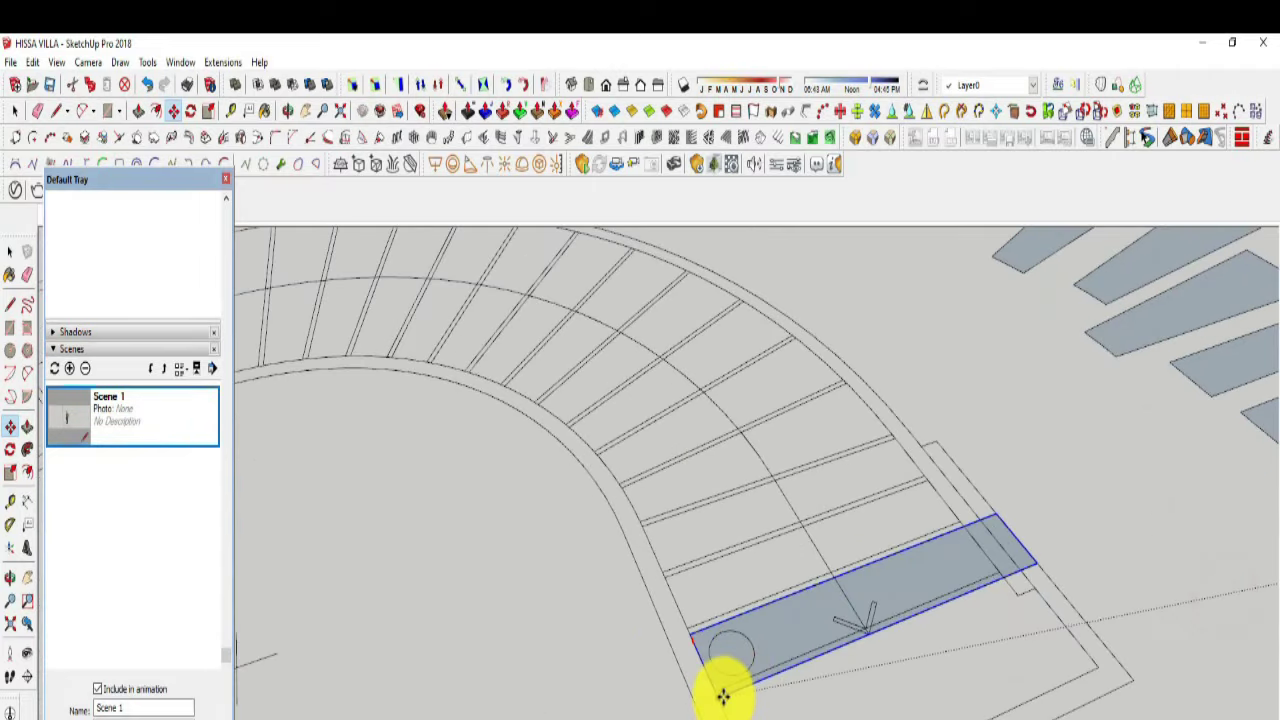
{"action": "left_click", "coordinate": [723, 695]}
{"action": "middle_click_drag", "start_coordinate": [1021, 568], "coordinate": [1120, 476]}
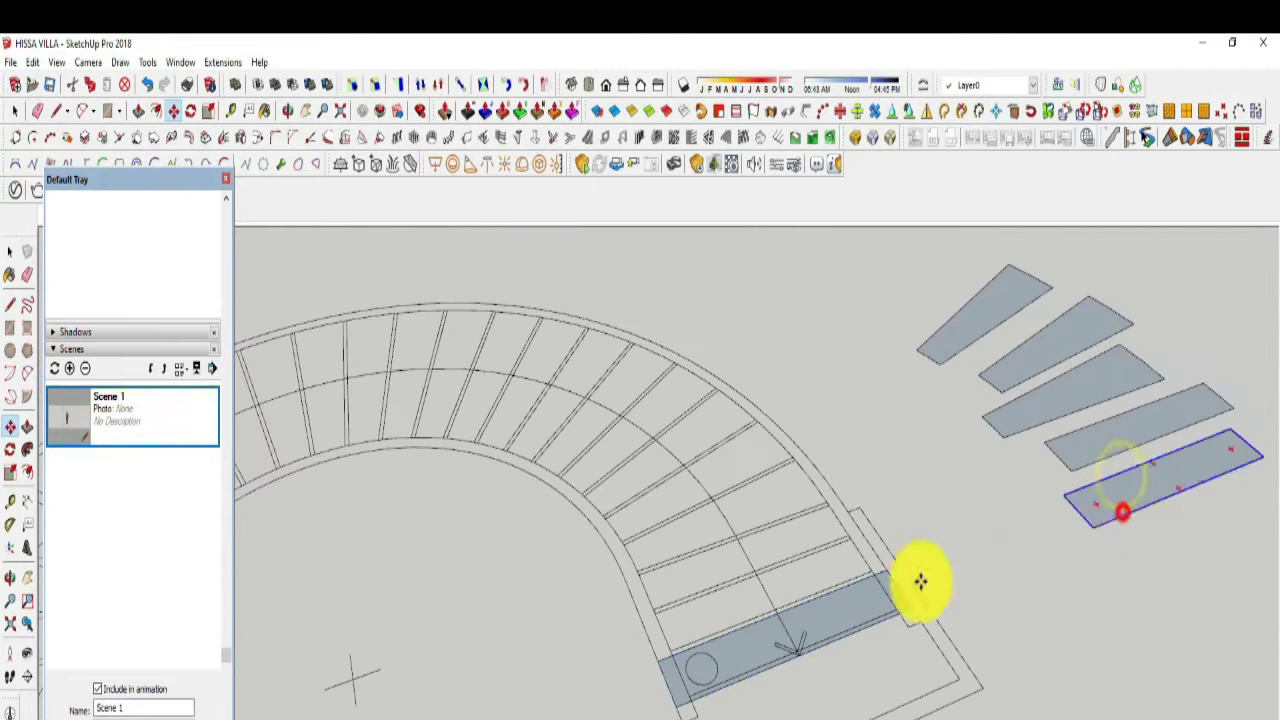
{"action": "left_click", "coordinate": [654, 666]}
{"action": "right_click", "coordinate": [1094, 466]}
{"action": "left_click", "coordinate": [1097, 466]}
Step: Place a second spare step piece on the lower treads
{"action": "scroll", "coordinate": [646, 634], "scroll_direction": "up", "scroll_amount": 2}
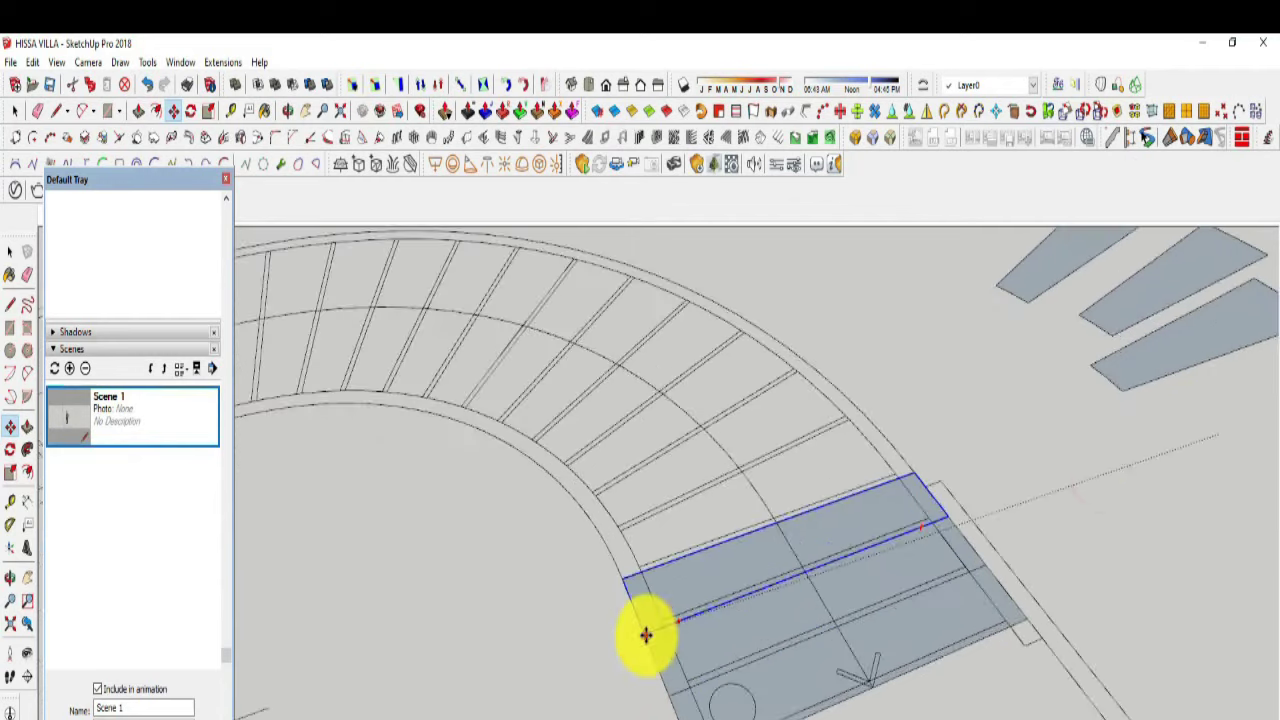
{"action": "middle_click_drag", "start_coordinate": [646, 634], "coordinate": [1028, 503]}
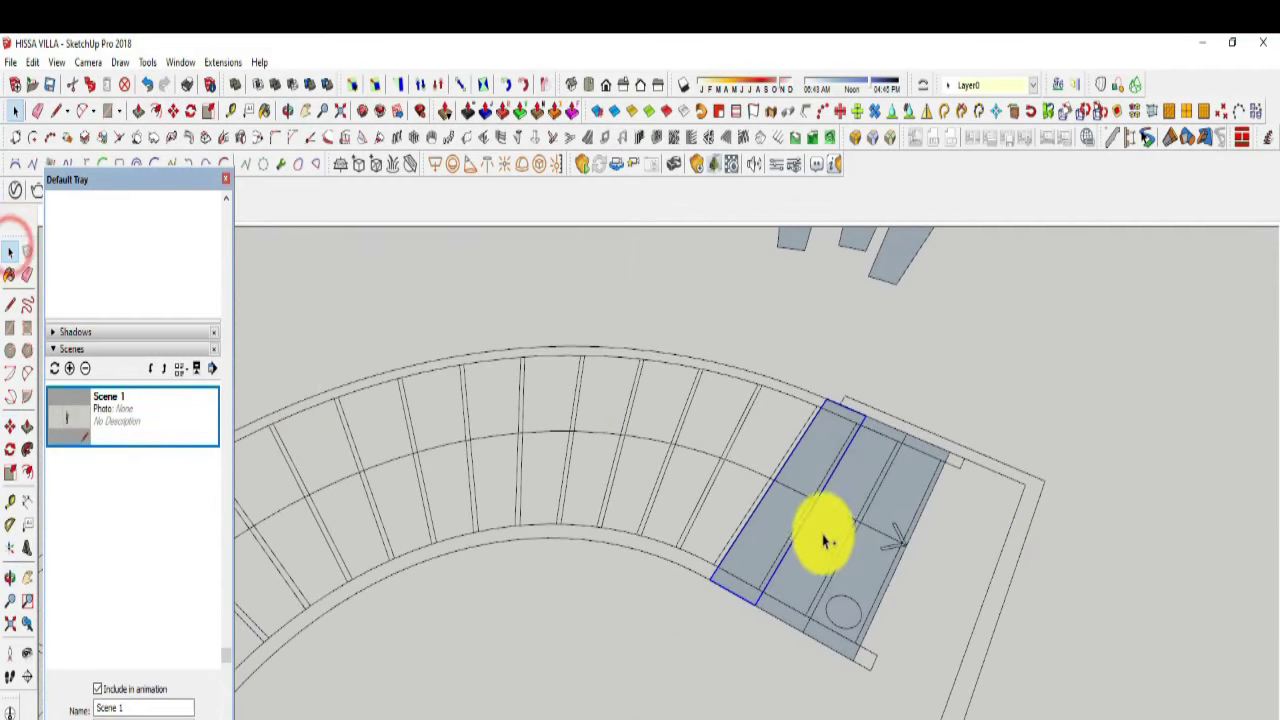
{"action": "left_click", "coordinate": [10, 426]}
{"action": "left_click", "coordinate": [949, 448]}
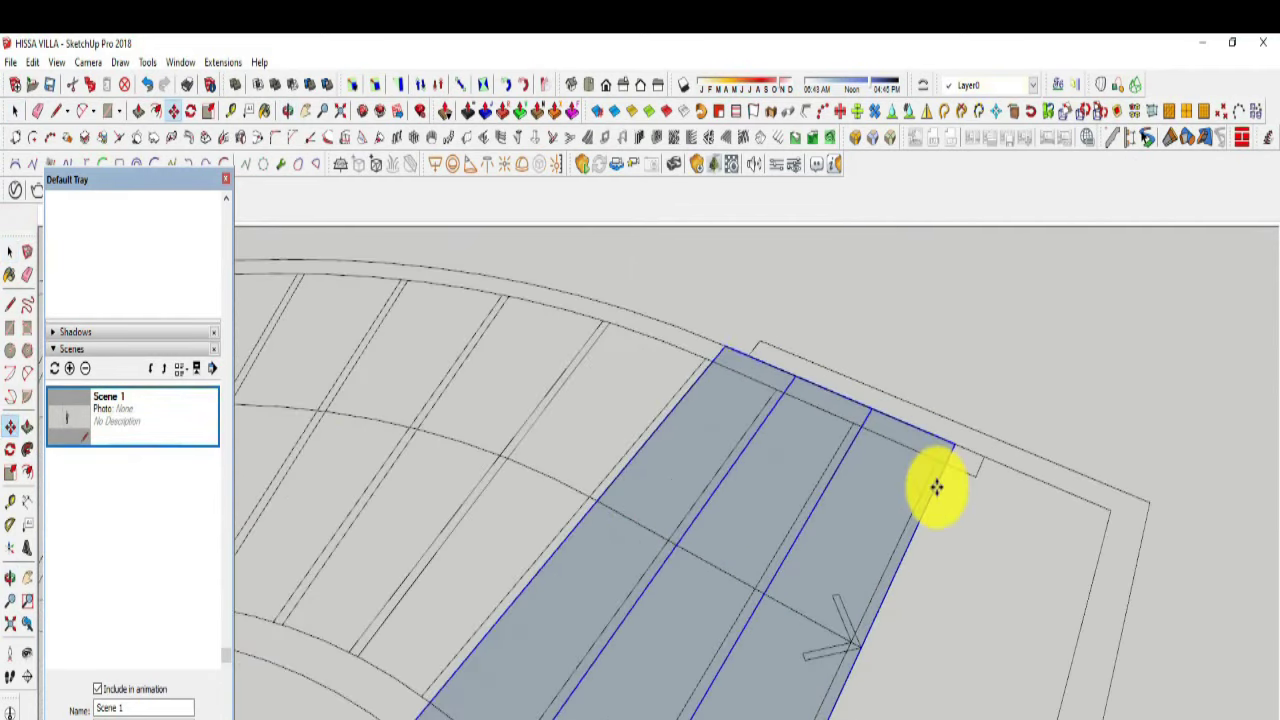
{"action": "left_click", "coordinate": [931, 486]}
{"action": "middle_click_drag", "start_coordinate": [866, 591], "coordinate": [975, 542]}
{"action": "left_click", "coordinate": [1034, 566]}
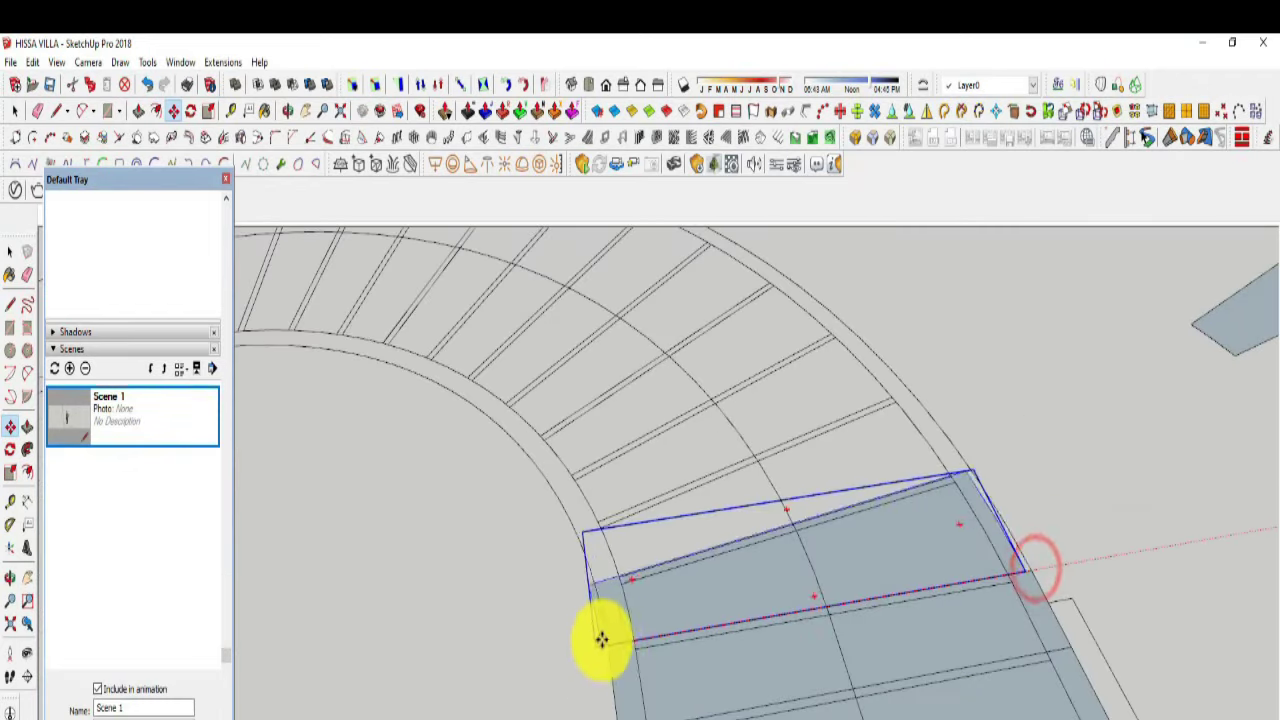
Step: Place another spare step piece at the stair's lower end
{"action": "scroll", "coordinate": [600, 634], "scroll_direction": "up", "scroll_amount": 2}
{"action": "scroll", "coordinate": [608, 634], "scroll_direction": "up", "scroll_amount": 3}
{"action": "scroll", "coordinate": [600, 630], "scroll_direction": "down", "scroll_amount": 3}
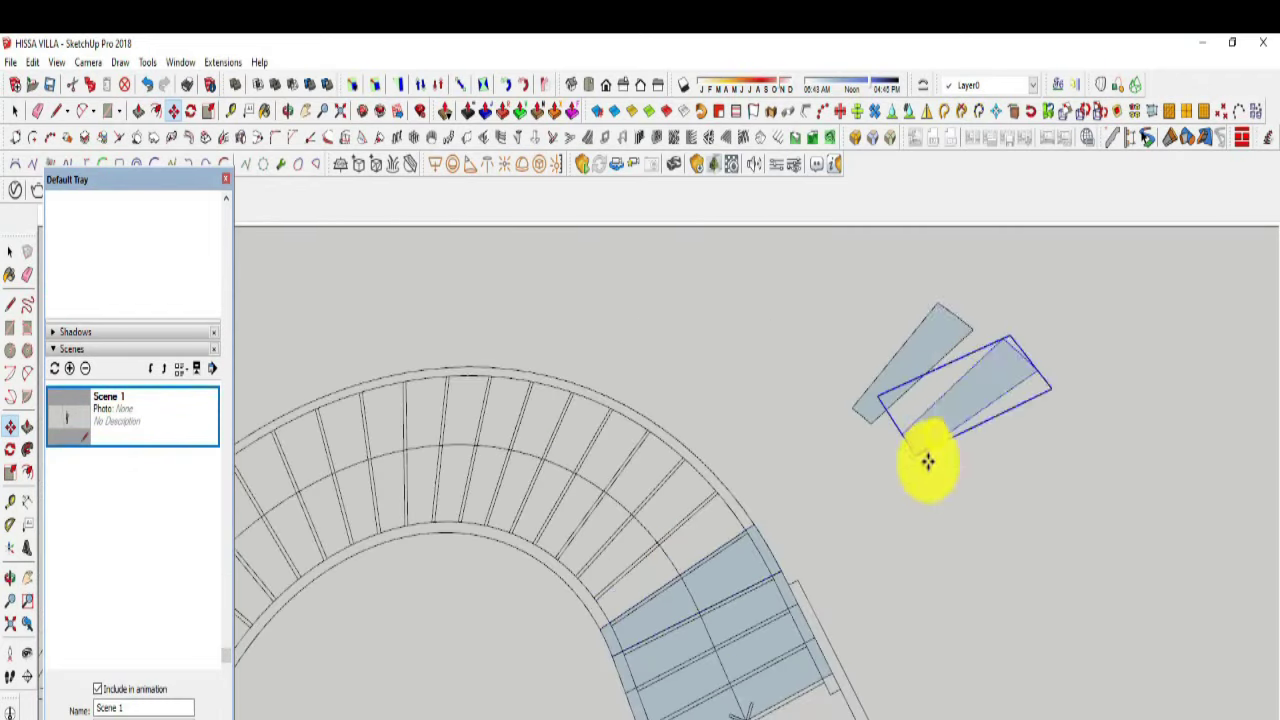
{"action": "left_click", "coordinate": [923, 460]}
{"action": "scroll", "coordinate": [617, 606], "scroll_direction": "up", "scroll_amount": 2}
{"action": "scroll", "coordinate": [576, 656], "scroll_direction": "up", "scroll_amount": 2}
{"action": "left_click", "coordinate": [576, 656]}
{"action": "right_click", "coordinate": [1034, 294]}
{"action": "left_click", "coordinate": [1037, 306]}
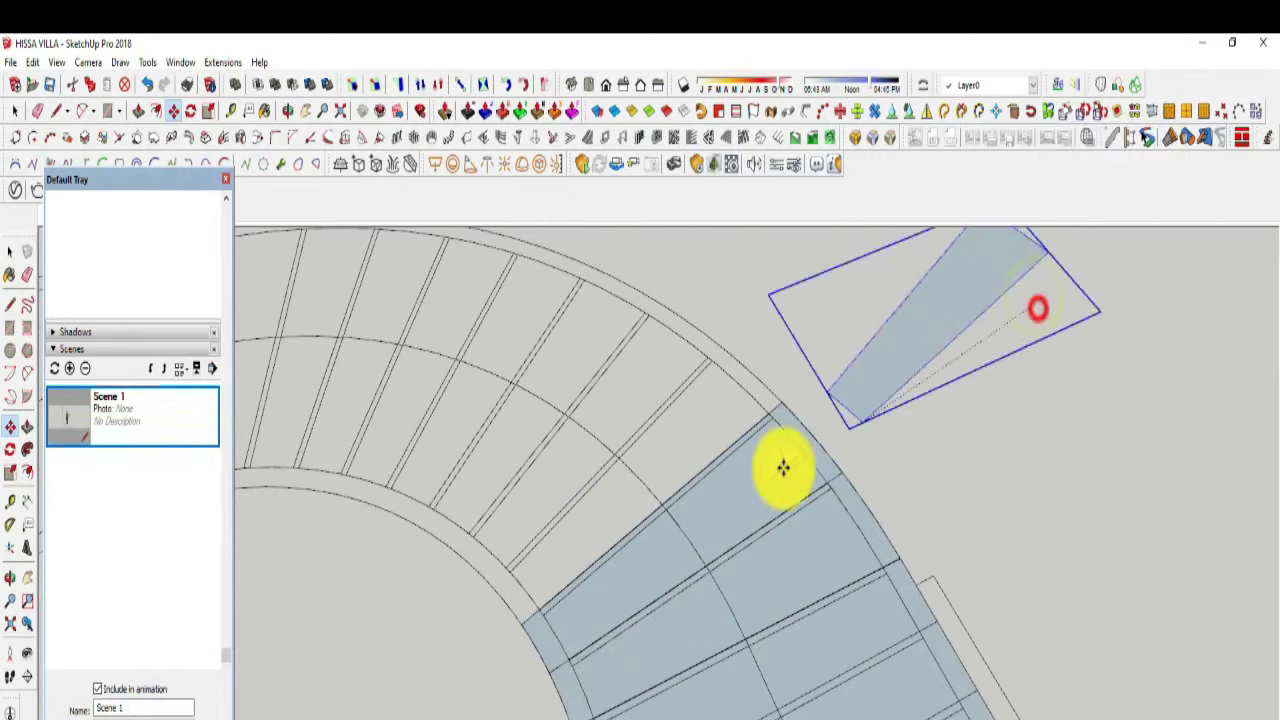
Step: Select the next spare step piece and look over the placed steps
{"action": "left_click", "coordinate": [493, 645]}
{"action": "scroll", "coordinate": [886, 506], "scroll_direction": "down", "scroll_amount": 5}
{"action": "middle_click_drag", "start_coordinate": [886, 506], "coordinate": [694, 429]}
{"action": "scroll", "coordinate": [757, 591], "scroll_direction": "up", "scroll_amount": 4}
{"action": "mouse_move", "coordinate": [781, 618]}
{"action": "middle_mouse_down"}
{"action": "mouse_move", "coordinate": [716, 622]}
{"action": "mouse_move", "coordinate": [1157, 586]}
{"action": "mouse_move", "coordinate": [623, 414]}
{"action": "mouse_move", "coordinate": [880, 616]}
{"action": "middle_mouse_up"}
{"action": "scroll", "coordinate": [700, 565], "scroll_direction": "up", "scroll_amount": 2}
{"action": "scroll", "coordinate": [686, 620], "scroll_direction": "up", "scroll_amount": 2}
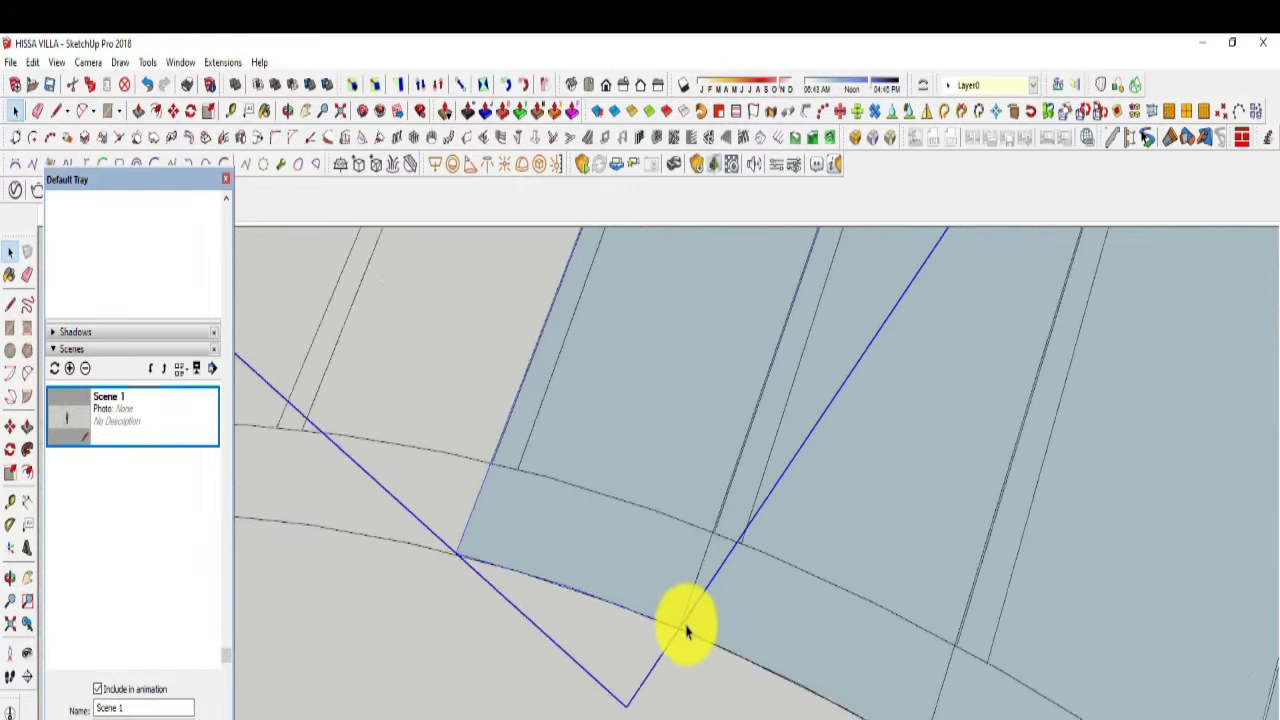
{"action": "scroll", "coordinate": [777, 437], "scroll_direction": "down", "scroll_amount": 1}
{"action": "scroll", "coordinate": [805, 388], "scroll_direction": "down", "scroll_amount": 2}
{"action": "scroll", "coordinate": [805, 388], "scroll_direction": "down", "scroll_amount": 3}
{"action": "scroll", "coordinate": [720, 486], "scroll_direction": "up", "scroll_amount": 2}
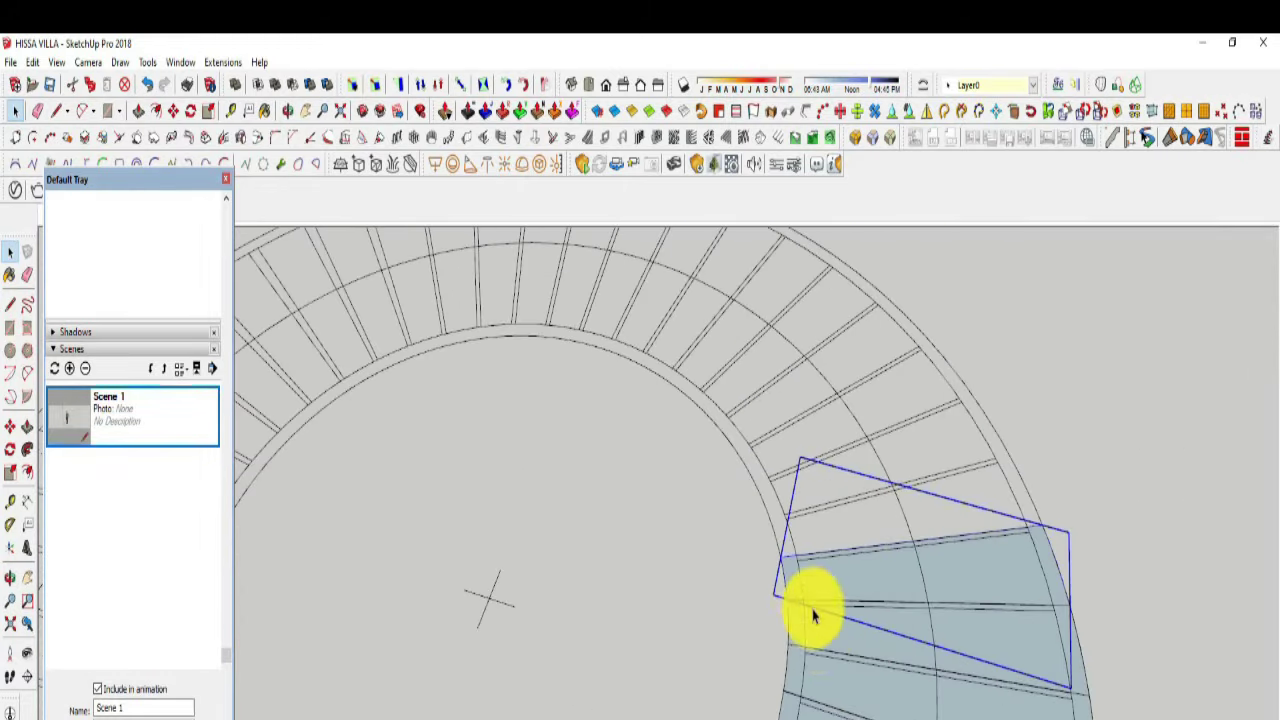
Step: Move the selected step against the previous tread
{"action": "left_click", "coordinate": [10, 427]}
{"action": "scroll", "coordinate": [737, 500], "scroll_direction": "up", "scroll_amount": 3}
{"action": "scroll", "coordinate": [743, 620], "scroll_direction": "down", "scroll_amount": 2}
{"action": "left_click", "coordinate": [743, 691]}
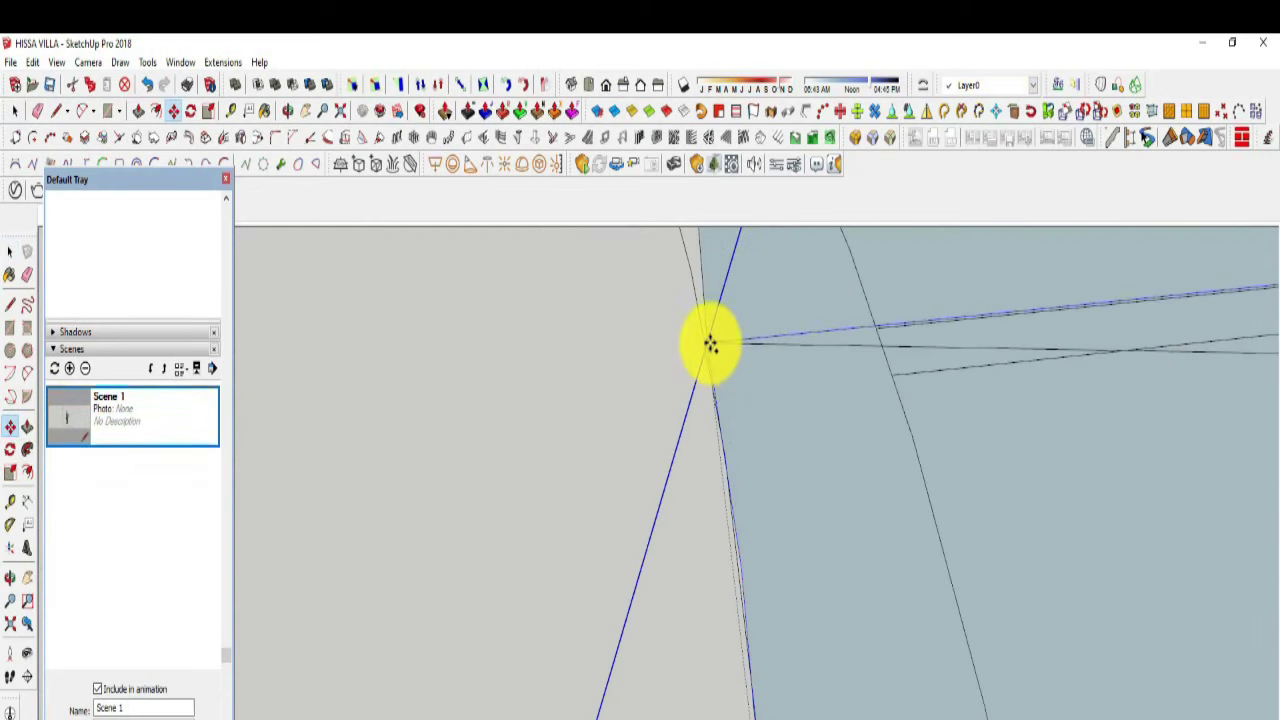
{"action": "left_click", "coordinate": [710, 344]}
{"action": "scroll", "coordinate": [720, 450], "scroll_direction": "down", "scroll_amount": 3}
{"action": "scroll", "coordinate": [743, 571], "scroll_direction": "up", "scroll_amount": 2}
{"action": "scroll", "coordinate": [660, 520], "scroll_direction": "up", "scroll_amount": 3}
Step: Start rotating the step from its left corner to align it with the curve
{"action": "left_click", "coordinate": [686, 523]}
{"action": "scroll", "coordinate": [560, 571], "scroll_direction": "down", "scroll_amount": 2}
{"action": "scroll", "coordinate": [900, 530], "scroll_direction": "up", "scroll_amount": 2}
{"action": "left_click", "coordinate": [996, 543]}
Step: Finish turning the step to follow the curve, then orbit around the curved stair
{"action": "scroll", "coordinate": [985, 455], "scroll_direction": "up", "scroll_amount": 2}
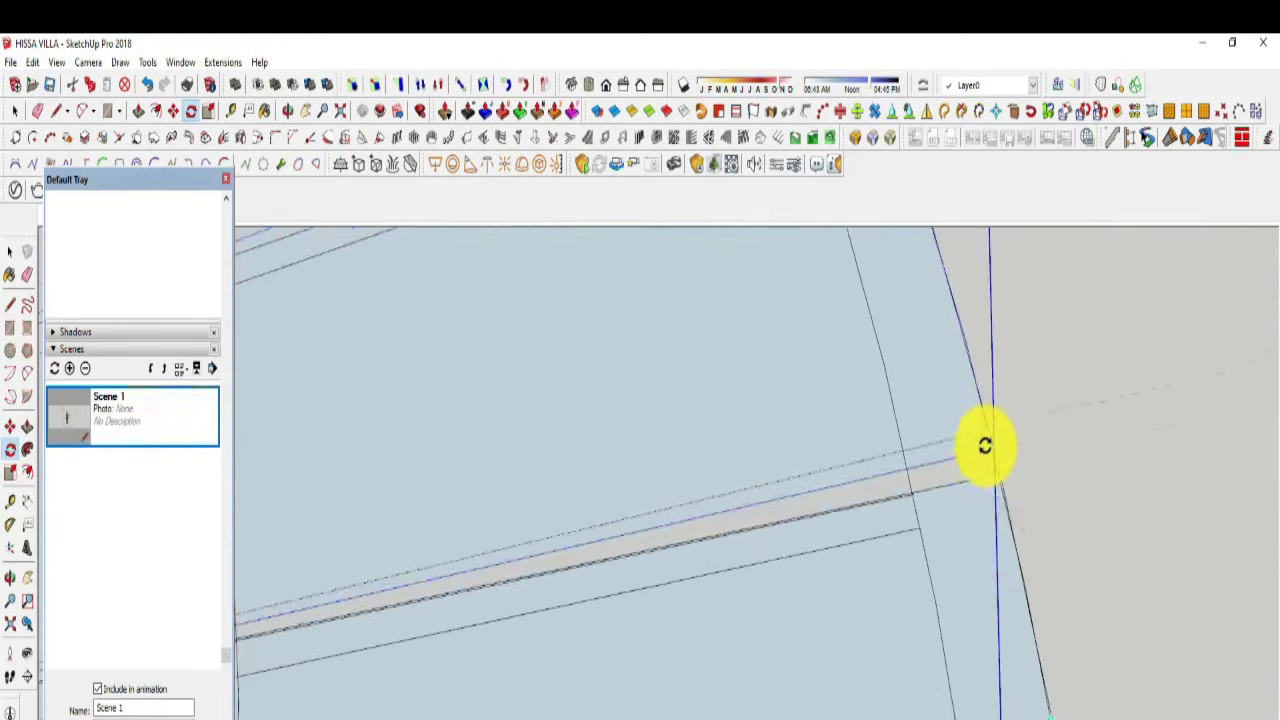
{"action": "left_click", "coordinate": [1000, 477]}
{"action": "scroll", "coordinate": [794, 429], "scroll_direction": "down", "scroll_amount": 2}
{"action": "scroll", "coordinate": [803, 430], "scroll_direction": "down", "scroll_amount": 1}
{"action": "scroll", "coordinate": [803, 430], "scroll_direction": "down", "scroll_amount": 3}
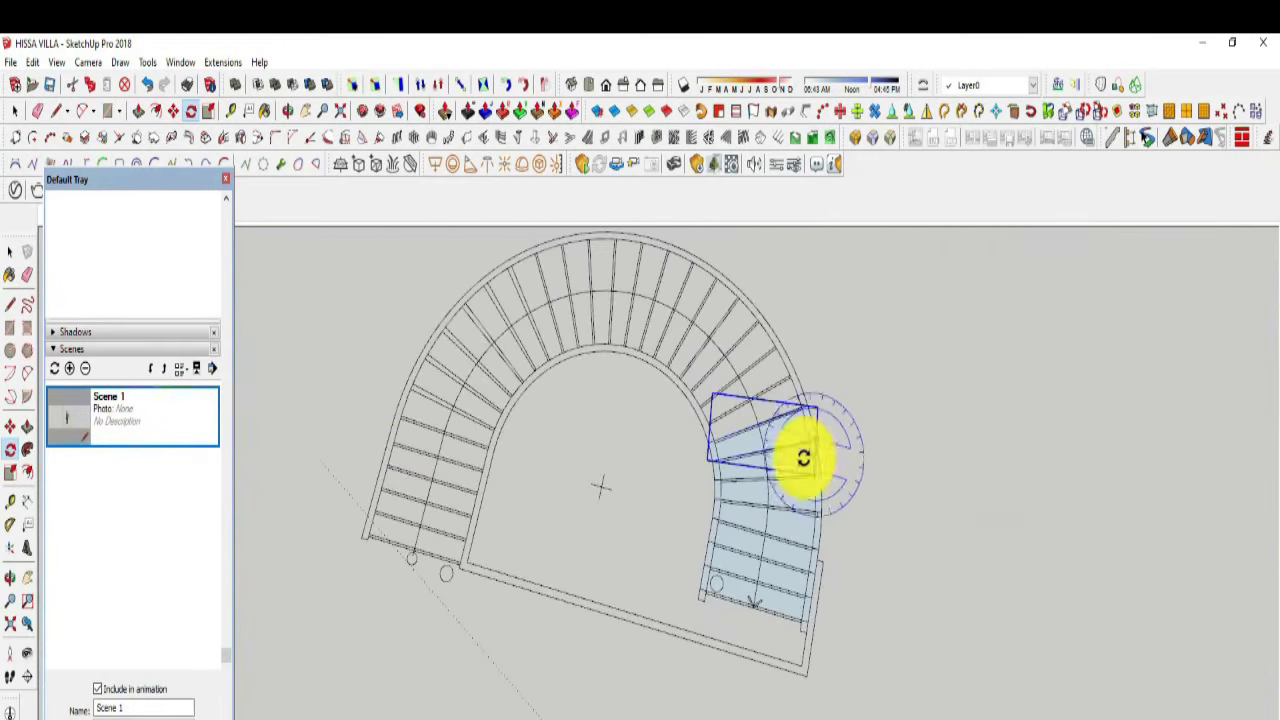
{"action": "scroll", "coordinate": [443, 414], "scroll_direction": "up", "scroll_amount": 3}
{"action": "mouse_move", "coordinate": [443, 414]}
{"action": "middle_mouse_down"}
{"action": "mouse_move", "coordinate": [980, 480]}
{"action": "mouse_move", "coordinate": [1216, 605]}
{"action": "mouse_move", "coordinate": [660, 623]}
{"action": "middle_mouse_up"}
{"action": "scroll", "coordinate": [720, 414], "scroll_direction": "down", "scroll_amount": 3}
{"action": "scroll", "coordinate": [909, 500], "scroll_direction": "down", "scroll_amount": 2}
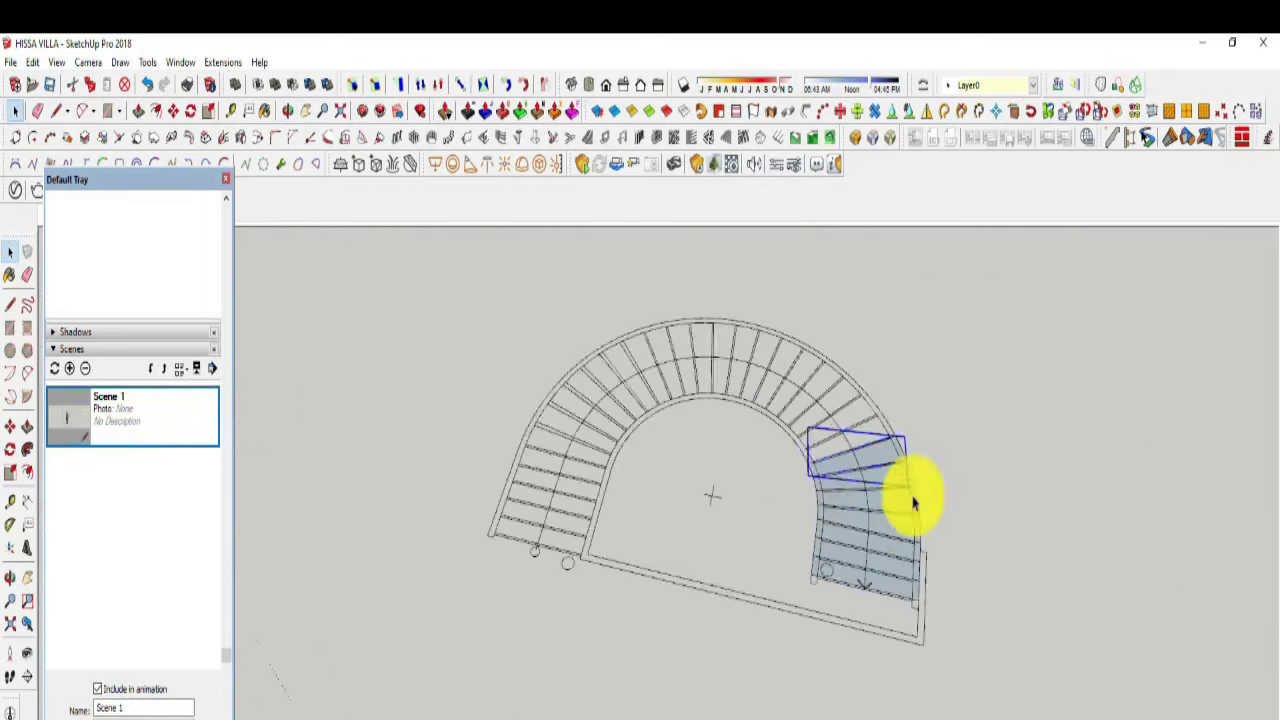
Step: Move the selected step piece onto the separate steps, viewed from above
{"action": "key", "text": "space"}
{"action": "scroll", "coordinate": [457, 508], "scroll_direction": "down", "scroll_amount": 2}
{"action": "scroll", "coordinate": [457, 508], "scroll_direction": "down", "scroll_amount": 1}
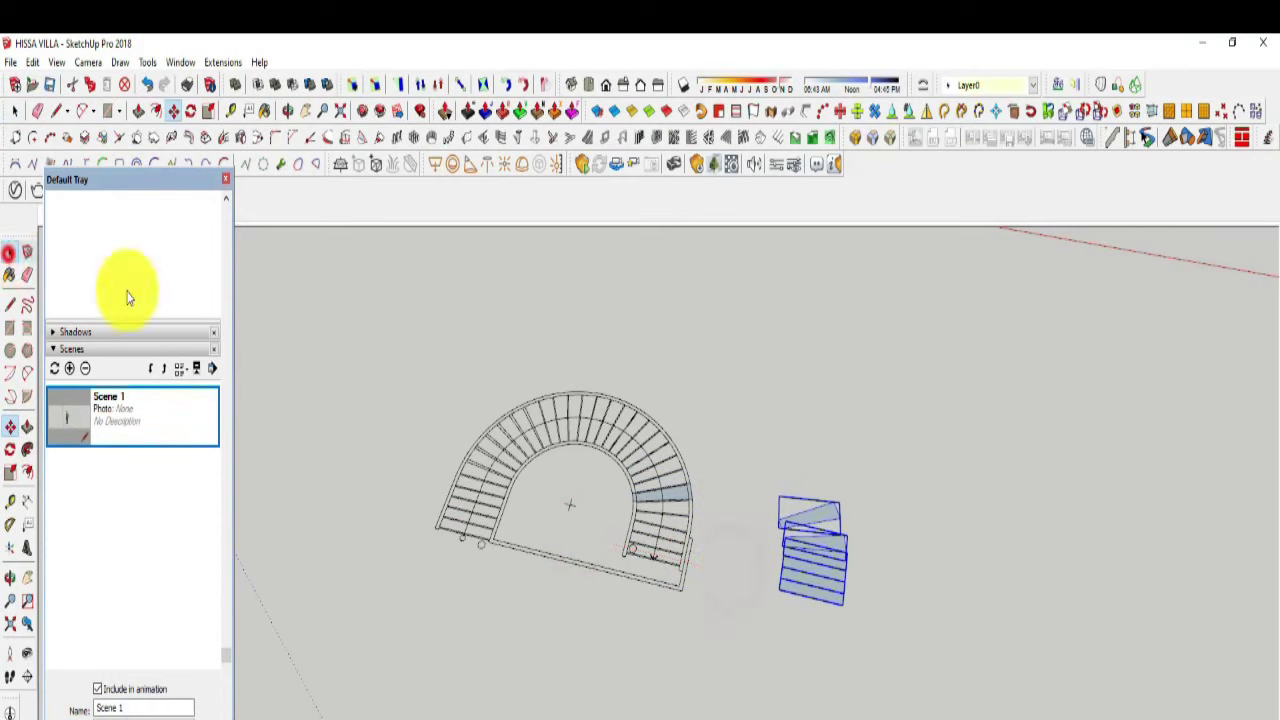
{"action": "middle_click_drag", "start_coordinate": [740, 377], "coordinate": [461, 490]}
{"action": "scroll", "coordinate": [603, 557], "scroll_direction": "up", "scroll_amount": 2}
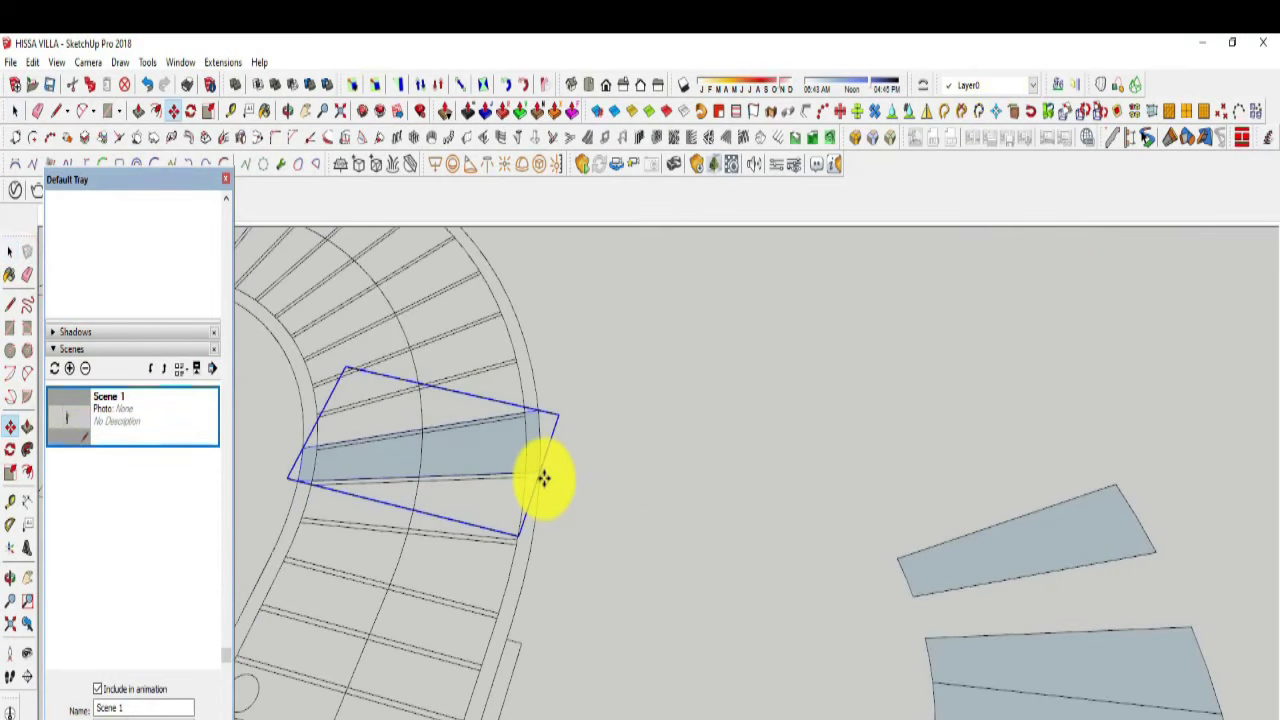
{"action": "left_click", "coordinate": [543, 471]}
{"action": "left_click", "coordinate": [1000, 586]}
{"action": "middle_click_drag", "start_coordinate": [1004, 585], "coordinate": [914, 598]}
{"action": "scroll", "coordinate": [917, 366], "scroll_direction": "up", "scroll_amount": 3}
{"action": "scroll", "coordinate": [726, 372], "scroll_direction": "down", "scroll_amount": 1}
Step: Select the steps from an oblique view
{"action": "key", "text": "space"}
{"action": "middle_click_drag", "start_coordinate": [814, 669], "coordinate": [877, 586]}
{"action": "left_click", "coordinate": [720, 450]}
{"action": "scroll", "coordinate": [846, 586], "scroll_direction": "up", "scroll_amount": 5}
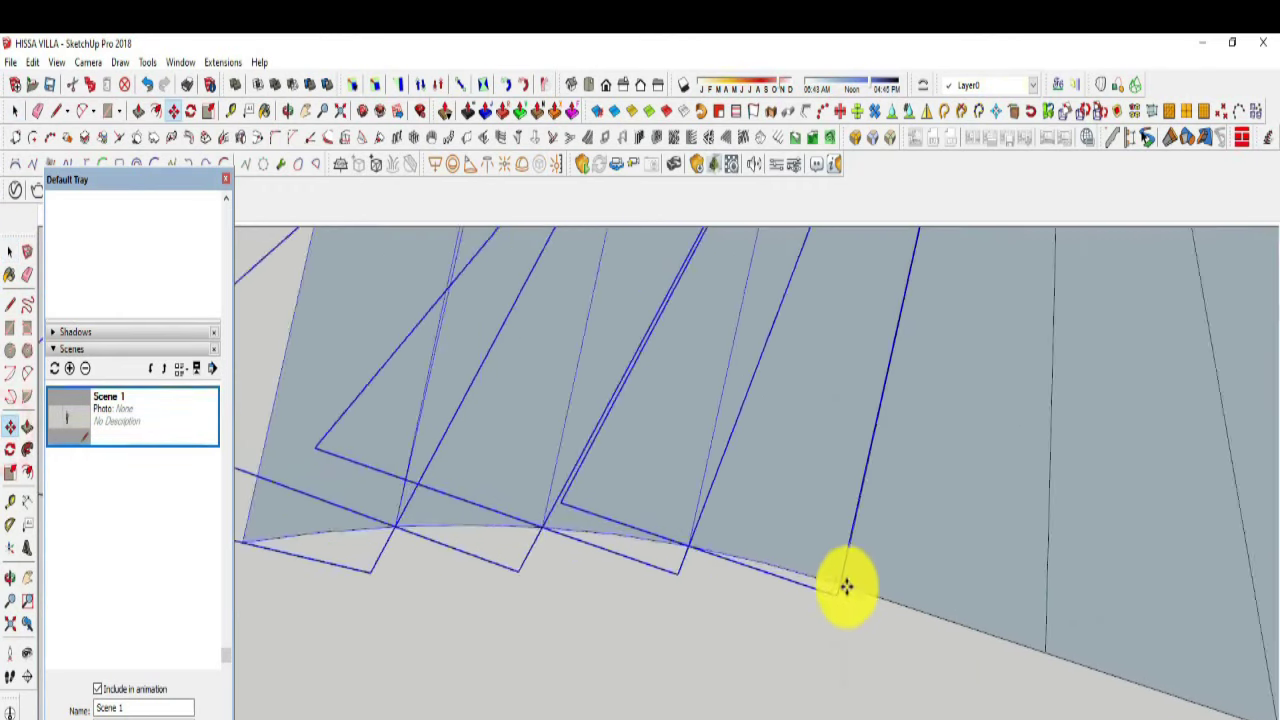
{"action": "scroll", "coordinate": [816, 577], "scroll_direction": "up", "scroll_amount": 2}
{"action": "scroll", "coordinate": [774, 646], "scroll_direction": "down", "scroll_amount": 3}
{"action": "scroll", "coordinate": [700, 514], "scroll_direction": "down", "scroll_amount": 5}
Step: Clear the step selection and select a single step group
{"action": "left_click", "coordinate": [10, 252]}
{"action": "left_click", "coordinate": [503, 338]}
{"action": "scroll", "coordinate": [573, 563], "scroll_direction": "up", "scroll_amount": 2}
{"action": "scroll", "coordinate": [610, 564], "scroll_direction": "up", "scroll_amount": 2}
{"action": "left_click", "coordinate": [643, 565]}
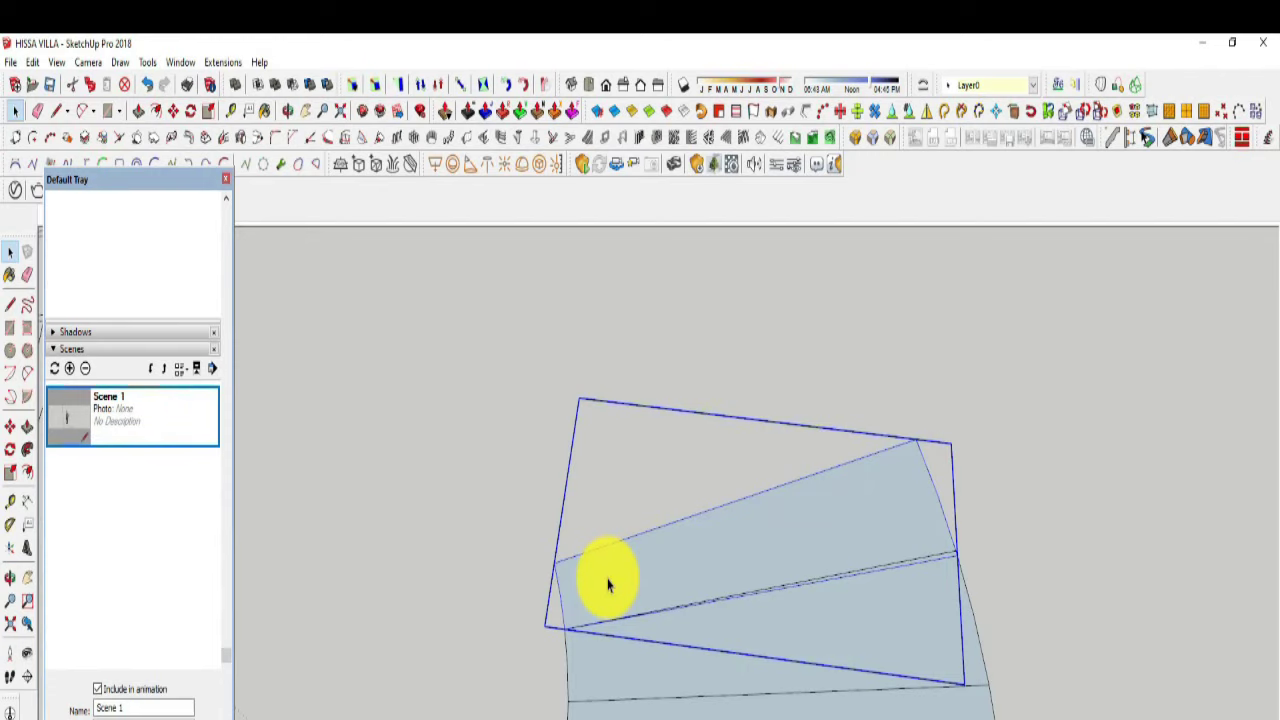
Step: Shift the step slightly left and rotate it about its lower-left corner
{"action": "middle_click_drag", "start_coordinate": [607, 585], "coordinate": [752, 523]}
{"action": "left_click", "coordinate": [10, 426]}
{"action": "middle_click_drag", "start_coordinate": [623, 654], "coordinate": [889, 628]}
{"action": "left_click_drag", "start_coordinate": [889, 628], "coordinate": [594, 608]}
{"action": "left_click", "coordinate": [10, 449]}
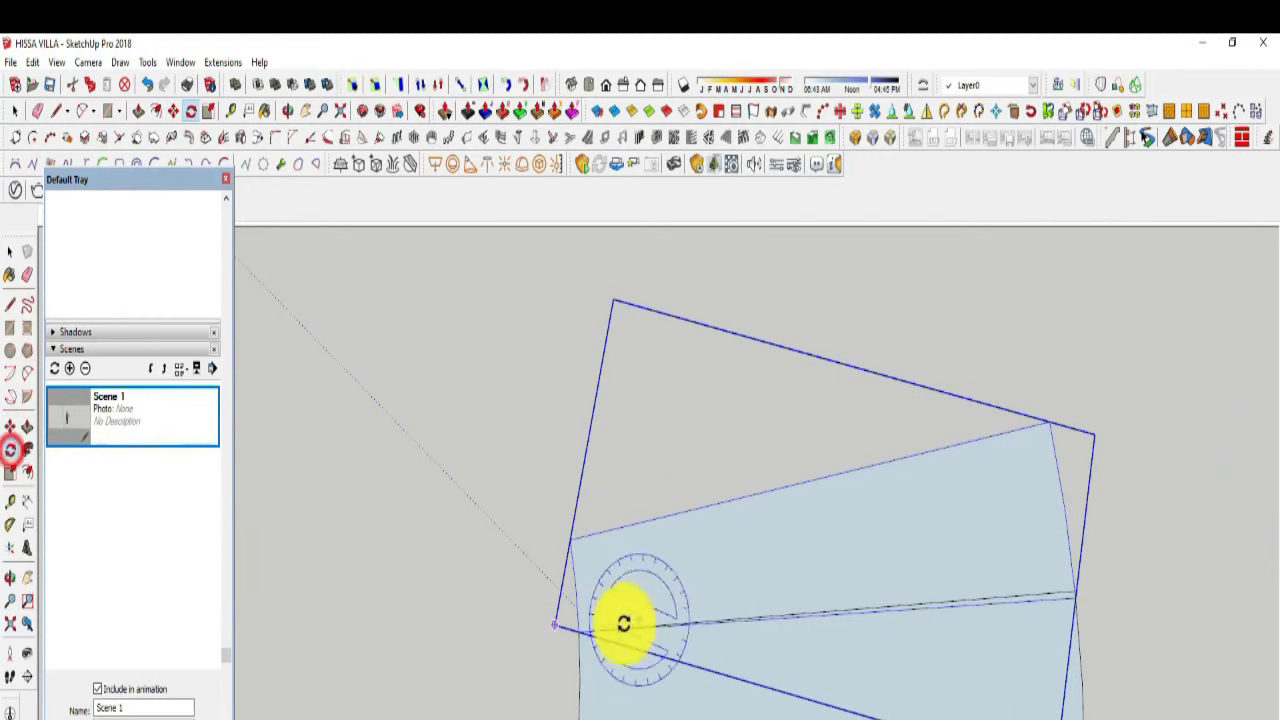
{"action": "left_click", "coordinate": [577, 628]}
{"action": "scroll", "coordinate": [1078, 600], "scroll_direction": "up", "scroll_amount": 3}
{"action": "left_click", "coordinate": [1072, 587]}
{"action": "left_click", "coordinate": [1072, 587]}
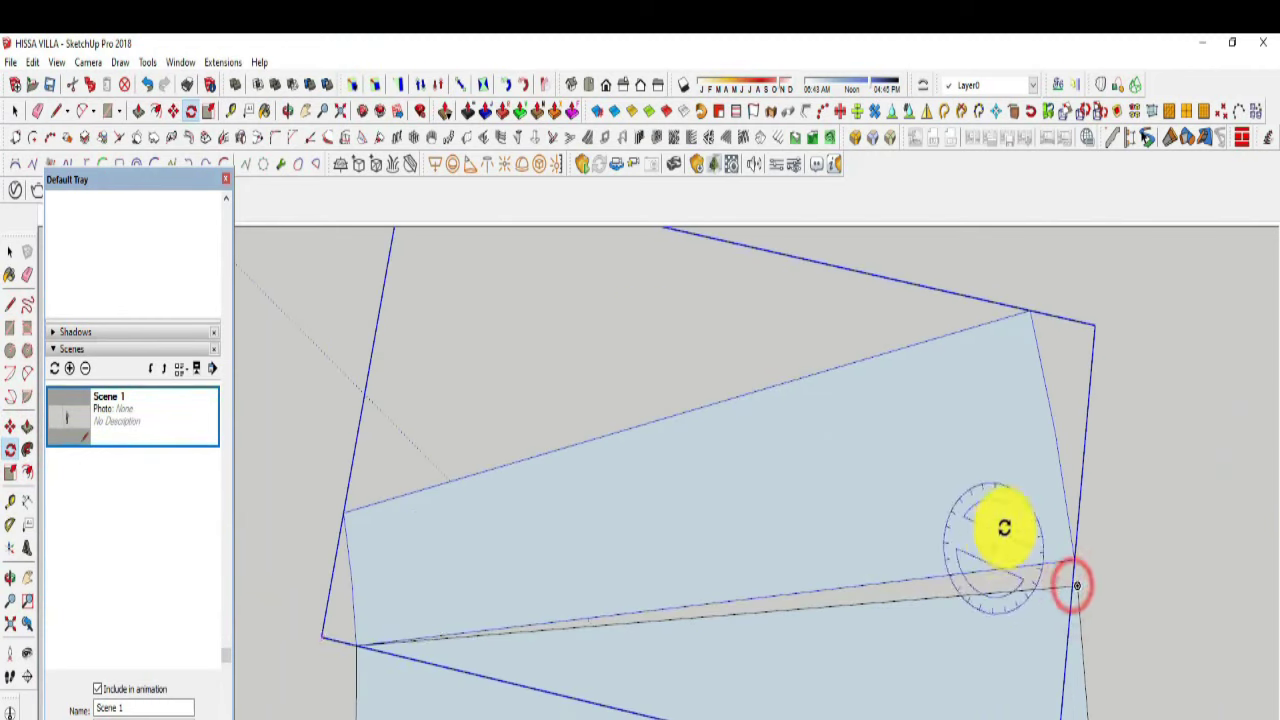
Step: Rotate the step a second time about its lower-left corner to finish its angle
{"action": "left_click", "coordinate": [351, 640]}
{"action": "left_click", "coordinate": [1077, 557]}
{"action": "left_click", "coordinate": [1075, 589]}
{"action": "scroll", "coordinate": [900, 470], "scroll_direction": "down", "scroll_amount": 2}
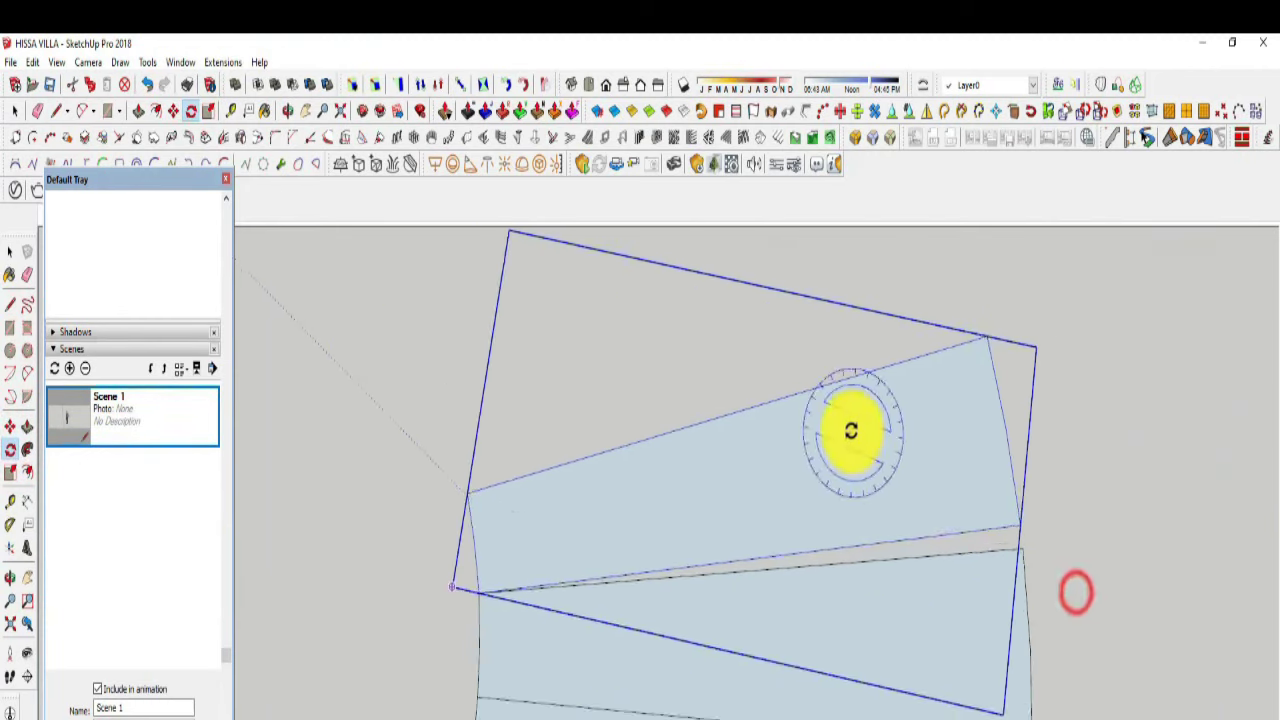
{"action": "left_click", "coordinate": [567, 551]}
{"action": "left_click", "coordinate": [976, 501]}
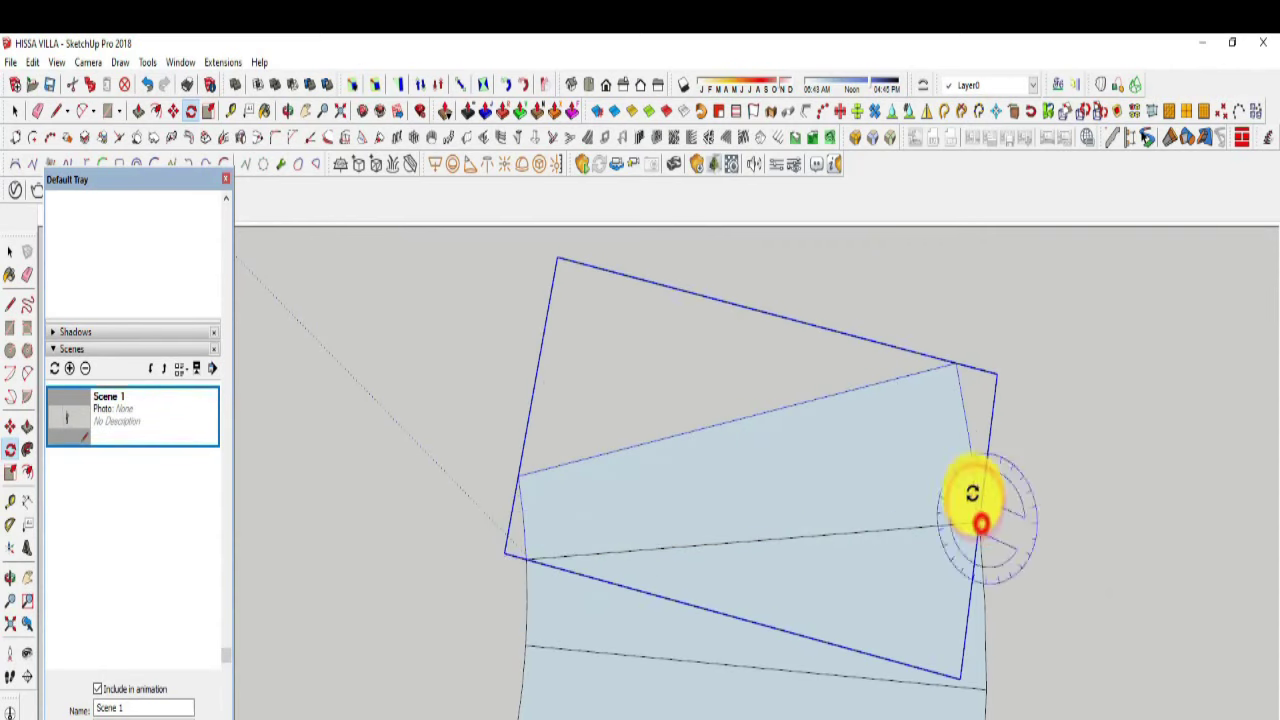
{"action": "left_click", "coordinate": [12, 251]}
{"action": "scroll", "coordinate": [894, 414], "scroll_direction": "down", "scroll_amount": 2}
Step: Select one panel group in the fan and move it by its corner
{"action": "middle_click_drag", "start_coordinate": [730, 640], "coordinate": [754, 520]}
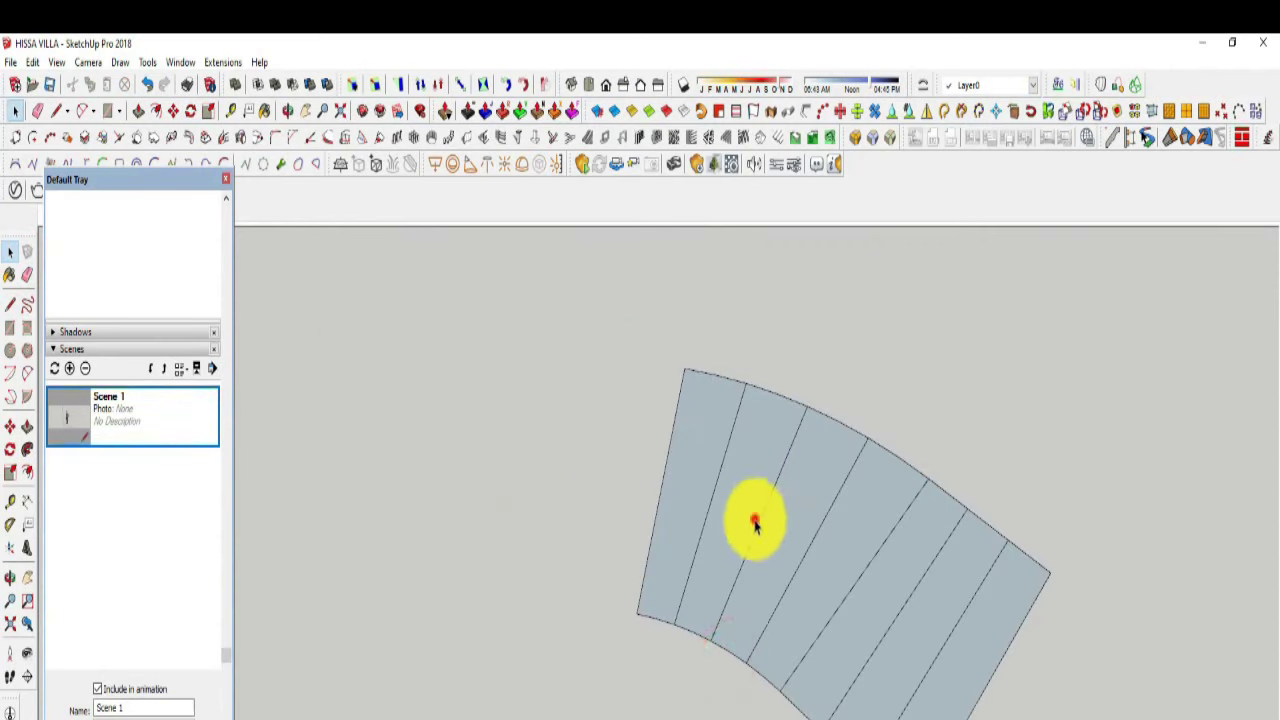
{"action": "left_click", "coordinate": [754, 520]}
{"action": "left_click", "coordinate": [10, 426]}
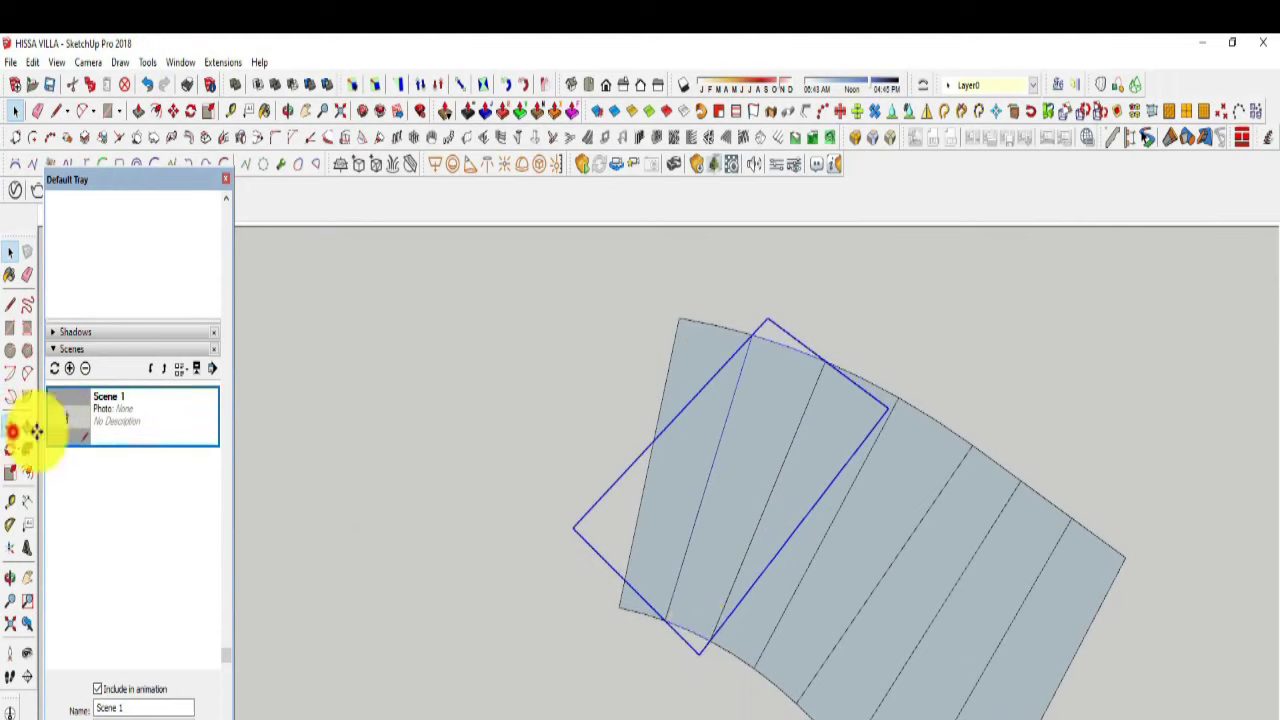
{"action": "scroll", "coordinate": [691, 663], "scroll_direction": "up", "scroll_amount": 3}
{"action": "left_click", "coordinate": [694, 663]}
{"action": "left_click", "coordinate": [557, 609]}
Step: Rotate that panel about its left corner to its new fan angle
{"action": "left_click", "coordinate": [10, 449]}
{"action": "scroll", "coordinate": [600, 543], "scroll_direction": "up", "scroll_amount": 2}
{"action": "scroll", "coordinate": [594, 560], "scroll_direction": "up", "scroll_amount": 1}
{"action": "left_click", "coordinate": [593, 560]}
{"action": "left_click", "coordinate": [1212, 570]}
{"action": "left_click", "coordinate": [1180, 357]}
{"action": "scroll", "coordinate": [729, 634], "scroll_direction": "down", "scroll_amount": 2}
{"action": "scroll", "coordinate": [619, 645], "scroll_direction": "down", "scroll_amount": 1}
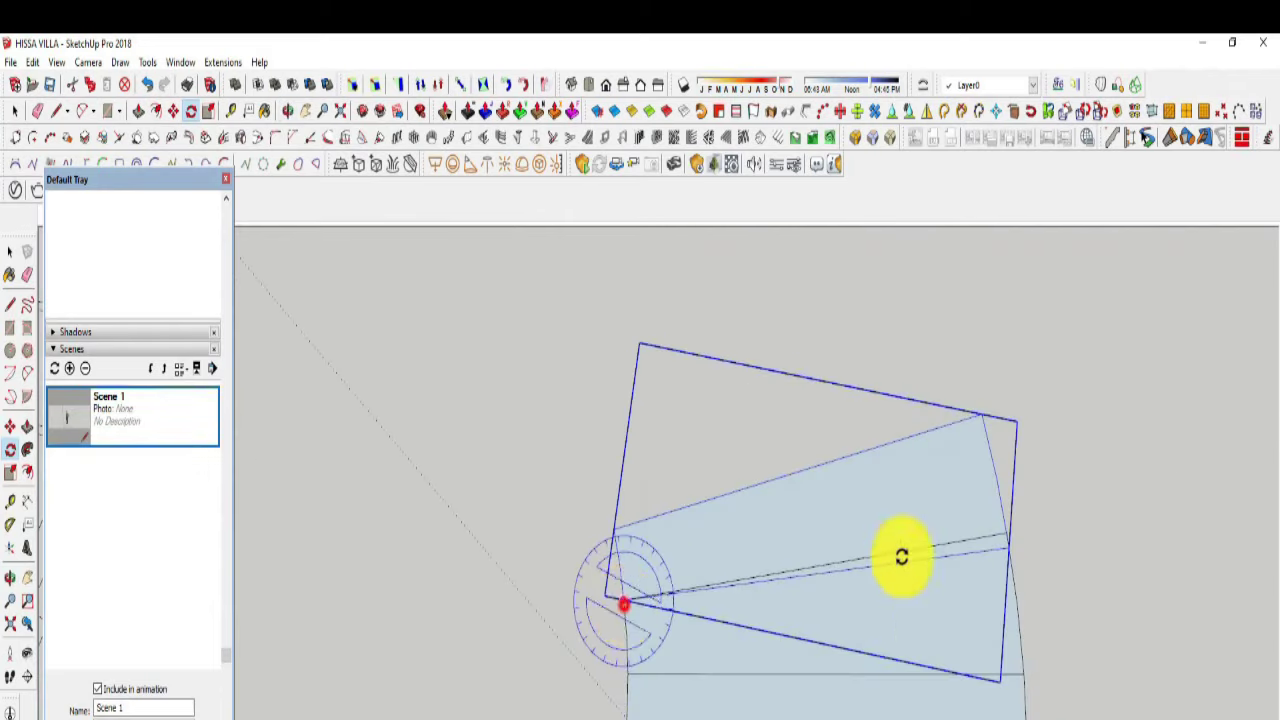
{"action": "left_click", "coordinate": [1006, 534]}
{"action": "scroll", "coordinate": [800, 437], "scroll_direction": "down", "scroll_amount": 2}
Step: Orbit and reframe the view so the panel fan runs diagonally
{"action": "key", "text": "m"}
{"action": "left_click_drag", "start_coordinate": [664, 513], "coordinate": [640, 520]}
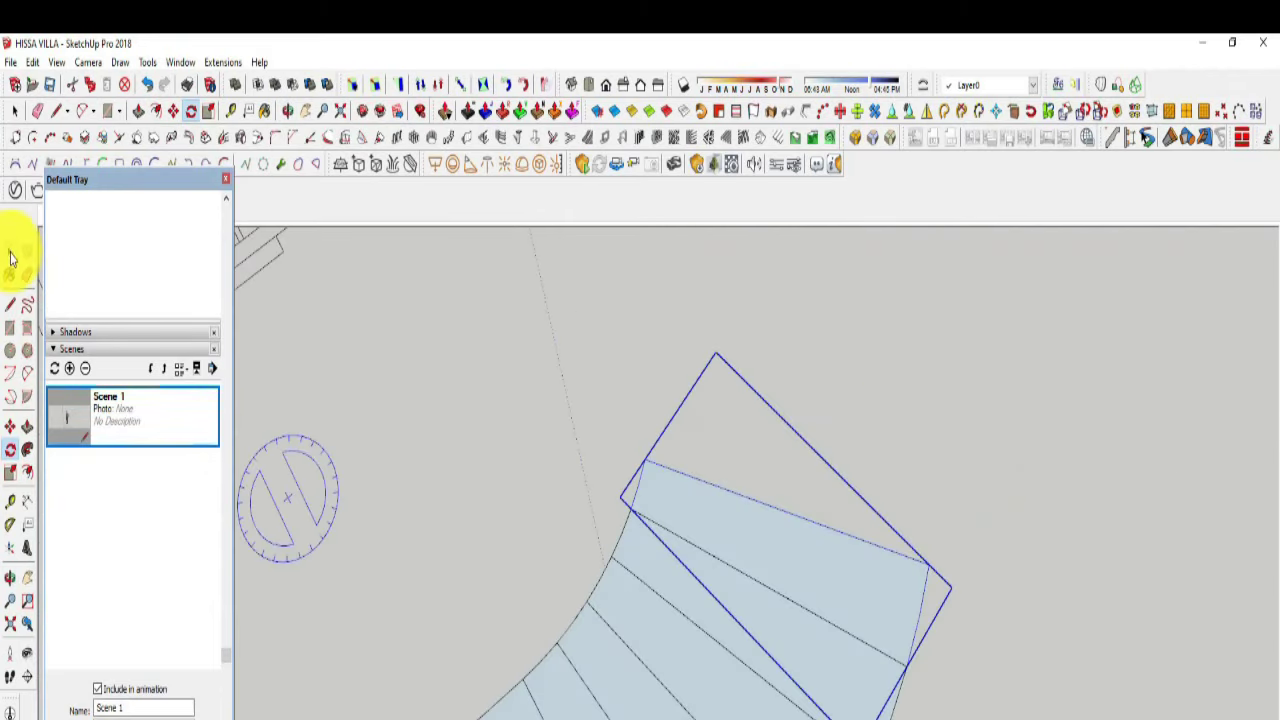
{"action": "left_click_drag", "start_coordinate": [700, 651], "coordinate": [690, 640]}
{"action": "key", "text": "q"}
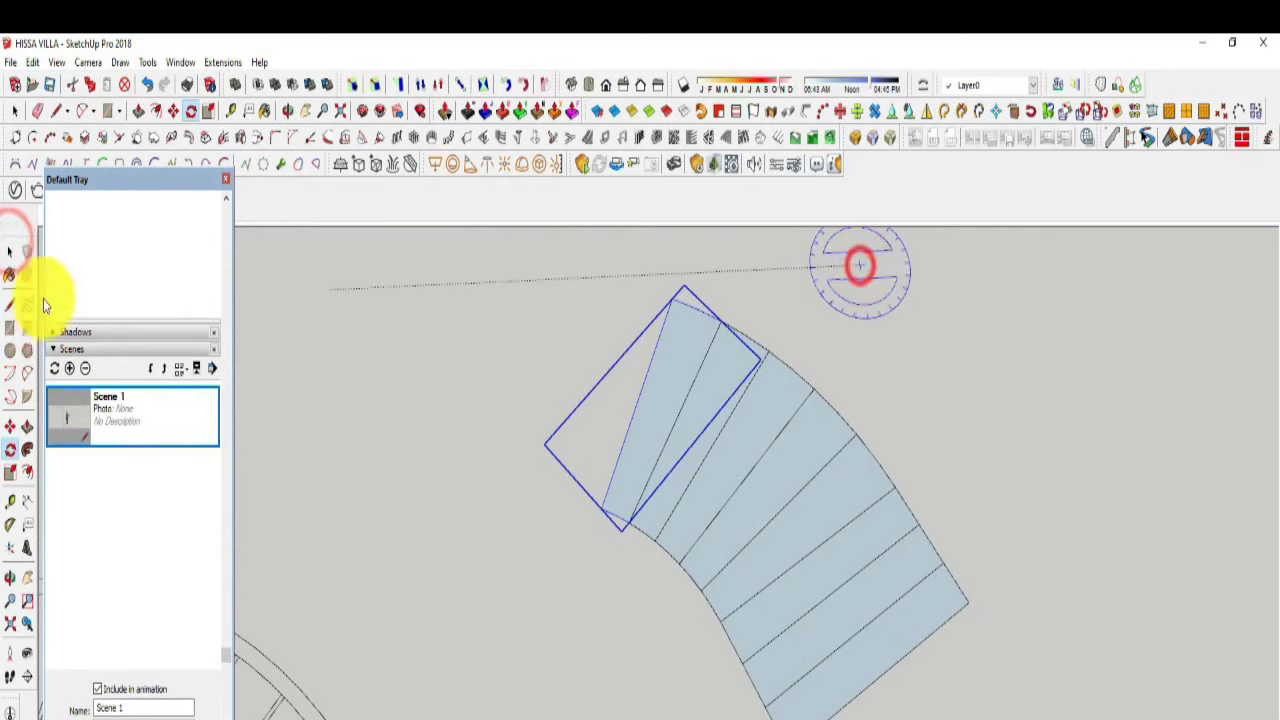
{"action": "middle_click_drag", "start_coordinate": [366, 349], "coordinate": [749, 531]}
{"action": "scroll", "coordinate": [669, 517], "scroll_direction": "up", "scroll_amount": 2}
Step: Select several fan panels for rotation, then cancel and clear the selection
{"action": "left_click_drag", "start_coordinate": [735, 548], "coordinate": [656, 436]}
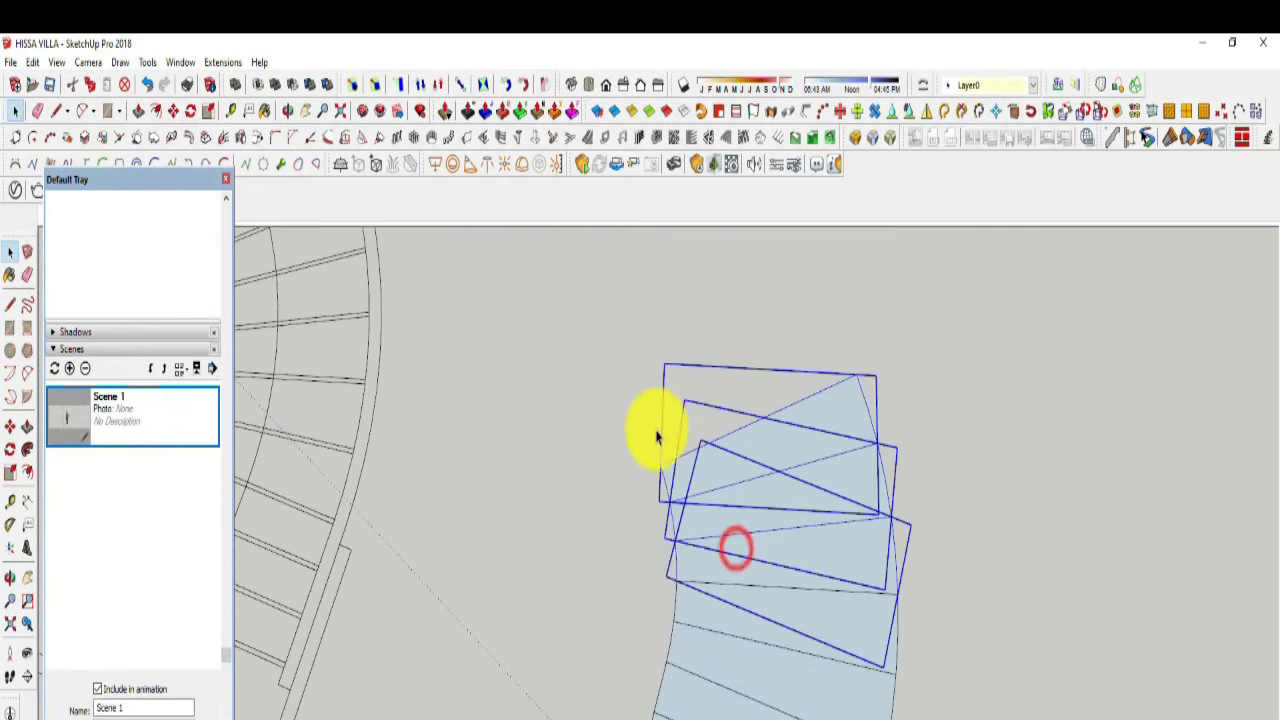
{"action": "scroll", "coordinate": [680, 577], "scroll_direction": "up", "scroll_amount": 2}
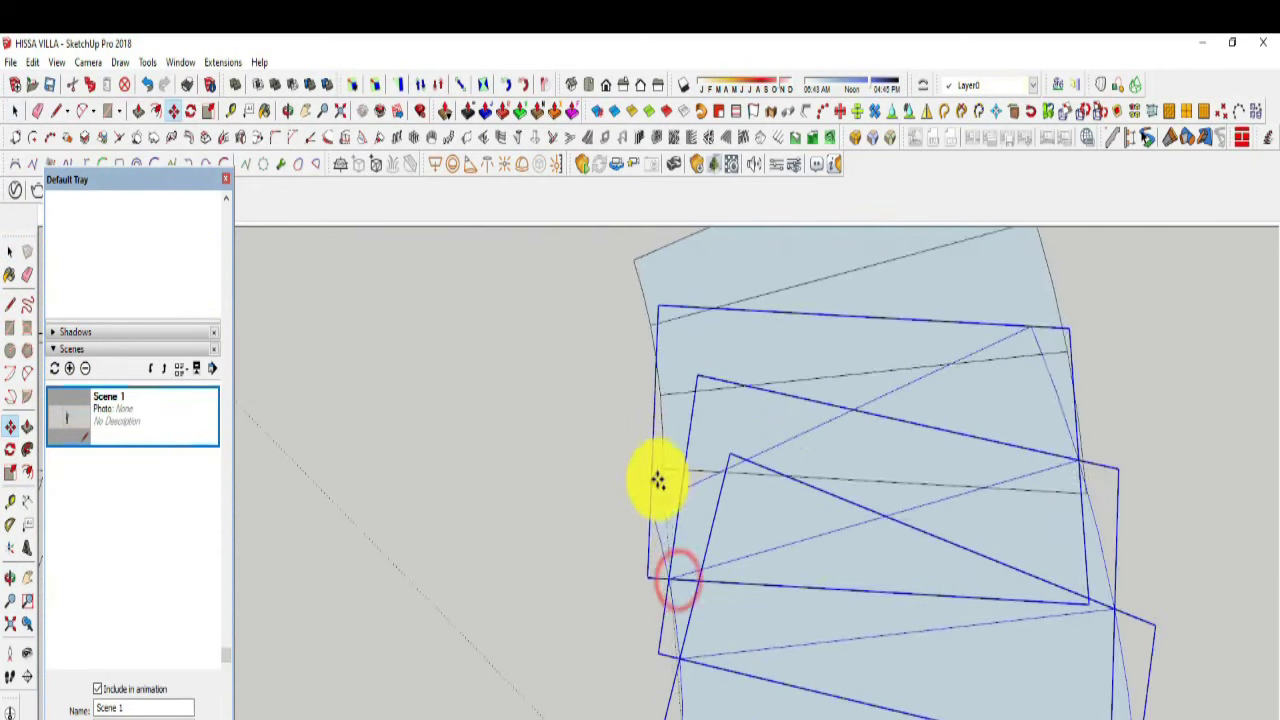
{"action": "scroll", "coordinate": [651, 506], "scroll_direction": "up", "scroll_amount": 1}
{"action": "left_click", "coordinate": [10, 449]}
{"action": "key", "text": "space"}
{"action": "left_click", "coordinate": [614, 528]}
{"action": "scroll", "coordinate": [614, 528], "scroll_direction": "down", "scroll_amount": 3}
Step: Turn the end panel into a component
{"action": "middle_click_drag", "start_coordinate": [781, 615], "coordinate": [753, 603]}
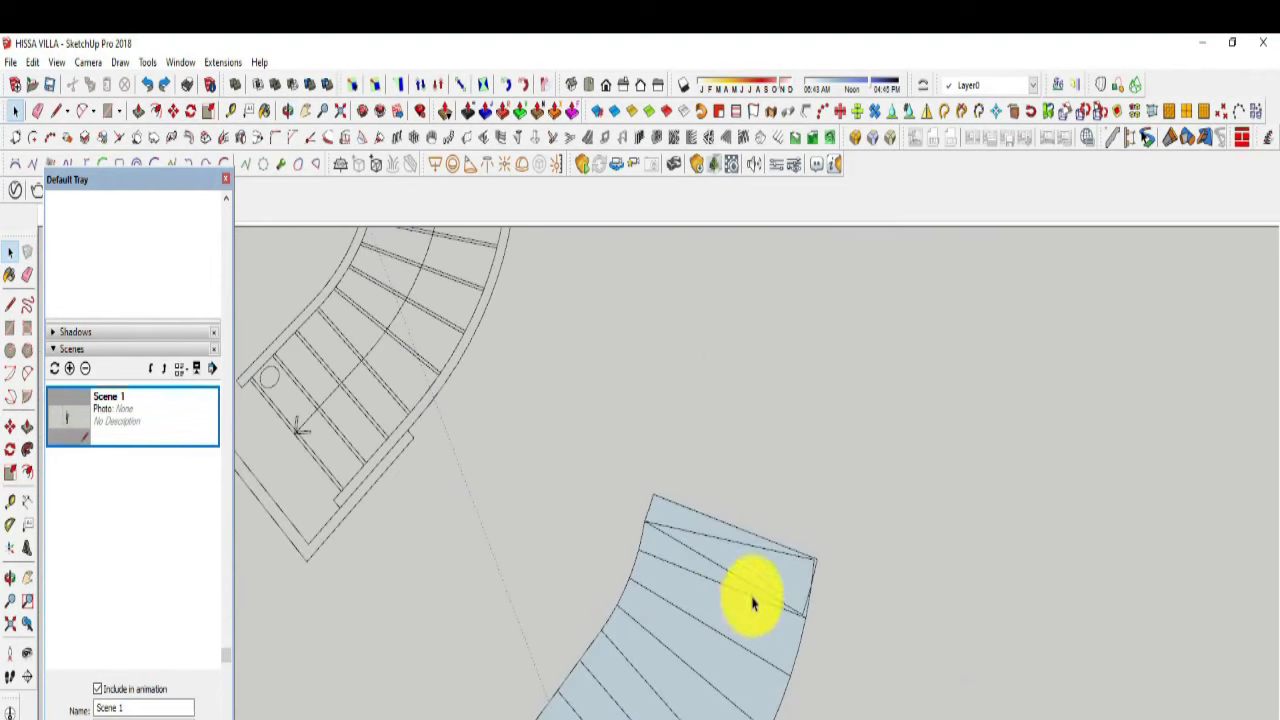
{"action": "left_click", "coordinate": [718, 557]}
{"action": "left_click", "coordinate": [734, 563]}
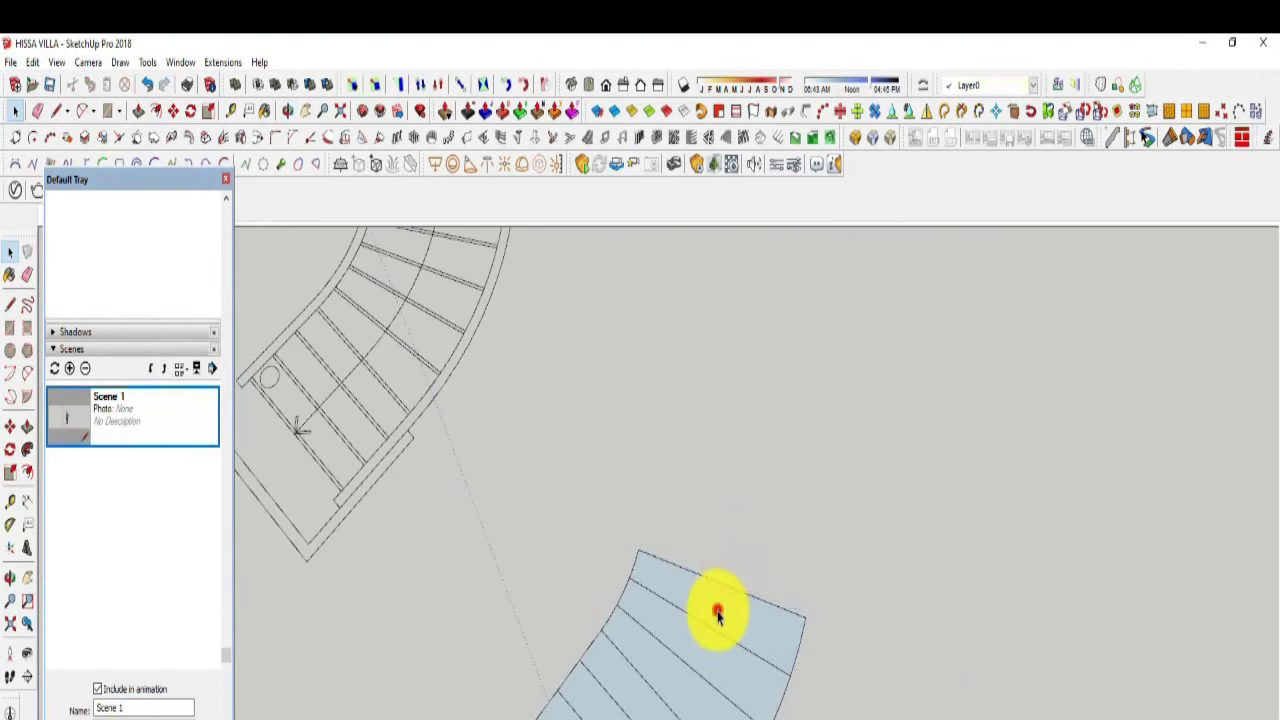
{"action": "right_click", "coordinate": [711, 605]}
{"action": "left_click", "coordinate": [767, 238]}
{"action": "left_click", "coordinate": [643, 689]}
{"action": "scroll", "coordinate": [937, 640], "scroll_direction": "up", "scroll_amount": 3}
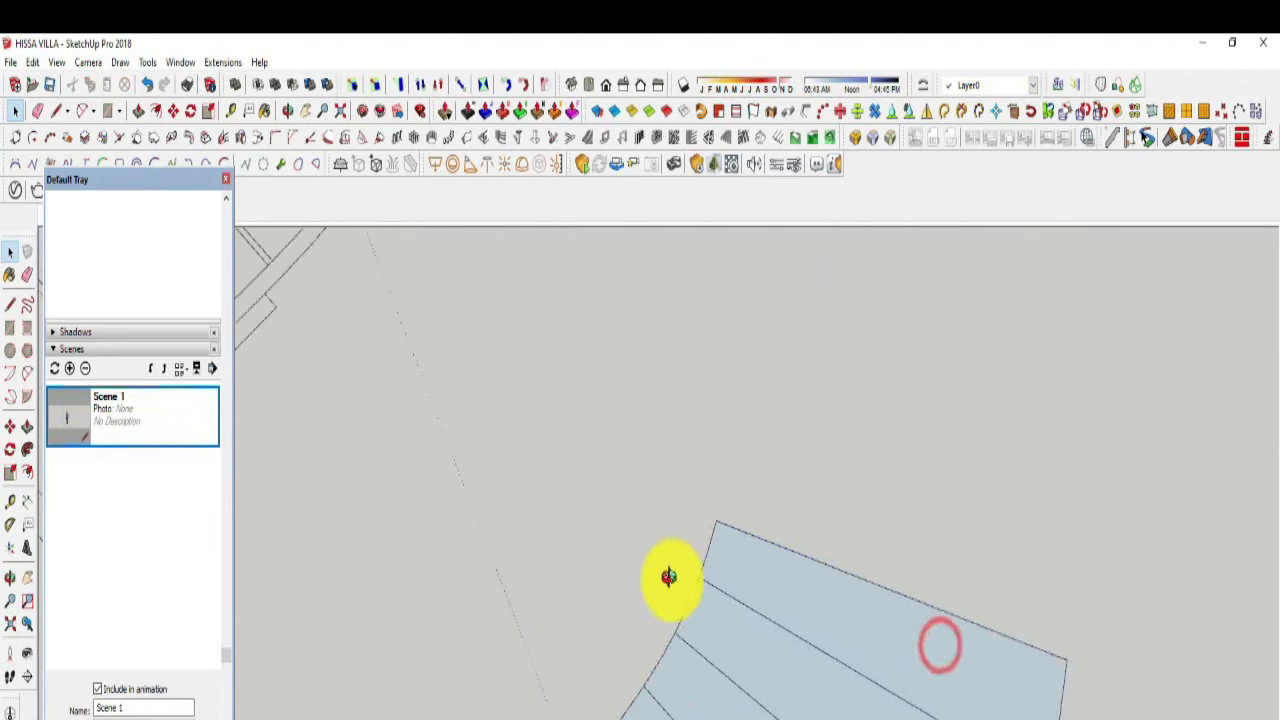
{"action": "scroll", "coordinate": [671, 580], "scroll_direction": "up", "scroll_amount": 3}
Step: Move the end panel component to a new spot and rotate it about its corner
{"action": "left_click", "coordinate": [10, 426]}
{"action": "left_click", "coordinate": [650, 605]}
{"action": "left_click", "coordinate": [625, 527]}
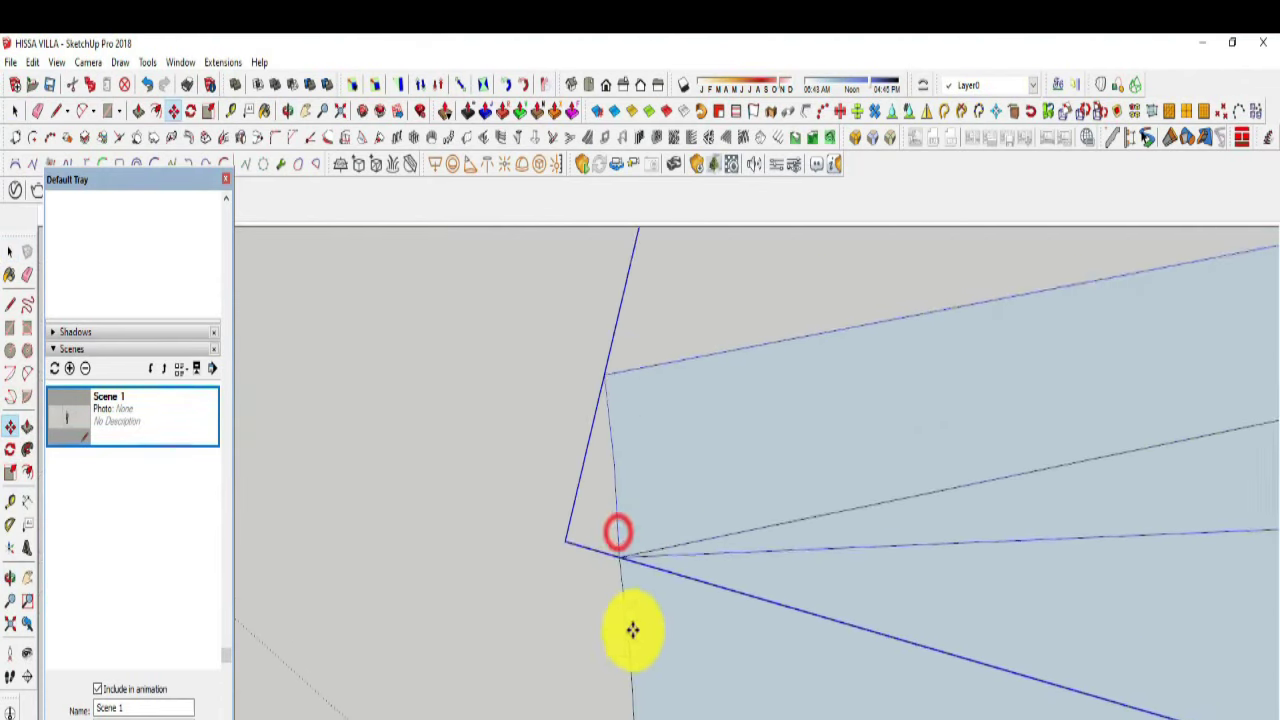
{"action": "left_click", "coordinate": [12, 447]}
{"action": "left_click", "coordinate": [652, 582]}
{"action": "left_click", "coordinate": [1137, 567]}
{"action": "left_click", "coordinate": [1097, 443]}
Step: Rotate the end panel slightly further clockwise about the same corner
{"action": "left_click", "coordinate": [651, 584]}
{"action": "left_click", "coordinate": [1128, 460]}
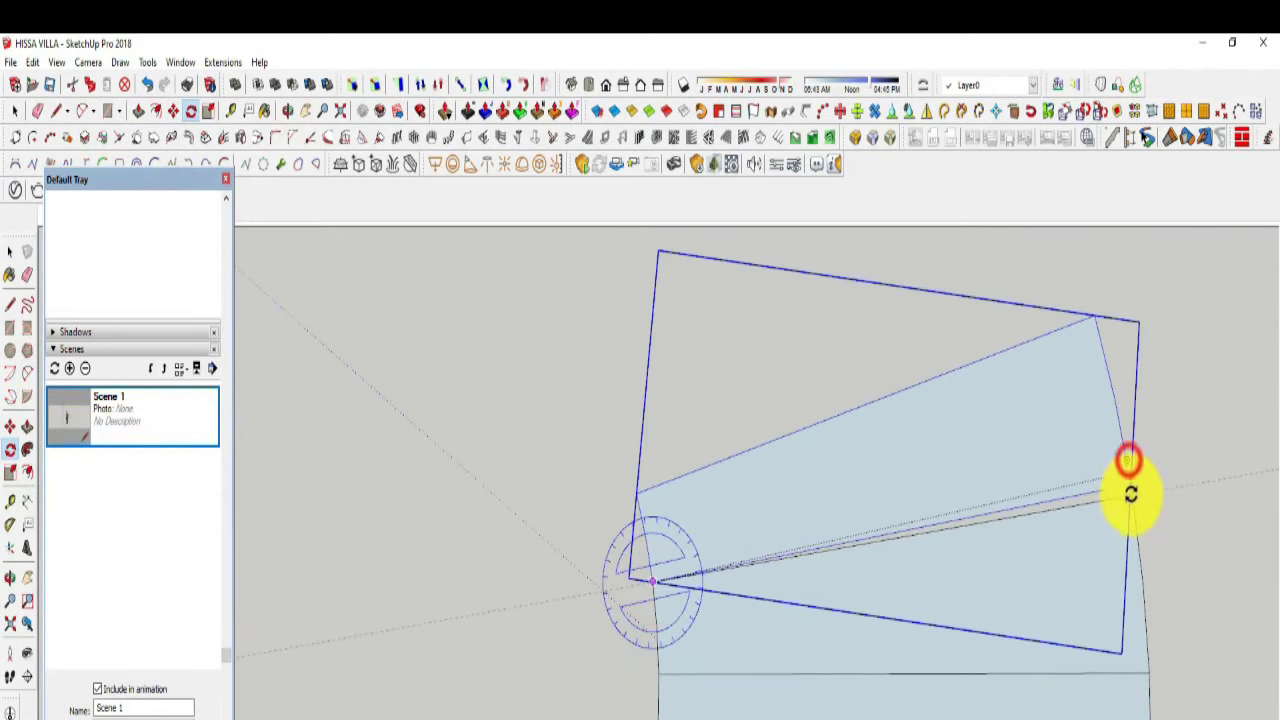
{"action": "left_click", "coordinate": [1130, 494]}
{"action": "left_click", "coordinate": [652, 582]}
{"action": "left_click", "coordinate": [1128, 457]}
{"action": "left_click", "coordinate": [1128, 494]}
Step: Move the panel's corner to the stair edge and rotate it to its final angle
{"action": "left_click", "coordinate": [10, 427]}
{"action": "left_click", "coordinate": [655, 583]}
{"action": "left_click", "coordinate": [638, 491]}
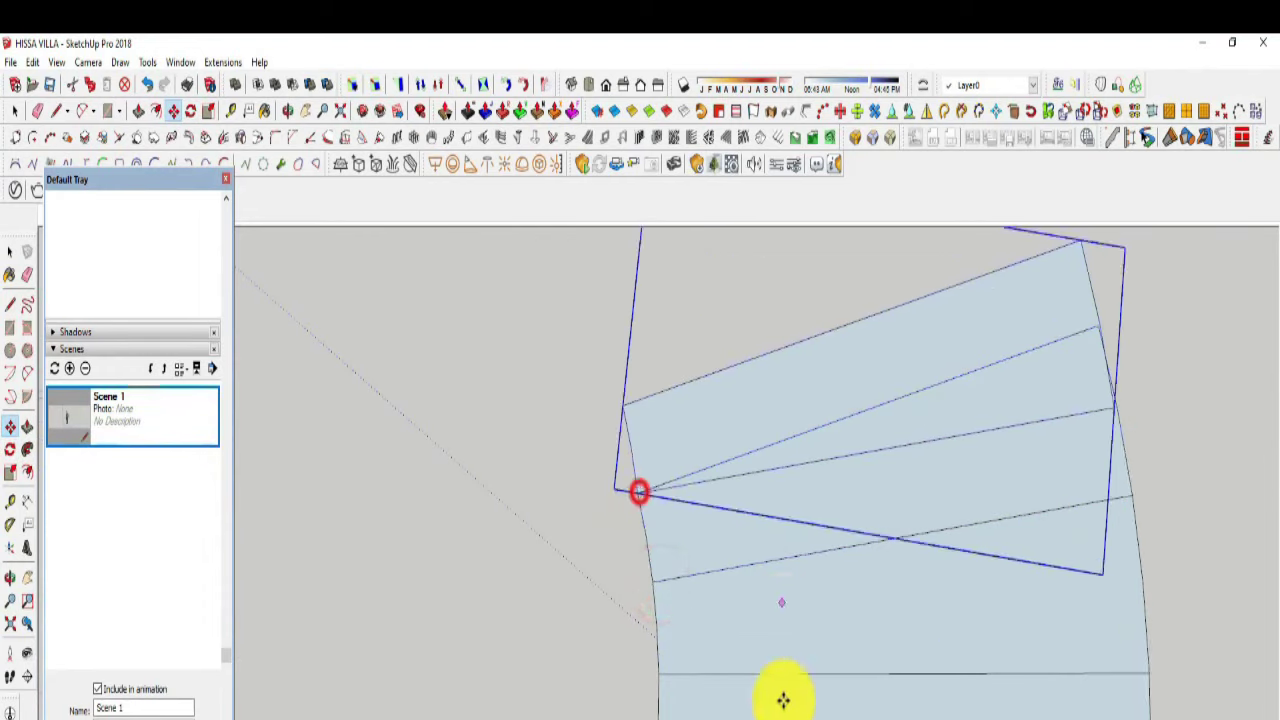
{"action": "left_click", "coordinate": [668, 573]}
{"action": "left_click", "coordinate": [10, 450]}
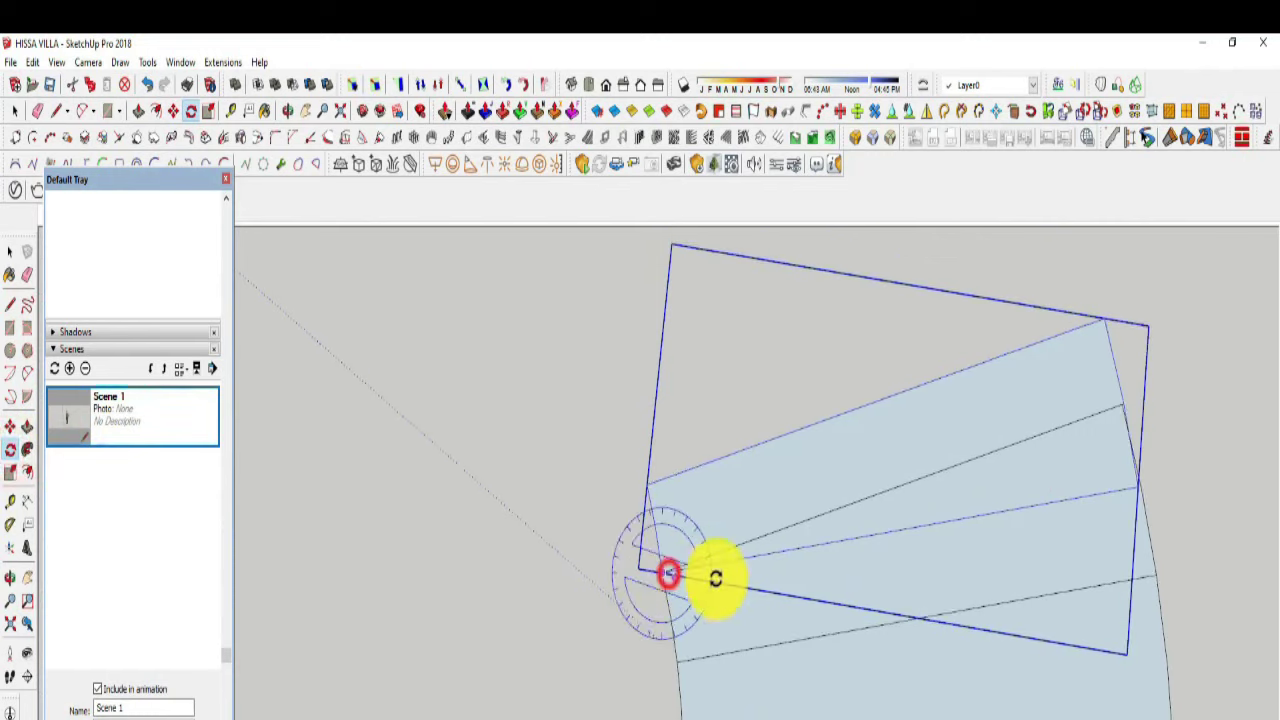
{"action": "left_click", "coordinate": [1095, 497]}
{"action": "left_click", "coordinate": [1060, 433]}
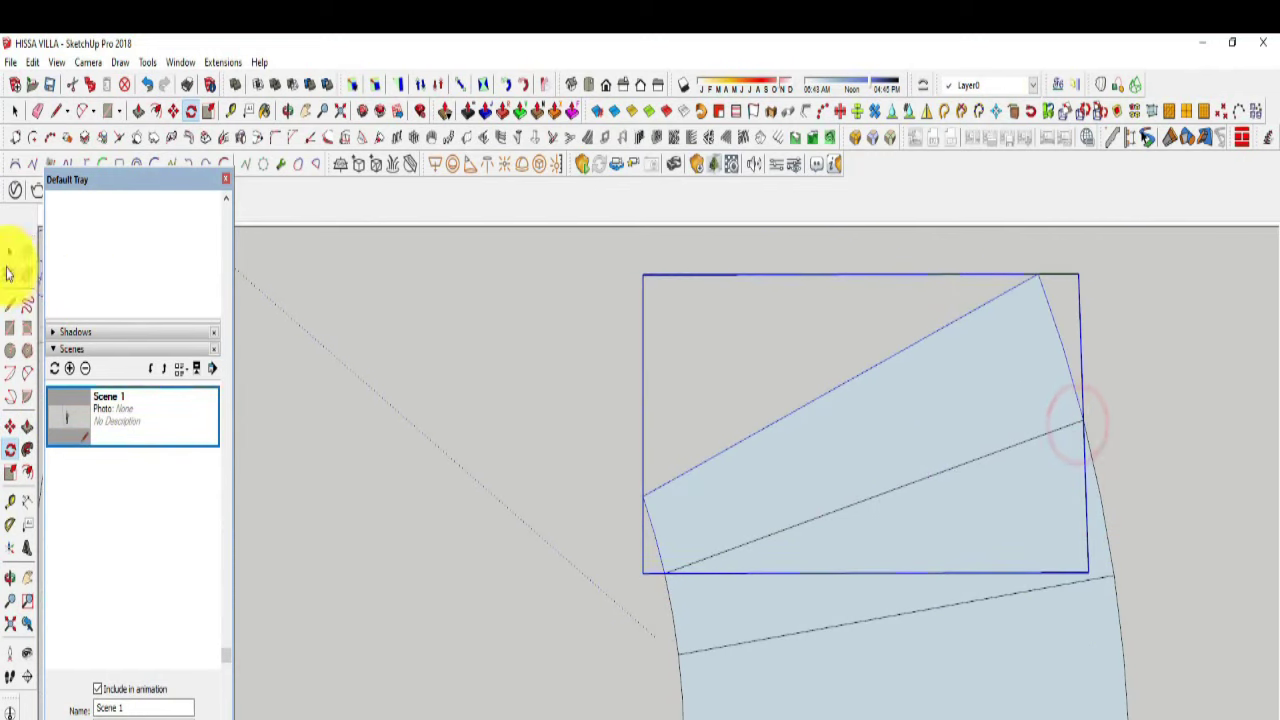
Step: Clear the selection and zoom to check the fanned treads
{"action": "left_click", "coordinate": [10, 250]}
{"action": "left_click", "coordinate": [437, 451]}
{"action": "scroll", "coordinate": [757, 557], "scroll_direction": "down", "scroll_amount": 3}
{"action": "scroll", "coordinate": [914, 580], "scroll_direction": "down", "scroll_amount": 2}
{"action": "scroll", "coordinate": [714, 537], "scroll_direction": "up", "scroll_amount": 3}
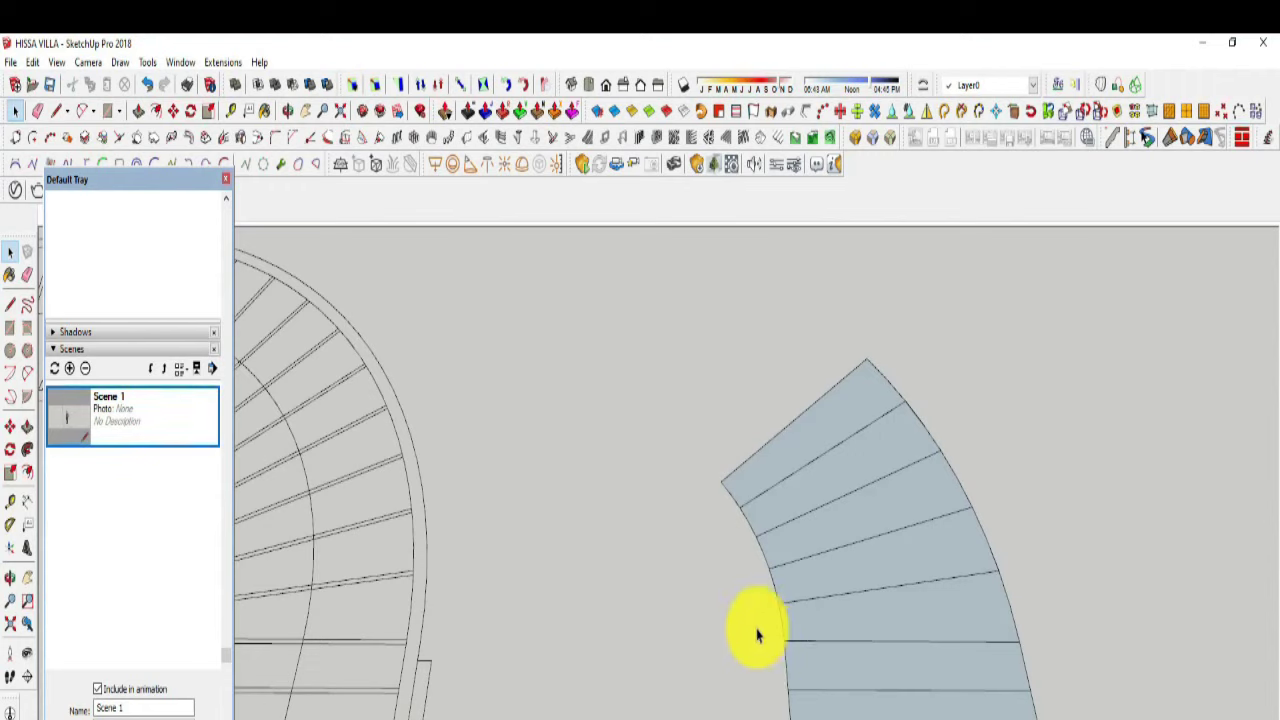
Step: Move the top stair step to a new spot on the curve
{"action": "scroll", "coordinate": [743, 443], "scroll_direction": "down", "scroll_amount": 3}
{"action": "scroll", "coordinate": [814, 503], "scroll_direction": "up", "scroll_amount": 3}
{"action": "left_click", "coordinate": [763, 525]}
{"action": "key", "text": "m"}
{"action": "scroll", "coordinate": [650, 570], "scroll_direction": "up", "scroll_amount": 3}
{"action": "left_click", "coordinate": [700, 615]}
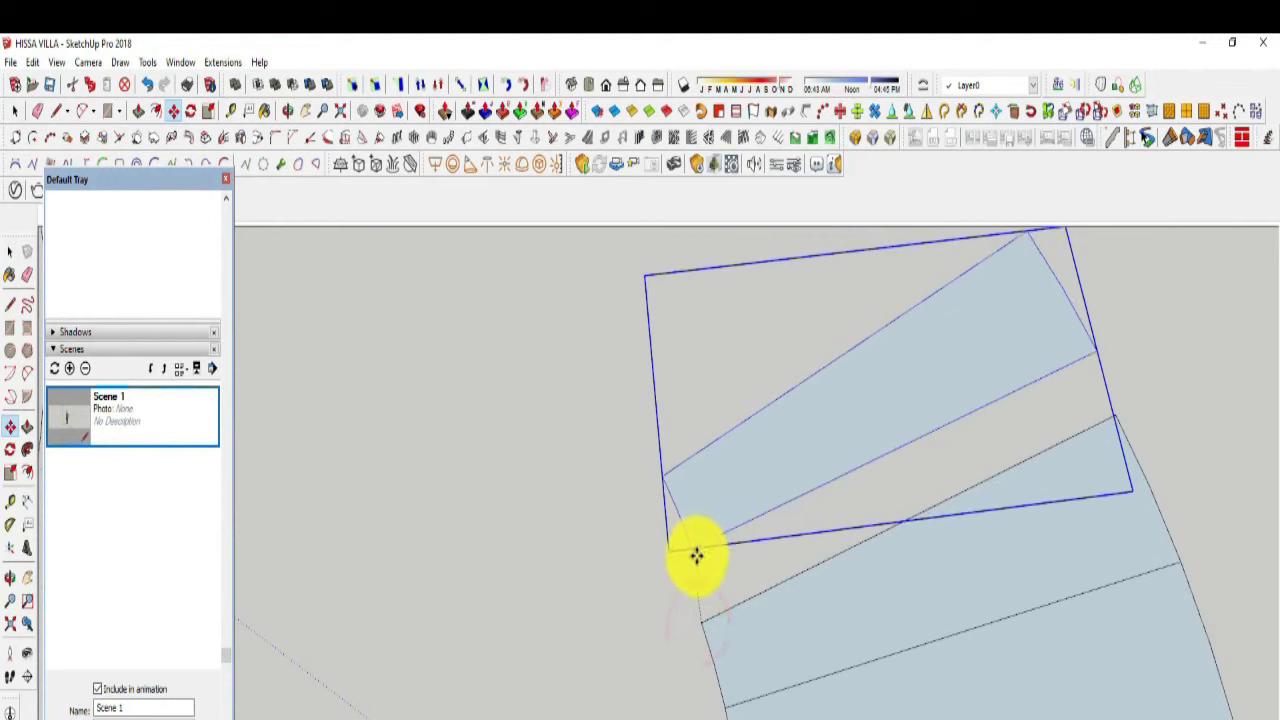
{"action": "left_click", "coordinate": [669, 543]}
{"action": "scroll", "coordinate": [786, 694], "scroll_direction": "down", "scroll_amount": 2}
Step: Rotate the top step about its corner until level, then shift it upward into place
{"action": "key", "text": "q"}
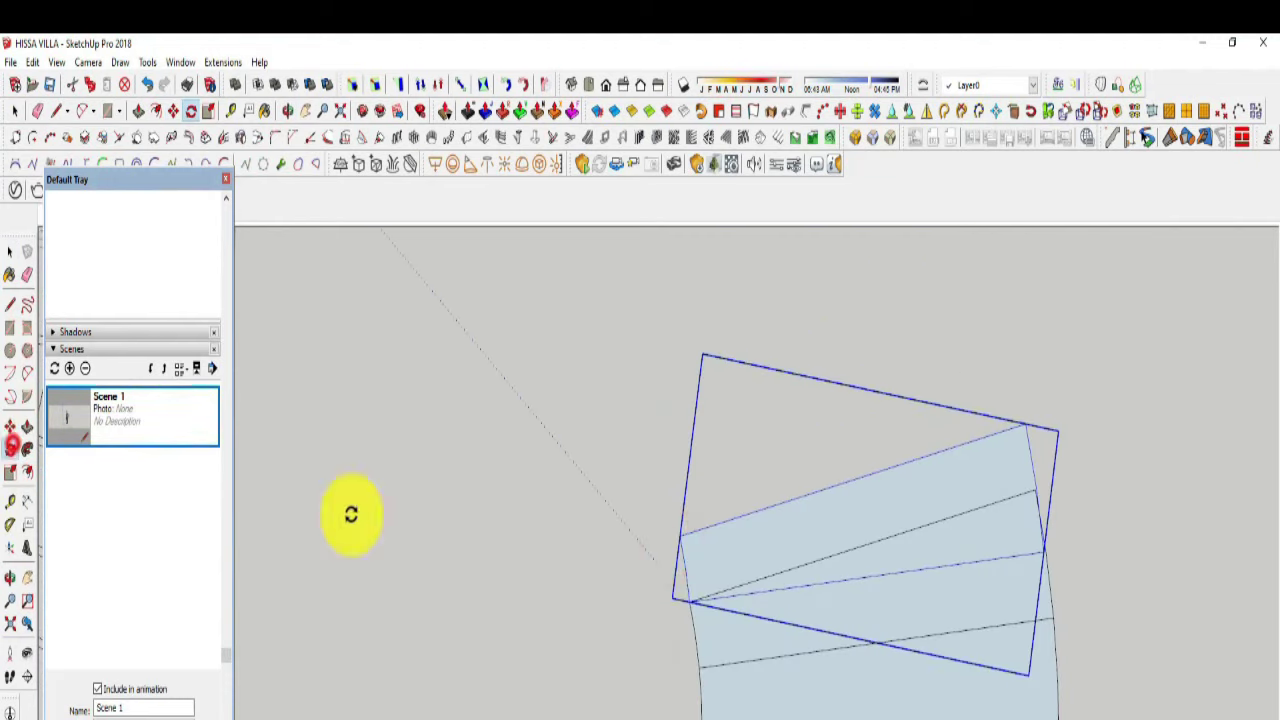
{"action": "left_click", "coordinate": [691, 600]}
{"action": "left_click", "coordinate": [1043, 551]}
{"action": "left_click", "coordinate": [1043, 490]}
{"action": "left_click", "coordinate": [12, 426]}
{"action": "left_click", "coordinate": [686, 606]}
{"action": "scroll", "coordinate": [696, 577], "scroll_direction": "down", "scroll_amount": 1}
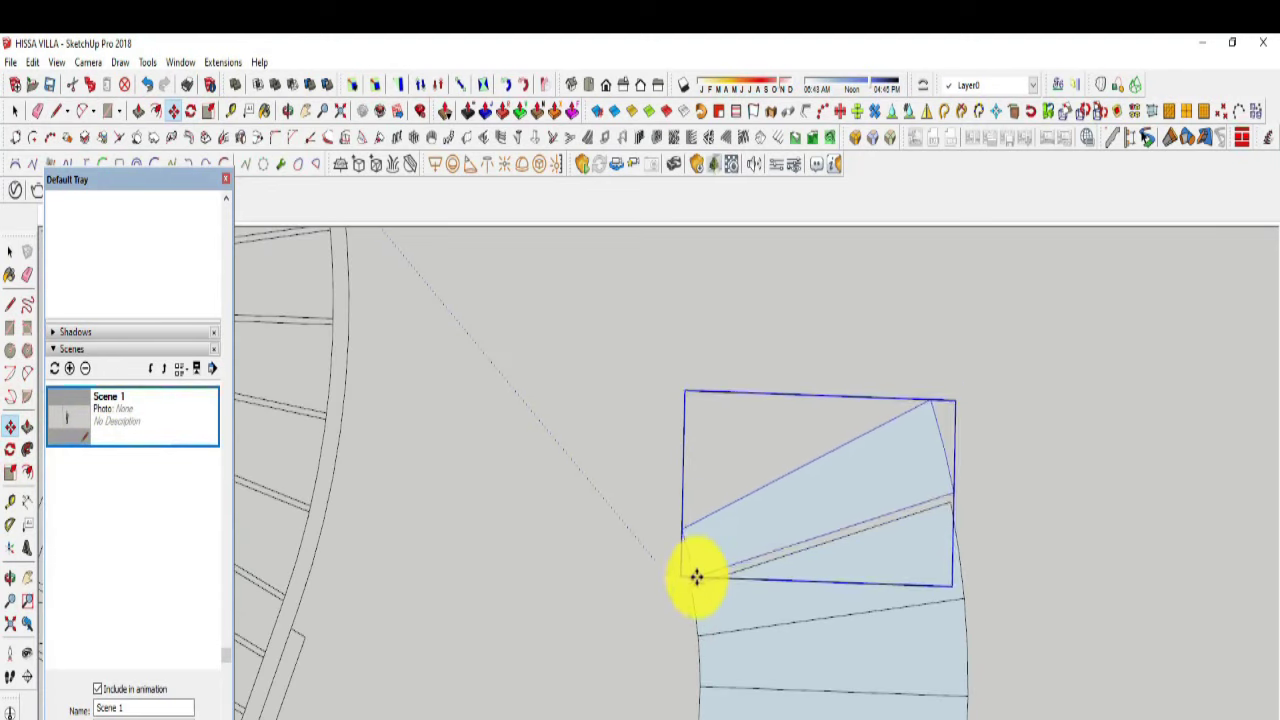
{"action": "left_click", "coordinate": [696, 577]}
Step: Move the overlapping steps together to a new position and start rotating them
{"action": "left_click", "coordinate": [10, 251]}
{"action": "left_click_drag", "start_coordinate": [971, 629], "coordinate": [808, 491]}
{"action": "scroll", "coordinate": [804, 585], "scroll_direction": "down", "scroll_amount": 1}
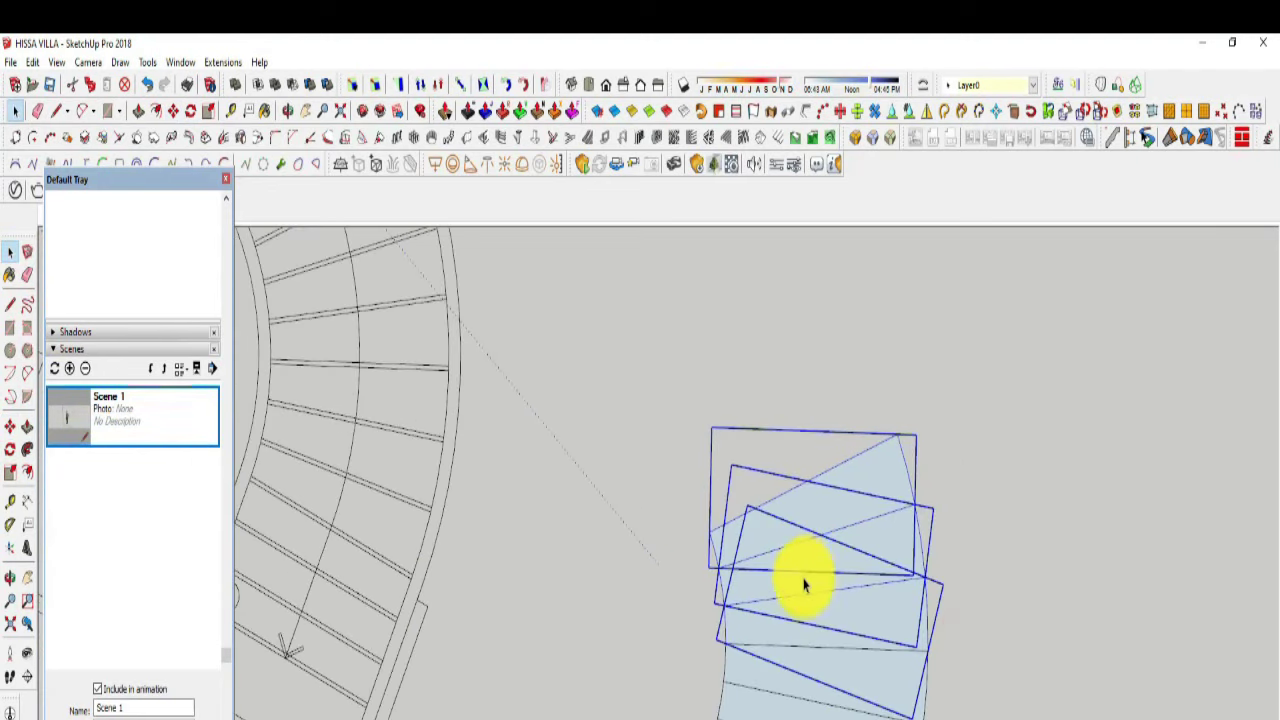
{"action": "left_click", "coordinate": [727, 638]}
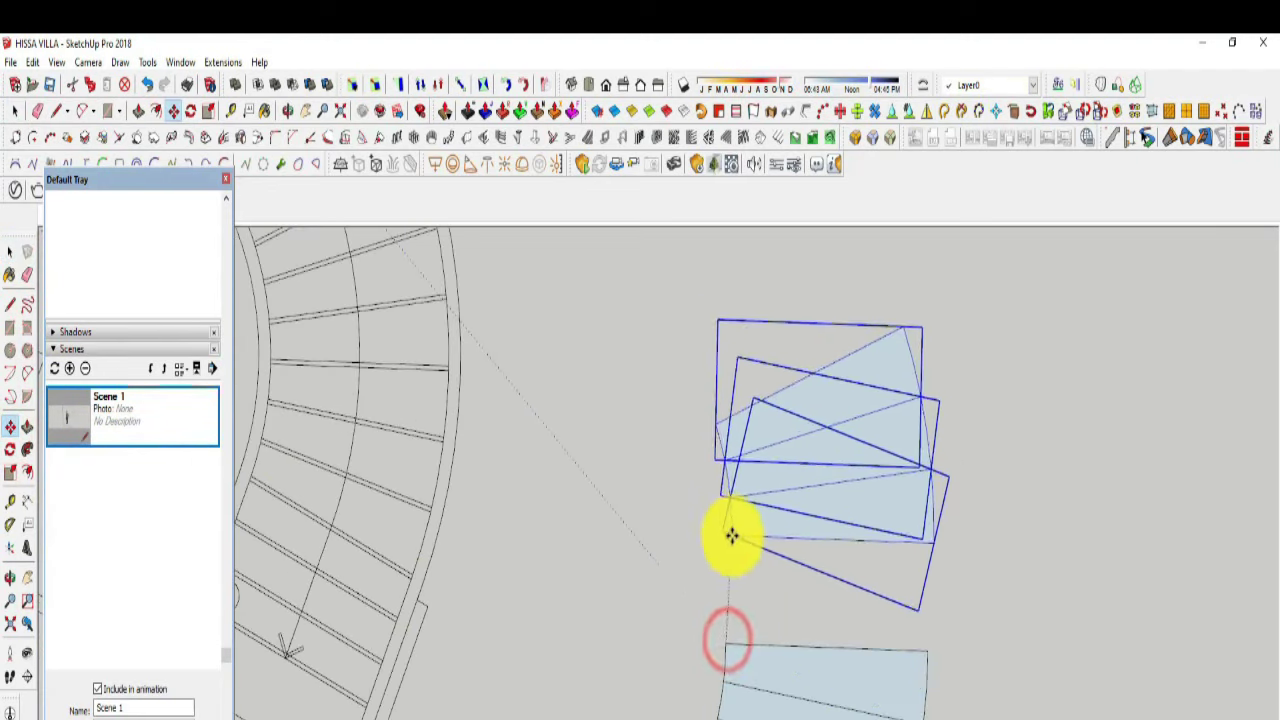
{"action": "left_click", "coordinate": [707, 528]}
{"action": "scroll", "coordinate": [803, 505], "scroll_direction": "up", "scroll_amount": 1}
{"action": "left_click", "coordinate": [10, 450]}
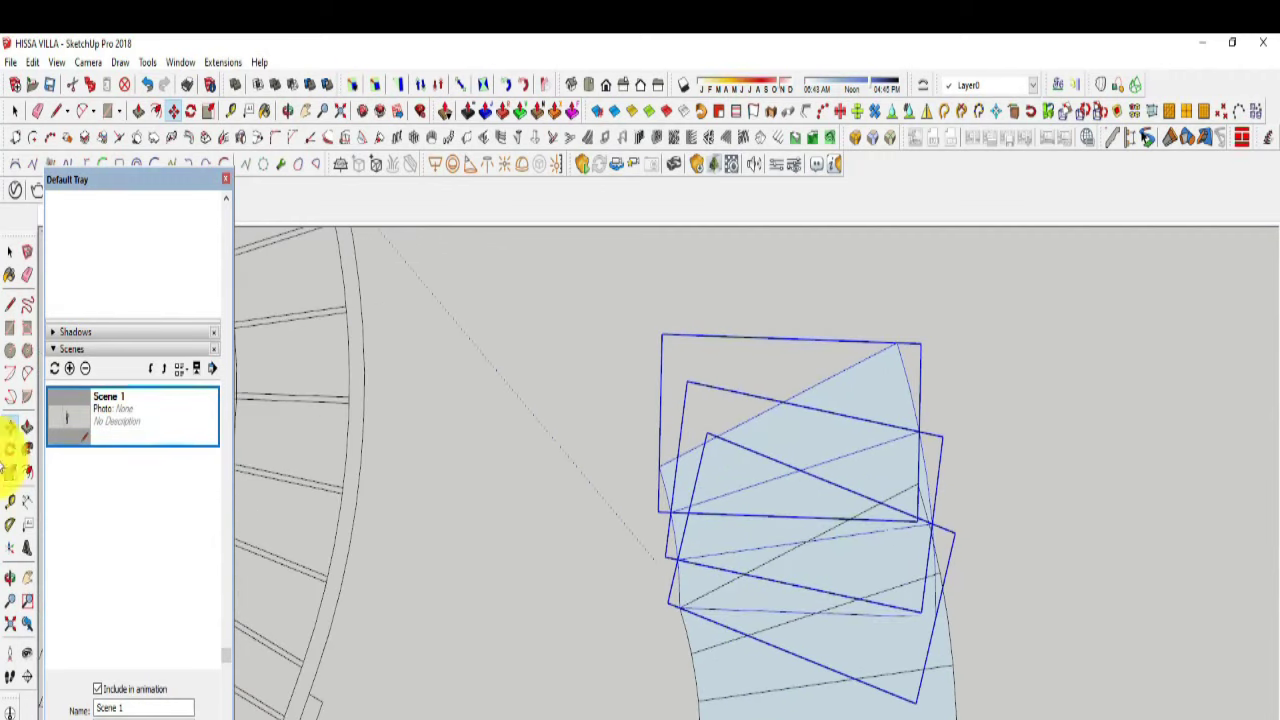
{"action": "scroll", "coordinate": [726, 667], "scroll_direction": "up", "scroll_amount": 1}
{"action": "left_click", "coordinate": [1041, 600]}
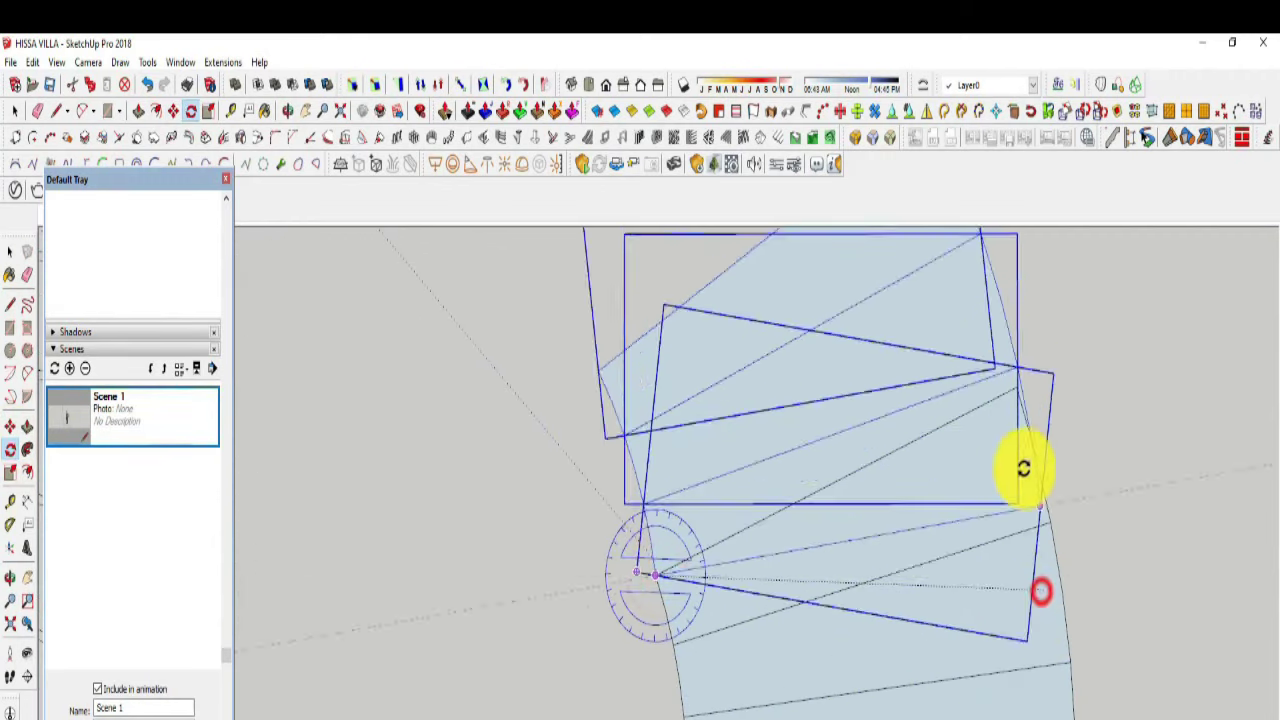
{"action": "scroll", "coordinate": [851, 583], "scroll_direction": "down", "scroll_amount": 2}
{"action": "scroll", "coordinate": [763, 686], "scroll_direction": "down", "scroll_amount": 2}
{"action": "mouse_move", "coordinate": [810, 636]}
{"action": "middle_mouse_down"}
{"action": "mouse_move", "coordinate": [608, 591]}
{"action": "mouse_move", "coordinate": [3, 372]}
{"action": "middle_mouse_up"}
{"action": "scroll", "coordinate": [720, 406], "scroll_direction": "up", "scroll_amount": 1}
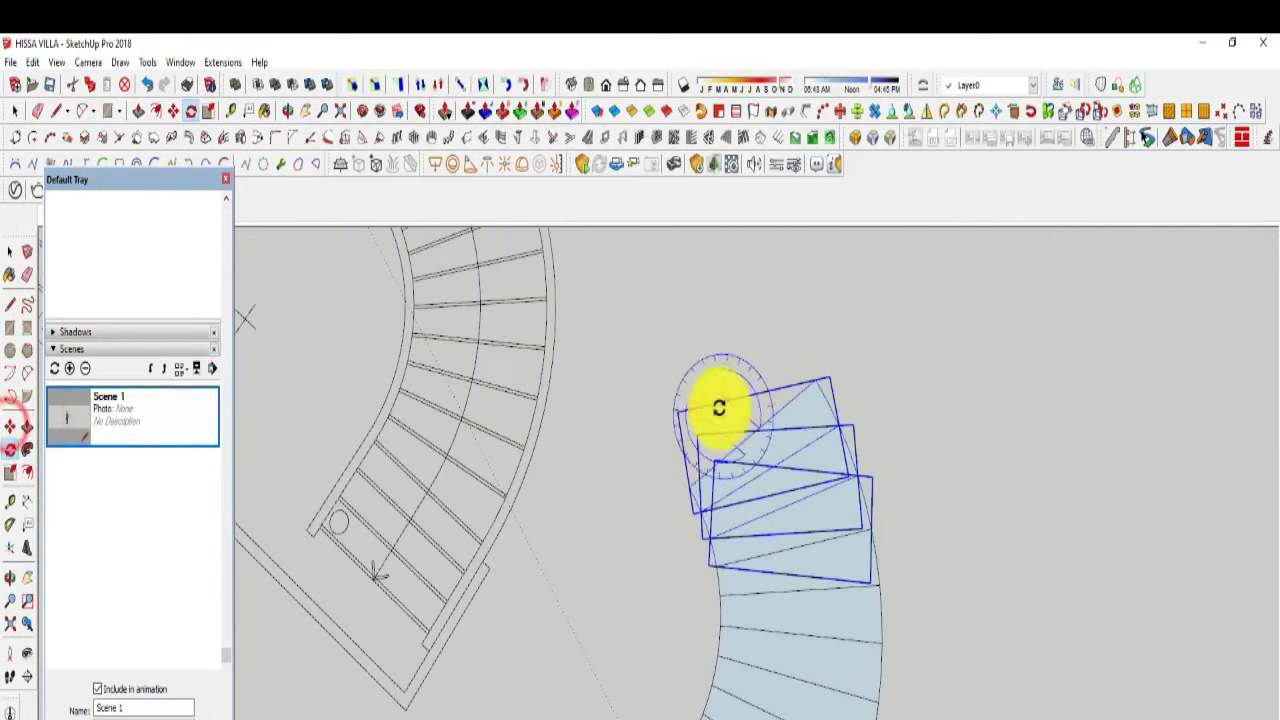
Step: Reposition the rotated step copies along the curve
{"action": "left_click", "coordinate": [10, 427]}
{"action": "scroll", "coordinate": [774, 514], "scroll_direction": "up", "scroll_amount": 1}
{"action": "scroll", "coordinate": [735, 620], "scroll_direction": "up", "scroll_amount": 3}
{"action": "left_click", "coordinate": [714, 630]}
{"action": "middle_click_drag", "start_coordinate": [651, 449], "coordinate": [943, 697]}
{"action": "scroll", "coordinate": [750, 620], "scroll_direction": "up", "scroll_amount": 3}
Step: Rotate the step copies twice about their corners to follow the arc
{"action": "left_click", "coordinate": [10, 449]}
{"action": "left_click", "coordinate": [694, 628]}
{"action": "left_click", "coordinate": [1076, 527]}
{"action": "left_click", "coordinate": [1094, 531]}
{"action": "left_click", "coordinate": [709, 610]}
{"action": "left_click", "coordinate": [1106, 570]}
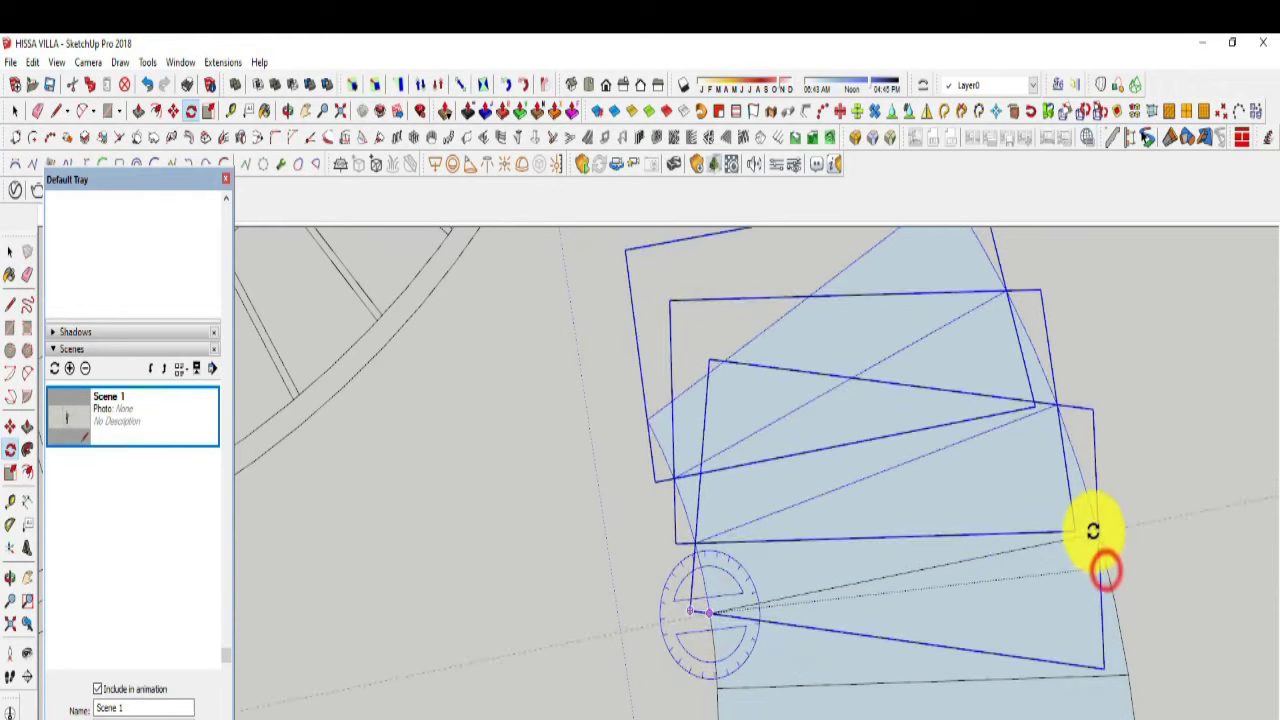
{"action": "left_click", "coordinate": [1093, 531]}
{"action": "scroll", "coordinate": [960, 560], "scroll_direction": "down", "scroll_amount": 2}
{"action": "scroll", "coordinate": [800, 580], "scroll_direction": "down", "scroll_amount": 2}
Step: Move the remaining stair panels, based at the selection's bottom
{"action": "left_click", "coordinate": [10, 251]}
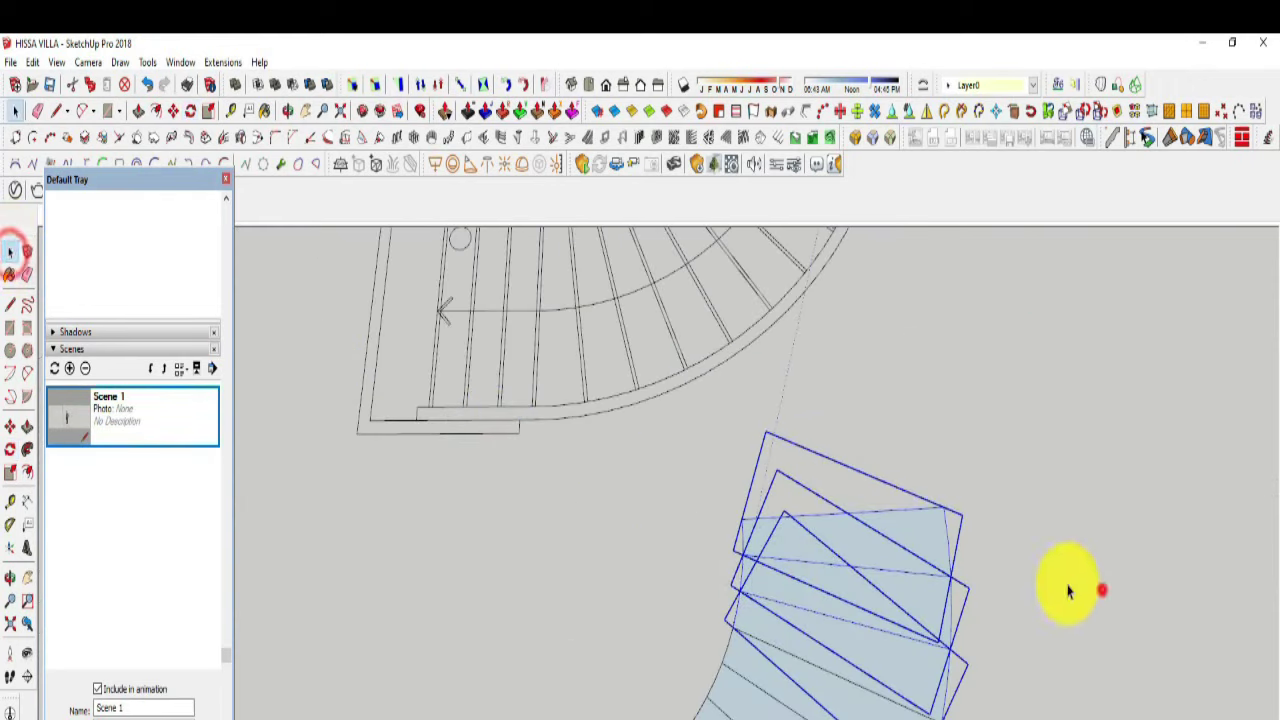
{"action": "middle_click_drag", "start_coordinate": [1068, 590], "coordinate": [1100, 588]}
{"action": "left_click_drag", "start_coordinate": [828, 716], "coordinate": [639, 617]}
{"action": "middle_click_drag", "start_coordinate": [639, 617], "coordinate": [806, 514]}
{"action": "left_click", "coordinate": [14, 426]}
{"action": "middle_click_drag", "start_coordinate": [700, 600], "coordinate": [757, 663]}
{"action": "left_click", "coordinate": [712, 556]}
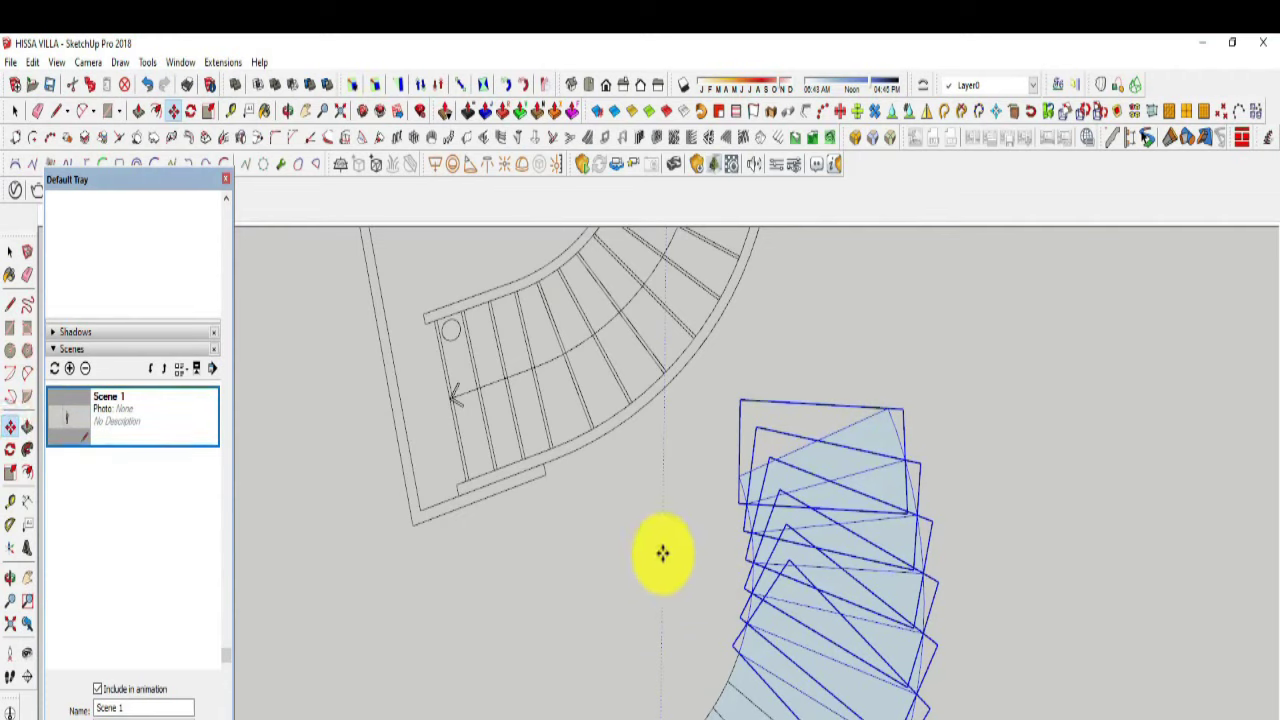
{"action": "scroll", "coordinate": [745, 648], "scroll_direction": "up", "scroll_amount": 2}
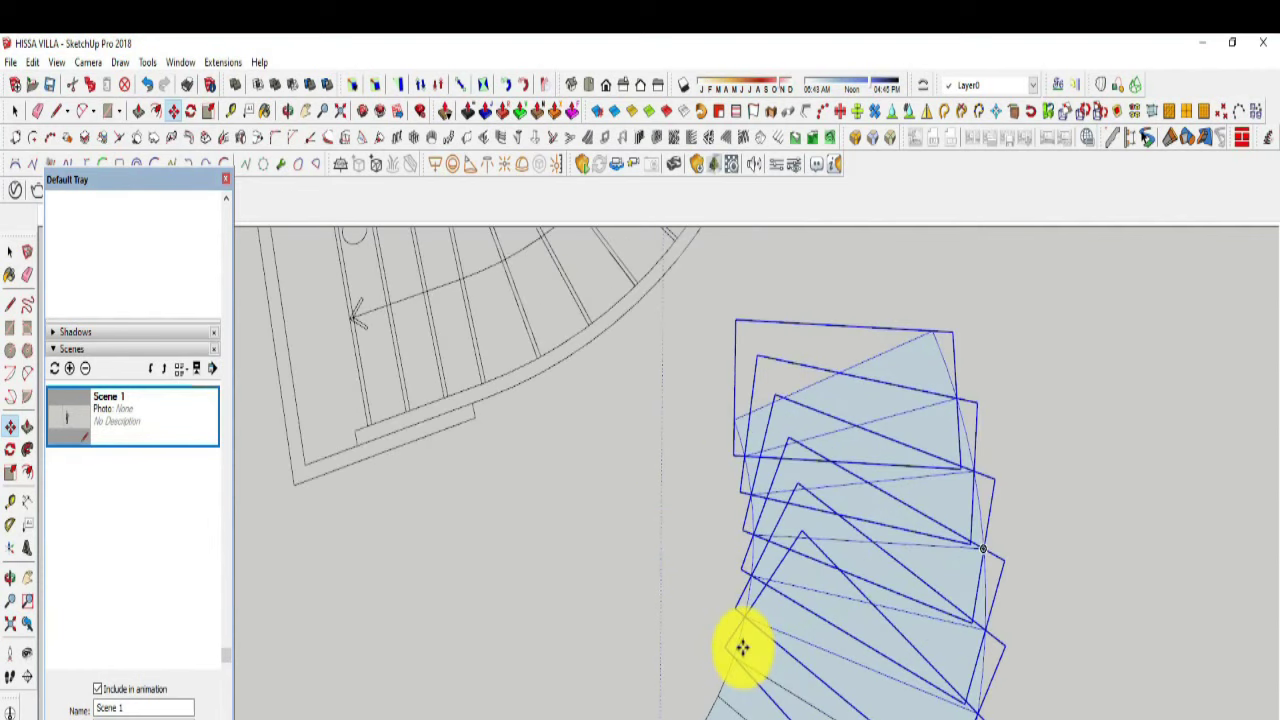
{"action": "left_click", "coordinate": [733, 650]}
{"action": "scroll", "coordinate": [828, 671], "scroll_direction": "down", "scroll_amount": 2}
Step: Rotate the moved panels twice to set their new angle along the curve
{"action": "left_click", "coordinate": [10, 449]}
{"action": "scroll", "coordinate": [725, 510], "scroll_direction": "up", "scroll_amount": 3}
{"action": "left_click", "coordinate": [714, 516]}
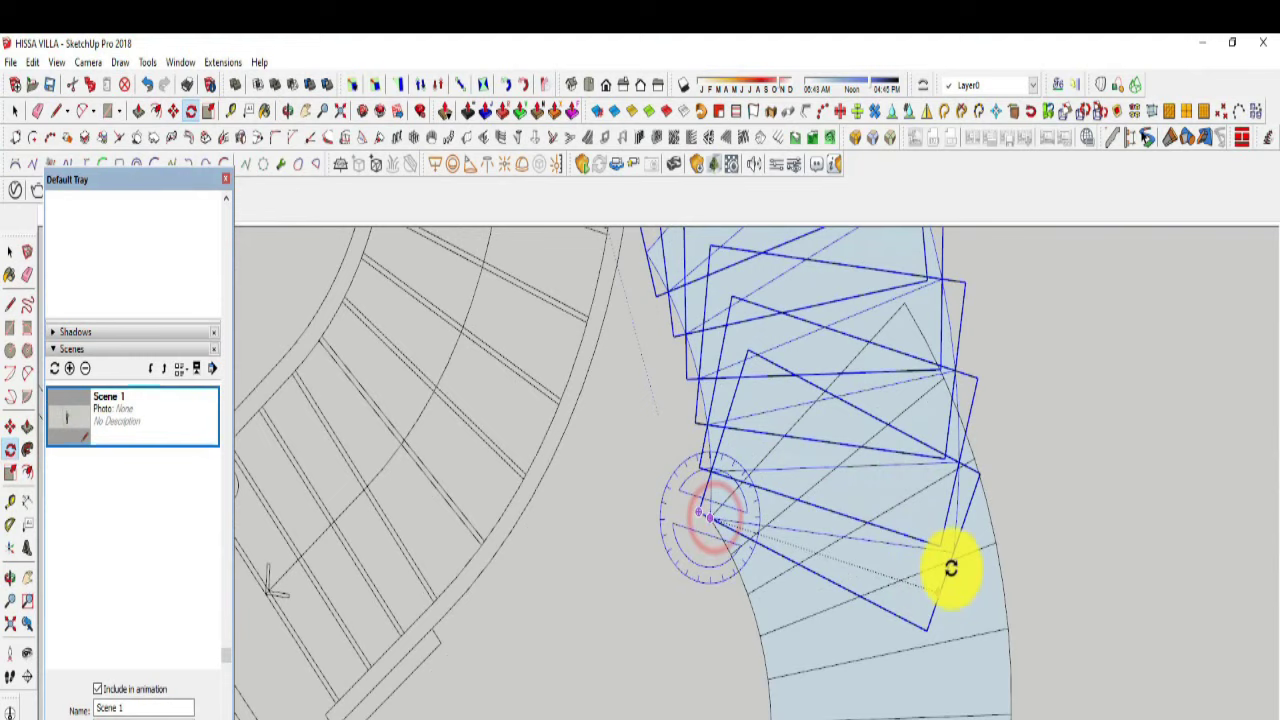
{"action": "left_click", "coordinate": [955, 558]}
{"action": "left_click", "coordinate": [830, 260]}
{"action": "scroll", "coordinate": [808, 700], "scroll_direction": "down", "scroll_amount": 1}
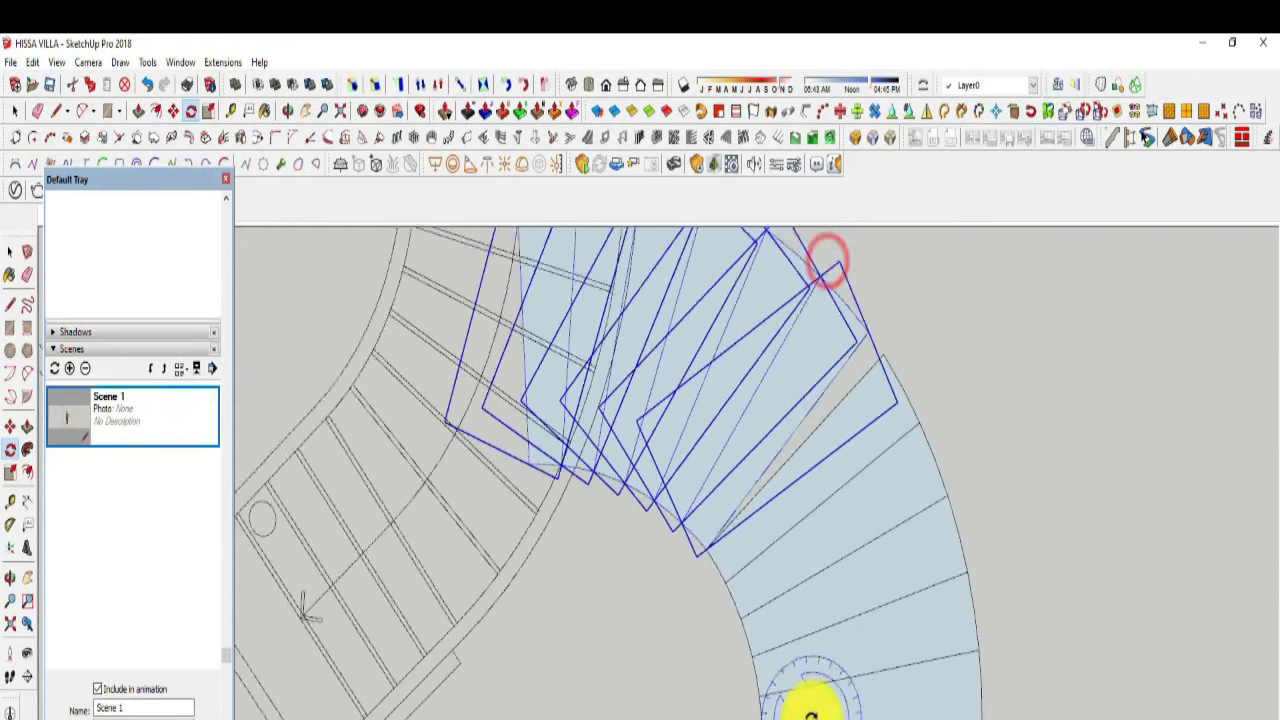
{"action": "scroll", "coordinate": [706, 571], "scroll_direction": "up", "scroll_amount": 1}
{"action": "left_click", "coordinate": [706, 571]}
{"action": "left_click", "coordinate": [910, 300]}
{"action": "left_click", "coordinate": [929, 330]}
{"action": "scroll", "coordinate": [891, 523], "scroll_direction": "down", "scroll_amount": 2}
{"action": "mouse_move", "coordinate": [891, 523]}
{"action": "middle_mouse_down"}
{"action": "mouse_move", "coordinate": [551, 280]}
{"action": "mouse_move", "coordinate": [880, 500]}
{"action": "mouse_move", "coordinate": [790, 705]}
{"action": "middle_mouse_up"}
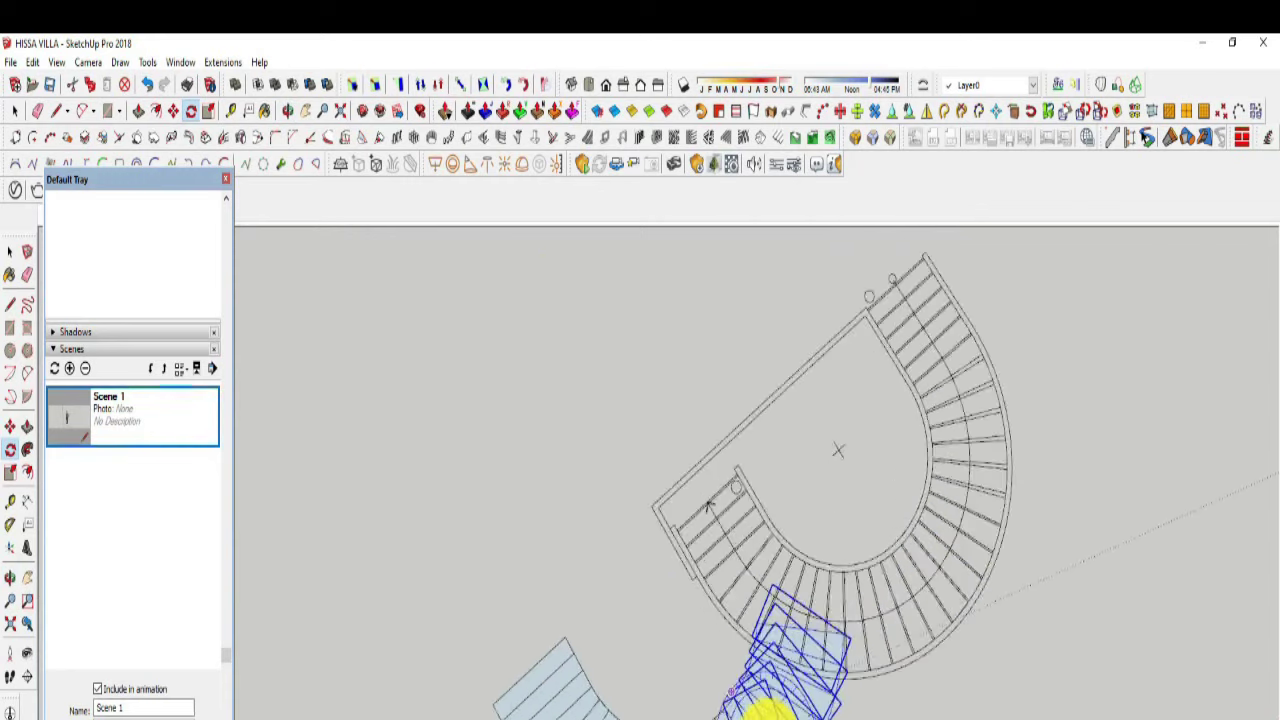
Step: Shift the blue tread copies up-right toward the stair and check alignment
{"action": "scroll", "coordinate": [760, 702], "scroll_direction": "up", "scroll_amount": 3}
{"action": "scroll", "coordinate": [690, 697], "scroll_direction": "up", "scroll_amount": 2}
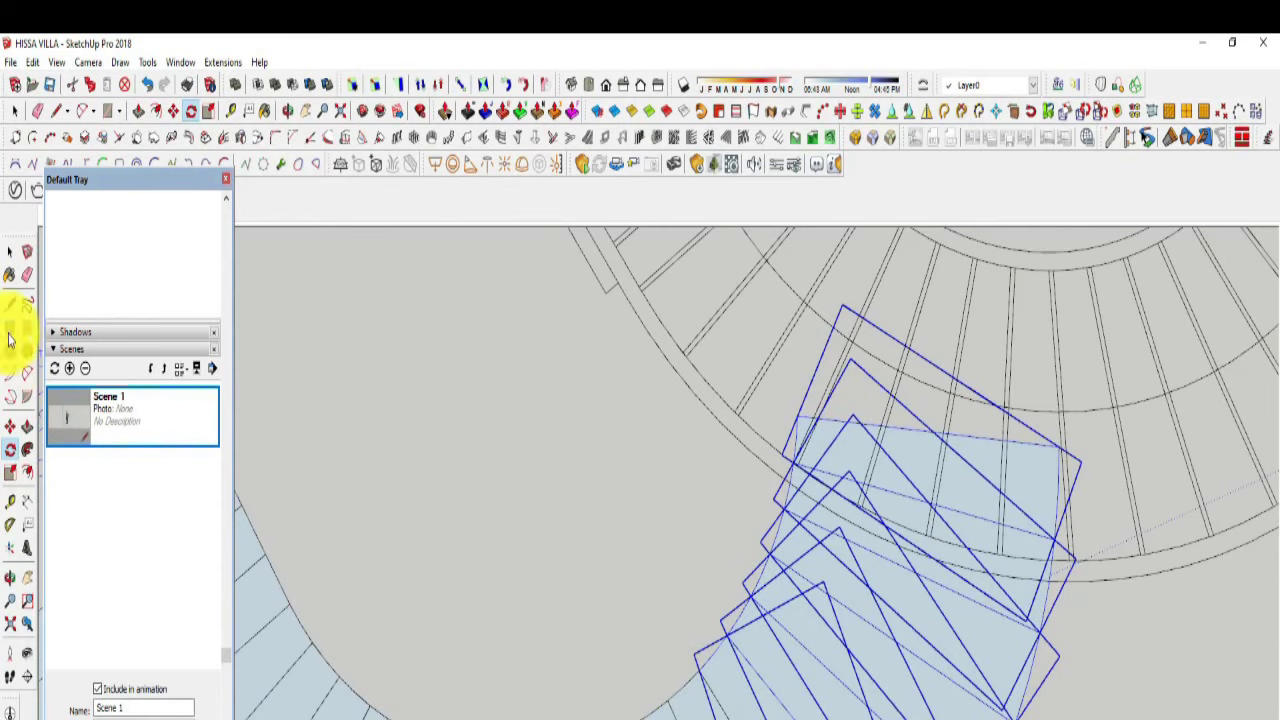
{"action": "left_click", "coordinate": [8, 428]}
{"action": "left_click", "coordinate": [729, 629]}
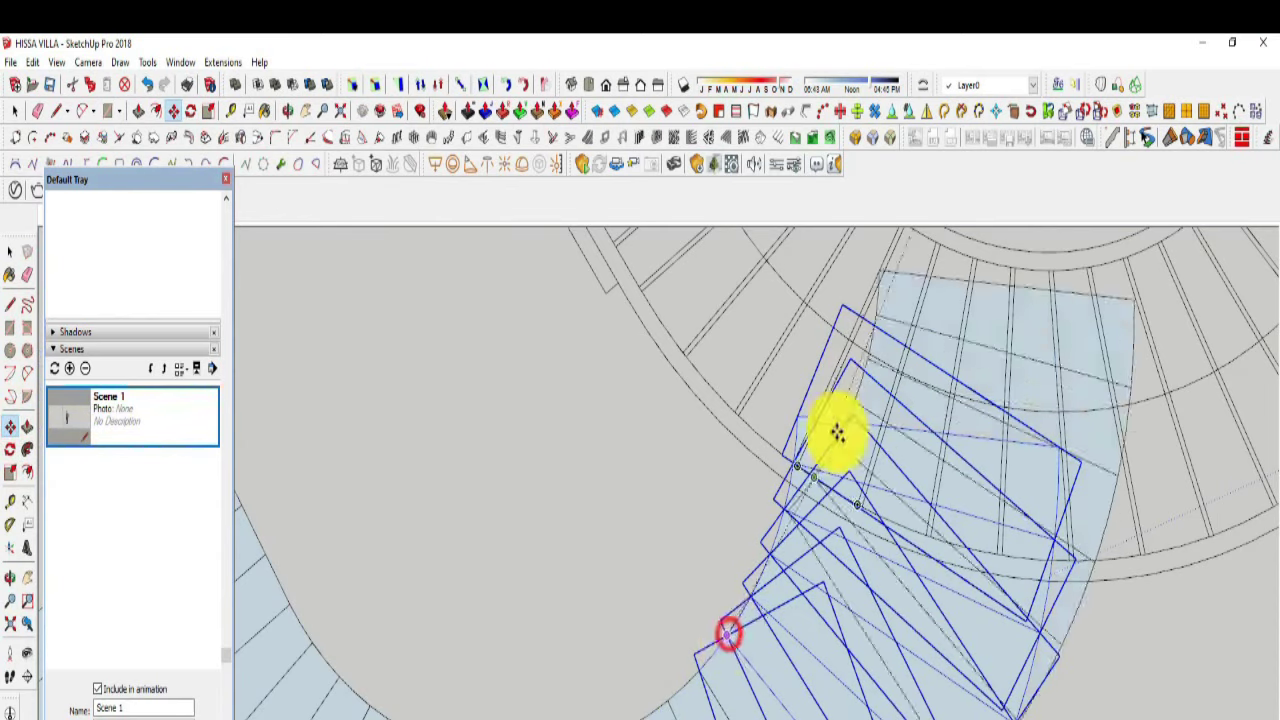
{"action": "left_click", "coordinate": [797, 414]}
{"action": "scroll", "coordinate": [719, 653], "scroll_direction": "down", "scroll_amount": 3}
{"action": "middle_click_drag", "start_coordinate": [771, 691], "coordinate": [823, 614]}
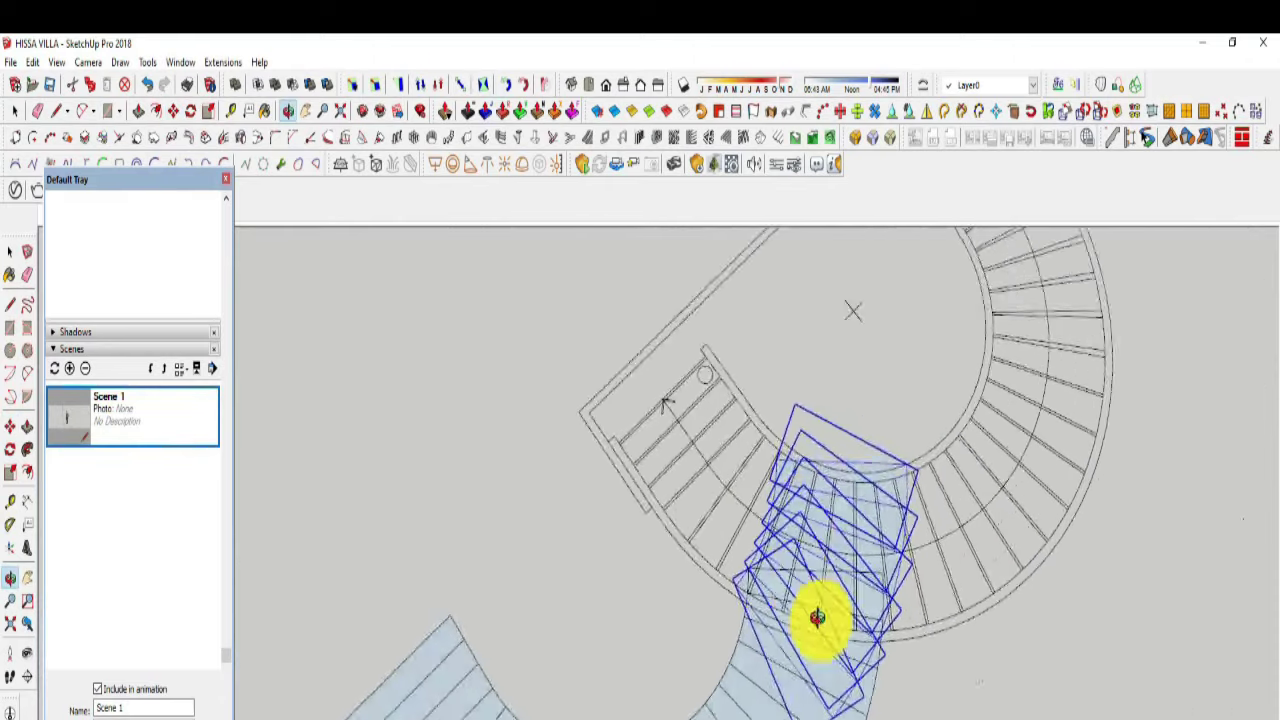
{"action": "scroll", "coordinate": [797, 566], "scroll_direction": "up", "scroll_amount": 2}
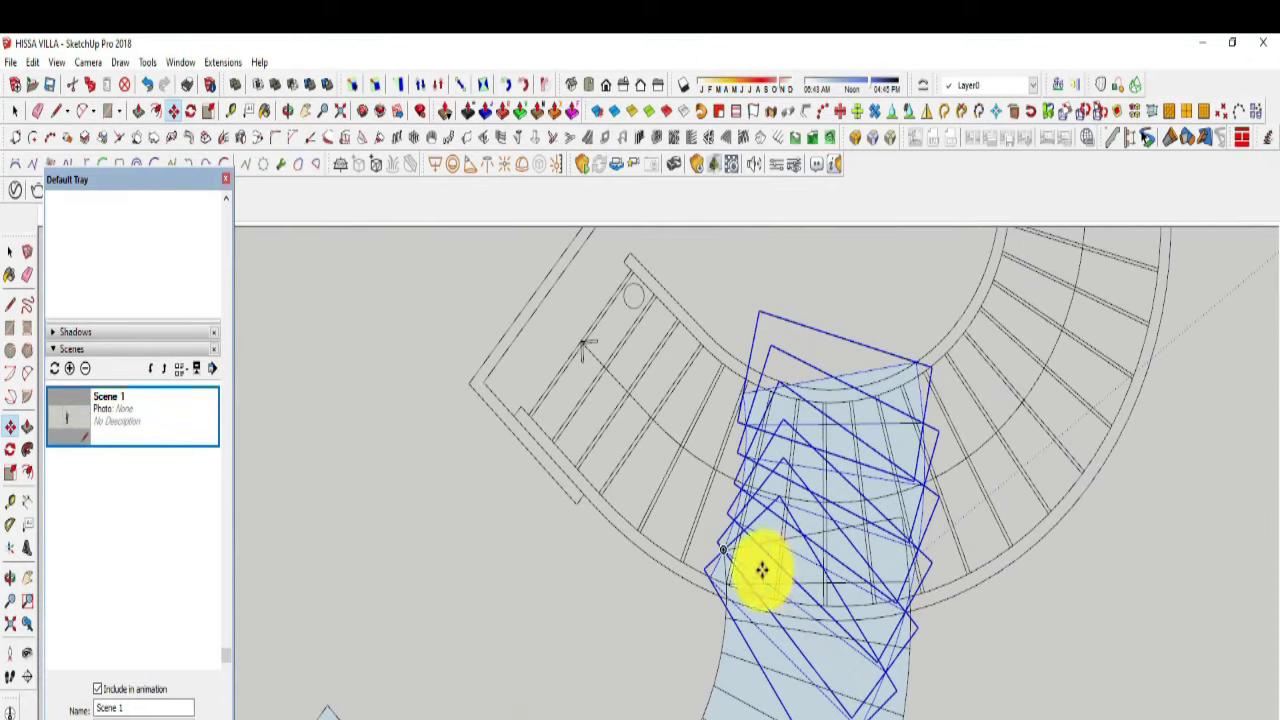
{"action": "left_click", "coordinate": [10, 449]}
{"action": "scroll", "coordinate": [750, 590], "scroll_direction": "up", "scroll_amount": 2}
{"action": "scroll", "coordinate": [753, 560], "scroll_direction": "up", "scroll_amount": 2}
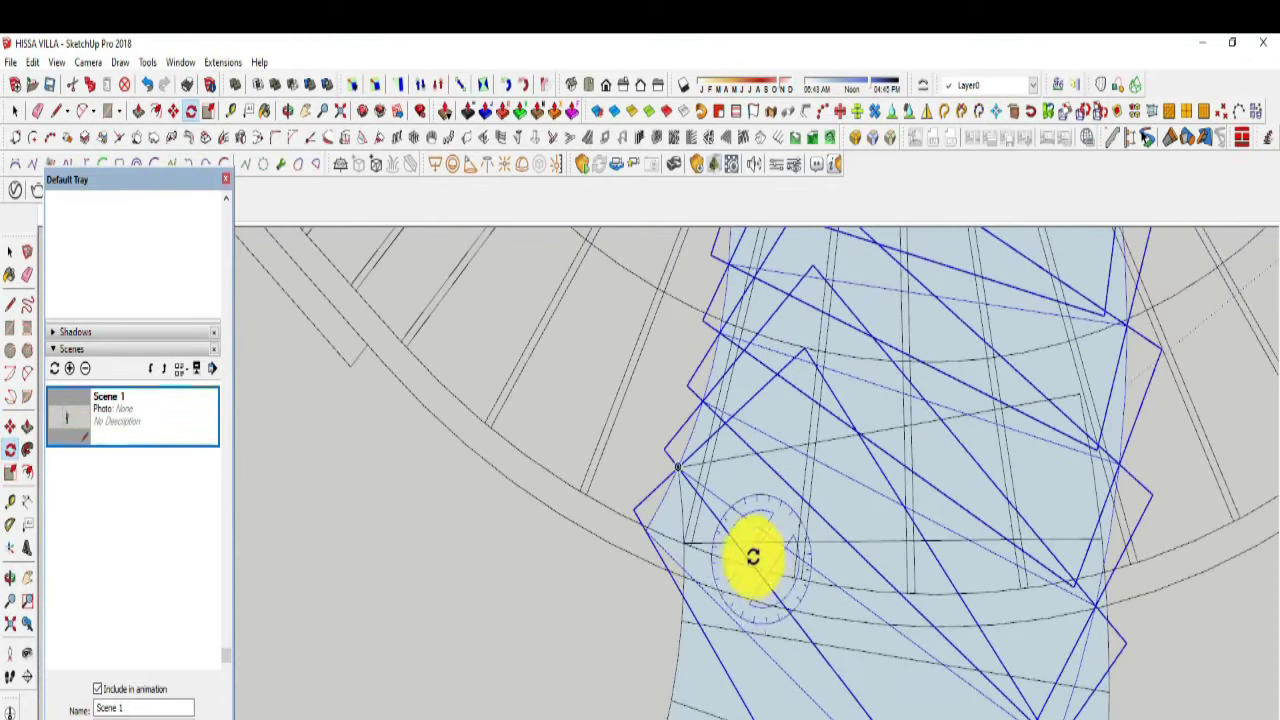
Step: Move the blue tread group back to the centre and rotate it onto the arc
{"action": "left_click", "coordinate": [10, 427]}
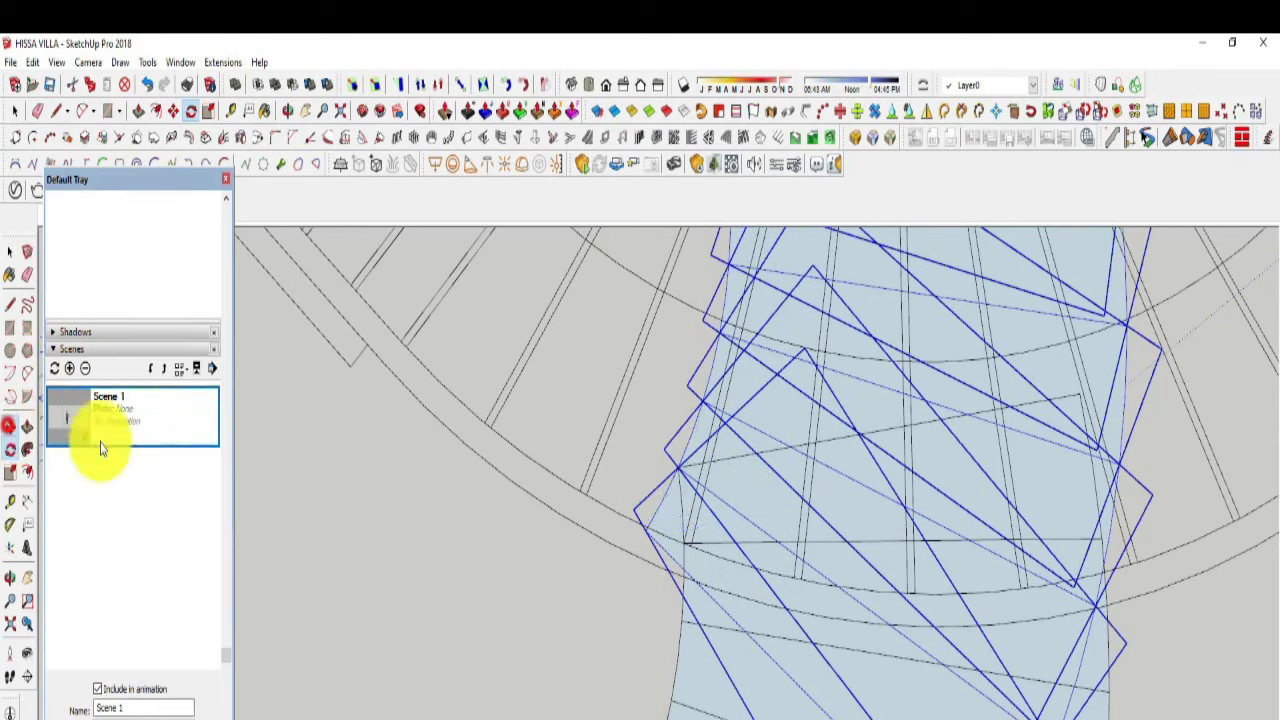
{"action": "left_click", "coordinate": [643, 533]}
{"action": "left_click", "coordinate": [1043, 598]}
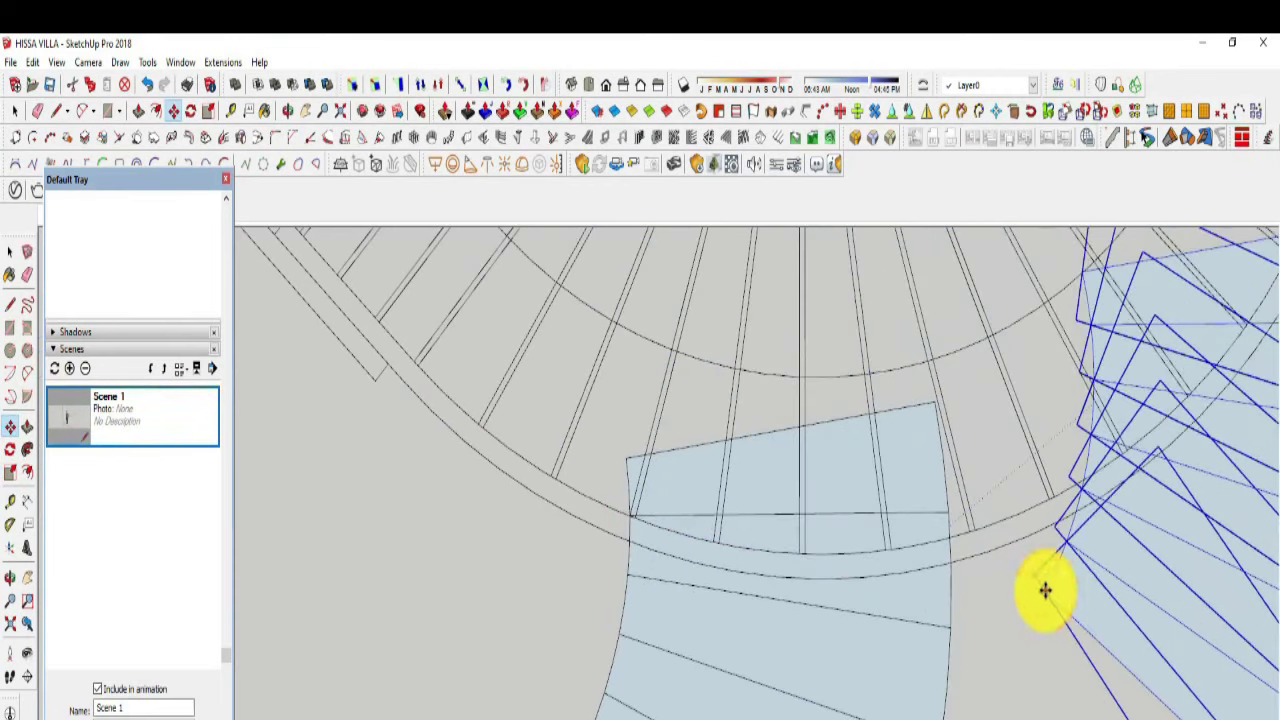
{"action": "left_click", "coordinate": [643, 471]}
{"action": "key", "text": "q"}
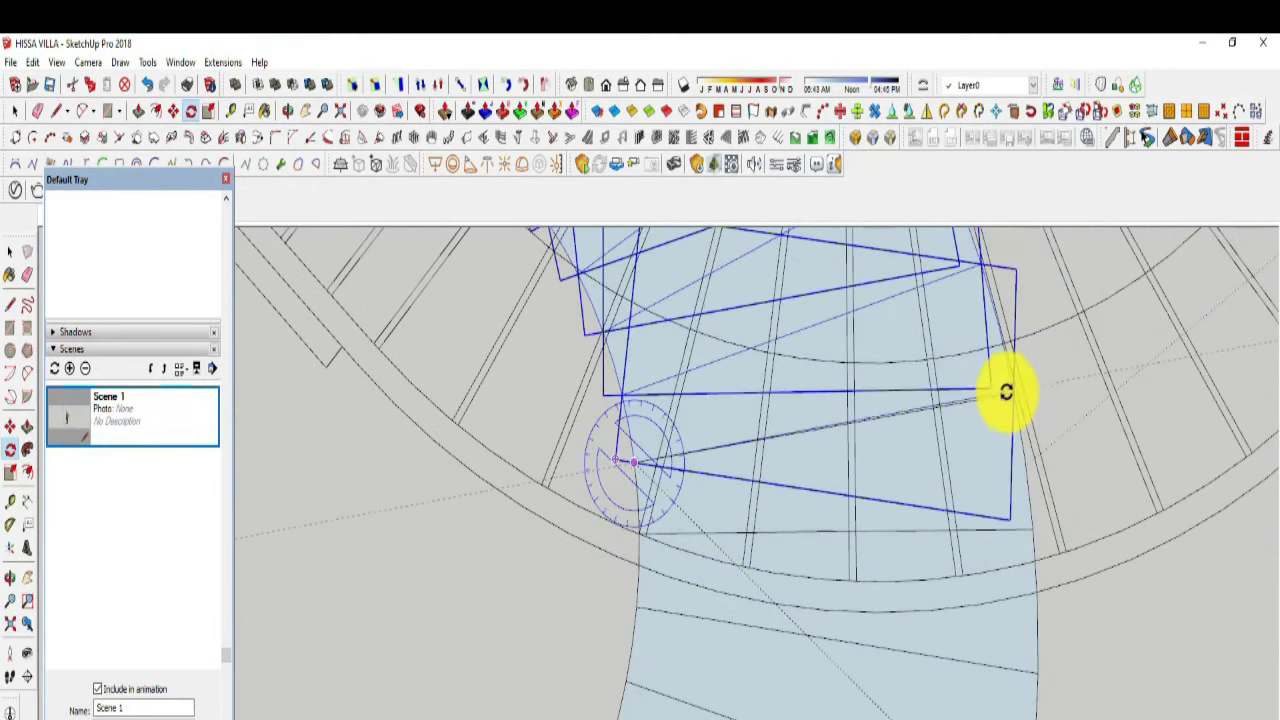
{"action": "left_click", "coordinate": [999, 400]}
{"action": "scroll", "coordinate": [837, 374], "scroll_direction": "up", "scroll_amount": 3}
{"action": "scroll", "coordinate": [846, 506], "scroll_direction": "down", "scroll_amount": 3}
{"action": "scroll", "coordinate": [1043, 491], "scroll_direction": "up", "scroll_amount": 3}
{"action": "scroll", "coordinate": [1030, 388], "scroll_direction": "up", "scroll_amount": 3}
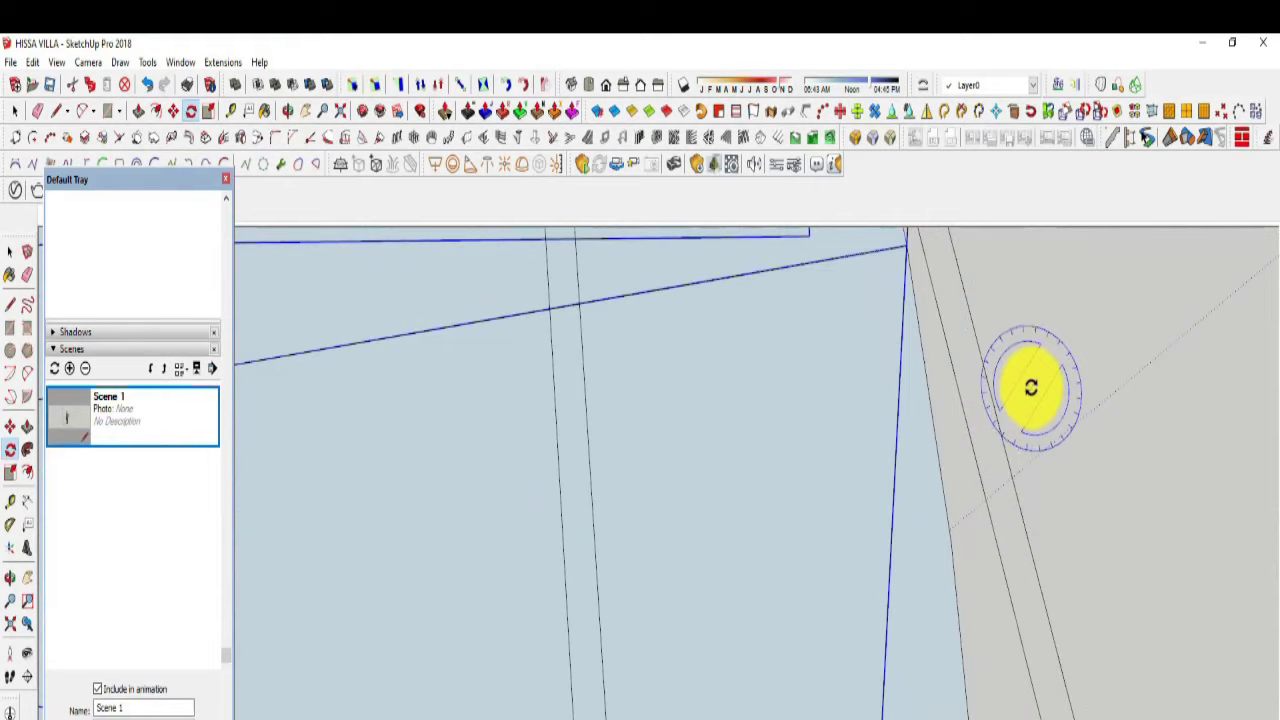
{"action": "scroll", "coordinate": [1030, 388], "scroll_direction": "up", "scroll_amount": 2}
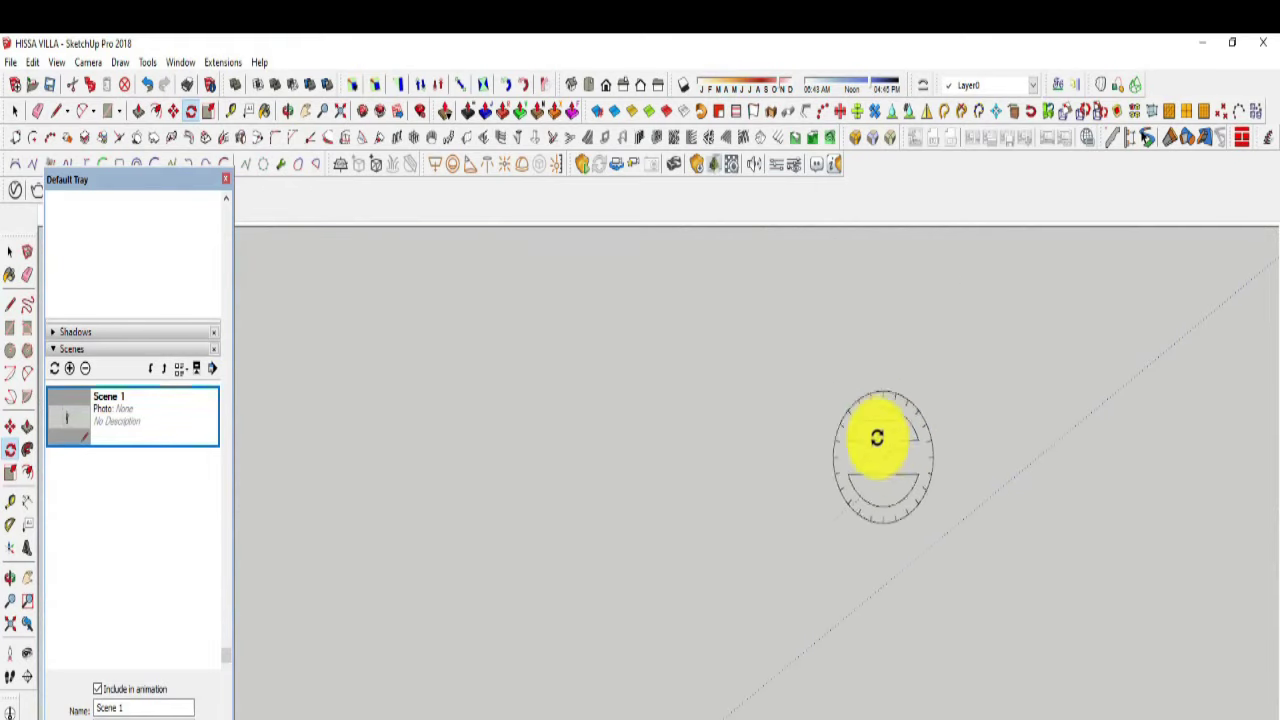
Step: From a front view, move the right blue staircase beside the grey one
{"action": "left_click", "coordinate": [10, 624]}
{"action": "middle_click_drag", "start_coordinate": [742, 538], "coordinate": [914, 671]}
{"action": "scroll", "coordinate": [914, 671], "scroll_direction": "up", "scroll_amount": 3}
{"action": "scroll", "coordinate": [829, 609], "scroll_direction": "up", "scroll_amount": 2}
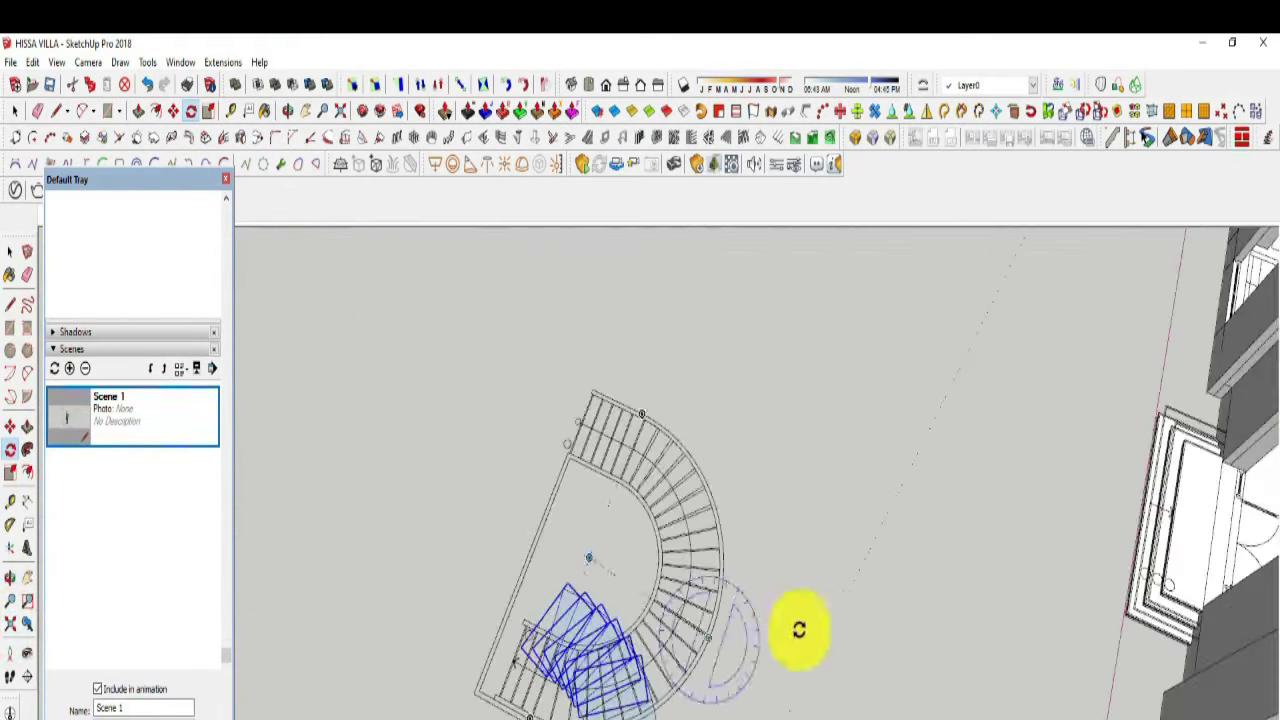
{"action": "middle_click_drag", "start_coordinate": [800, 629], "coordinate": [833, 598]}
{"action": "left_click_drag", "start_coordinate": [833, 598], "coordinate": [754, 508]}
{"action": "left_click", "coordinate": [10, 251]}
{"action": "mouse_move", "coordinate": [640, 560]}
{"action": "middle_mouse_down"}
{"action": "mouse_move", "coordinate": [754, 694]}
{"action": "mouse_move", "coordinate": [647, 414]}
{"action": "middle_mouse_up"}
{"action": "left_click_drag", "start_coordinate": [647, 414], "coordinate": [965, 686]}
{"action": "left_click", "coordinate": [10, 426]}
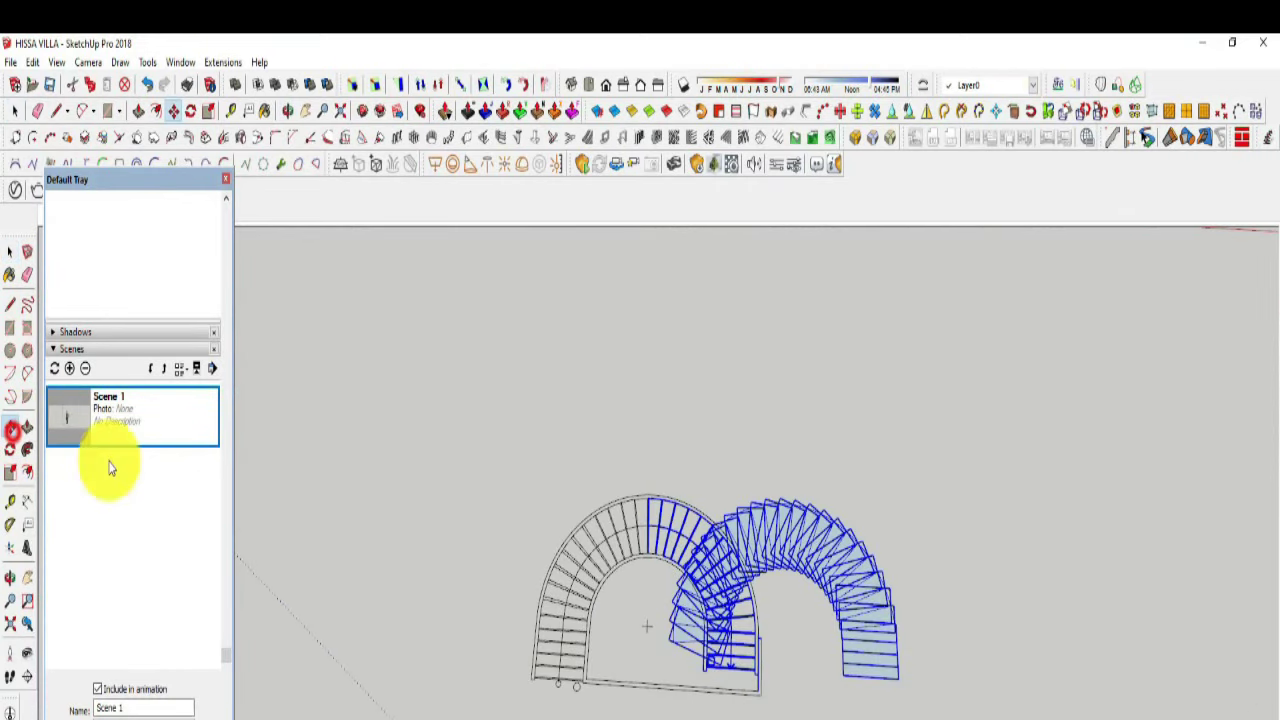
{"action": "left_click", "coordinate": [898, 680]}
{"action": "scroll", "coordinate": [911, 626], "scroll_direction": "up", "scroll_amount": 2}
{"action": "left_click", "coordinate": [911, 626]}
Step: Make the left staircase a group, select it and set the rotation centre
{"action": "left_click", "coordinate": [10, 251]}
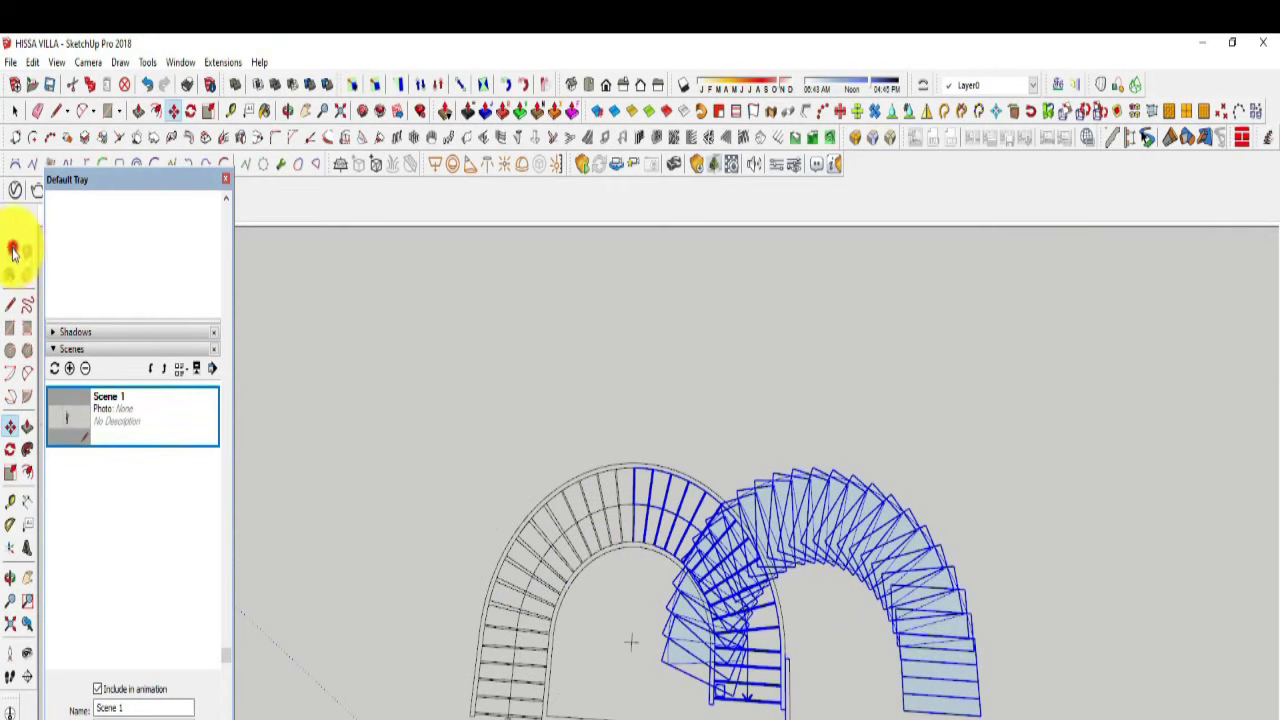
{"action": "triple_click", "coordinate": [577, 575]}
{"action": "right_click", "coordinate": [578, 573]}
{"action": "left_click", "coordinate": [652, 243]}
{"action": "left_click", "coordinate": [1060, 700]}
{"action": "left_click", "coordinate": [640, 677]}
{"action": "left_click_drag", "start_coordinate": [628, 638], "coordinate": [403, 314]}
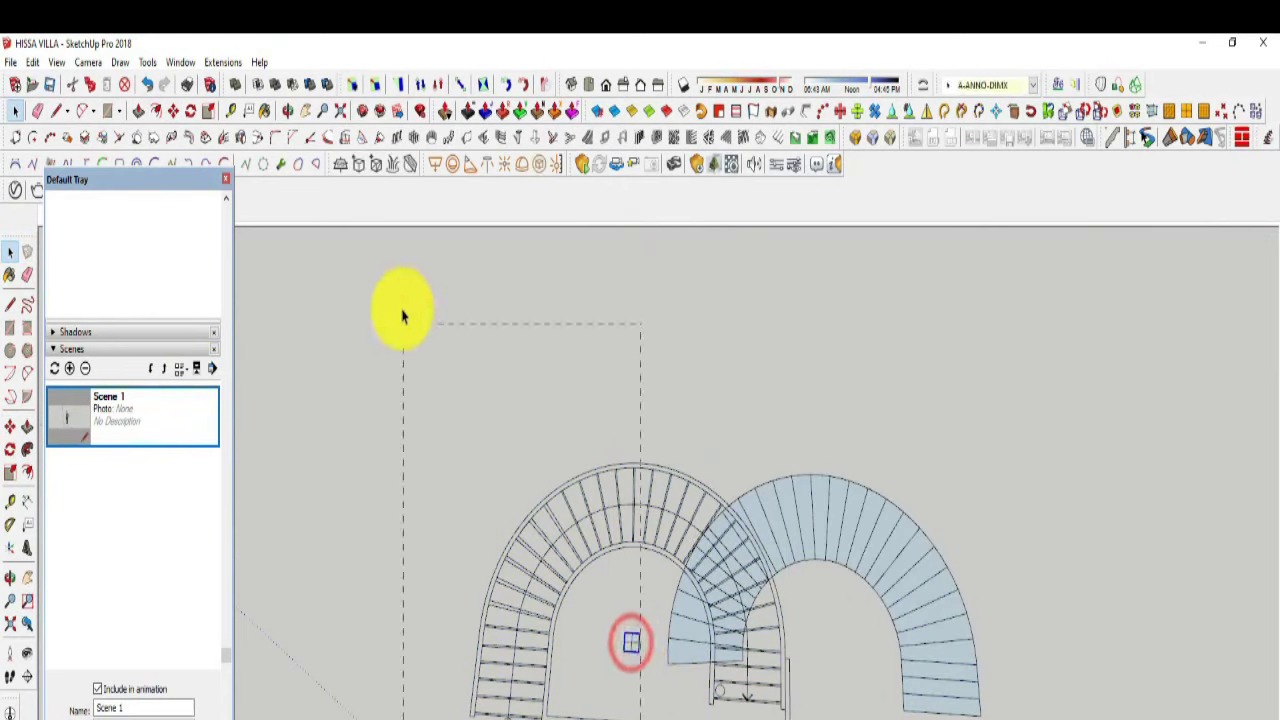
{"action": "left_click", "coordinate": [620, 645]}
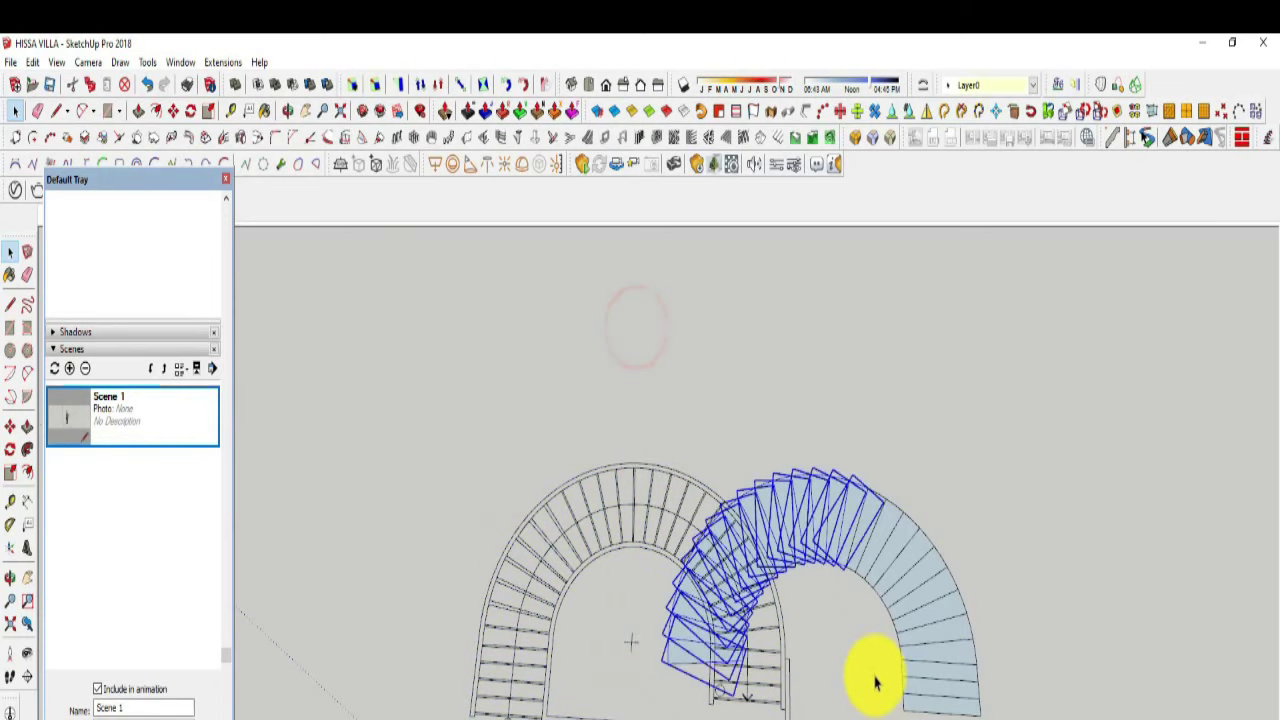
Step: Place the rotated copy and move the blue stair onto the grey stair
{"action": "left_click", "coordinate": [631, 388]}
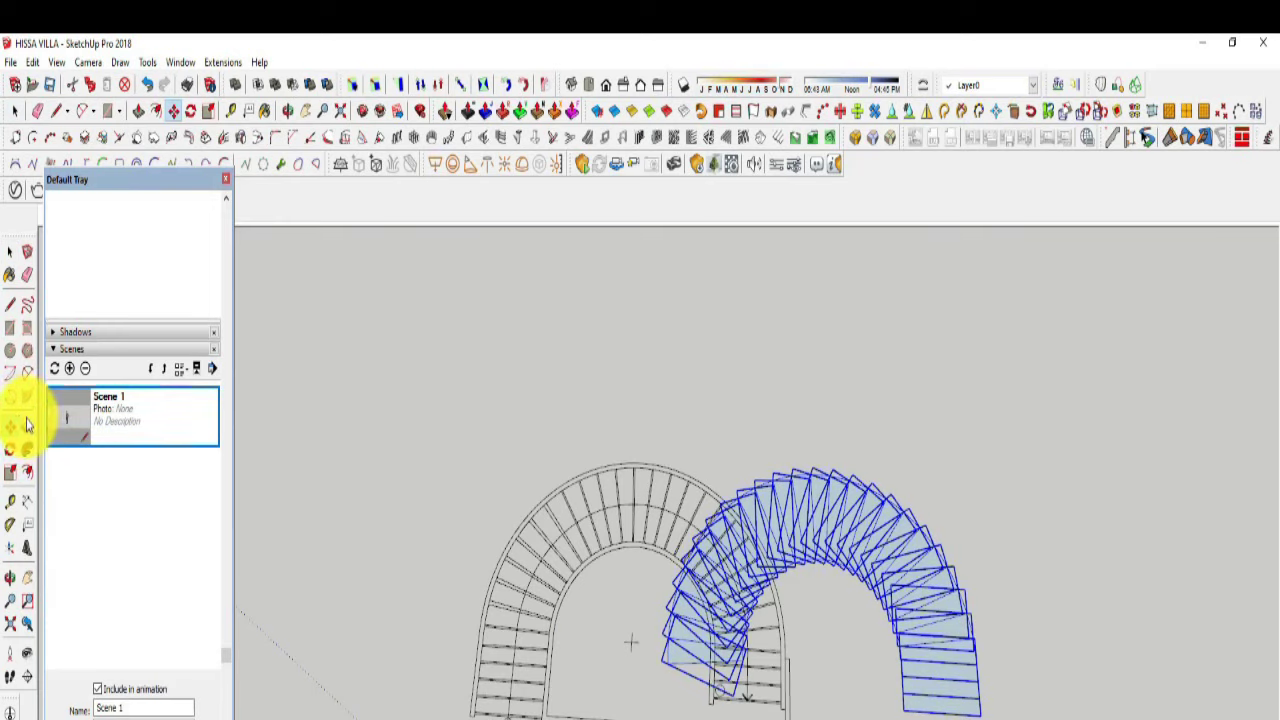
{"action": "left_click", "coordinate": [11, 426]}
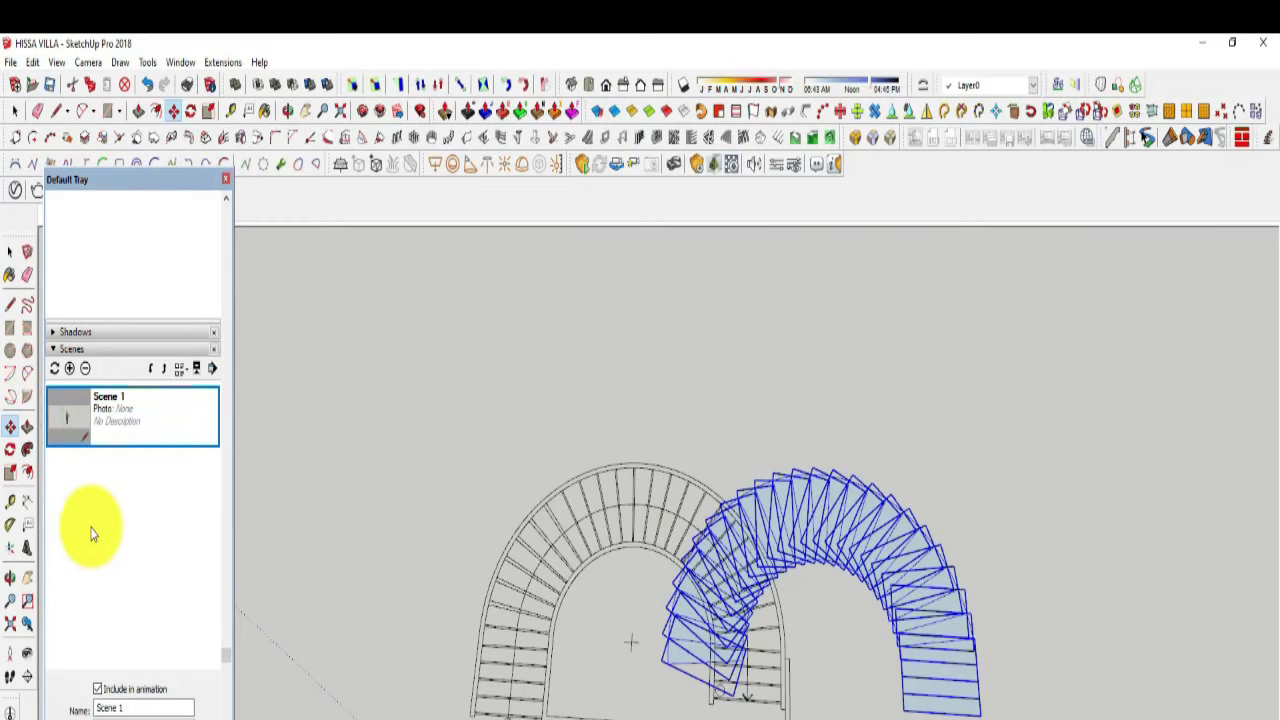
{"action": "left_click", "coordinate": [971, 700]}
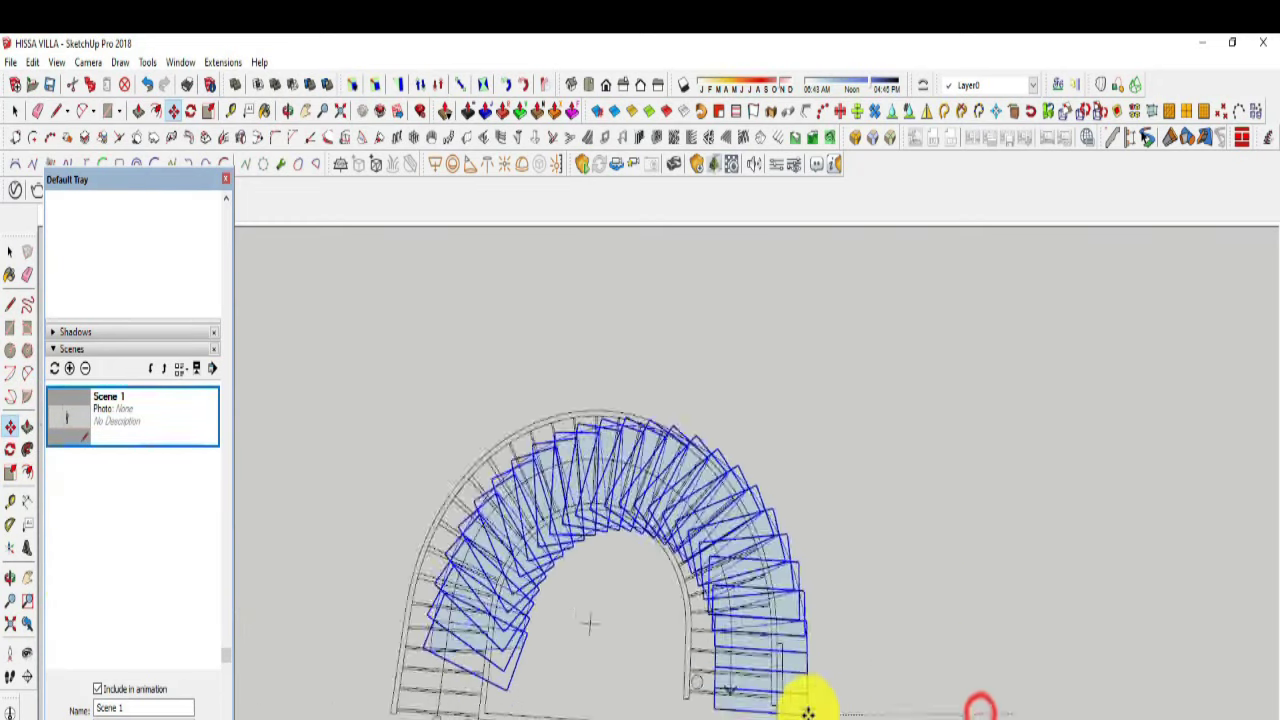
{"action": "scroll", "coordinate": [790, 700], "scroll_direction": "up", "scroll_amount": 3}
Step: Deselect the treads and orbit to a full top view of the semicircular stair
{"action": "mouse_move", "coordinate": [900, 700]}
{"action": "middle_mouse_down"}
{"action": "mouse_move", "coordinate": [644, 651]}
{"action": "mouse_move", "coordinate": [543, 386]}
{"action": "mouse_move", "coordinate": [763, 587]}
{"action": "middle_mouse_up"}
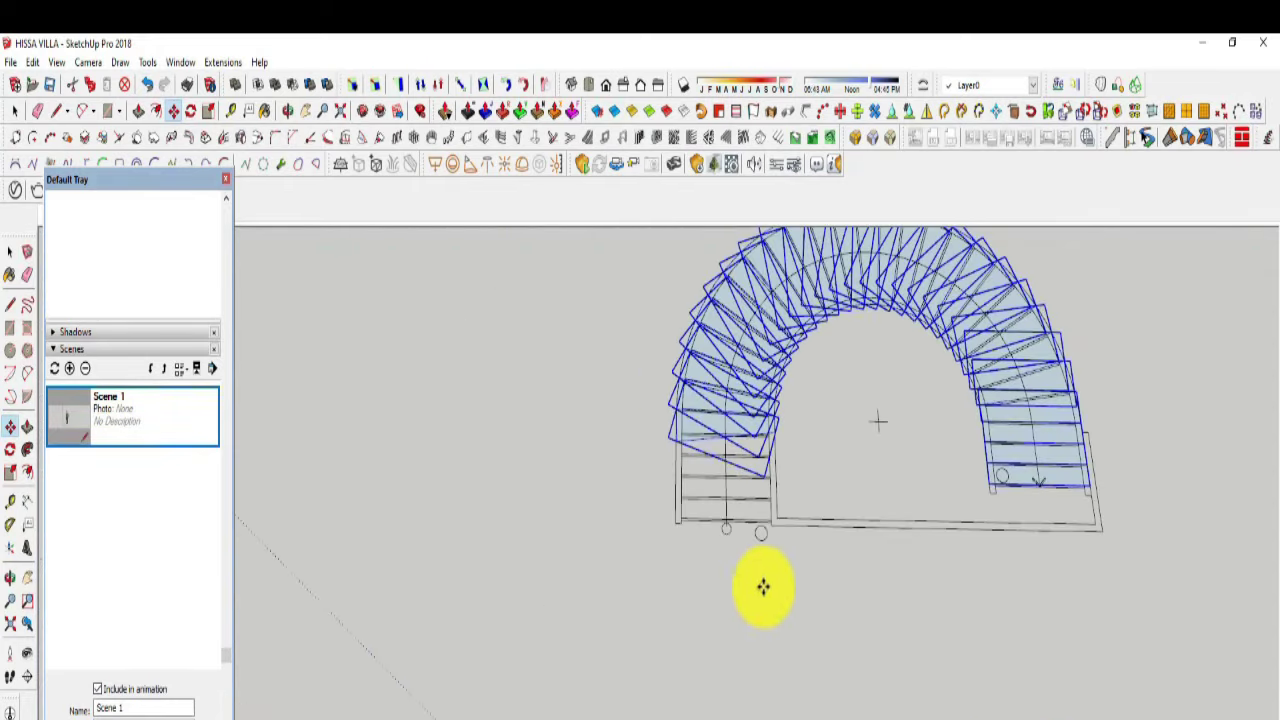
{"action": "left_click", "coordinate": [466, 363]}
{"action": "scroll", "coordinate": [746, 486], "scroll_direction": "up", "scroll_amount": 3}
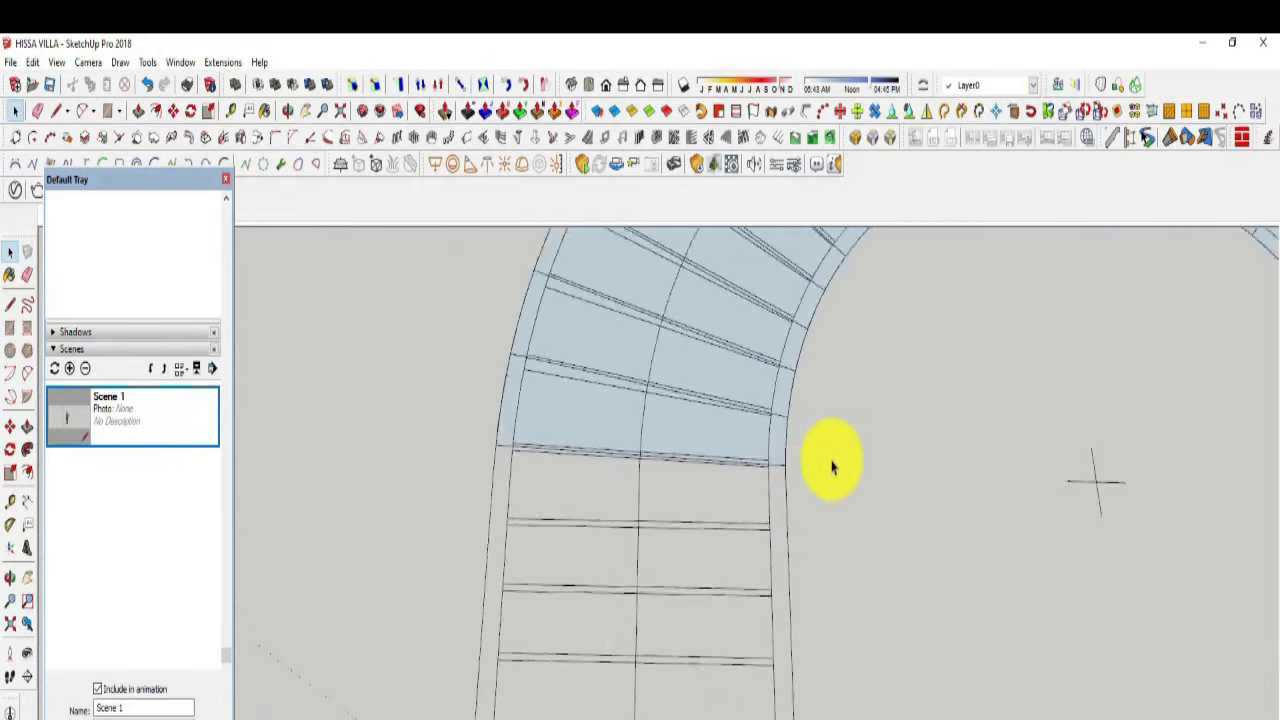
{"action": "scroll", "coordinate": [829, 457], "scroll_direction": "up", "scroll_amount": 3}
{"action": "scroll", "coordinate": [832, 662], "scroll_direction": "down", "scroll_amount": 5}
{"action": "mouse_move", "coordinate": [497, 491]}
{"action": "middle_mouse_down"}
{"action": "mouse_move", "coordinate": [757, 594]}
{"action": "mouse_move", "coordinate": [937, 506]}
{"action": "mouse_move", "coordinate": [840, 592]}
{"action": "mouse_move", "coordinate": [979, 645]}
{"action": "middle_mouse_up"}
Step: Turn the selected blue tread into a component
{"action": "right_click", "coordinate": [988, 642]}
{"action": "left_click", "coordinate": [1031, 237]}
{"action": "left_click", "coordinate": [712, 710]}
Step: Move the tread component near the stair centre and rotate it toward the gap
{"action": "left_click", "coordinate": [10, 427]}
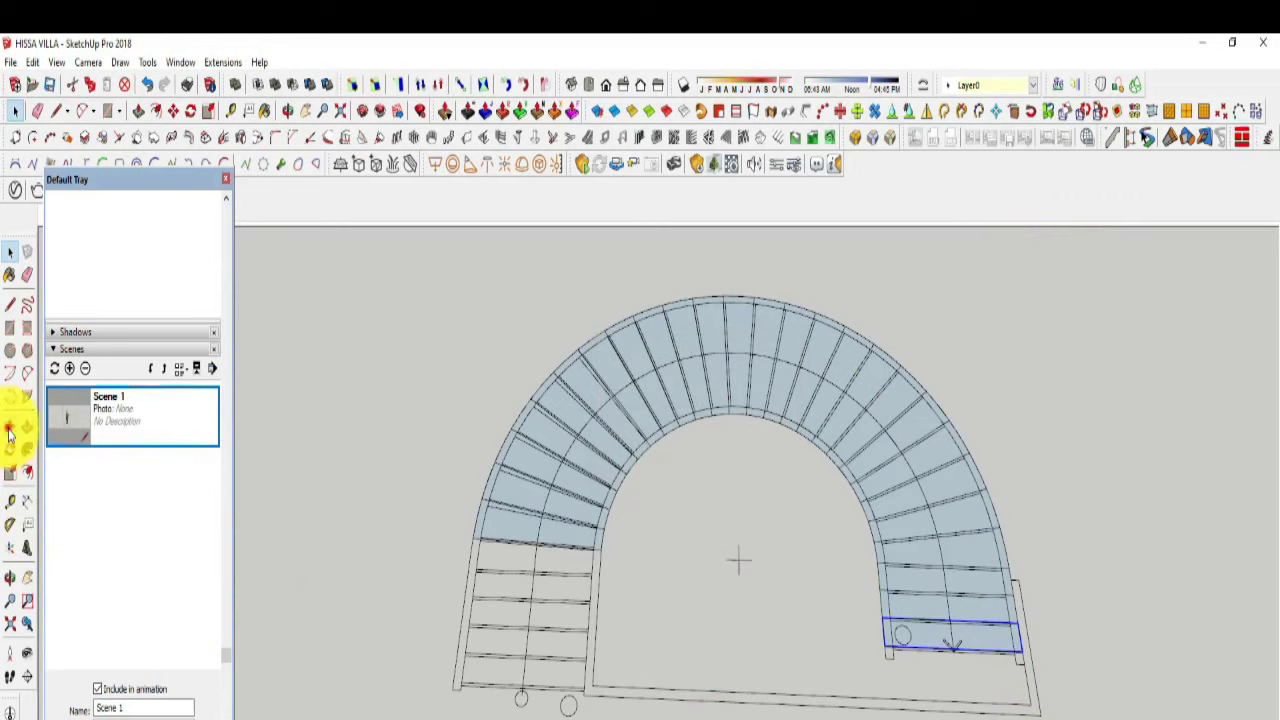
{"action": "left_click", "coordinate": [1017, 648]}
{"action": "left_click", "coordinate": [722, 590]}
{"action": "left_click", "coordinate": [10, 449]}
{"action": "left_click", "coordinate": [666, 640]}
{"action": "left_click", "coordinate": [725, 640]}
{"action": "left_click", "coordinate": [514, 634]}
Step: Move the rotated tread against the stairs' inner edge, snapping to its corner
{"action": "left_click", "coordinate": [10, 427]}
{"action": "left_click", "coordinate": [747, 692]}
{"action": "scroll", "coordinate": [575, 555], "scroll_direction": "up", "scroll_amount": 3}
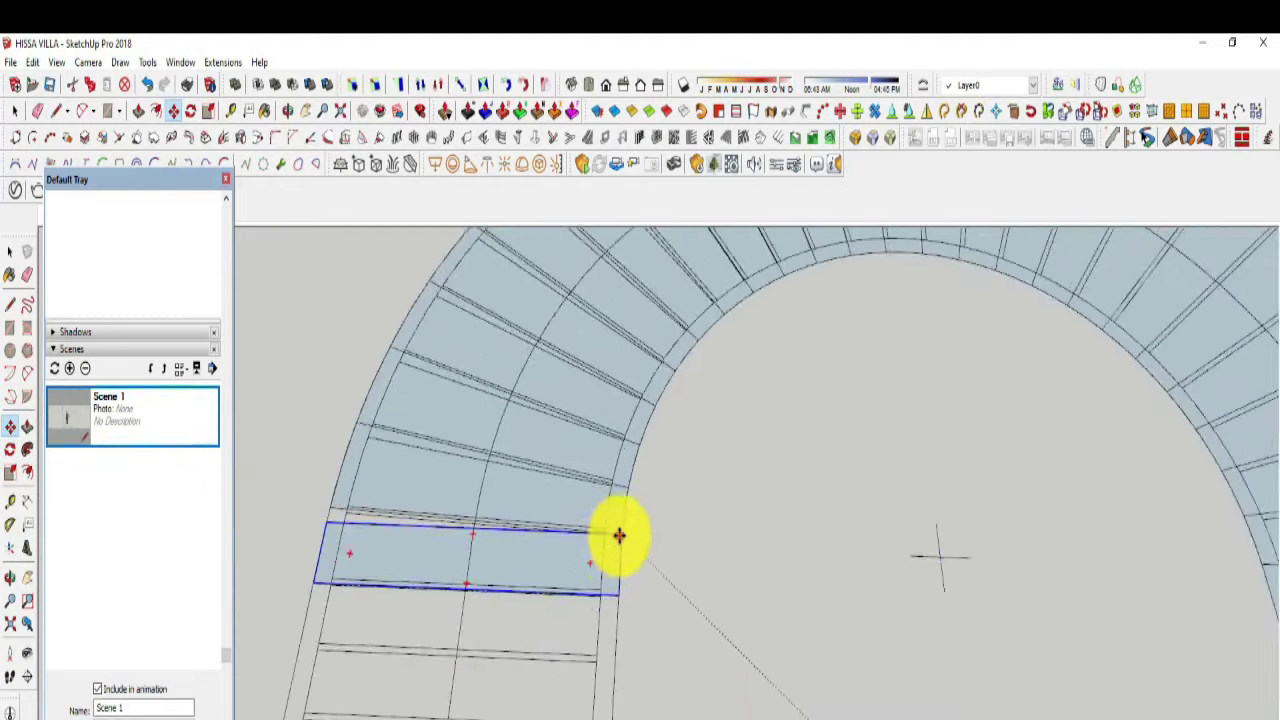
{"action": "left_click", "coordinate": [617, 531]}
{"action": "scroll", "coordinate": [617, 531], "scroll_direction": "down", "scroll_amount": 1}
{"action": "scroll", "coordinate": [549, 591], "scroll_direction": "up", "scroll_amount": 2}
{"action": "scroll", "coordinate": [612, 617], "scroll_direction": "down", "scroll_amount": 1}
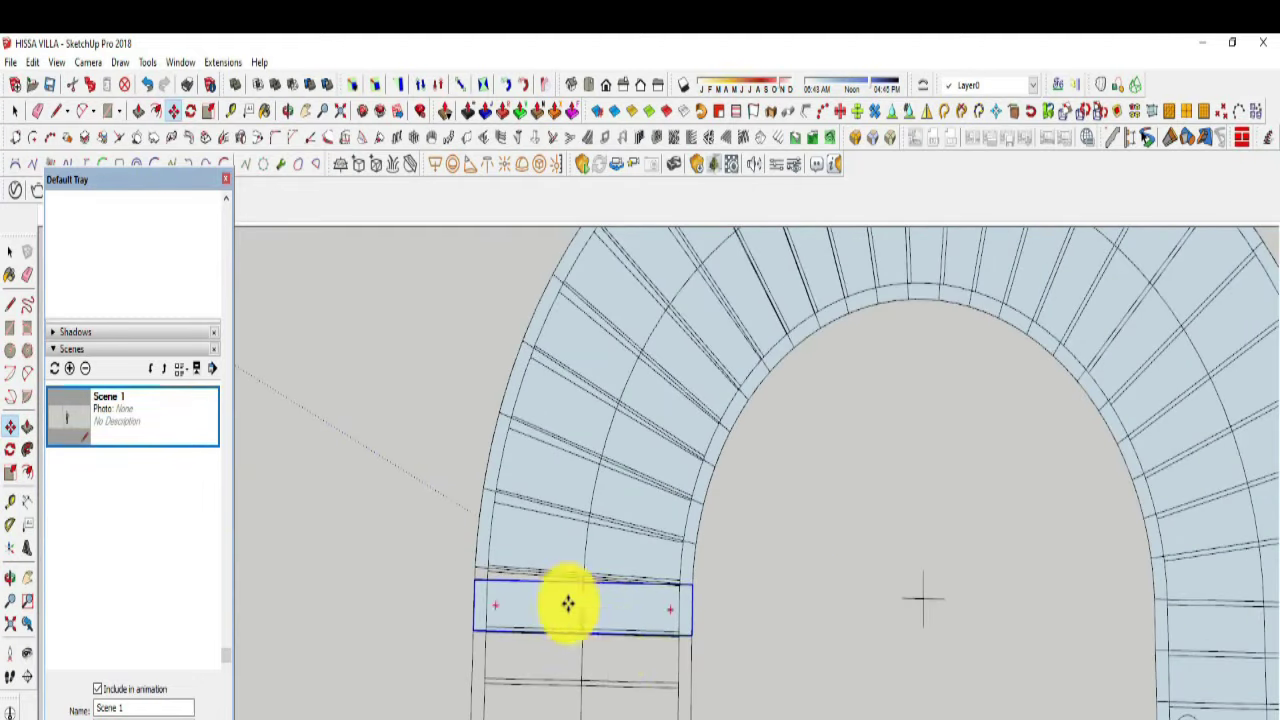
{"action": "scroll", "coordinate": [511, 591], "scroll_direction": "up", "scroll_amount": 1}
{"action": "scroll", "coordinate": [500, 580], "scroll_direction": "up", "scroll_amount": 2}
{"action": "left_click", "coordinate": [766, 584]}
Step: Shift the tread further left into the gap at the arc's end
{"action": "mouse_move", "coordinate": [766, 648]}
{"action": "middle_mouse_down"}
{"action": "mouse_move", "coordinate": [534, 594]}
{"action": "mouse_move", "coordinate": [688, 703]}
{"action": "middle_mouse_up"}
{"action": "left_click", "coordinate": [688, 700]}
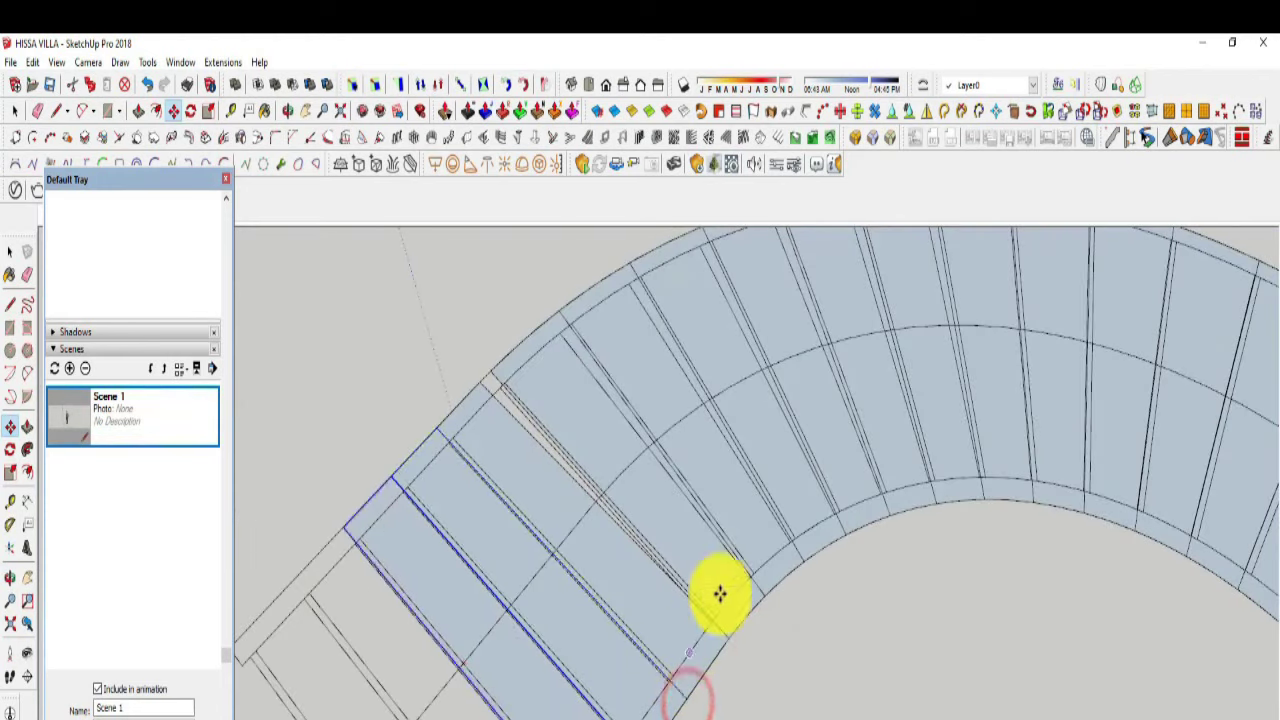
{"action": "middle_click_drag", "start_coordinate": [723, 591], "coordinate": [543, 646]}
{"action": "left_click", "coordinate": [535, 642]}
{"action": "left_click", "coordinate": [567, 645]}
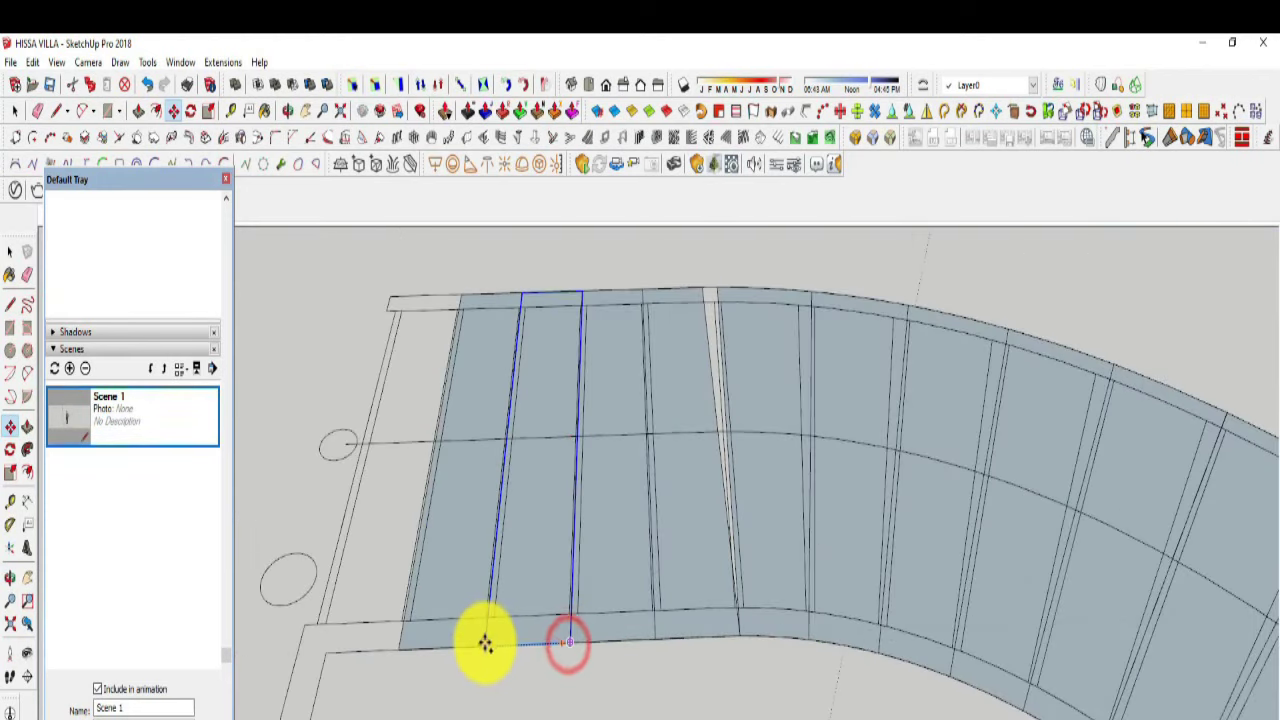
{"action": "left_click", "coordinate": [486, 651]}
Step: Select the tread's face and view the curved stair from above
{"action": "mouse_move", "coordinate": [531, 654]}
{"action": "middle_mouse_down"}
{"action": "mouse_move", "coordinate": [845, 690]}
{"action": "mouse_move", "coordinate": [640, 500]}
{"action": "mouse_move", "coordinate": [563, 509]}
{"action": "mouse_move", "coordinate": [971, 500]}
{"action": "mouse_move", "coordinate": [710, 688]}
{"action": "mouse_move", "coordinate": [640, 712]}
{"action": "middle_mouse_up"}
{"action": "right_click", "coordinate": [710, 688]}
{"action": "left_click", "coordinate": [757, 176]}
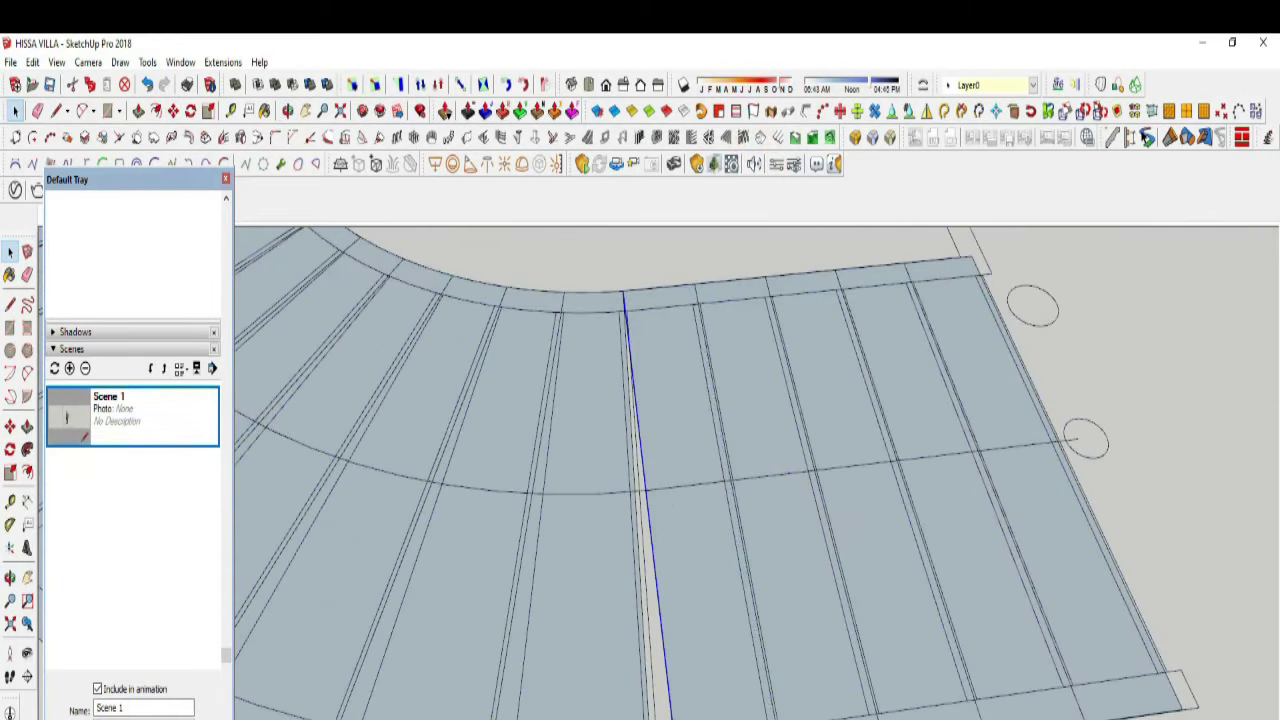
{"action": "scroll", "coordinate": [797, 657], "scroll_direction": "down", "scroll_amount": 5}
{"action": "middle_click_drag", "start_coordinate": [797, 657], "coordinate": [987, 671]}
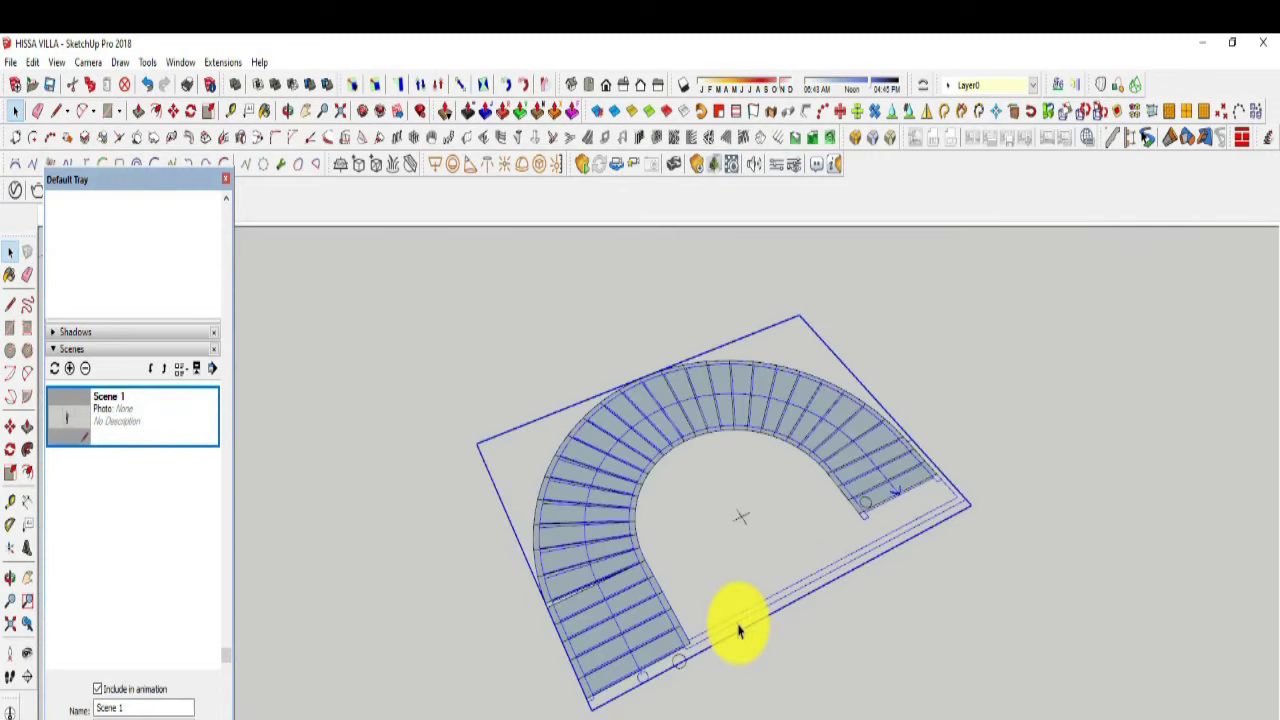
{"action": "middle_click_drag", "start_coordinate": [874, 677], "coordinate": [724, 608]}
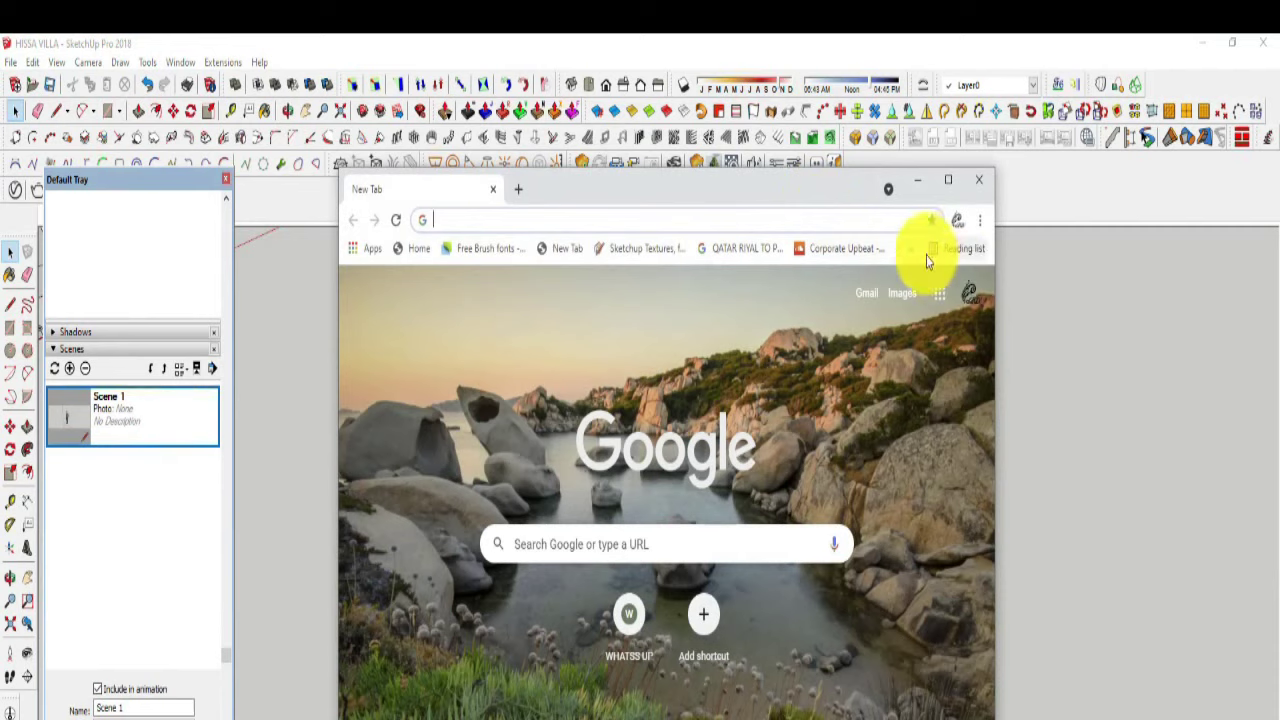
Step: Open the bookmarked YouTube channel and its AUTOCAD WORKS #5 video
{"action": "left_click", "coordinate": [910, 248]}
{"action": "left_click", "coordinate": [750, 445]}
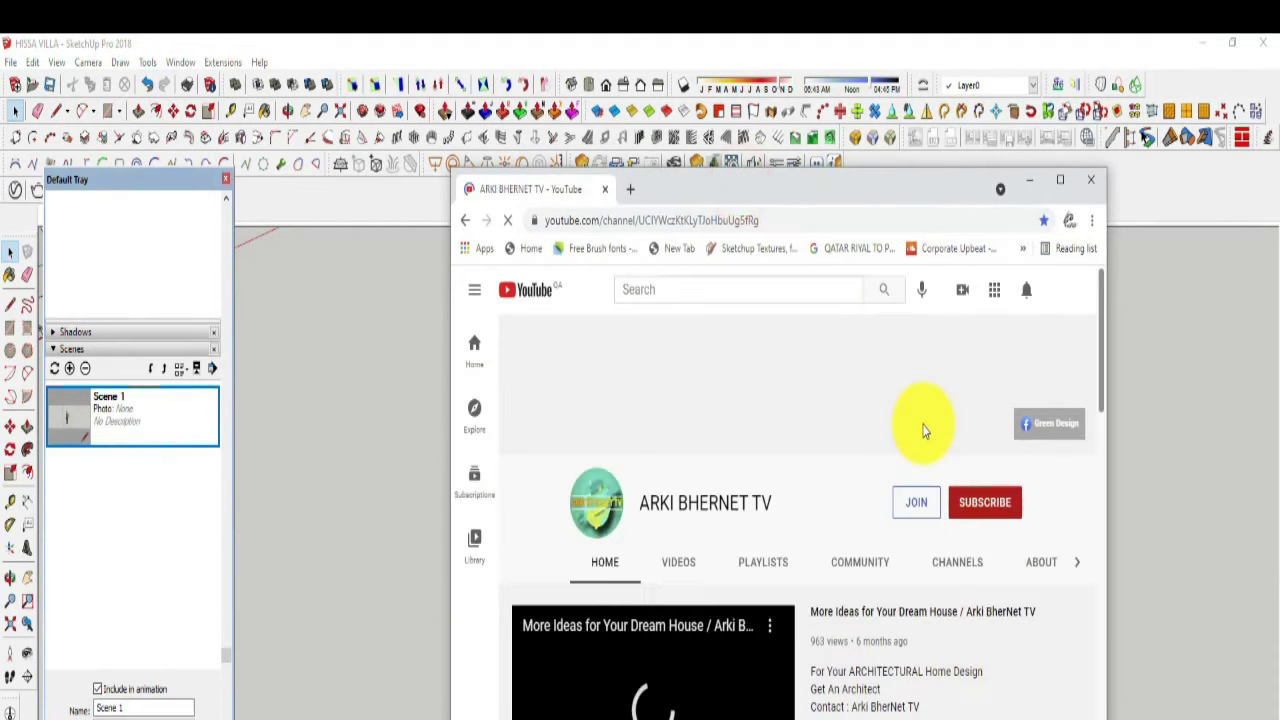
{"action": "scroll", "coordinate": [615, 625], "scroll_direction": "down", "scroll_amount": 3}
{"action": "left_click", "coordinate": [587, 607]}
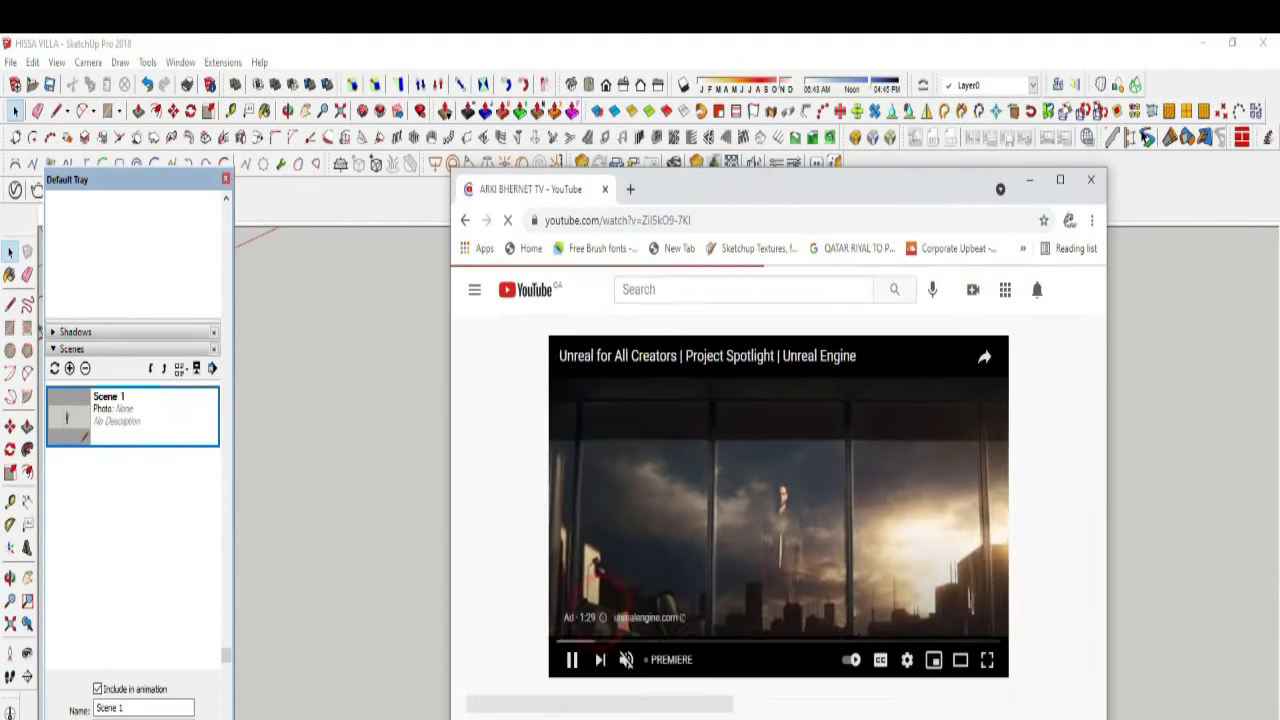
{"action": "left_click_drag", "start_coordinate": [846, 190], "coordinate": [771, 188]}
{"action": "scroll", "coordinate": [651, 631], "scroll_direction": "down", "scroll_amount": 3}
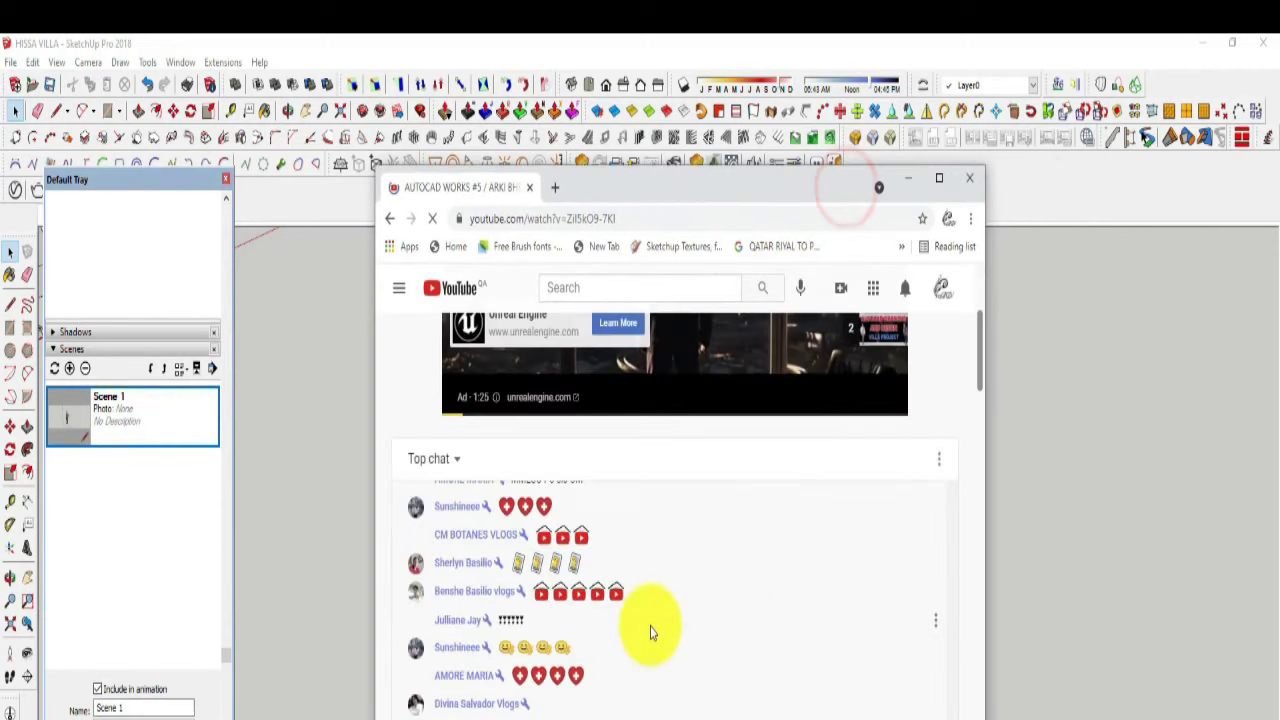
{"action": "left_click_drag", "start_coordinate": [980, 368], "coordinate": [985, 430]}
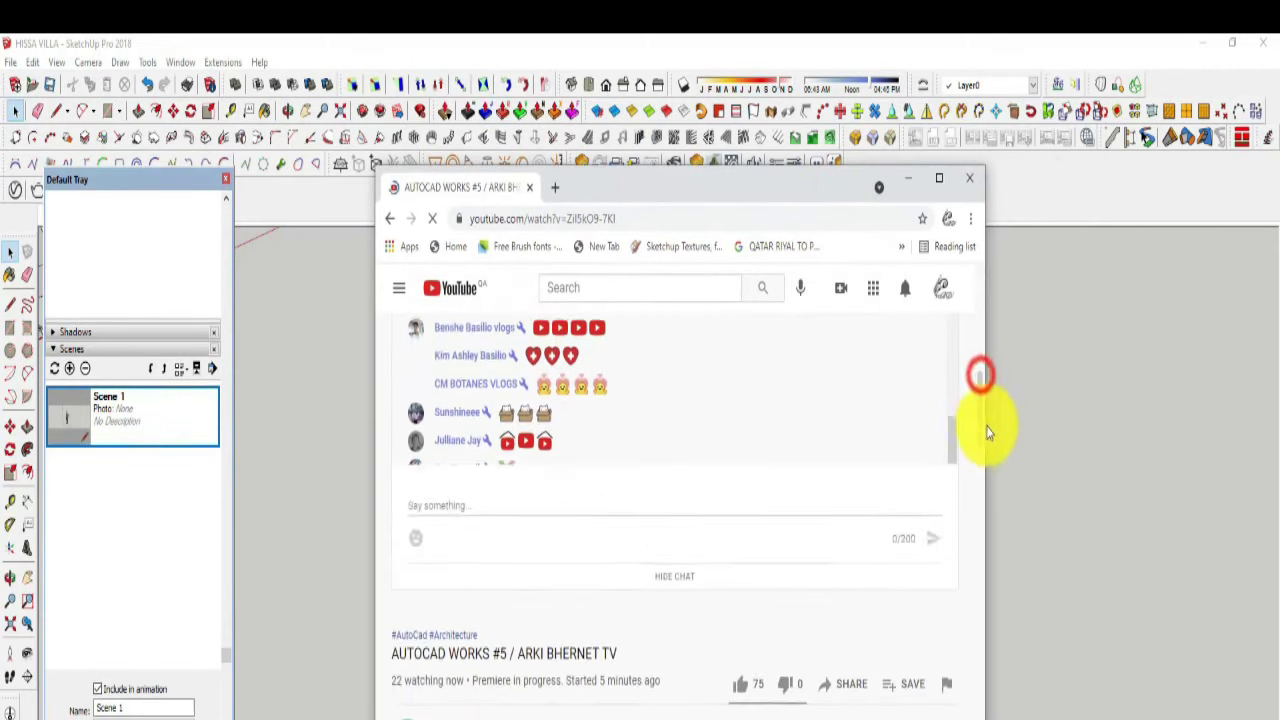
Step: Try joining the premiere's live chat, then return to the video page
{"action": "left_click", "coordinate": [432, 525]}
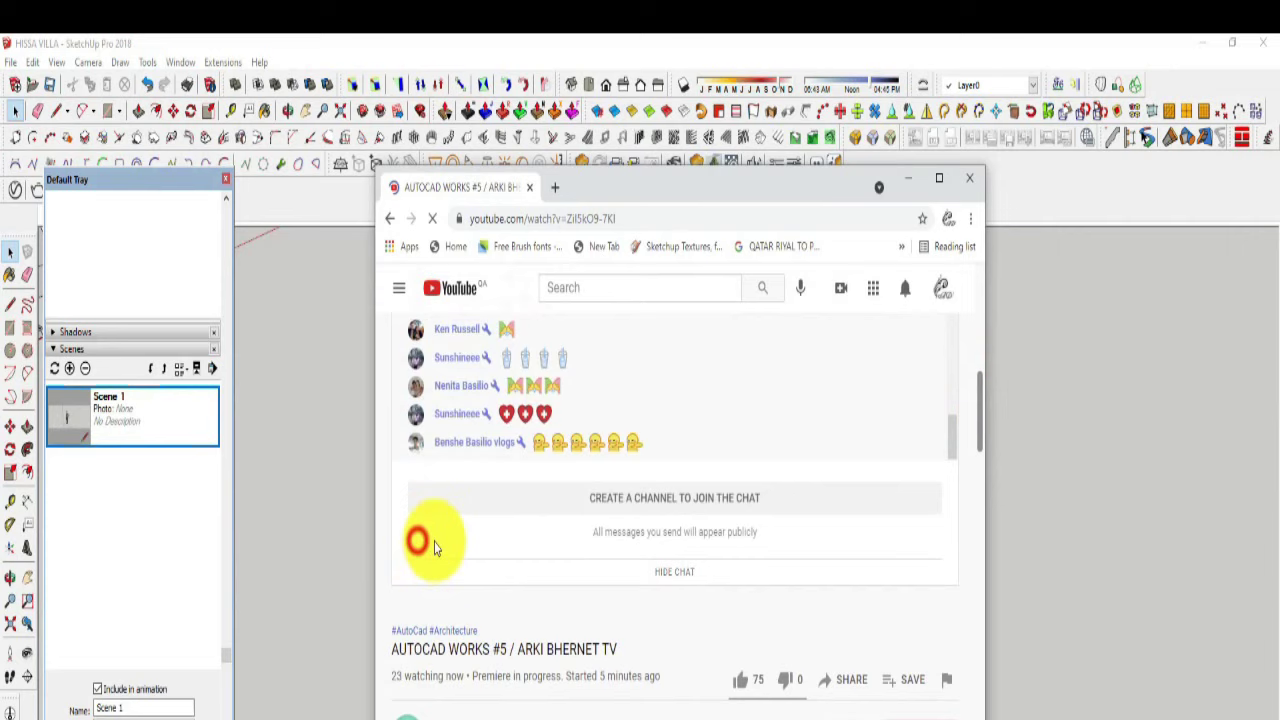
{"action": "left_click", "coordinate": [390, 218]}
{"action": "left_click", "coordinate": [390, 218]}
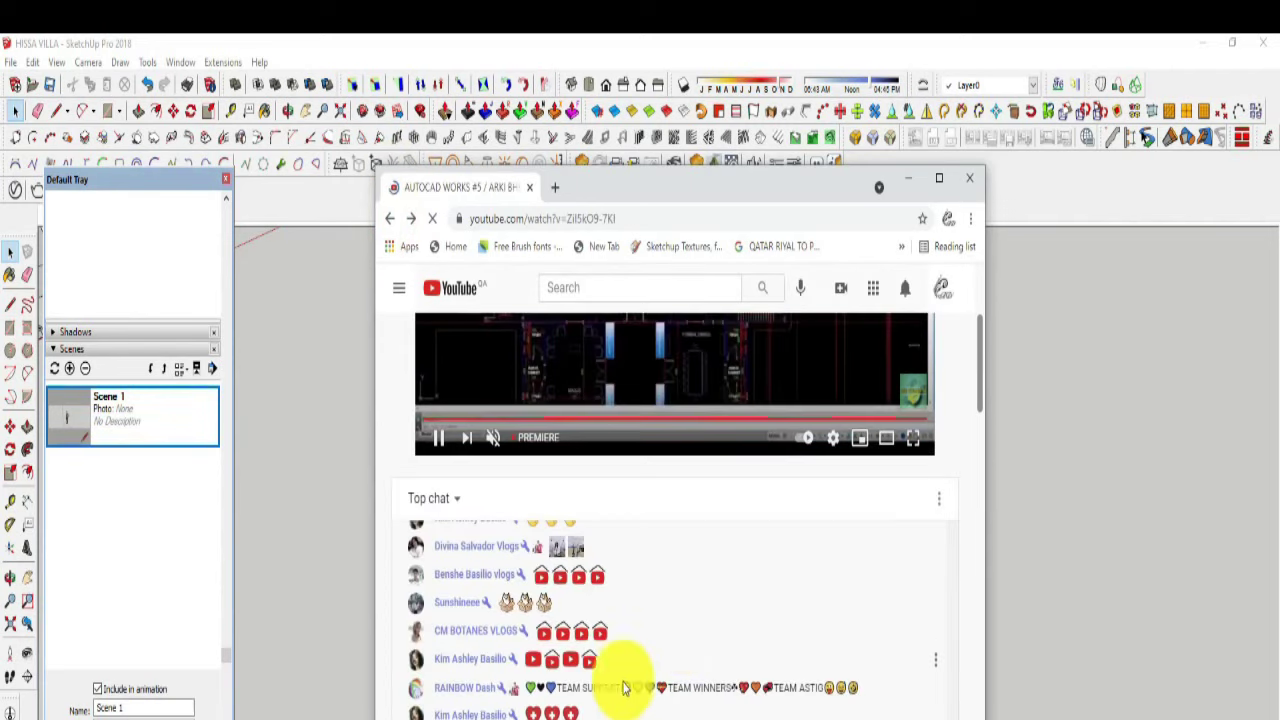
{"action": "left_click_drag", "start_coordinate": [749, 191], "coordinate": [823, 139]}
{"action": "left_click_drag", "start_coordinate": [1055, 335], "coordinate": [1058, 390]}
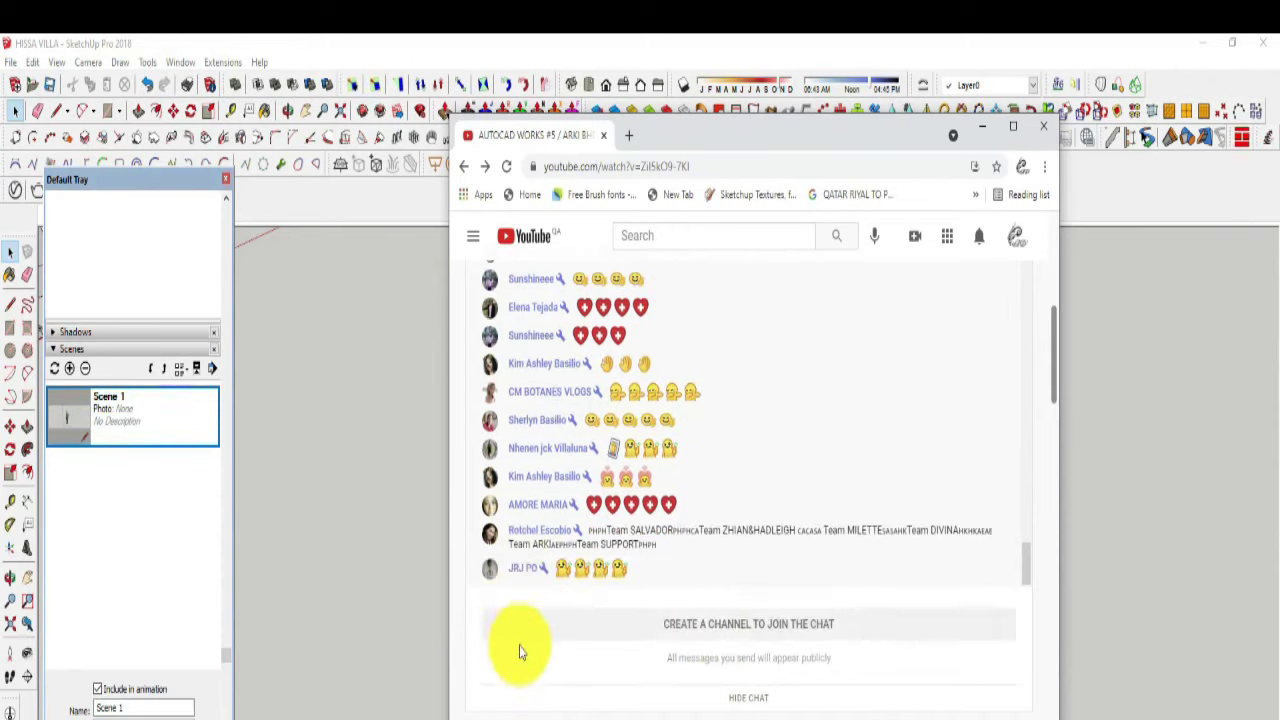
{"action": "left_click", "coordinate": [1023, 563]}
{"action": "left_click", "coordinate": [816, 659]}
Step: Attempt a live chat message, triggering the Create a channel prompt, then cancel it
{"action": "left_click", "coordinate": [608, 657]}
{"action": "left_click", "coordinate": [700, 671]}
{"action": "left_click", "coordinate": [495, 663]}
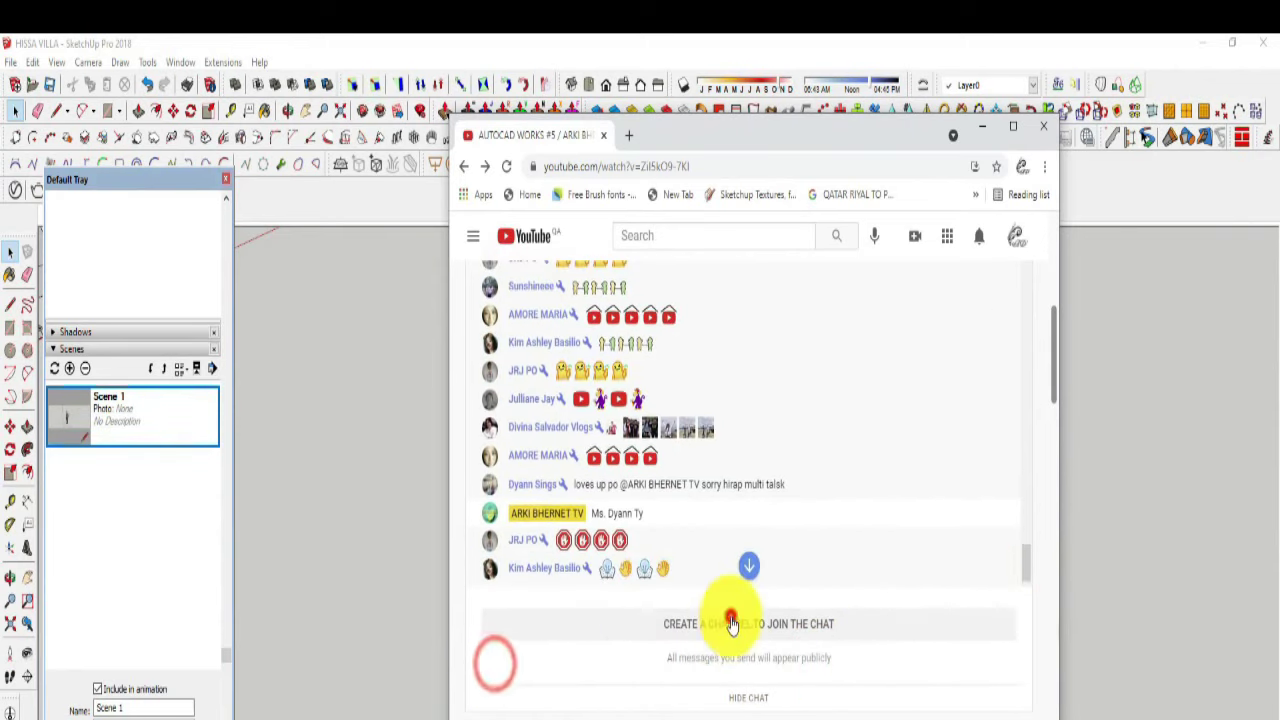
{"action": "left_click", "coordinate": [731, 623]}
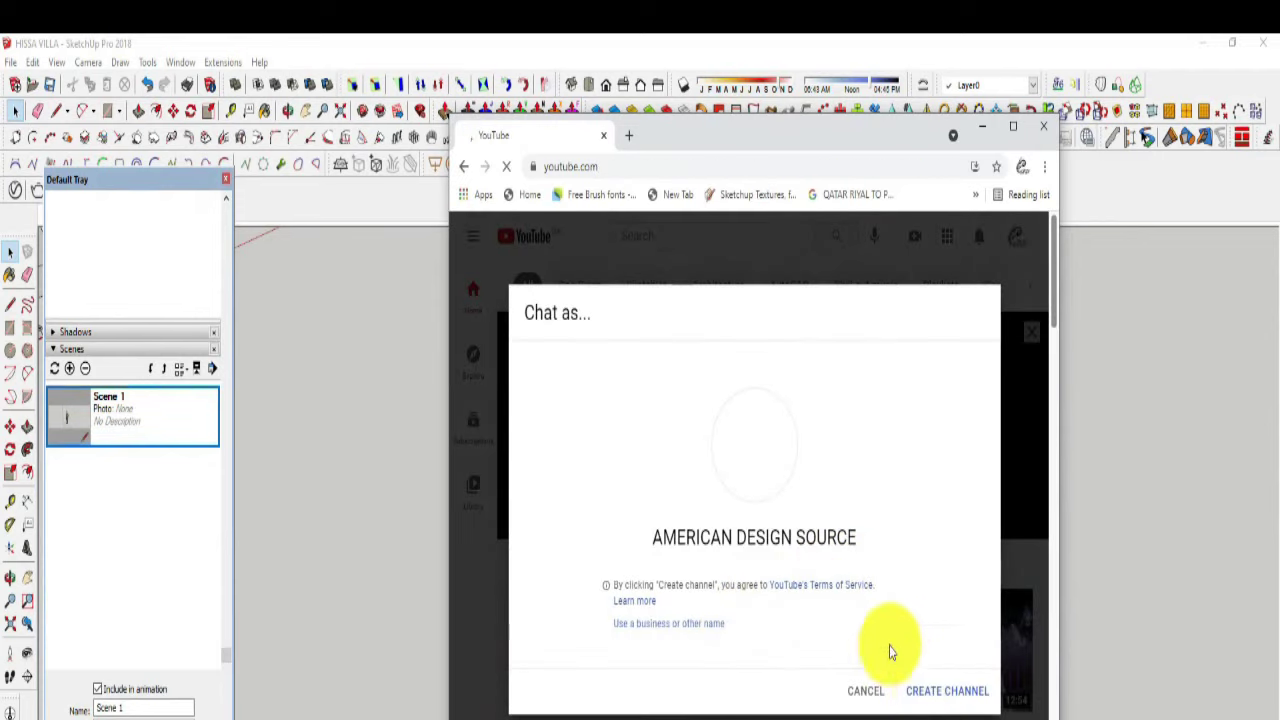
{"action": "scroll", "coordinate": [794, 674], "scroll_direction": "down", "scroll_amount": 3}
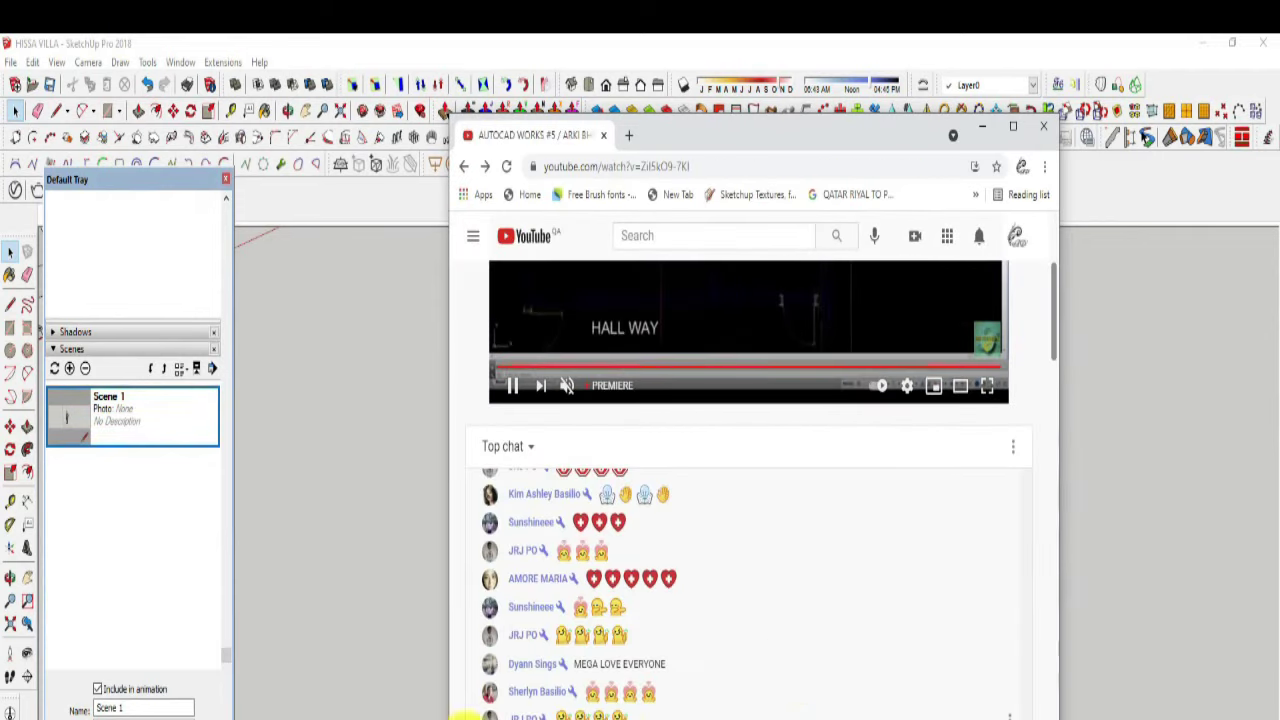
{"action": "scroll", "coordinate": [763, 334], "scroll_direction": "up", "scroll_amount": 3}
{"action": "scroll", "coordinate": [808, 643], "scroll_direction": "down", "scroll_amount": 7}
Step: Like the AUTOCAD WORKS #5 premiere, bringing it to 77 likes, and return to SketchUp
{"action": "left_click", "coordinate": [814, 603]}
{"action": "scroll", "coordinate": [829, 690], "scroll_direction": "down", "scroll_amount": 3}
{"action": "scroll", "coordinate": [1045, 710], "scroll_direction": "up", "scroll_amount": 3}
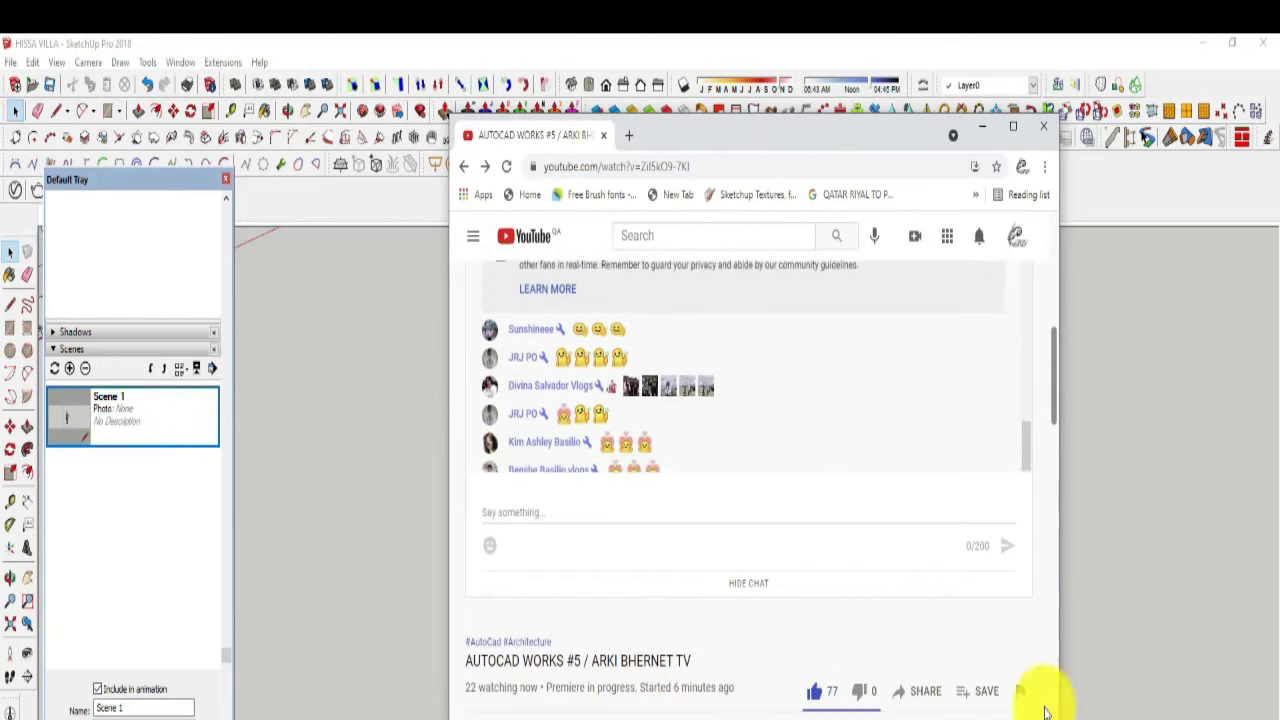
{"action": "left_click", "coordinate": [1174, 616]}
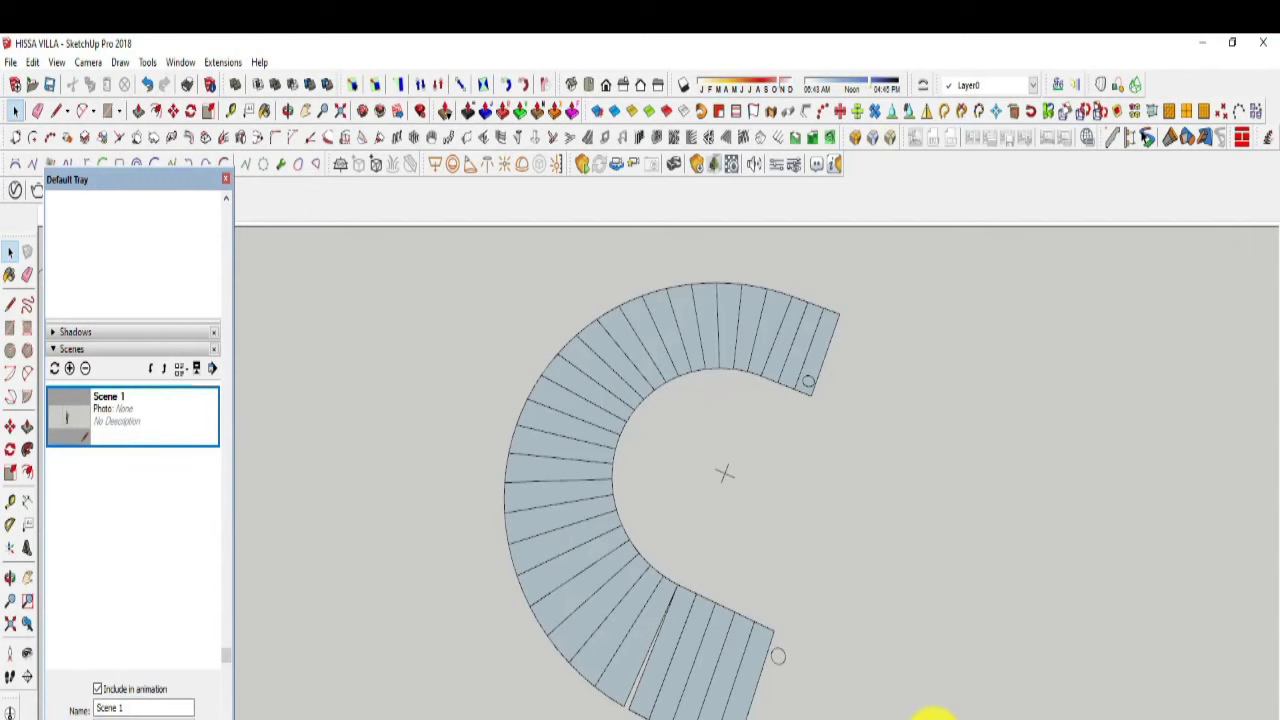
Step: Draw a line splitting a tread at the arc's end and view the whole stair
{"action": "scroll", "coordinate": [948, 708], "scroll_direction": "up", "scroll_amount": 2}
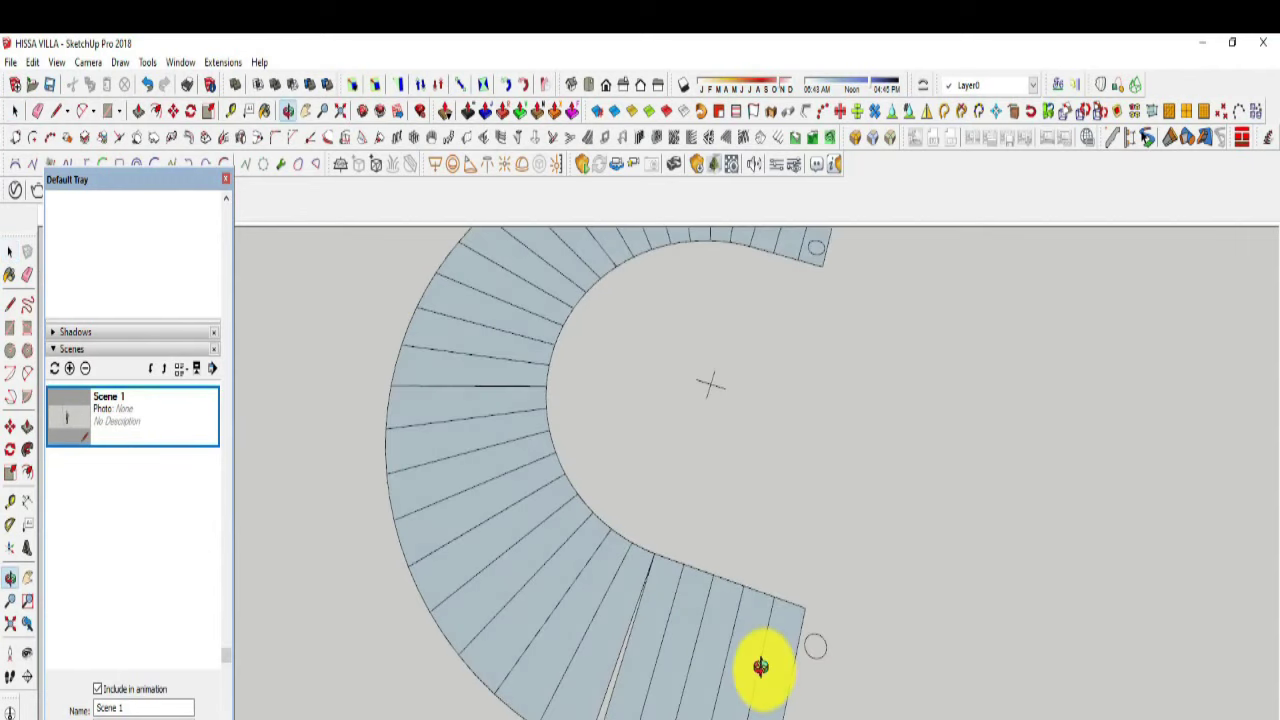
{"action": "scroll", "coordinate": [760, 674], "scroll_direction": "up", "scroll_amount": 3}
{"action": "key", "text": "l"}
{"action": "scroll", "coordinate": [650, 525], "scroll_direction": "up", "scroll_amount": 1}
{"action": "left_click", "coordinate": [650, 525]}
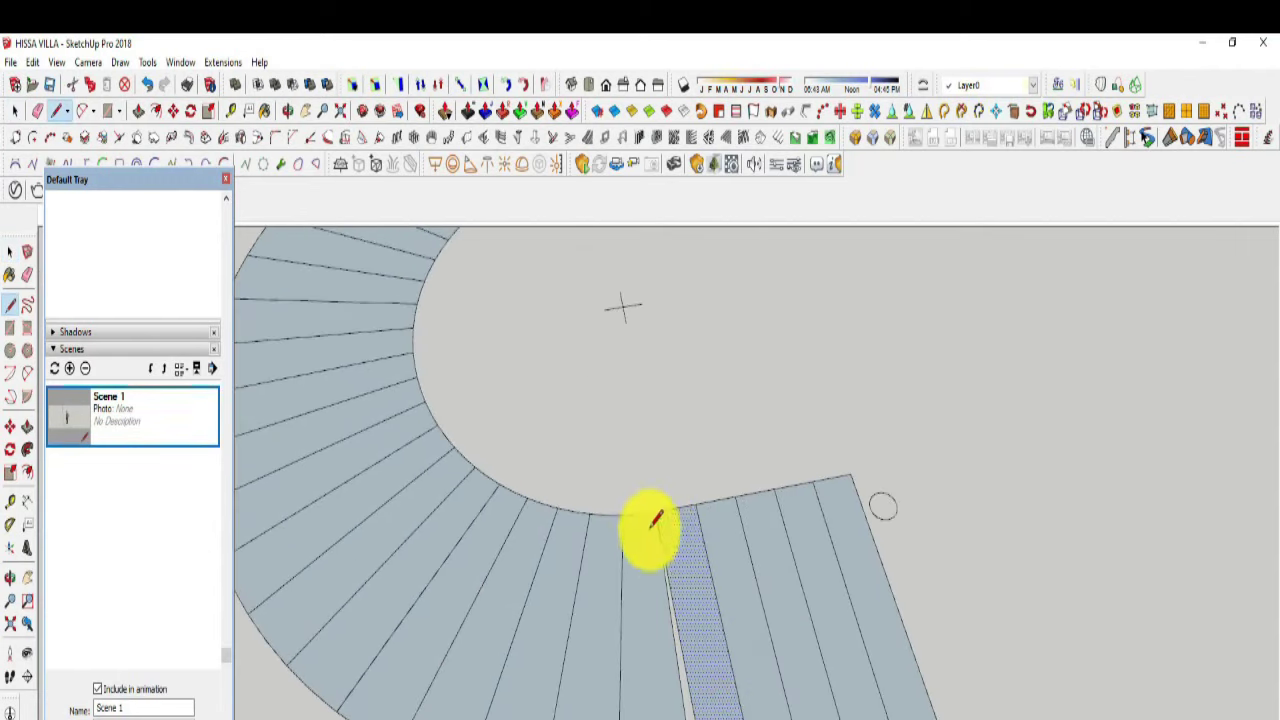
{"action": "mouse_move", "coordinate": [700, 715]}
{"action": "middle_mouse_down"}
{"action": "mouse_move", "coordinate": [743, 715]}
{"action": "mouse_move", "coordinate": [771, 663]}
{"action": "middle_mouse_up"}
{"action": "key", "text": "e"}
{"action": "left_click", "coordinate": [10, 250]}
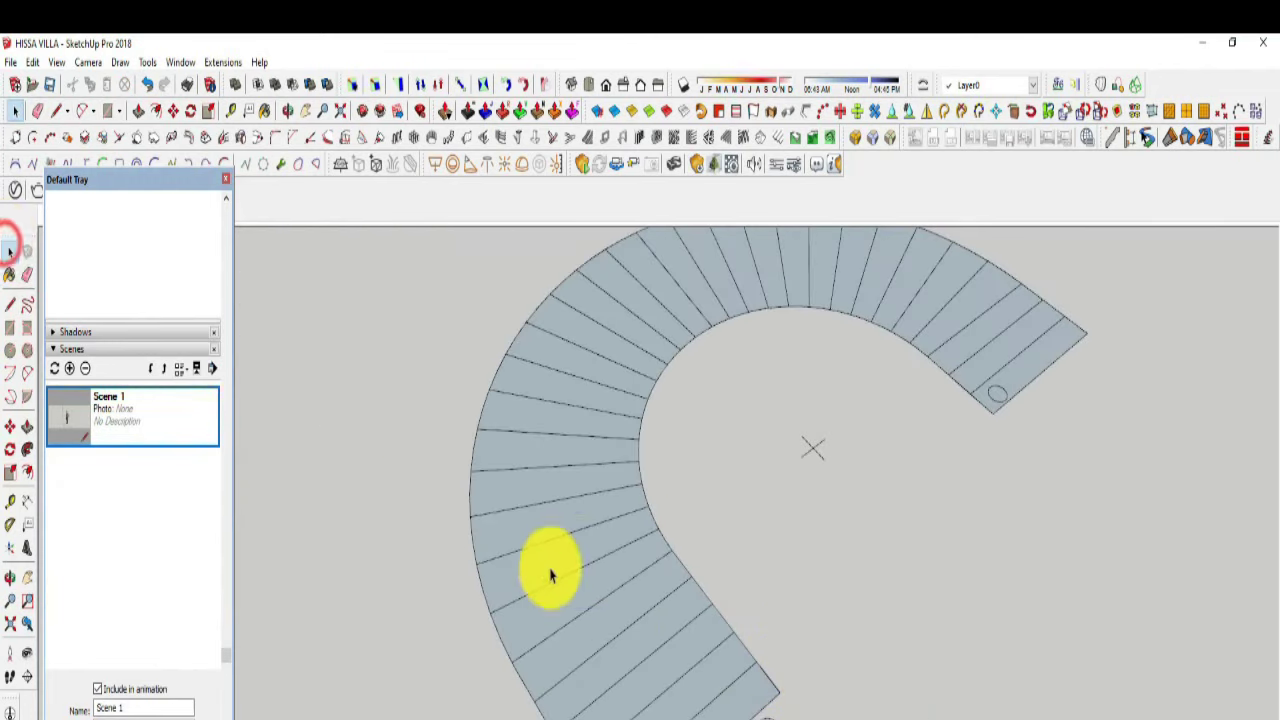
Step: Group the treads at the stair's lower end and open the group for editing
{"action": "left_click_drag", "start_coordinate": [543, 551], "coordinate": [540, 640]}
{"action": "right_click", "coordinate": [563, 668]}
{"action": "left_click", "coordinate": [608, 256]}
{"action": "mouse_move", "coordinate": [608, 256]}
{"action": "middle_mouse_down"}
{"action": "mouse_move", "coordinate": [643, 423]}
{"action": "mouse_move", "coordinate": [740, 480]}
{"action": "mouse_move", "coordinate": [803, 543]}
{"action": "mouse_move", "coordinate": [772, 585]}
{"action": "mouse_move", "coordinate": [794, 534]}
{"action": "mouse_move", "coordinate": [674, 531]}
{"action": "mouse_move", "coordinate": [608, 591]}
{"action": "middle_mouse_up"}
{"action": "double_click", "coordinate": [615, 632]}
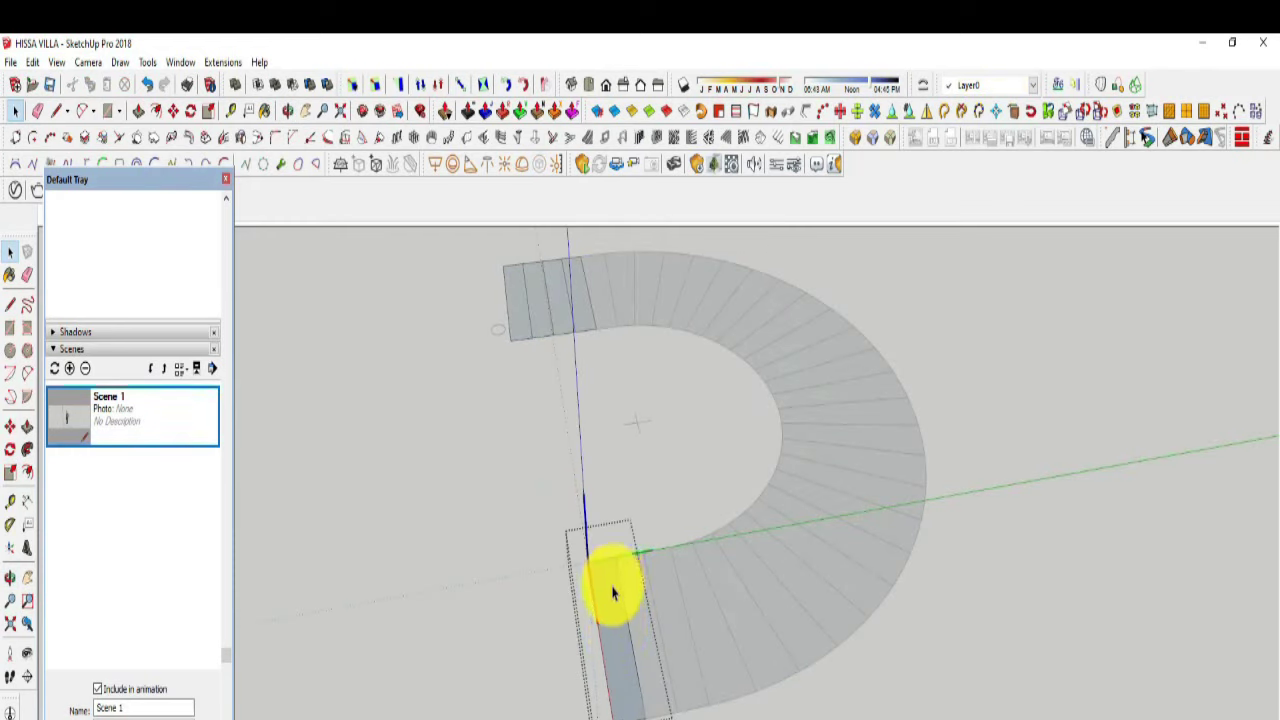
Step: Exit the tread group and delete the extra stair step at the lower end
{"action": "left_click", "coordinate": [27, 426]}
{"action": "left_click", "coordinate": [607, 603]}
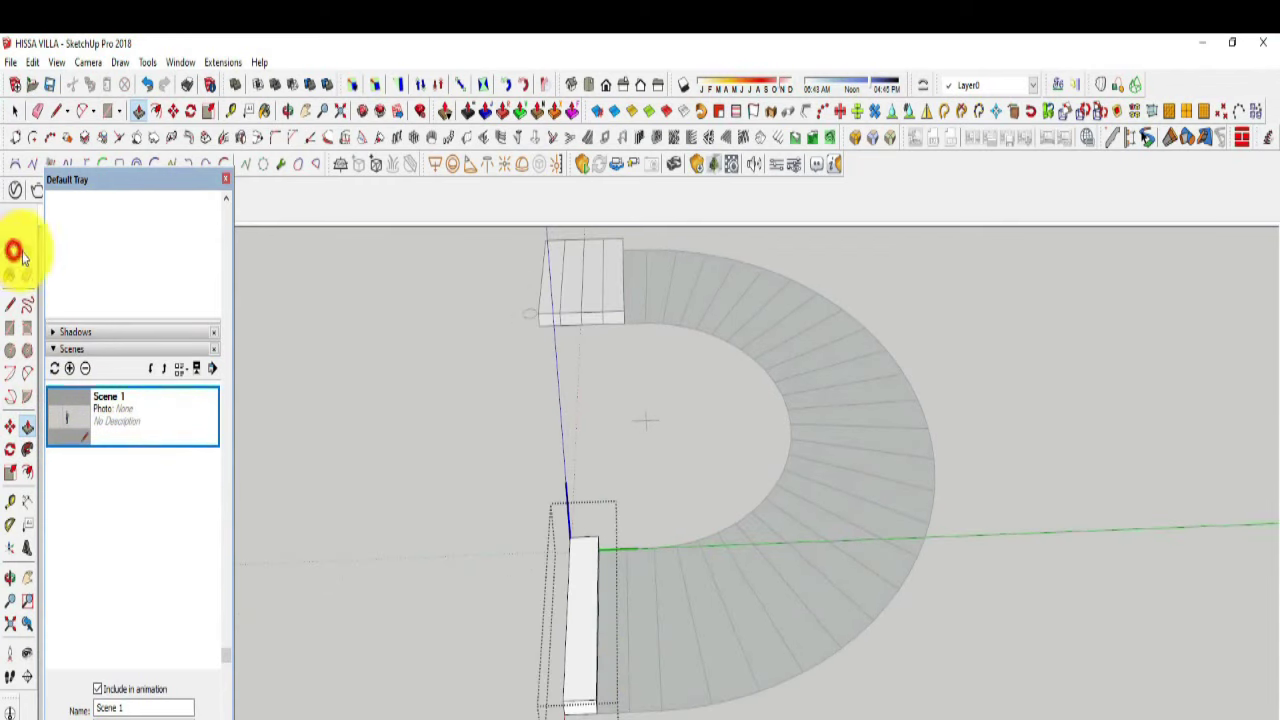
{"action": "left_click", "coordinate": [13, 251]}
{"action": "left_click", "coordinate": [1043, 437]}
{"action": "left_click", "coordinate": [604, 655]}
{"action": "key", "text": "Delete"}
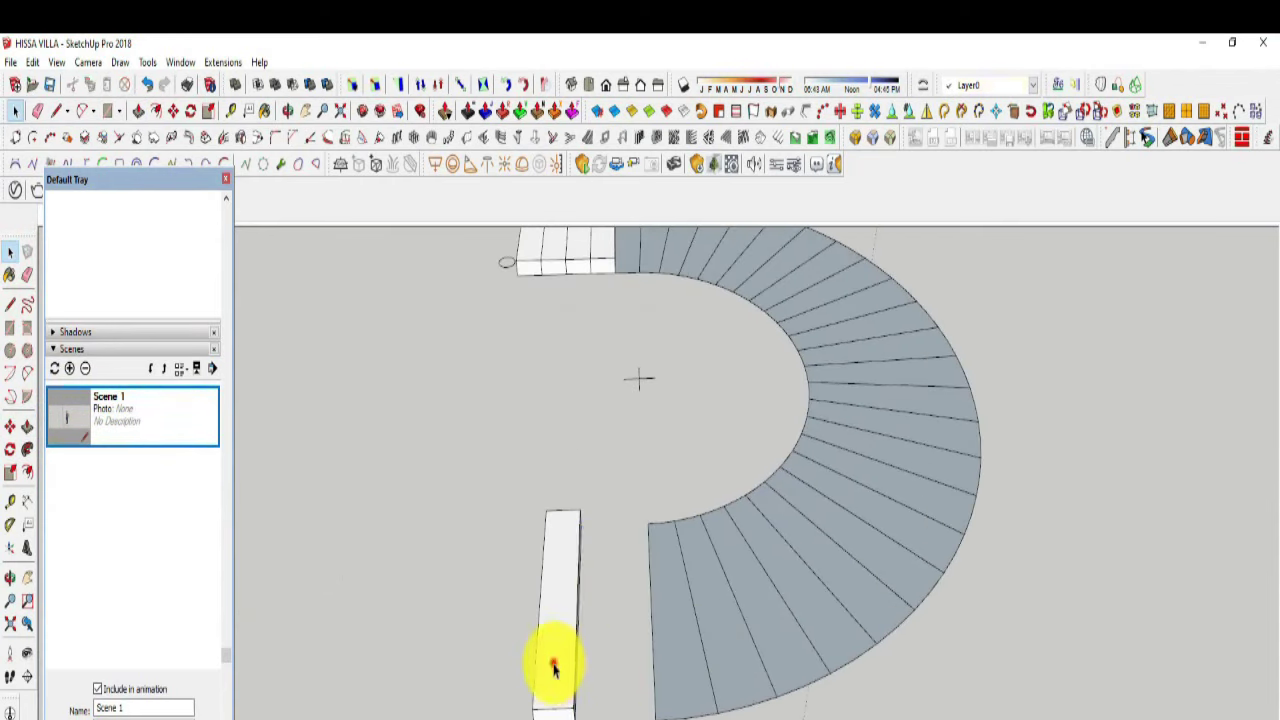
Step: Select the white tread block to move it, then clear a stray multi-step selection
{"action": "left_click", "coordinate": [551, 663]}
{"action": "left_click", "coordinate": [10, 426]}
{"action": "scroll", "coordinate": [490, 680], "scroll_direction": "up", "scroll_amount": 2}
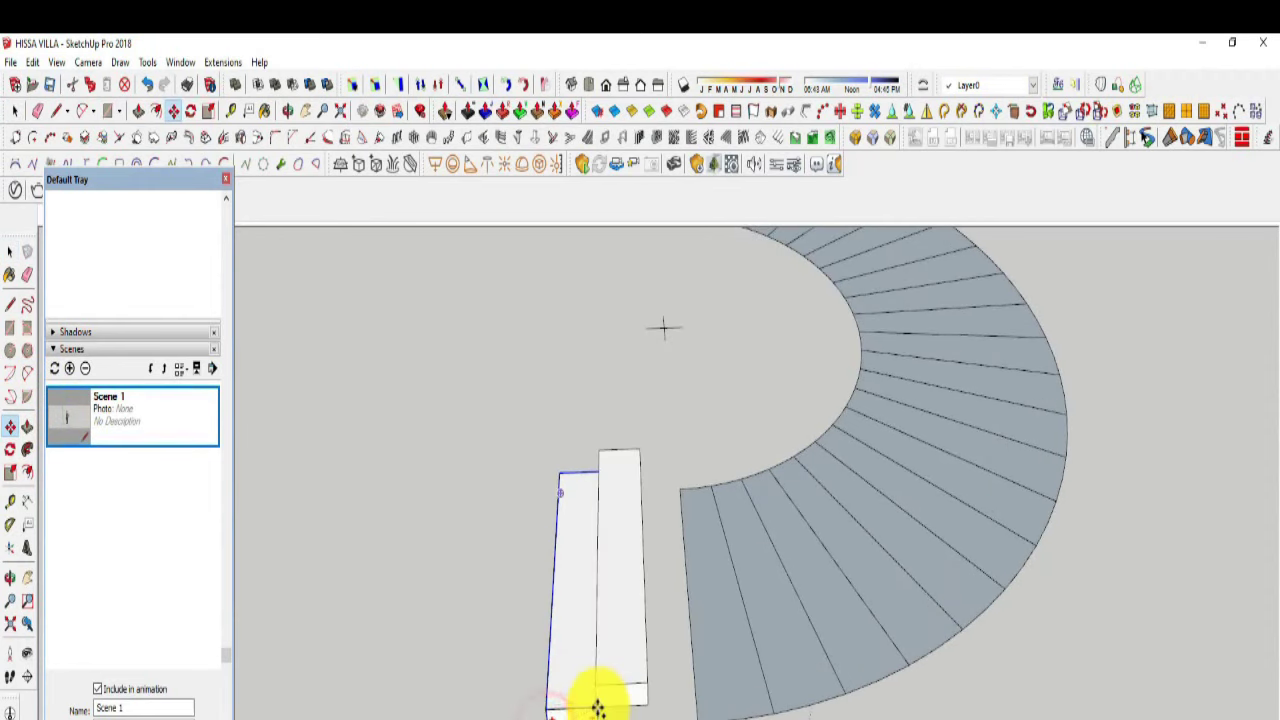
{"action": "scroll", "coordinate": [654, 663], "scroll_direction": "down", "scroll_amount": 2}
{"action": "scroll", "coordinate": [771, 666], "scroll_direction": "down", "scroll_amount": 2}
{"action": "left_click", "coordinate": [10, 251]}
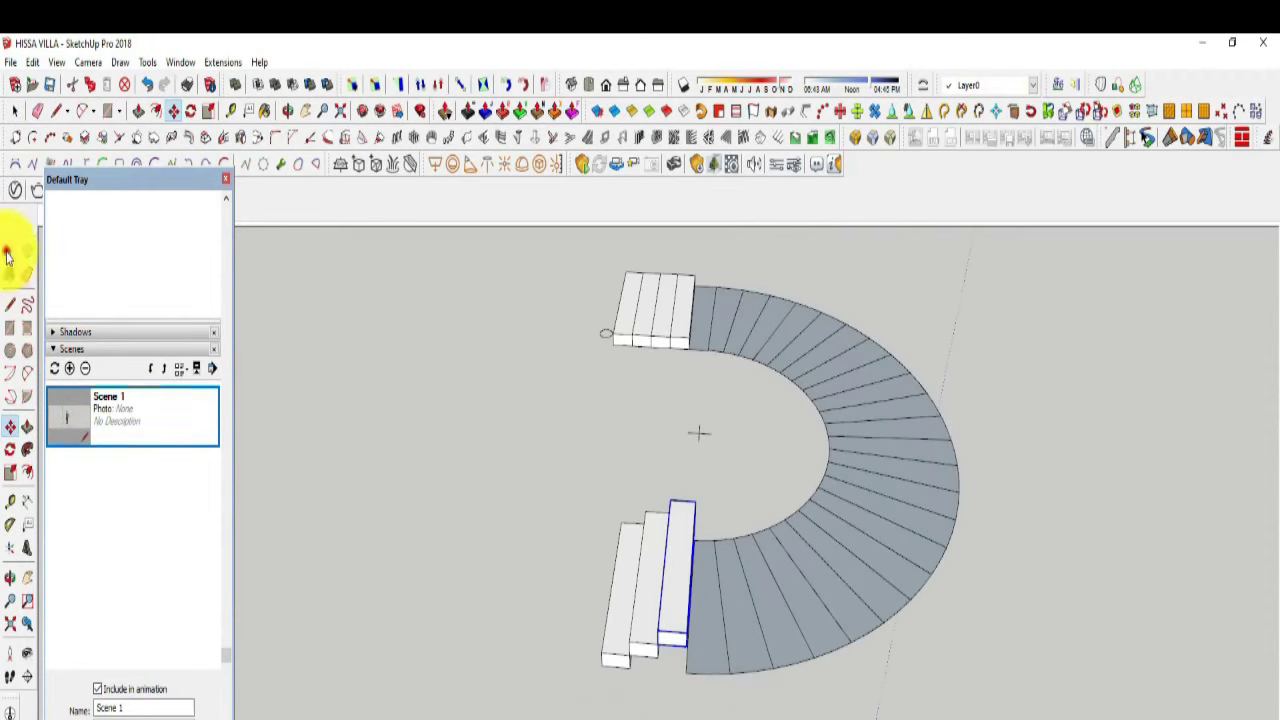
{"action": "left_click_drag", "start_coordinate": [994, 680], "coordinate": [714, 337]}
{"action": "left_click", "coordinate": [838, 615]}
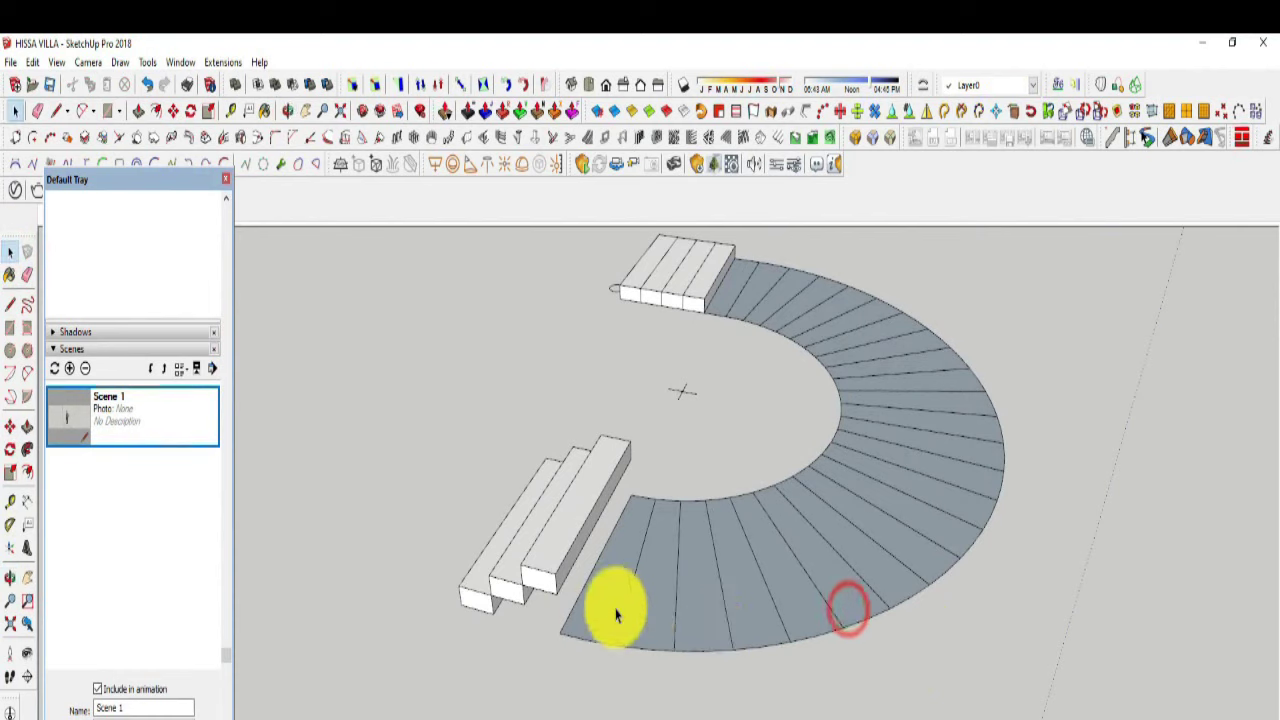
Step: Move one tread block into place beside the other steps
{"action": "scroll", "coordinate": [614, 606], "scroll_direction": "up", "scroll_amount": 2}
{"action": "left_click", "coordinate": [611, 606]}
{"action": "left_click", "coordinate": [27, 426]}
{"action": "left_click", "coordinate": [607, 565]}
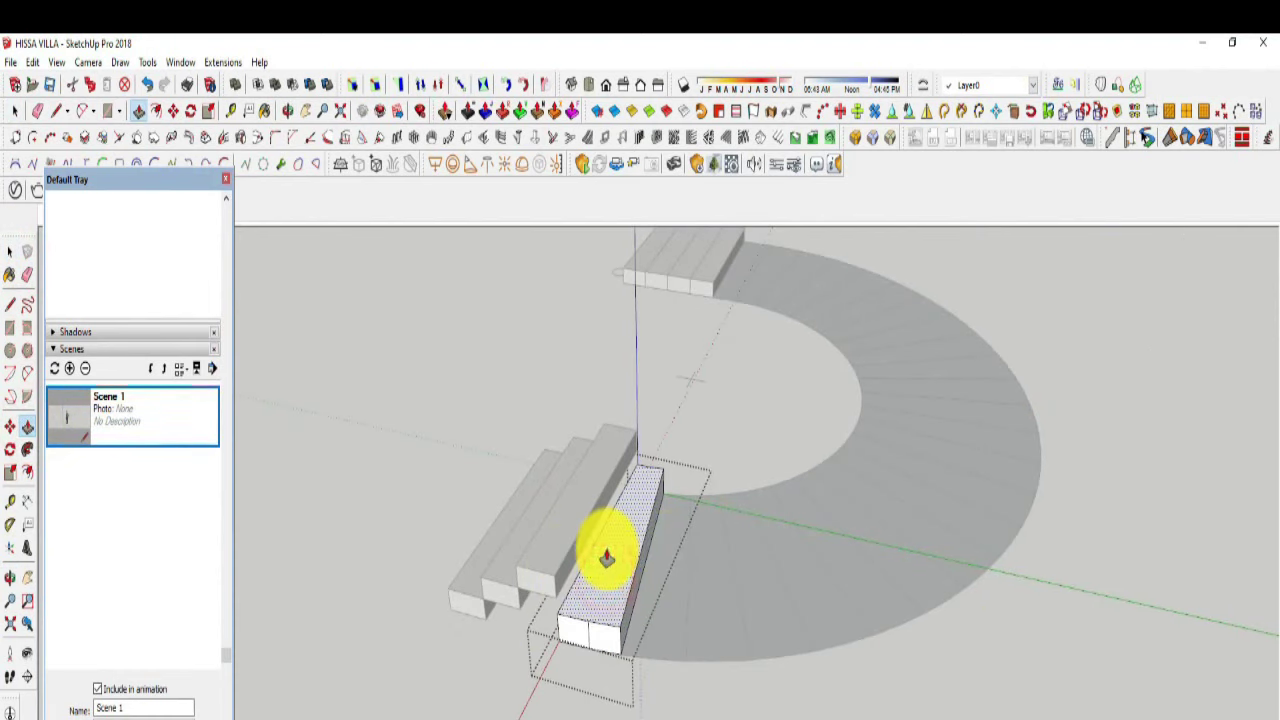
{"action": "left_click", "coordinate": [607, 557]}
{"action": "right_click", "coordinate": [719, 418]}
{"action": "left_click", "coordinate": [14, 428]}
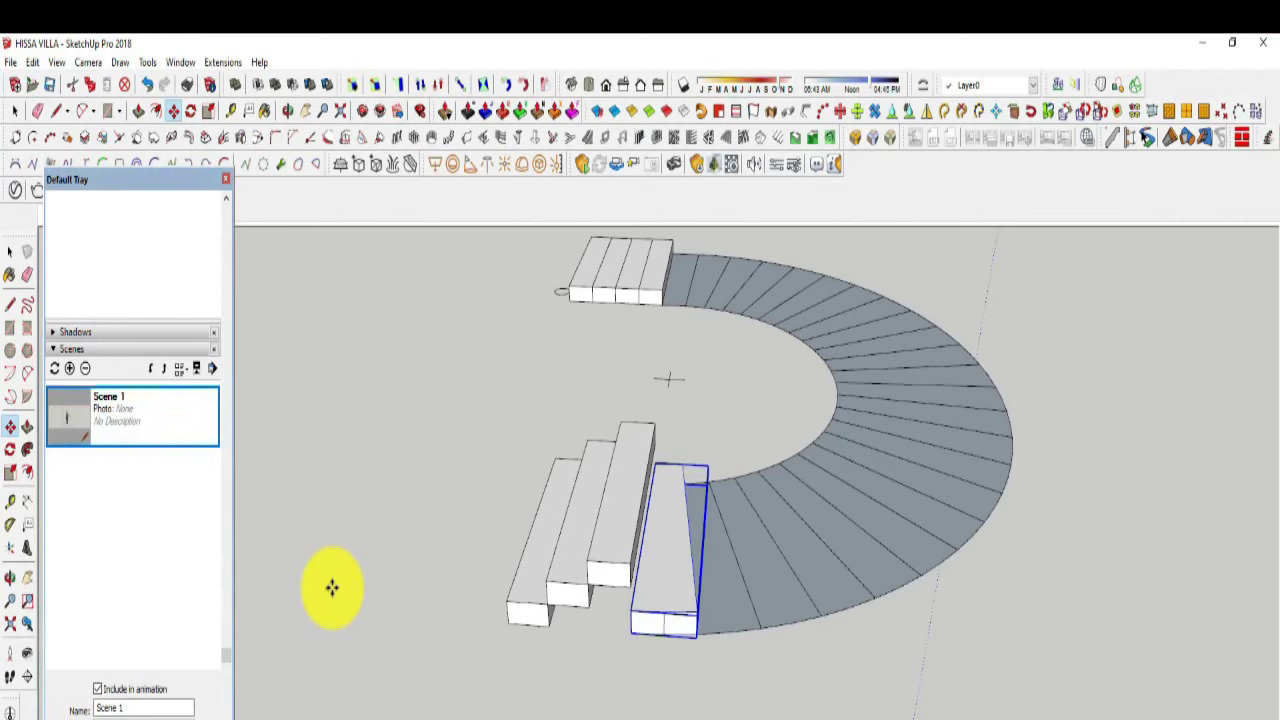
Step: Raise the selected step into position and orbit around the stair
{"action": "middle_click_drag", "start_coordinate": [332, 588], "coordinate": [657, 708]}
{"action": "left_click", "coordinate": [640, 606]}
{"action": "left_click", "coordinate": [633, 527]}
{"action": "middle_click_drag", "start_coordinate": [683, 496], "coordinate": [591, 586]}
{"action": "right_click", "coordinate": [680, 686]}
{"action": "key", "text": "Escape"}
Step: Open the wedge step group, push/pull its face up, and exit the group
{"action": "right_click", "coordinate": [673, 583]}
{"action": "left_click", "coordinate": [754, 199]}
{"action": "left_click", "coordinate": [25, 427]}
{"action": "left_click", "coordinate": [708, 500]}
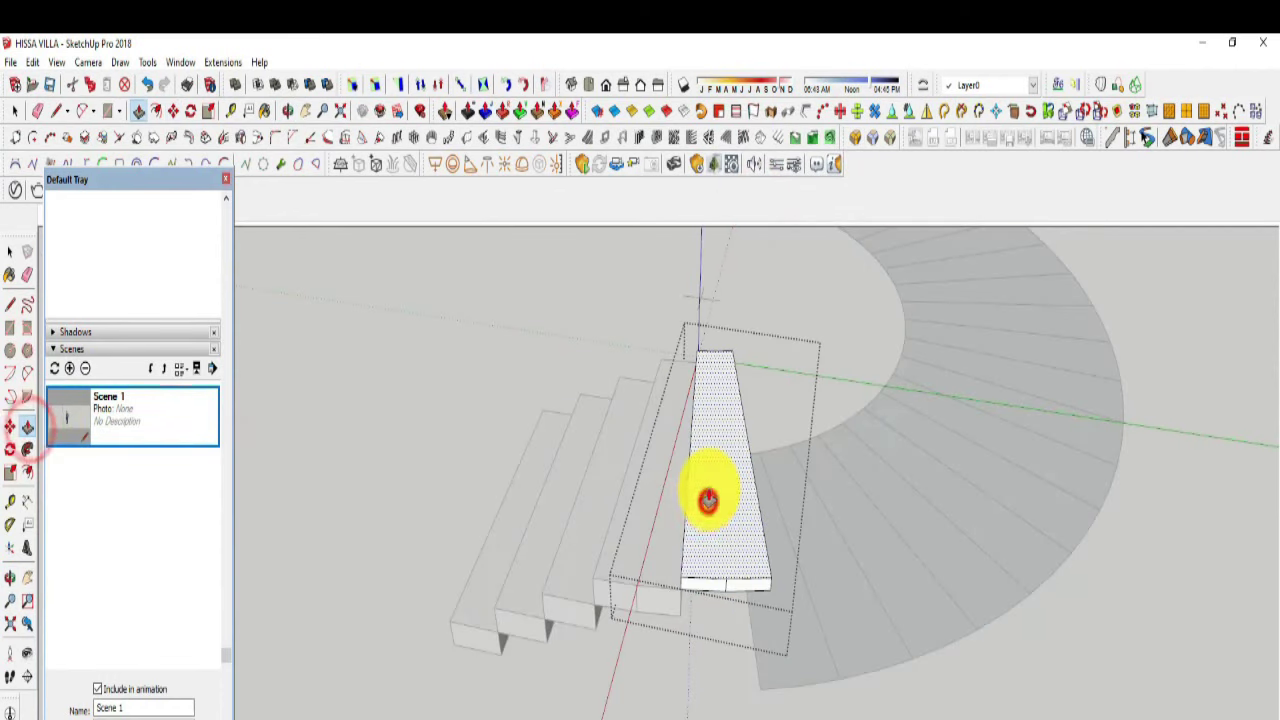
{"action": "left_click", "coordinate": [10, 252]}
{"action": "left_click", "coordinate": [360, 306]}
{"action": "middle_click_drag", "start_coordinate": [360, 306], "coordinate": [762, 660]}
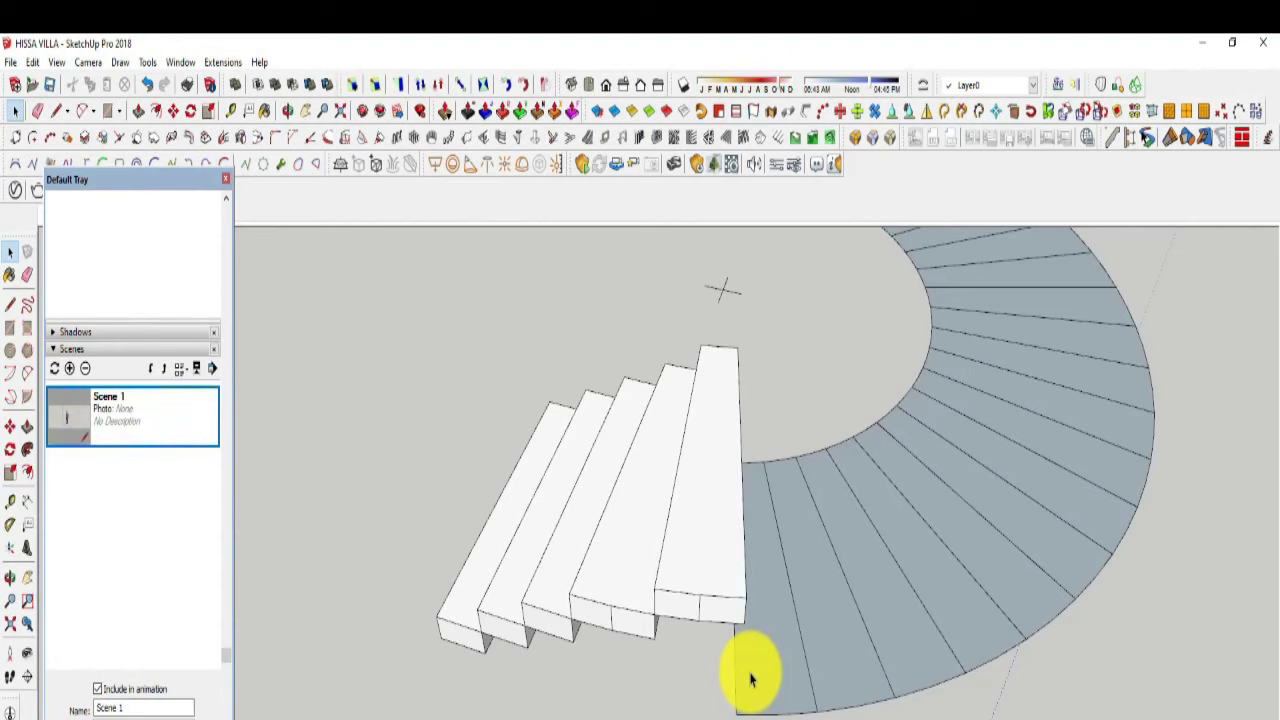
Step: Lift the next wedge tread and extrude its face upward into a block
{"action": "left_click", "coordinate": [750, 678]}
{"action": "left_click", "coordinate": [10, 427]}
{"action": "left_click", "coordinate": [738, 708]}
{"action": "left_click", "coordinate": [746, 597]}
{"action": "double_click", "coordinate": [749, 434]}
{"action": "left_click", "coordinate": [27, 427]}
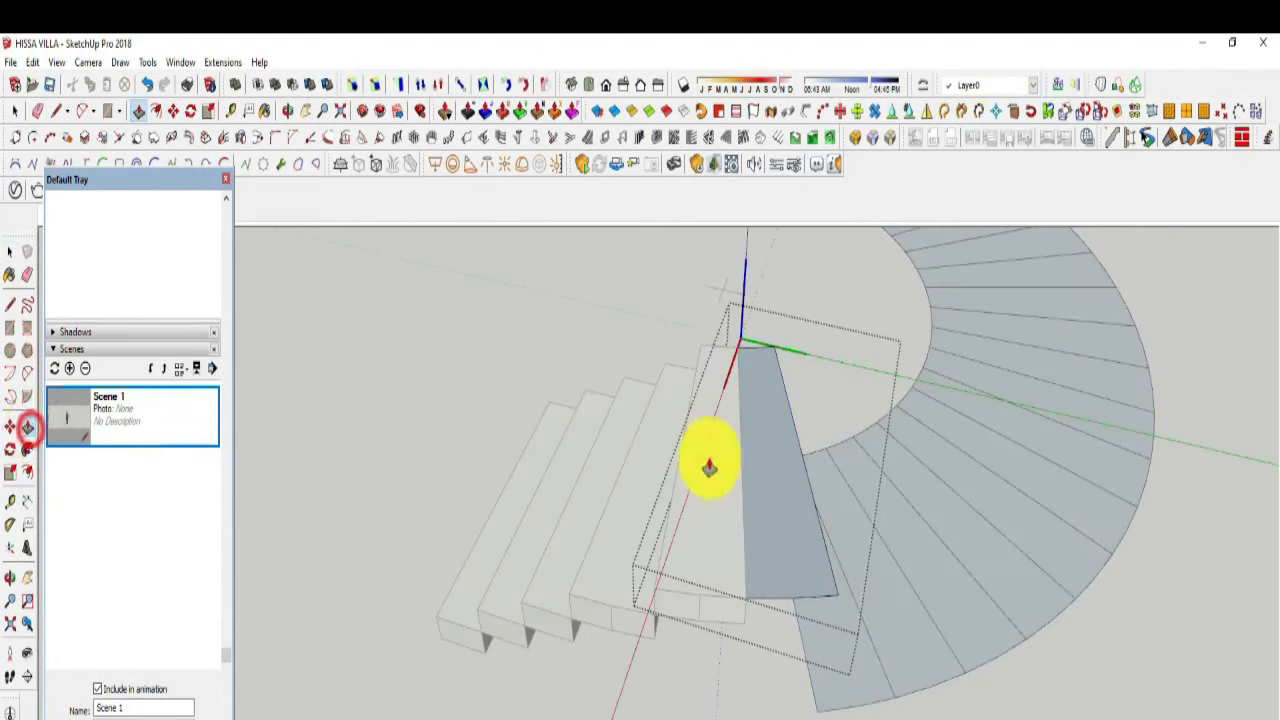
{"action": "left_click", "coordinate": [709, 467]}
{"action": "scroll", "coordinate": [765, 432], "scroll_direction": "down", "scroll_amount": 3}
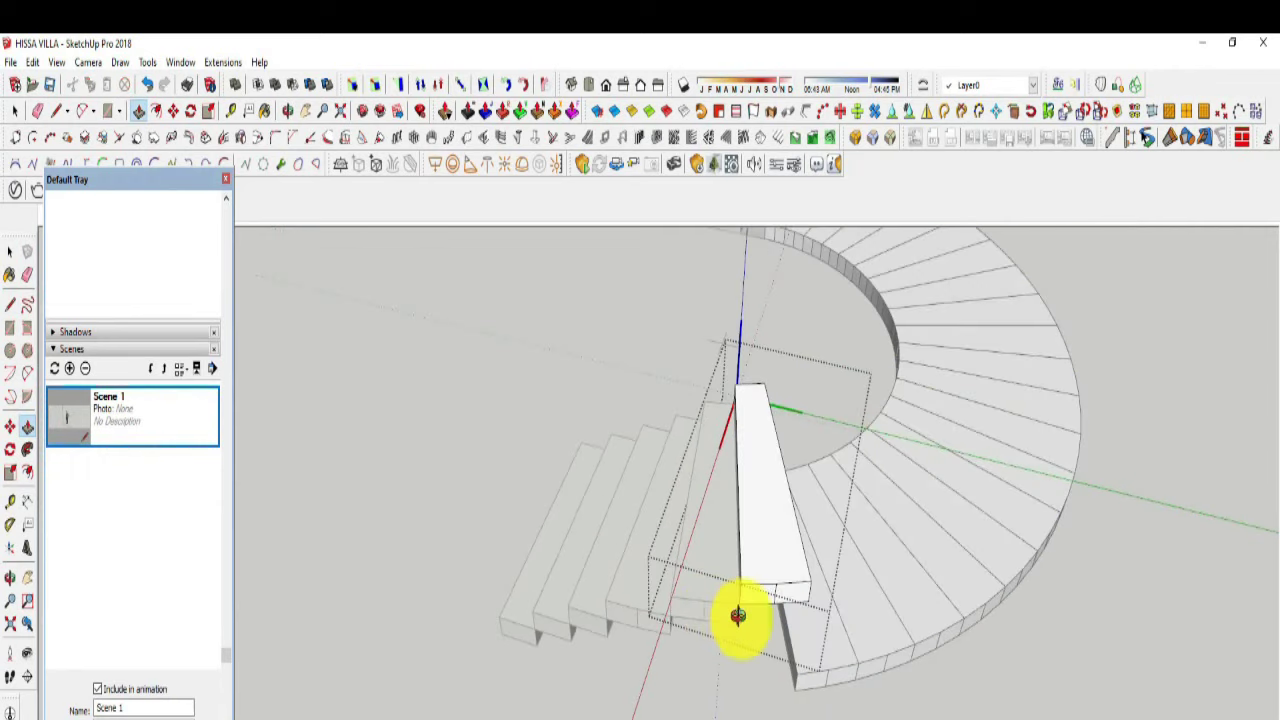
{"action": "middle_click_drag", "start_coordinate": [737, 614], "coordinate": [601, 563]}
{"action": "left_click", "coordinate": [974, 420]}
{"action": "mouse_move", "coordinate": [974, 420]}
{"action": "middle_mouse_down"}
{"action": "mouse_move", "coordinate": [700, 551]}
{"action": "mouse_move", "coordinate": [723, 423]}
{"action": "mouse_move", "coordinate": [777, 600]}
{"action": "middle_mouse_up"}
Step: Move the next wedge up along the blue axis to sit atop the stairs
{"action": "left_click", "coordinate": [772, 592]}
{"action": "left_click", "coordinate": [9, 426]}
{"action": "scroll", "coordinate": [754, 603], "scroll_direction": "up", "scroll_amount": 2}
{"action": "left_click", "coordinate": [726, 600]}
{"action": "right_click", "coordinate": [731, 457]}
{"action": "left_click", "coordinate": [782, 594]}
{"action": "left_click", "coordinate": [789, 440]}
{"action": "left_click", "coordinate": [703, 614]}
{"action": "left_click", "coordinate": [709, 429]}
{"action": "mouse_move", "coordinate": [709, 429]}
{"action": "middle_mouse_down"}
{"action": "mouse_move", "coordinate": [1208, 472]}
{"action": "mouse_move", "coordinate": [734, 563]}
{"action": "middle_mouse_up"}
Step: Re-lift that wedge from new start points, orbiting to check its placement
{"action": "right_click", "coordinate": [734, 563]}
{"action": "left_click", "coordinate": [720, 651]}
{"action": "left_click", "coordinate": [729, 434]}
{"action": "right_click", "coordinate": [806, 606]}
{"action": "left_click", "coordinate": [778, 651]}
{"action": "right_click", "coordinate": [801, 412]}
{"action": "left_click", "coordinate": [829, 629]}
{"action": "mouse_move", "coordinate": [857, 366]}
{"action": "middle_mouse_down"}
{"action": "mouse_move", "coordinate": [729, 449]}
{"action": "mouse_move", "coordinate": [750, 686]}
{"action": "middle_mouse_up"}
{"action": "left_click", "coordinate": [742, 688]}
{"action": "mouse_move", "coordinate": [545, 553]}
{"action": "middle_mouse_down"}
{"action": "mouse_move", "coordinate": [686, 634]}
{"action": "mouse_move", "coordinate": [1091, 434]}
{"action": "mouse_move", "coordinate": [354, 594]}
{"action": "mouse_move", "coordinate": [703, 595]}
{"action": "mouse_move", "coordinate": [696, 651]}
{"action": "middle_mouse_up"}
Step: Orbit out to a front view of the whole villa with the Select tool active
{"action": "key", "text": "Escape"}
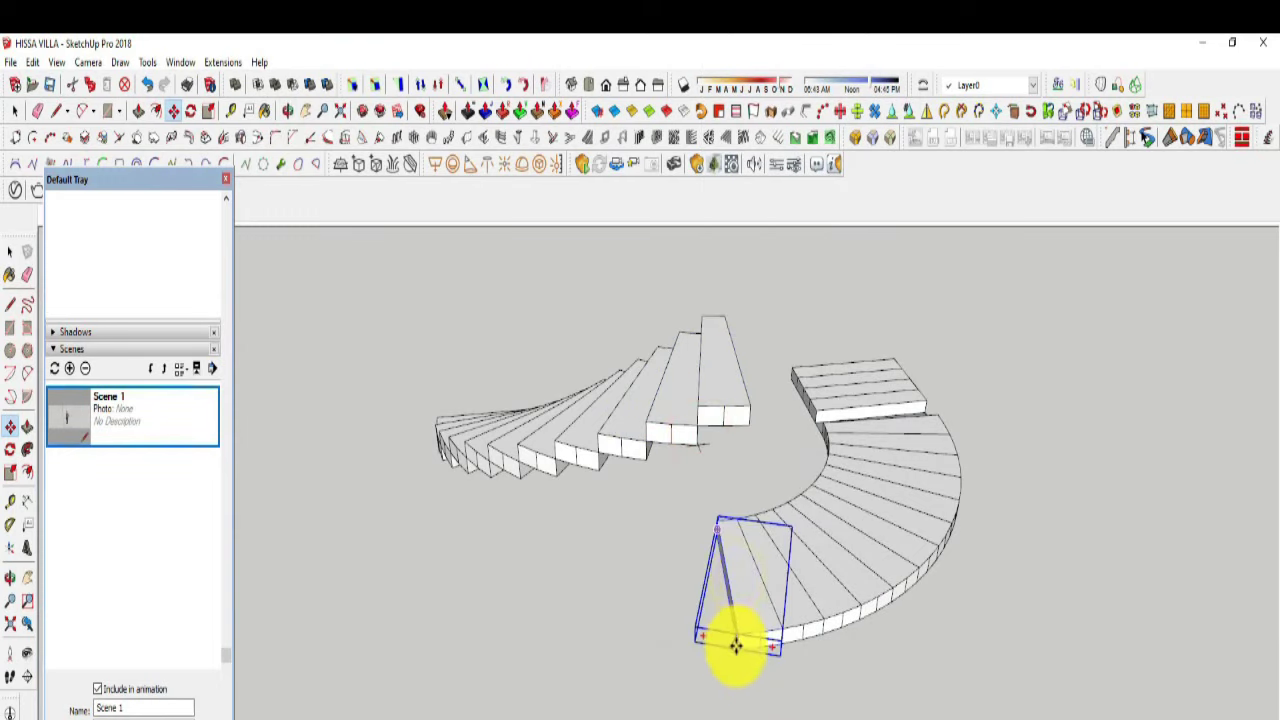
{"action": "mouse_move", "coordinate": [779, 652]}
{"action": "middle_mouse_down"}
{"action": "mouse_move", "coordinate": [800, 371]}
{"action": "mouse_move", "coordinate": [777, 606]}
{"action": "mouse_move", "coordinate": [884, 551]}
{"action": "mouse_move", "coordinate": [766, 629]}
{"action": "mouse_move", "coordinate": [615, 697]}
{"action": "mouse_move", "coordinate": [471, 674]}
{"action": "mouse_move", "coordinate": [797, 411]}
{"action": "mouse_move", "coordinate": [551, 591]}
{"action": "mouse_move", "coordinate": [434, 600]}
{"action": "middle_mouse_up"}
{"action": "scroll", "coordinate": [771, 614], "scroll_direction": "down", "scroll_amount": 5}
{"action": "key", "text": "m"}
{"action": "left_click", "coordinate": [8, 256]}
{"action": "scroll", "coordinate": [560, 580], "scroll_direction": "up", "scroll_amount": 5}
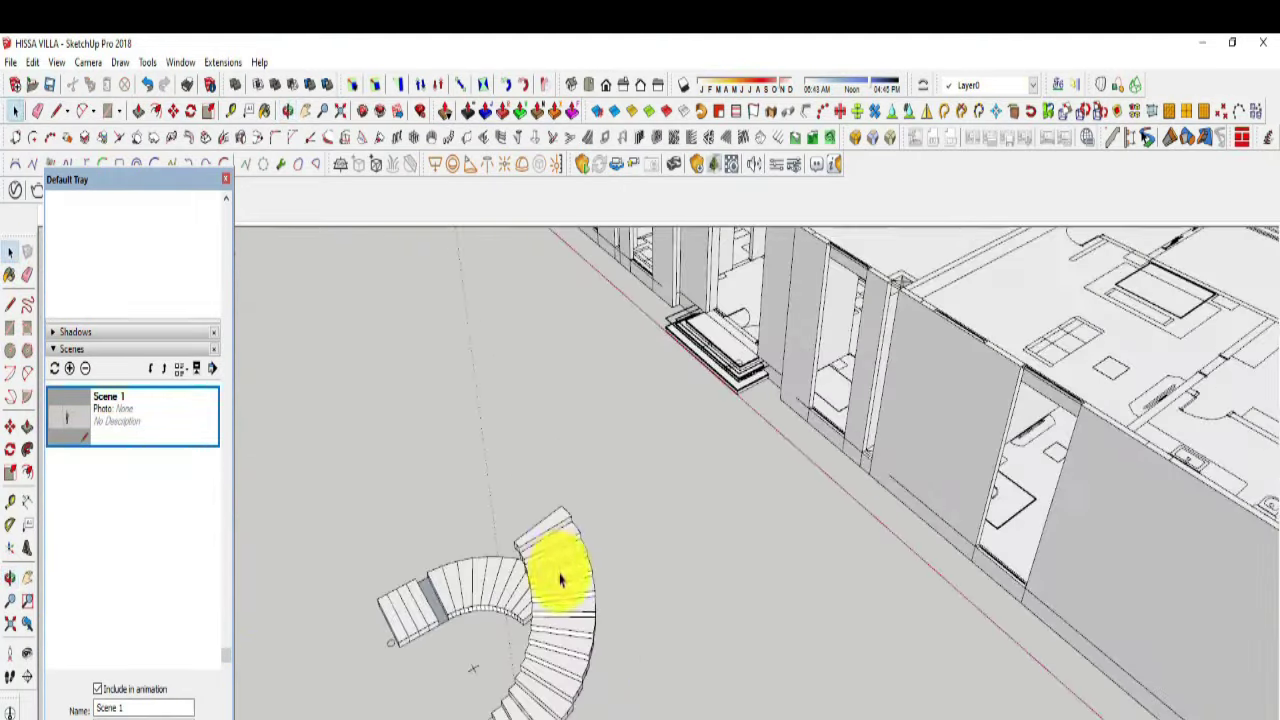
{"action": "middle_click_drag", "start_coordinate": [473, 668], "coordinate": [663, 694]}
Step: Select a wedge stair step and carry it upward toward the spiral stair
{"action": "left_click", "coordinate": [640, 665]}
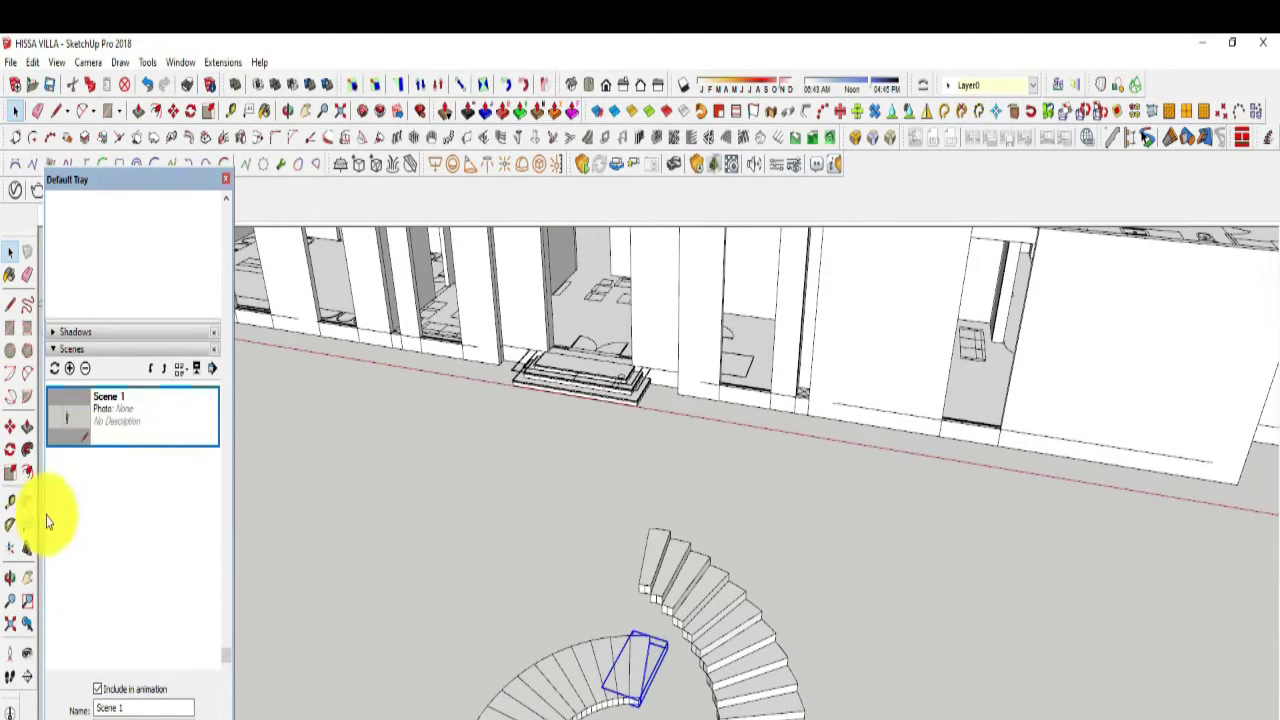
{"action": "scroll", "coordinate": [565, 712], "scroll_direction": "up", "scroll_amount": 3}
{"action": "left_click", "coordinate": [706, 666]}
{"action": "left_click", "coordinate": [720, 329]}
{"action": "scroll", "coordinate": [720, 329], "scroll_direction": "down", "scroll_amount": 3}
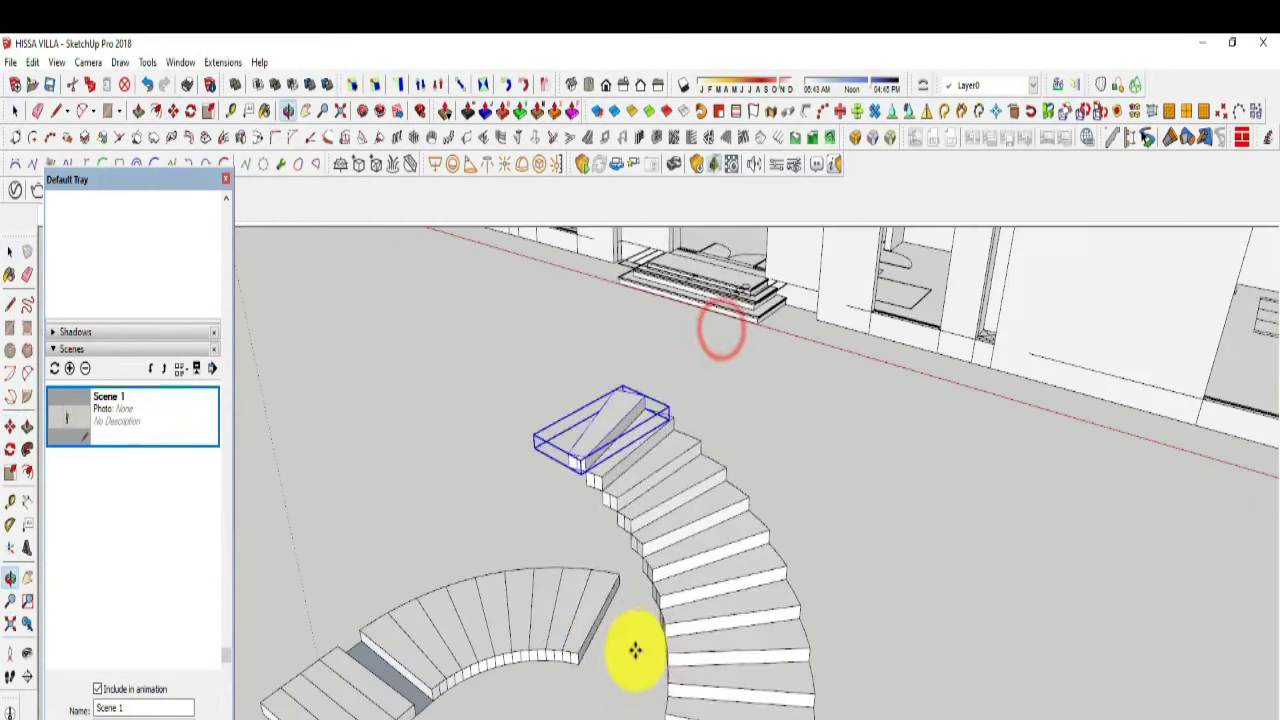
{"action": "right_click", "coordinate": [568, 452]}
Step: Move a step from the lower spiral onto the top of the upper stair
{"action": "scroll", "coordinate": [563, 668], "scroll_direction": "up", "scroll_amount": 2}
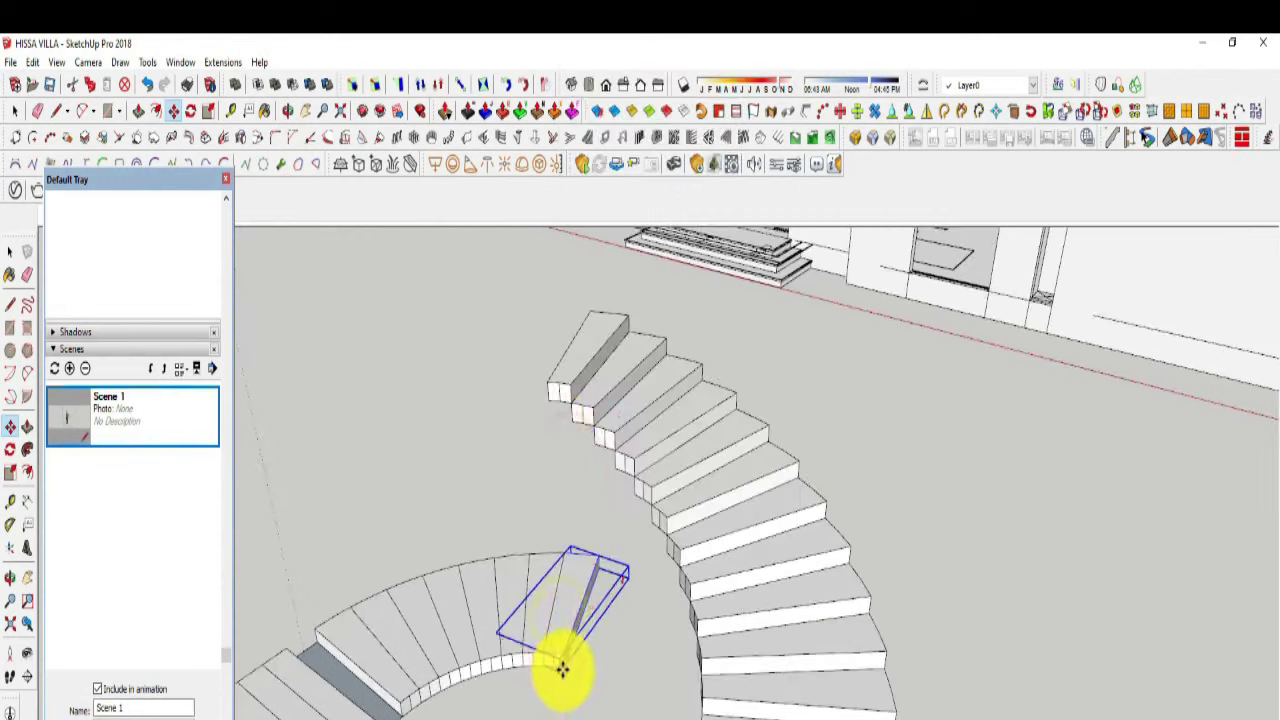
{"action": "left_click", "coordinate": [553, 383]}
{"action": "scroll", "coordinate": [591, 620], "scroll_direction": "down", "scroll_amount": 2}
{"action": "scroll", "coordinate": [558, 643], "scroll_direction": "up", "scroll_amount": 2}
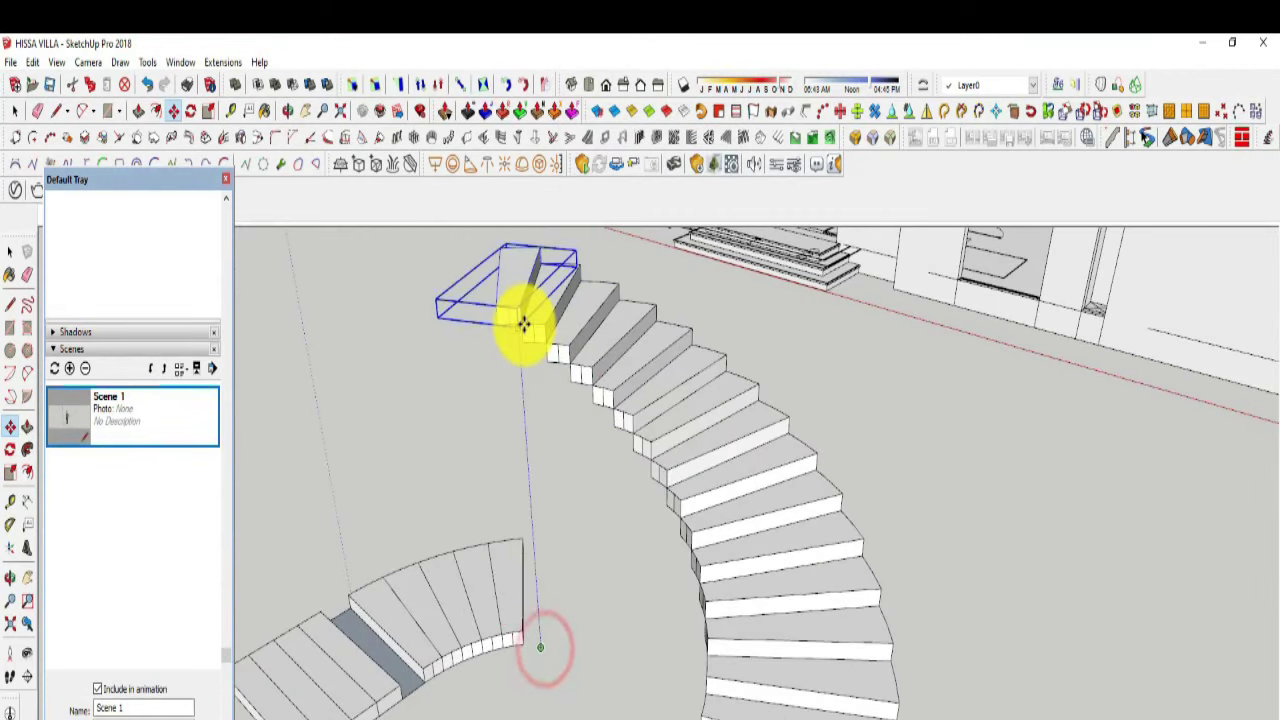
{"action": "left_click", "coordinate": [523, 323]}
{"action": "scroll", "coordinate": [614, 586], "scroll_direction": "down", "scroll_amount": 2}
{"action": "scroll", "coordinate": [502, 610], "scroll_direction": "up", "scroll_amount": 2}
Step: Place the moved step at the top of the upper stair
{"action": "left_click", "coordinate": [468, 262]}
{"action": "scroll", "coordinate": [731, 688], "scroll_direction": "down", "scroll_amount": 2}
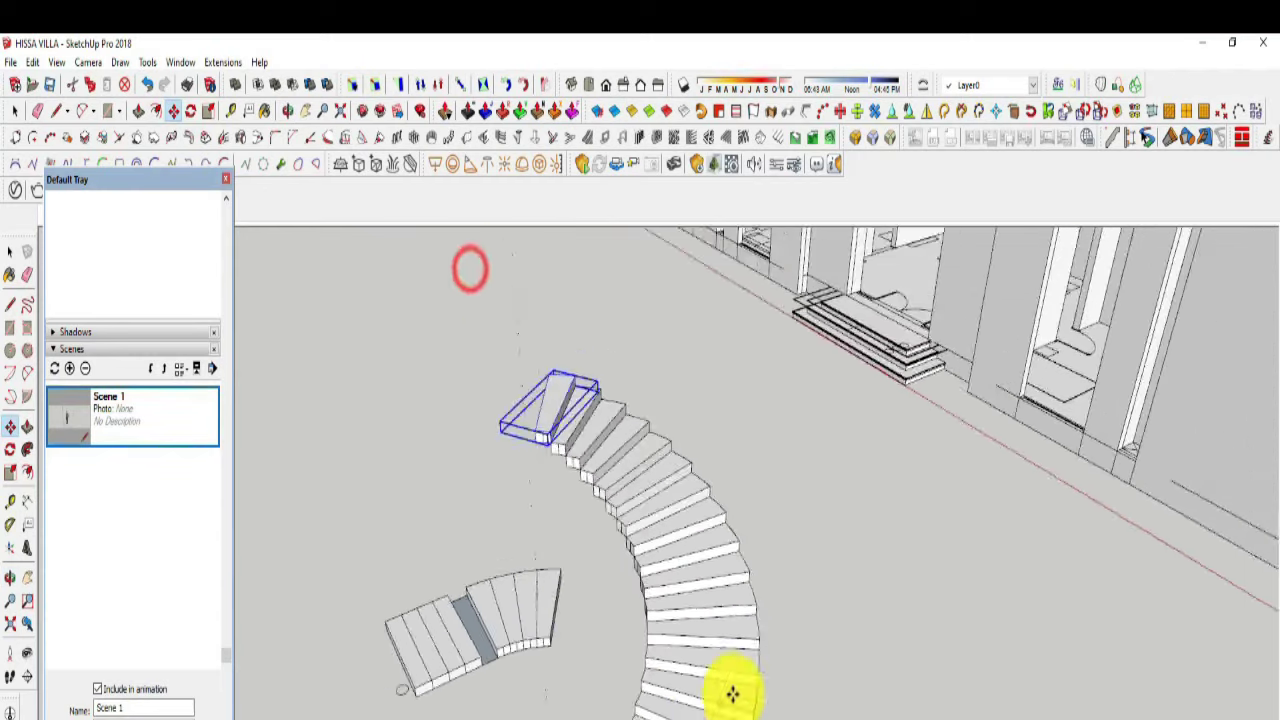
{"action": "scroll", "coordinate": [571, 597], "scroll_direction": "up", "scroll_amount": 2}
{"action": "scroll", "coordinate": [557, 600], "scroll_direction": "down", "scroll_amount": 2}
{"action": "scroll", "coordinate": [545, 420], "scroll_direction": "up", "scroll_amount": 2}
{"action": "left_click", "coordinate": [529, 366]}
{"action": "right_click", "coordinate": [545, 700]}
{"action": "key", "text": "Escape"}
Step: Move another step from the lower stair onto the top of the upper stair
{"action": "left_click", "coordinate": [533, 710]}
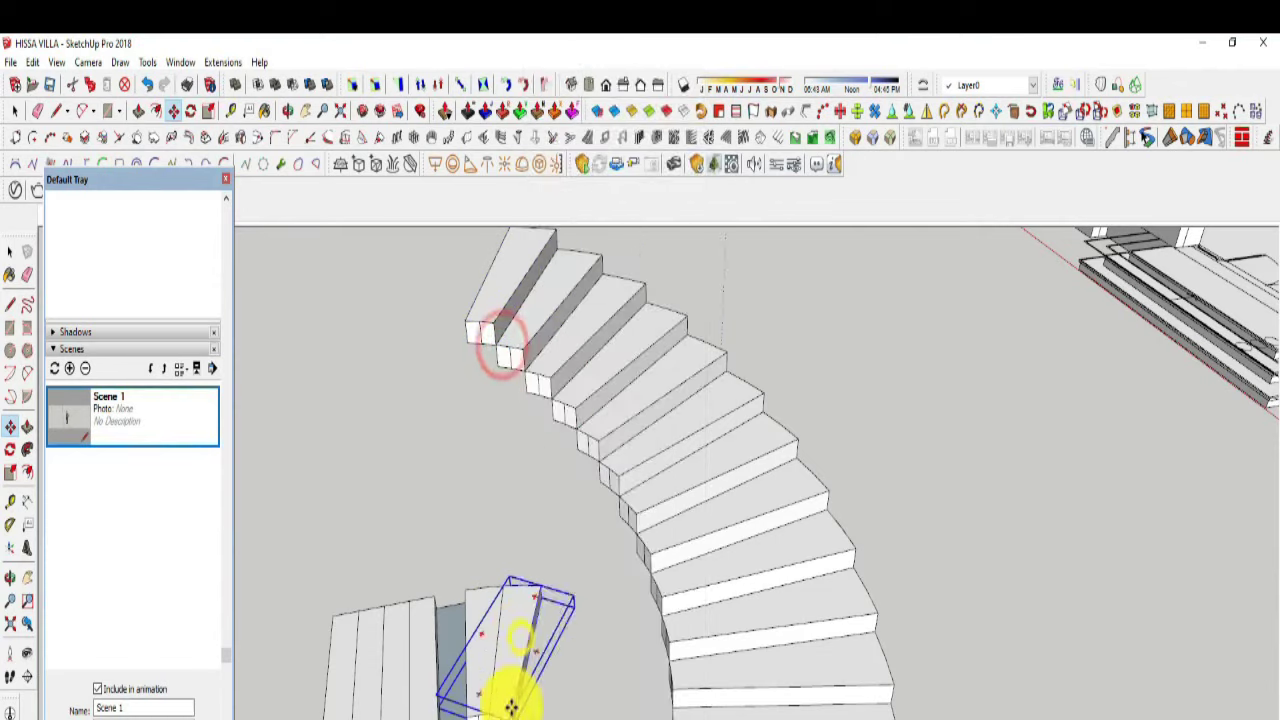
{"action": "left_click", "coordinate": [510, 707]}
{"action": "left_click", "coordinate": [466, 312]}
{"action": "left_click", "coordinate": [493, 706]}
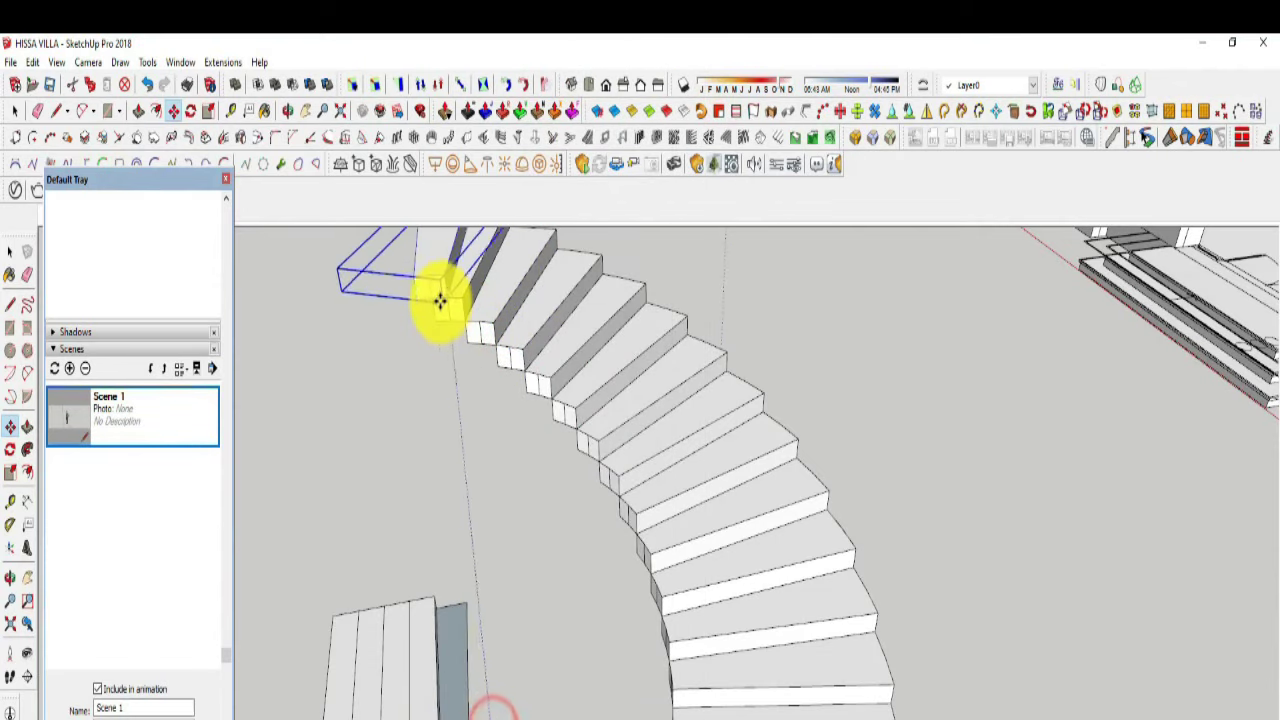
{"action": "left_click", "coordinate": [440, 300]}
{"action": "scroll", "coordinate": [537, 537], "scroll_direction": "down", "scroll_amount": 3}
Step: Try moving the landing slab at the stair's top, then cancel, leaving it in place
{"action": "mouse_move", "coordinate": [537, 537]}
{"action": "middle_mouse_down"}
{"action": "mouse_move", "coordinate": [900, 389]}
{"action": "mouse_move", "coordinate": [188, 402]}
{"action": "middle_mouse_up"}
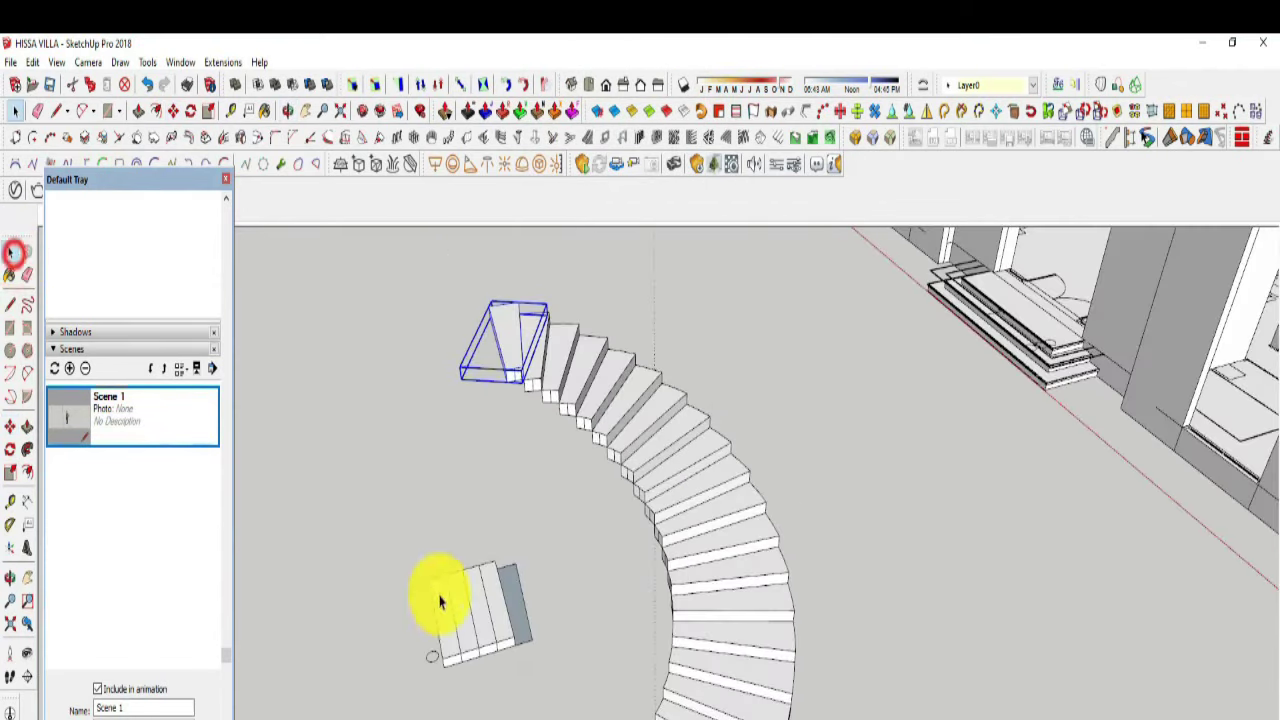
{"action": "middle_click_drag", "start_coordinate": [440, 600], "coordinate": [537, 605]}
{"action": "left_click", "coordinate": [25, 432]}
{"action": "left_click", "coordinate": [542, 617]}
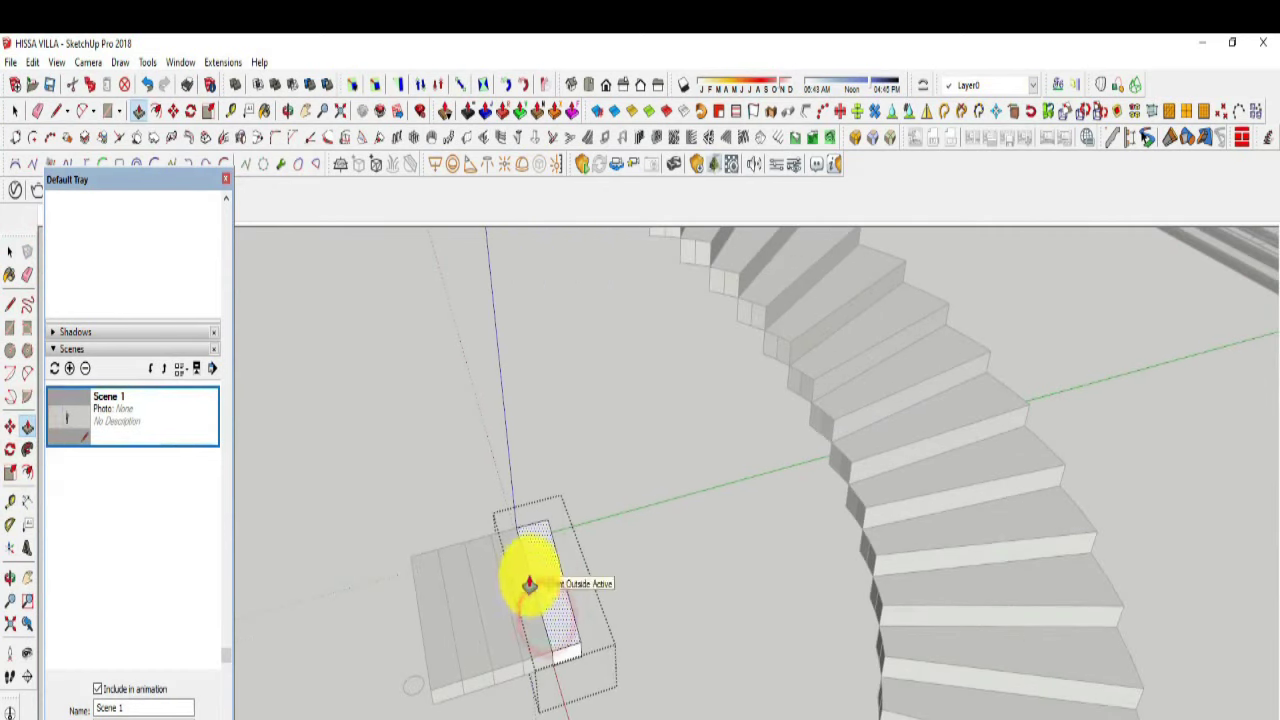
{"action": "key", "text": "space"}
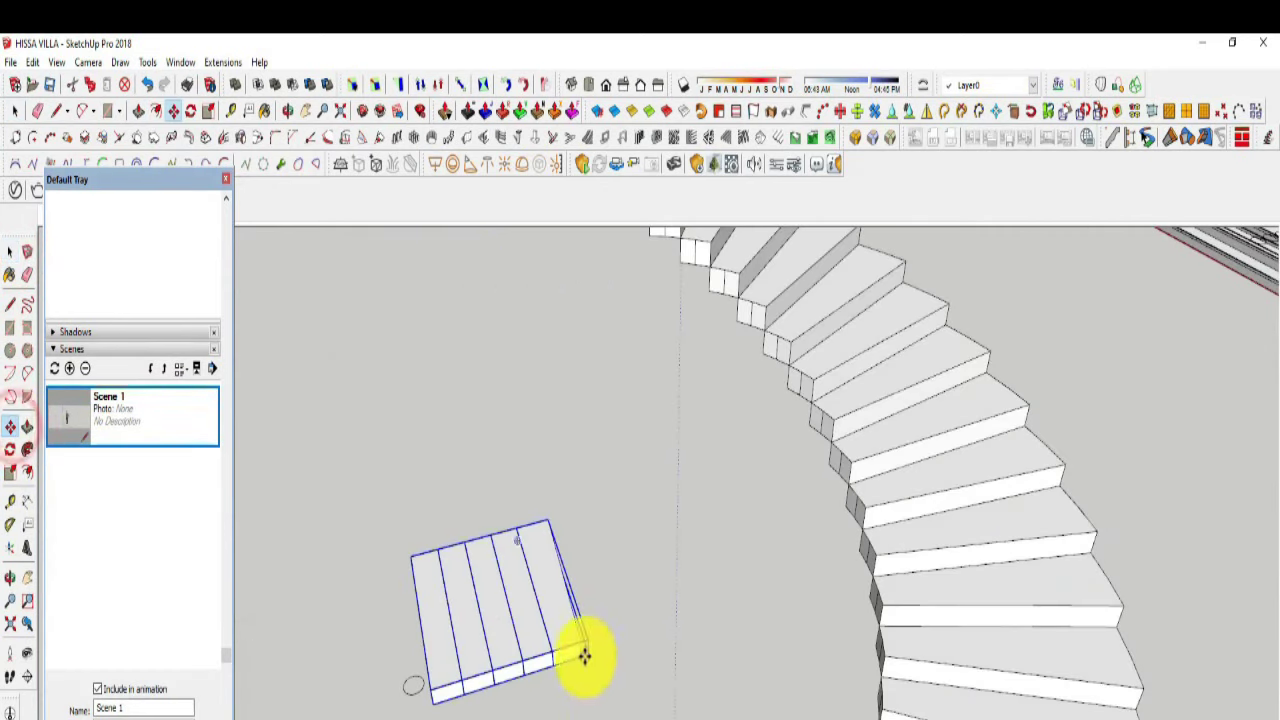
{"action": "scroll", "coordinate": [584, 665], "scroll_direction": "down", "scroll_amount": 3}
{"action": "scroll", "coordinate": [595, 590], "scroll_direction": "up", "scroll_amount": 3}
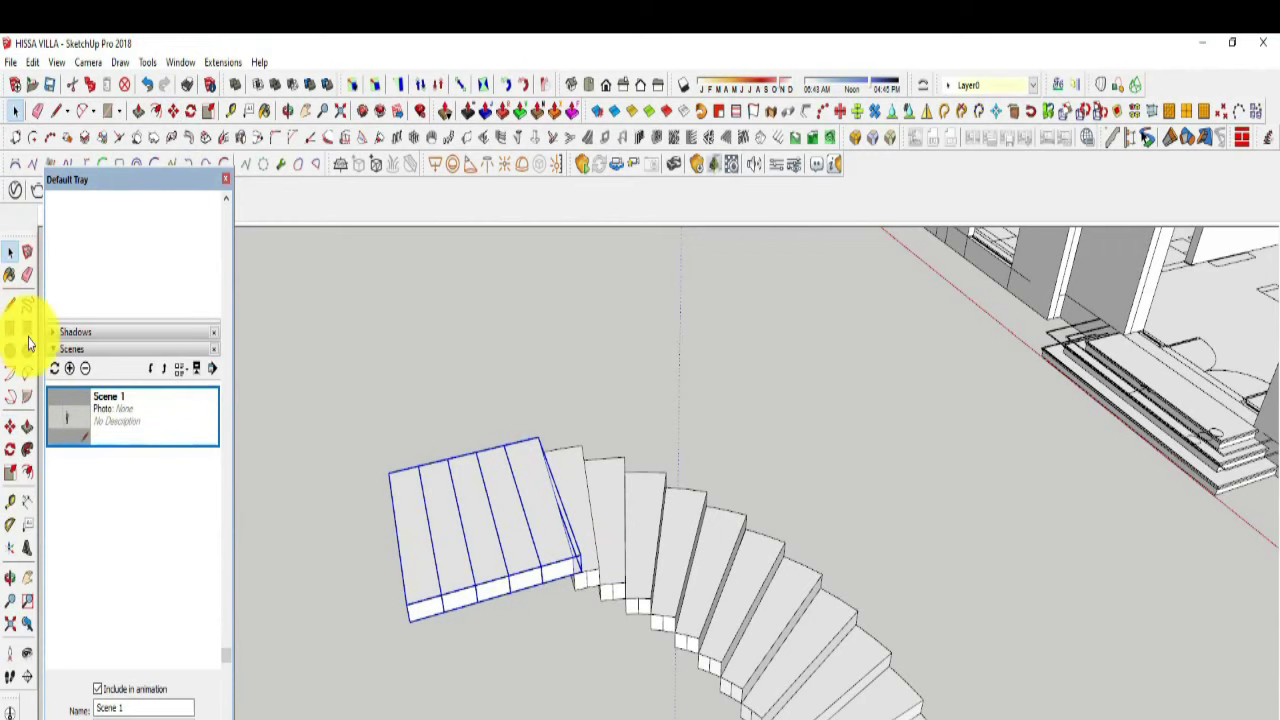
{"action": "middle_click_drag", "start_coordinate": [449, 330], "coordinate": [443, 471]}
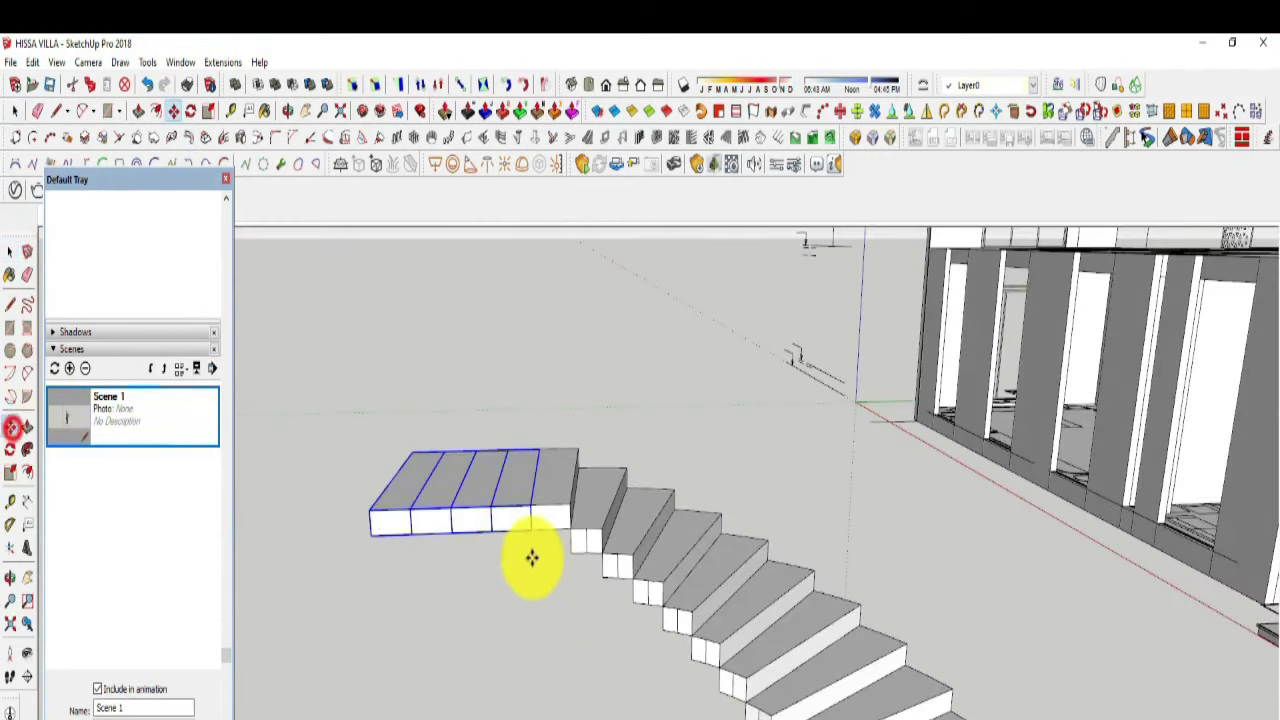
{"action": "middle_click_drag", "start_coordinate": [531, 557], "coordinate": [531, 466]}
{"action": "left_click", "coordinate": [10, 250]}
{"action": "left_click", "coordinate": [566, 620]}
{"action": "left_click_drag", "start_coordinate": [515, 500], "coordinate": [392, 358]}
{"action": "left_click", "coordinate": [10, 427]}
{"action": "scroll", "coordinate": [600, 471], "scroll_direction": "up", "scroll_amount": 3}
{"action": "left_click", "coordinate": [608, 476]}
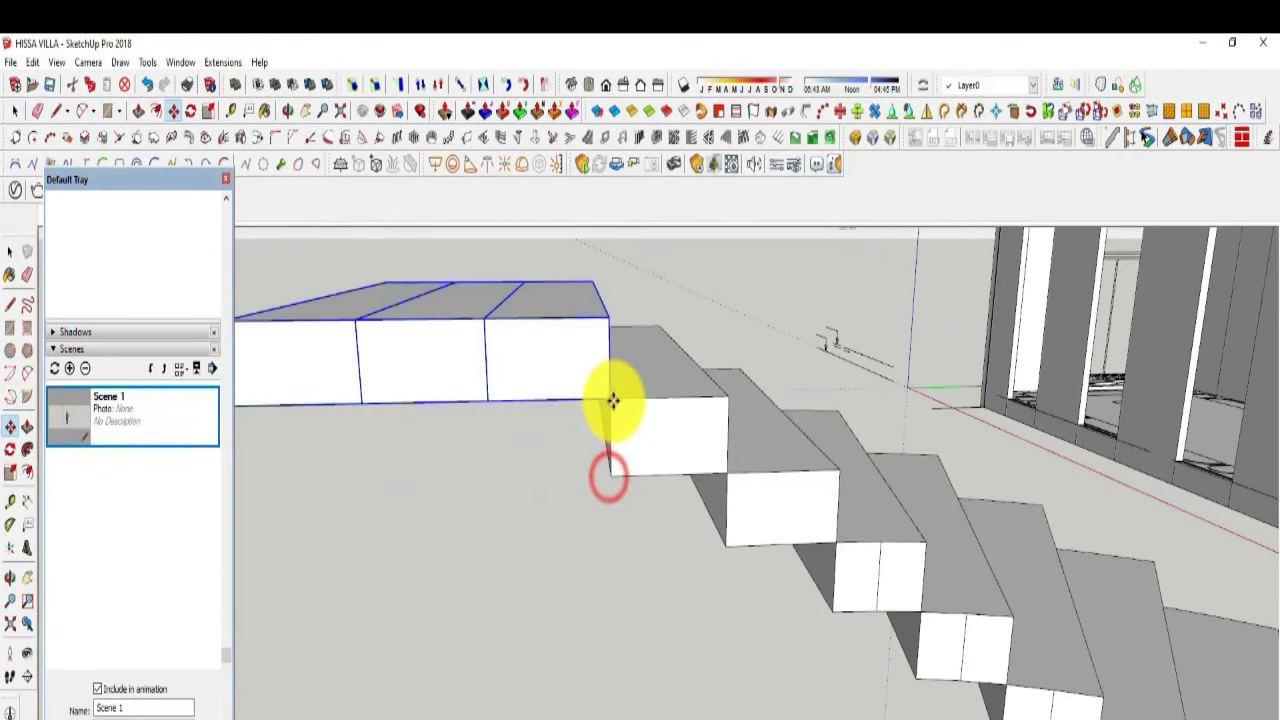
{"action": "left_click", "coordinate": [10, 250]}
{"action": "scroll", "coordinate": [635, 537], "scroll_direction": "down", "scroll_amount": 2}
{"action": "left_click", "coordinate": [635, 537]}
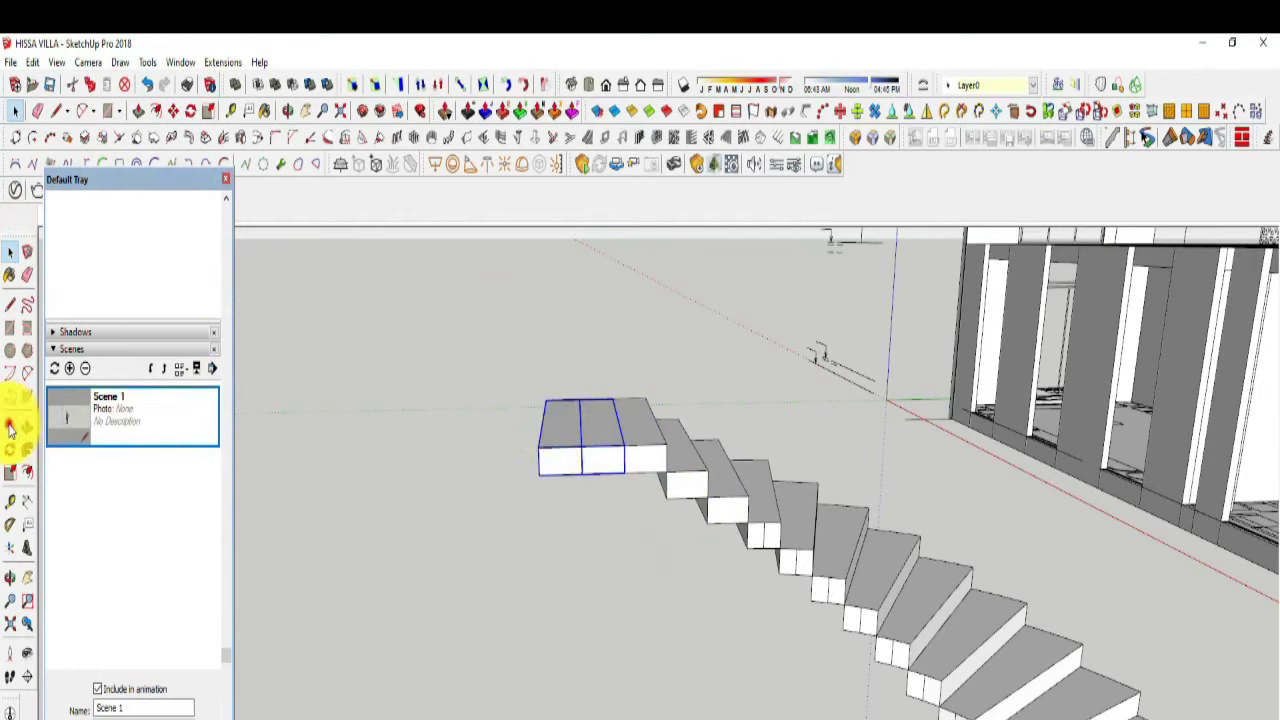
{"action": "left_click", "coordinate": [10, 427]}
{"action": "left_click", "coordinate": [626, 460]}
{"action": "scroll", "coordinate": [691, 443], "scroll_direction": "down", "scroll_amount": 3}
{"action": "mouse_move", "coordinate": [691, 443]}
{"action": "middle_mouse_down"}
{"action": "mouse_move", "coordinate": [983, 450]}
{"action": "mouse_move", "coordinate": [623, 508]}
{"action": "mouse_move", "coordinate": [300, 400]}
{"action": "middle_mouse_up"}
{"action": "middle_click_drag", "start_coordinate": [514, 432], "coordinate": [463, 571]}
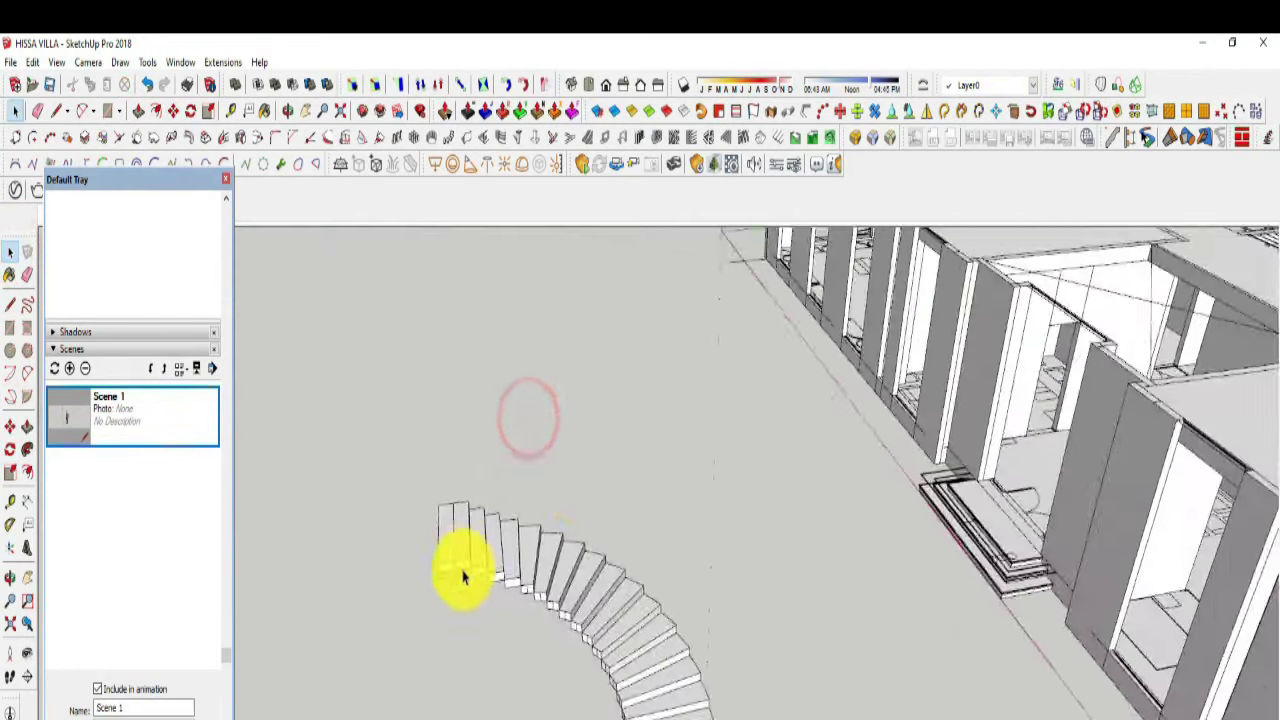
{"action": "scroll", "coordinate": [463, 571], "scroll_direction": "up", "scroll_amount": 2}
{"action": "left_click", "coordinate": [437, 551]}
{"action": "left_click", "coordinate": [12, 437]}
{"action": "scroll", "coordinate": [474, 574], "scroll_direction": "up", "scroll_amount": 2}
{"action": "left_click", "coordinate": [474, 563]}
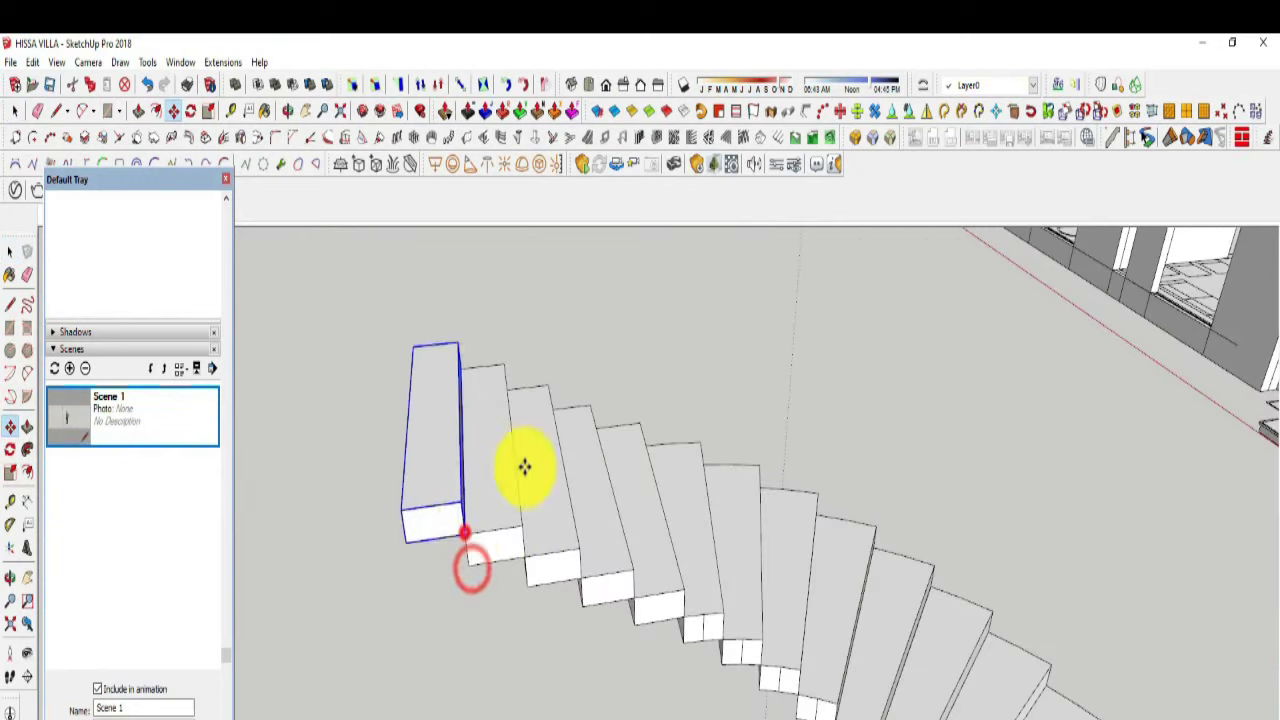
{"action": "scroll", "coordinate": [829, 534], "scroll_direction": "down", "scroll_amount": 5}
{"action": "left_click", "coordinate": [583, 665]}
{"action": "mouse_move", "coordinate": [583, 665]}
{"action": "middle_mouse_down"}
{"action": "mouse_move", "coordinate": [908, 343]}
{"action": "mouse_move", "coordinate": [677, 180]}
{"action": "mouse_move", "coordinate": [766, 514]}
{"action": "mouse_move", "coordinate": [797, 570]}
{"action": "middle_mouse_up"}
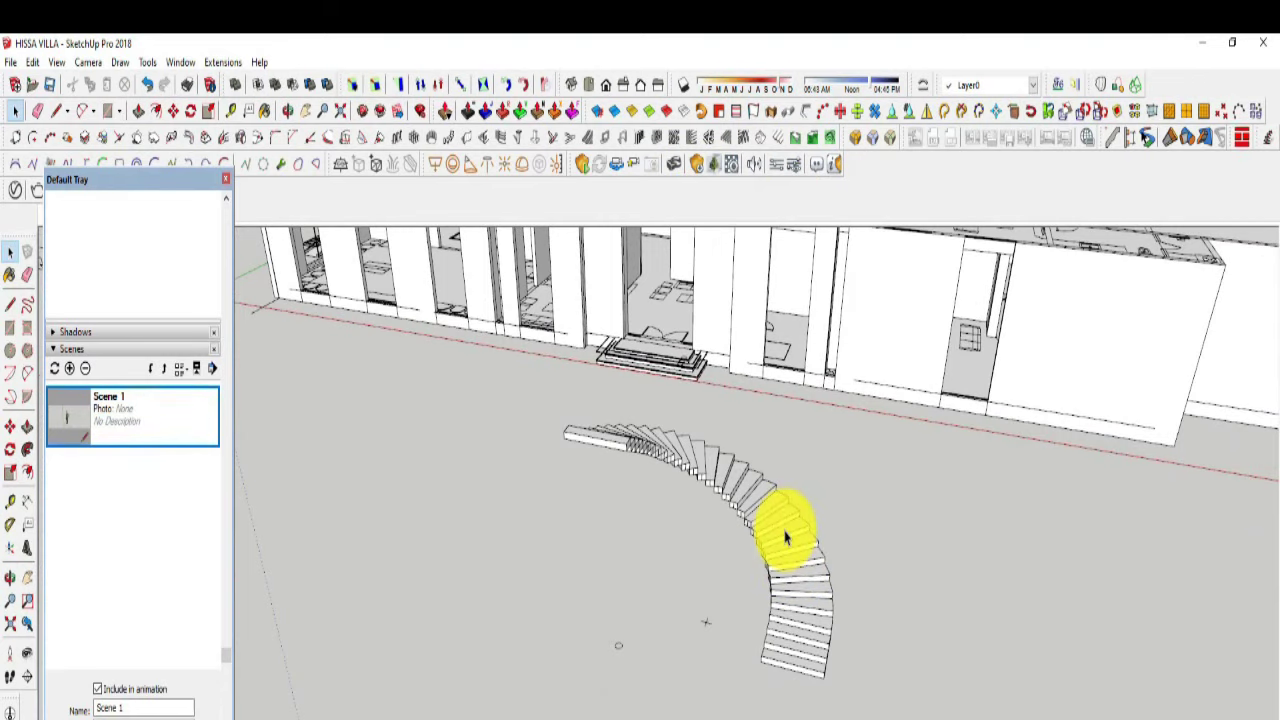
{"action": "mouse_move", "coordinate": [743, 537]}
{"action": "middle_mouse_down"}
{"action": "mouse_move", "coordinate": [849, 414]}
{"action": "mouse_move", "coordinate": [1043, 434]}
{"action": "mouse_move", "coordinate": [837, 597]}
{"action": "mouse_move", "coordinate": [889, 670]}
{"action": "mouse_move", "coordinate": [860, 640]}
{"action": "middle_mouse_up"}
Step: Delete the unwanted layers and hide the GF WALL and FF WALL layers
{"action": "scroll", "coordinate": [157, 514], "scroll_direction": "down", "scroll_amount": 5}
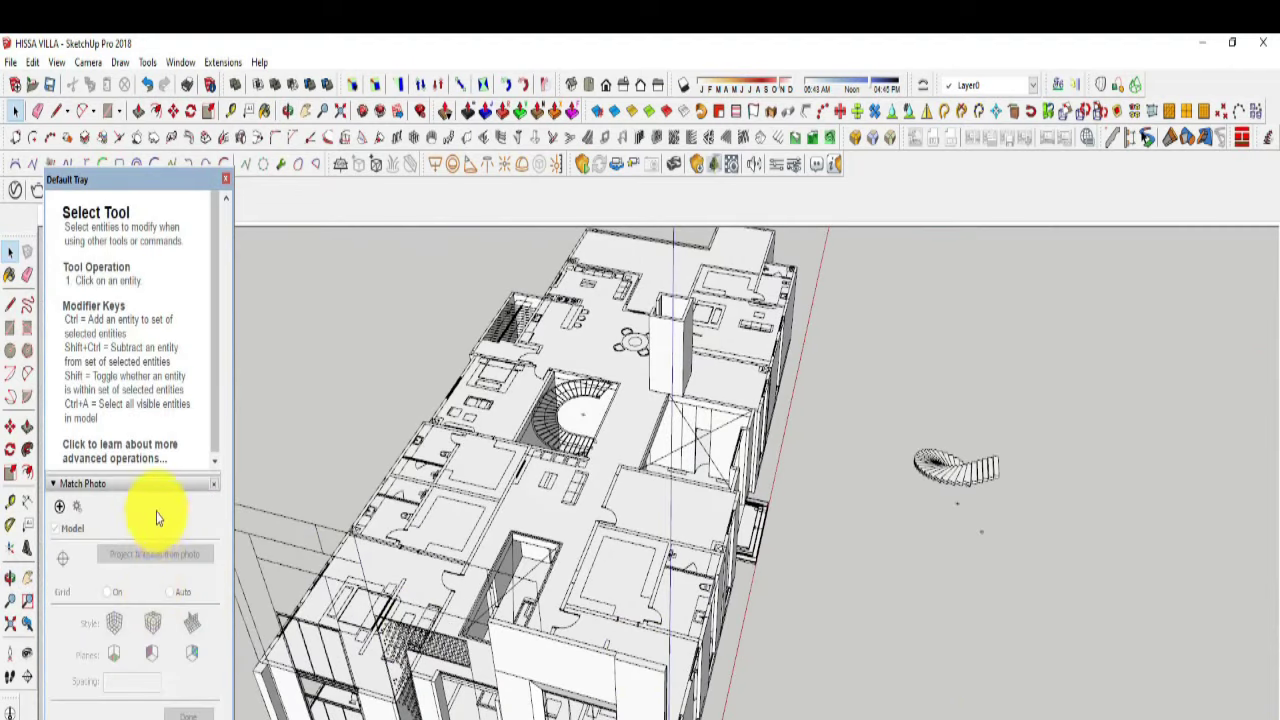
{"action": "scroll", "coordinate": [171, 520], "scroll_direction": "down", "scroll_amount": 3}
{"action": "left_click", "coordinate": [85, 500], "text": "shift"}
{"action": "left_click", "coordinate": [70, 370]}
{"action": "left_click", "coordinate": [165, 576]}
{"action": "left_click", "coordinate": [175, 447]}
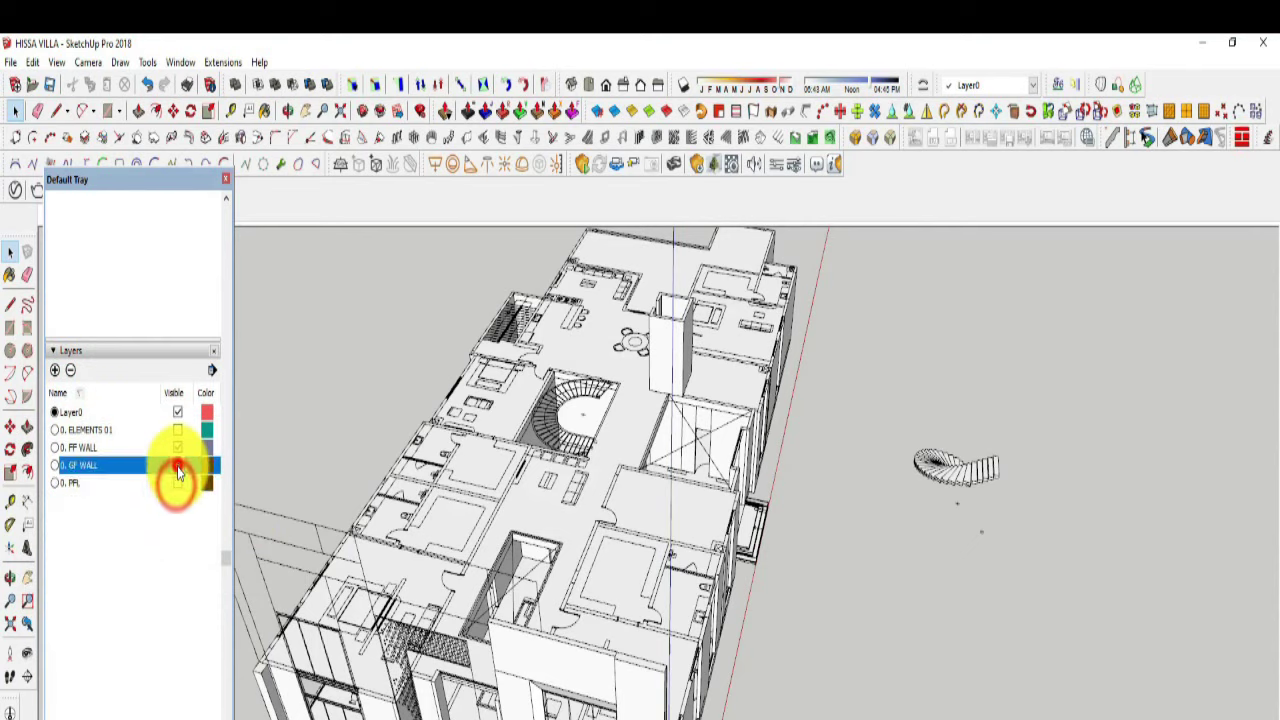
{"action": "left_click", "coordinate": [177, 447]}
Step: Orbit around the floor plan to inspect it and close the layer list
{"action": "middle_click_drag", "start_coordinate": [777, 580], "coordinate": [646, 477]}
{"action": "left_click", "coordinate": [652, 470]}
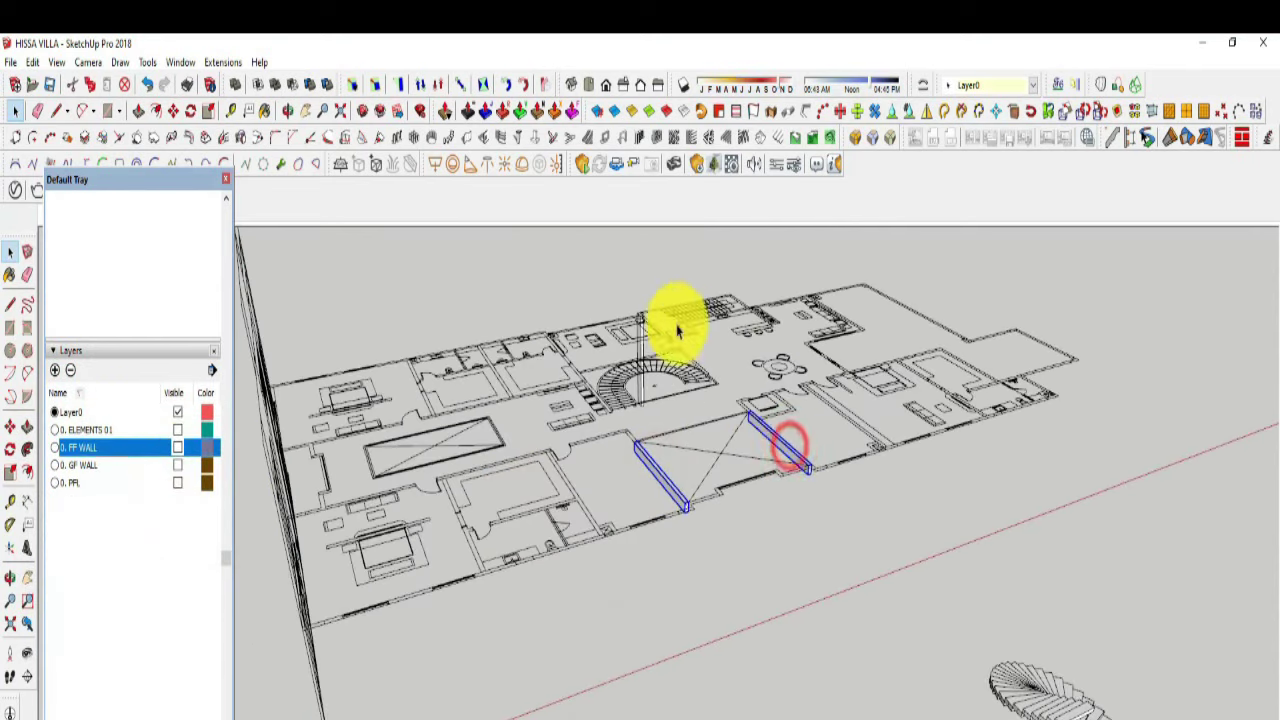
{"action": "middle_click_drag", "start_coordinate": [632, 398], "coordinate": [763, 423]}
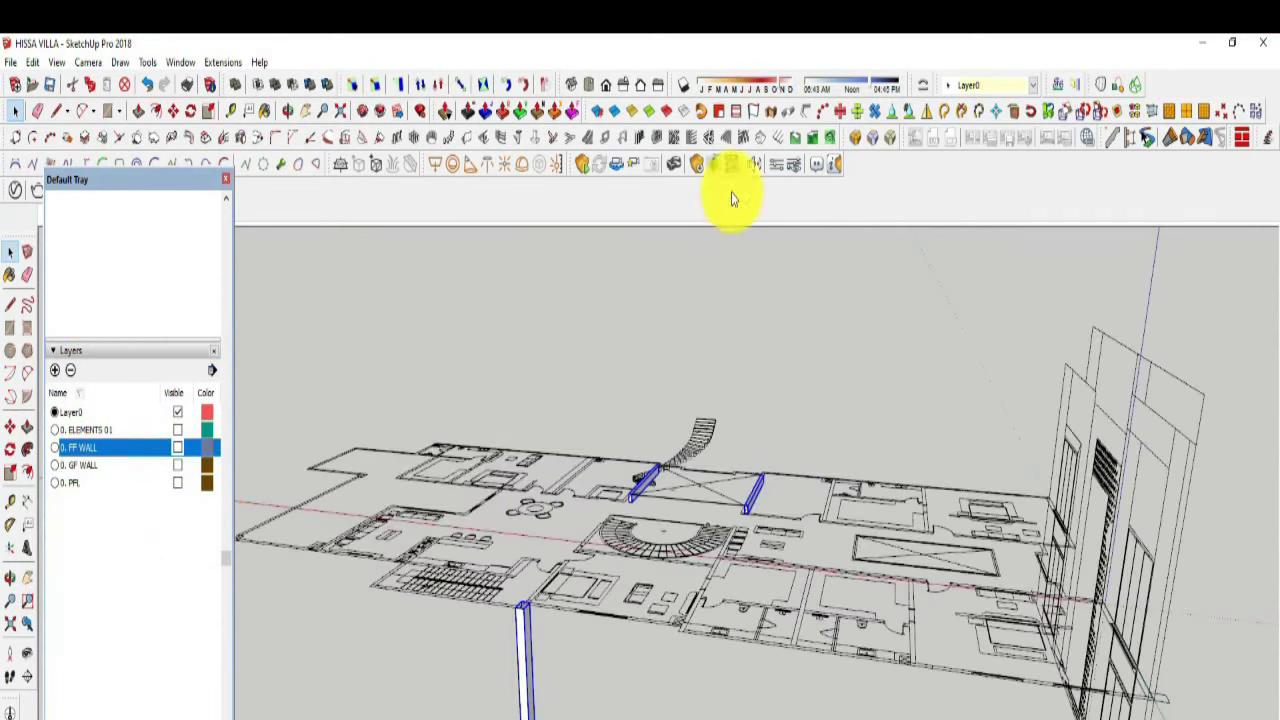
{"action": "left_click", "coordinate": [975, 148]}
{"action": "left_click", "coordinate": [894, 686]}
{"action": "middle_click_drag", "start_coordinate": [594, 643], "coordinate": [657, 456]}
{"action": "scroll", "coordinate": [657, 456], "scroll_direction": "up", "scroll_amount": 3}
Step: Add Scene 2 to the model, viewing the steps from a low side angle
{"action": "left_click", "coordinate": [106, 177]}
{"action": "right_click", "coordinate": [60, 218]}
{"action": "left_click", "coordinate": [100, 265]}
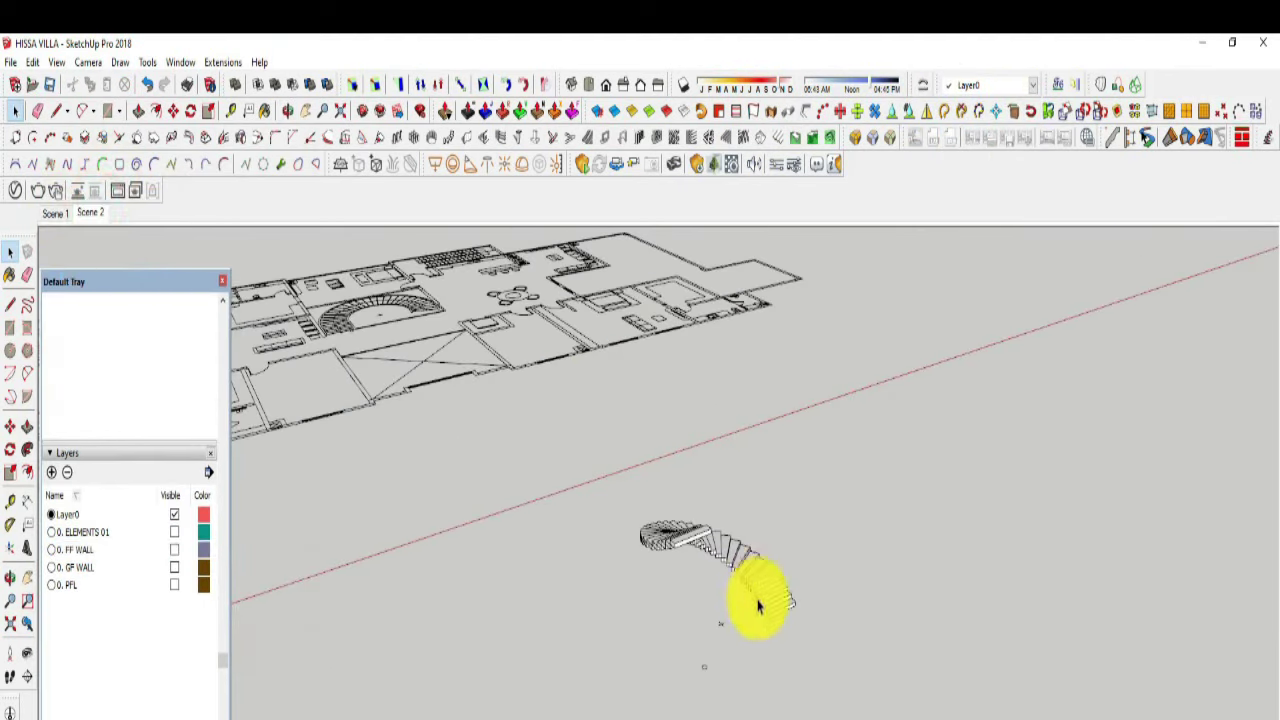
{"action": "scroll", "coordinate": [586, 471], "scroll_direction": "up", "scroll_amount": 5}
{"action": "scroll", "coordinate": [683, 637], "scroll_direction": "up", "scroll_amount": 3}
{"action": "mouse_move", "coordinate": [683, 637]}
{"action": "middle_mouse_down"}
{"action": "mouse_move", "coordinate": [717, 694]}
{"action": "mouse_move", "coordinate": [709, 712]}
{"action": "mouse_move", "coordinate": [551, 677]}
{"action": "mouse_move", "coordinate": [715, 665]}
{"action": "mouse_move", "coordinate": [863, 586]}
{"action": "mouse_move", "coordinate": [917, 540]}
{"action": "mouse_move", "coordinate": [920, 566]}
{"action": "middle_mouse_up"}
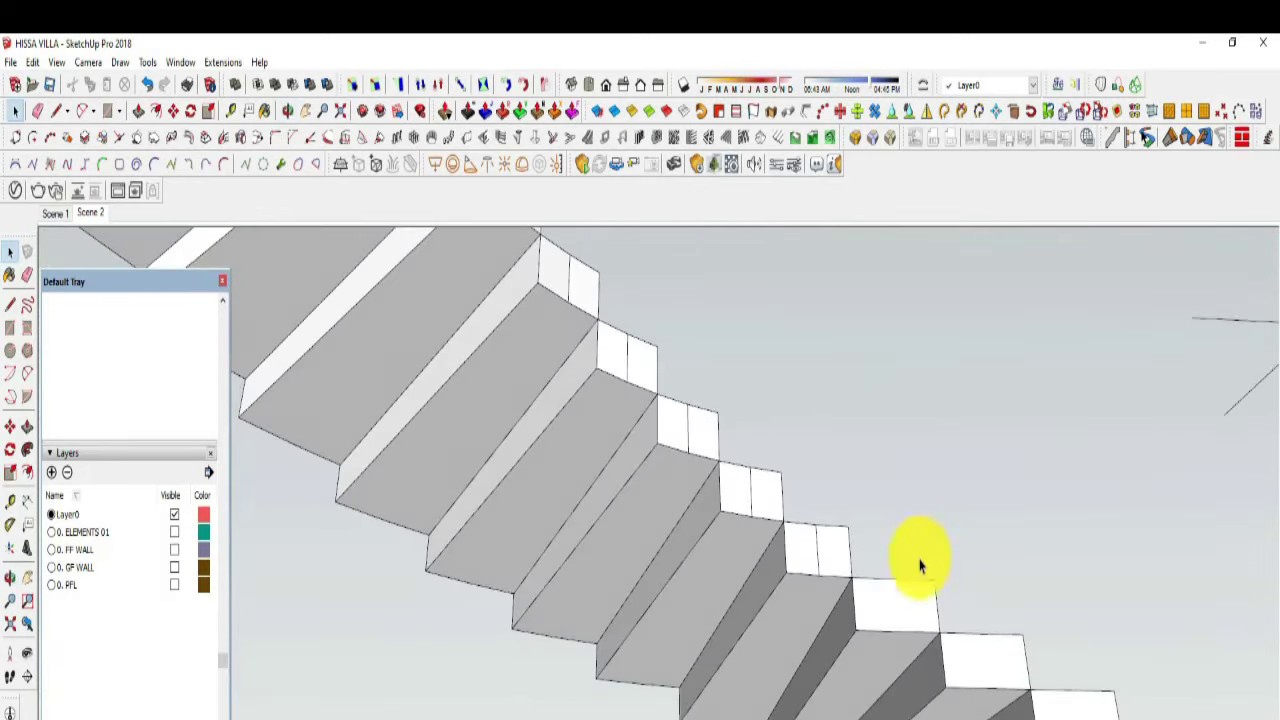
Step: Start Curviloft Loft by Spline and pick the bottom edges of the first seven treads
{"action": "left_click", "coordinate": [834, 666]}
{"action": "left_click", "coordinate": [751, 623]}
{"action": "left_click", "coordinate": [678, 577]}
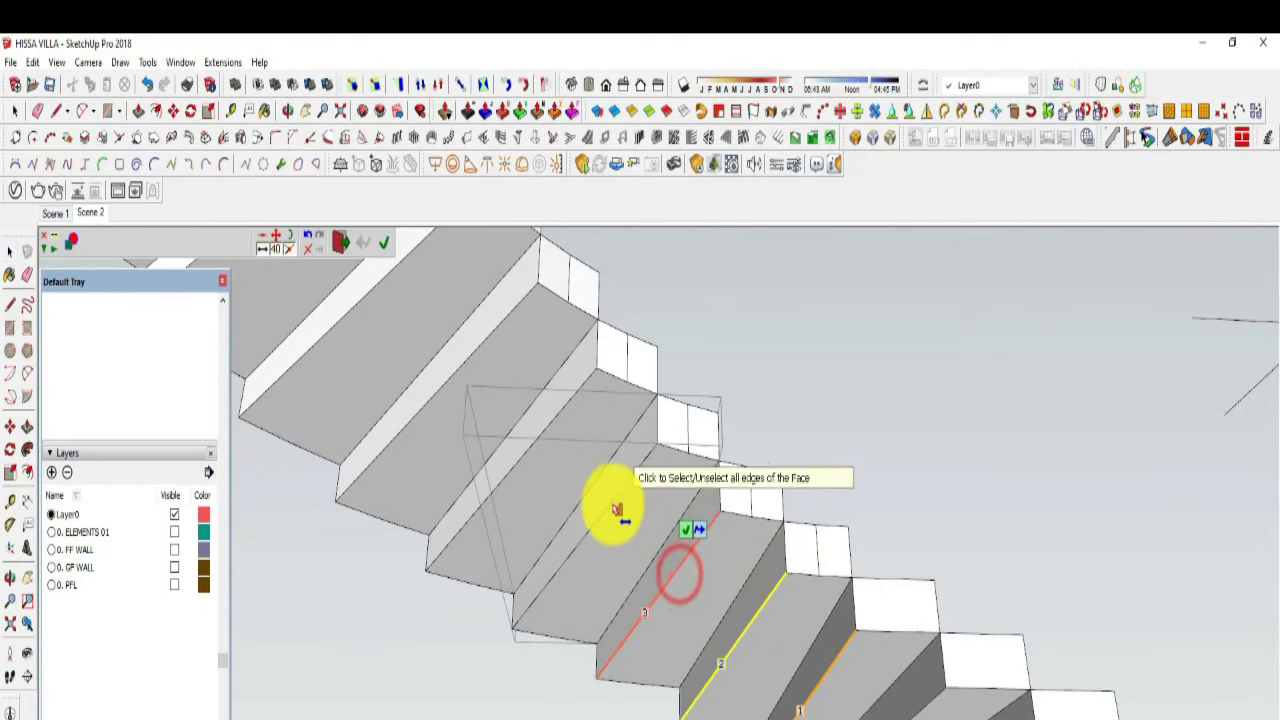
{"action": "left_click", "coordinate": [548, 437]}
{"action": "left_click", "coordinate": [486, 343]}
{"action": "middle_click_drag", "start_coordinate": [943, 417], "coordinate": [980, 500]}
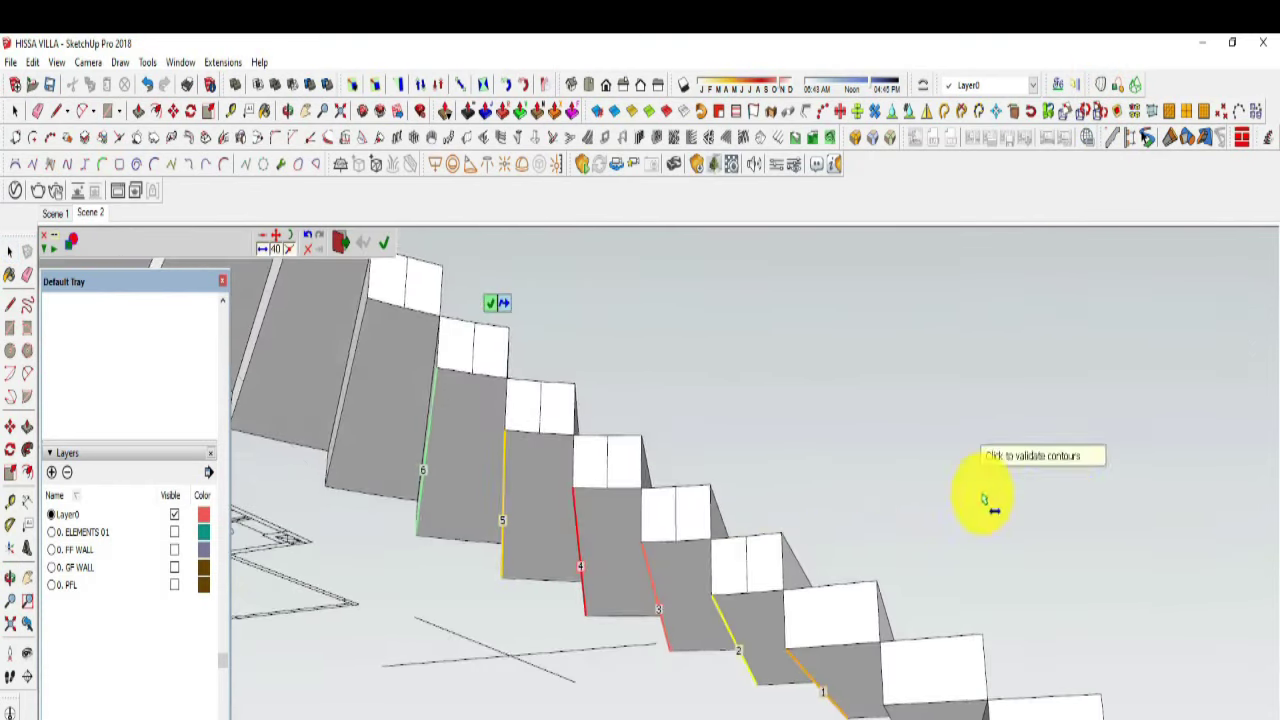
{"action": "left_click", "coordinate": [370, 397]}
Step: Pick the remaining tread bottom edges in order, through tread 22 to the last one
{"action": "mouse_move", "coordinate": [666, 423]}
{"action": "middle_mouse_down"}
{"action": "mouse_move", "coordinate": [594, 500]}
{"action": "mouse_move", "coordinate": [851, 466]}
{"action": "mouse_move", "coordinate": [712, 540]}
{"action": "mouse_move", "coordinate": [730, 570]}
{"action": "middle_mouse_up"}
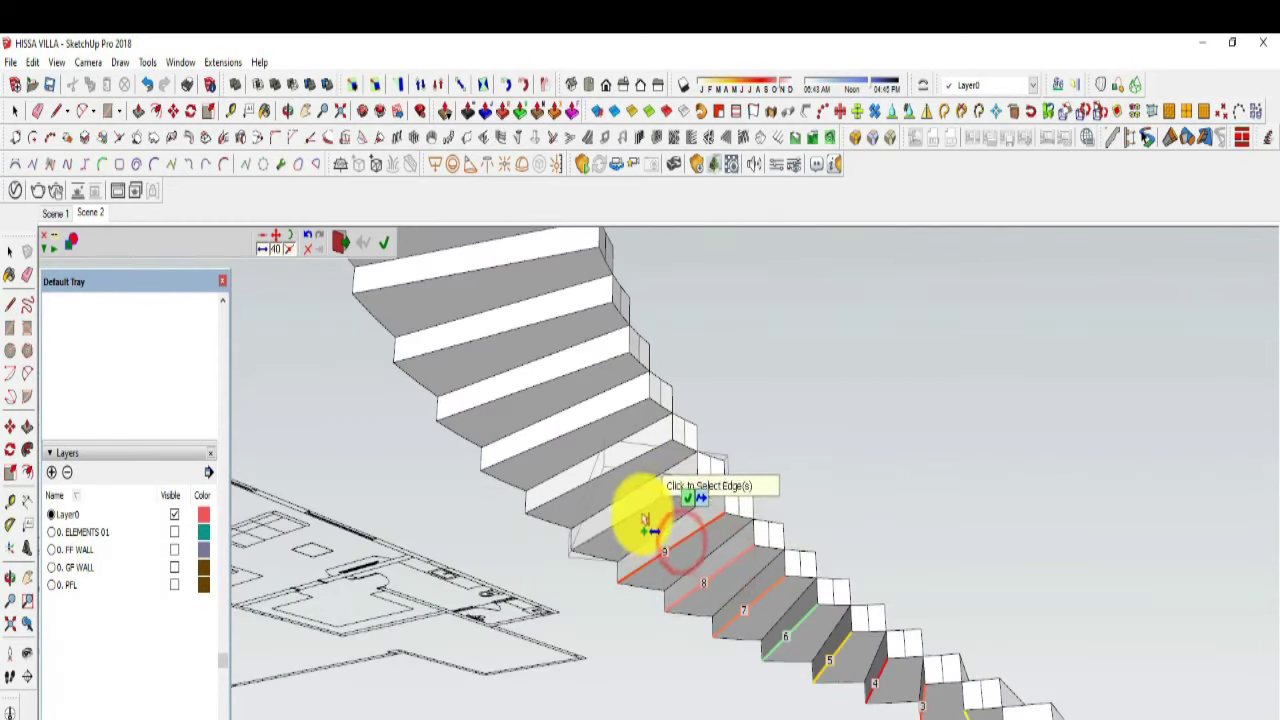
{"action": "mouse_move", "coordinate": [573, 430]}
{"action": "middle_mouse_down"}
{"action": "mouse_move", "coordinate": [708, 610]}
{"action": "mouse_move", "coordinate": [585, 485]}
{"action": "middle_mouse_up"}
{"action": "left_click", "coordinate": [585, 485]}
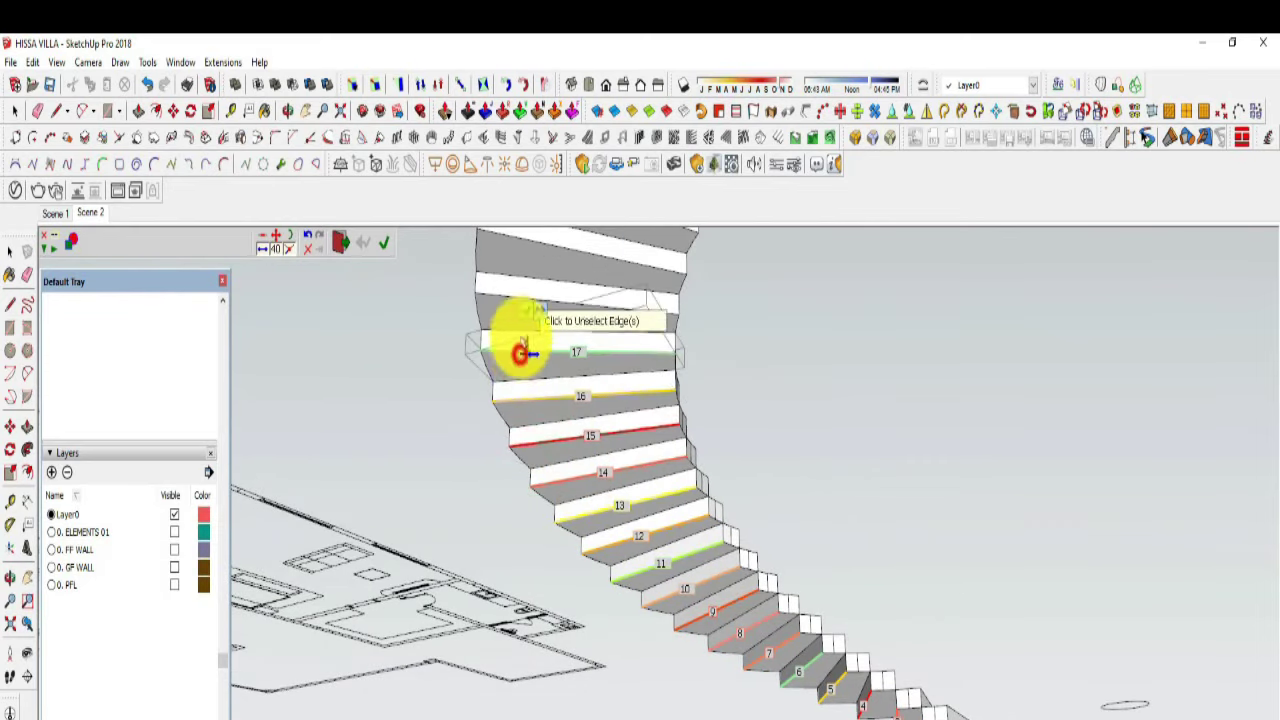
{"action": "mouse_move", "coordinate": [570, 370]}
{"action": "middle_mouse_down"}
{"action": "mouse_move", "coordinate": [749, 429]}
{"action": "mouse_move", "coordinate": [749, 480]}
{"action": "mouse_move", "coordinate": [651, 514]}
{"action": "mouse_move", "coordinate": [746, 400]}
{"action": "middle_mouse_up"}
{"action": "scroll", "coordinate": [645, 492], "scroll_direction": "up", "scroll_amount": 5}
{"action": "scroll", "coordinate": [645, 492], "scroll_direction": "down", "scroll_amount": 5}
{"action": "left_click", "coordinate": [706, 527]}
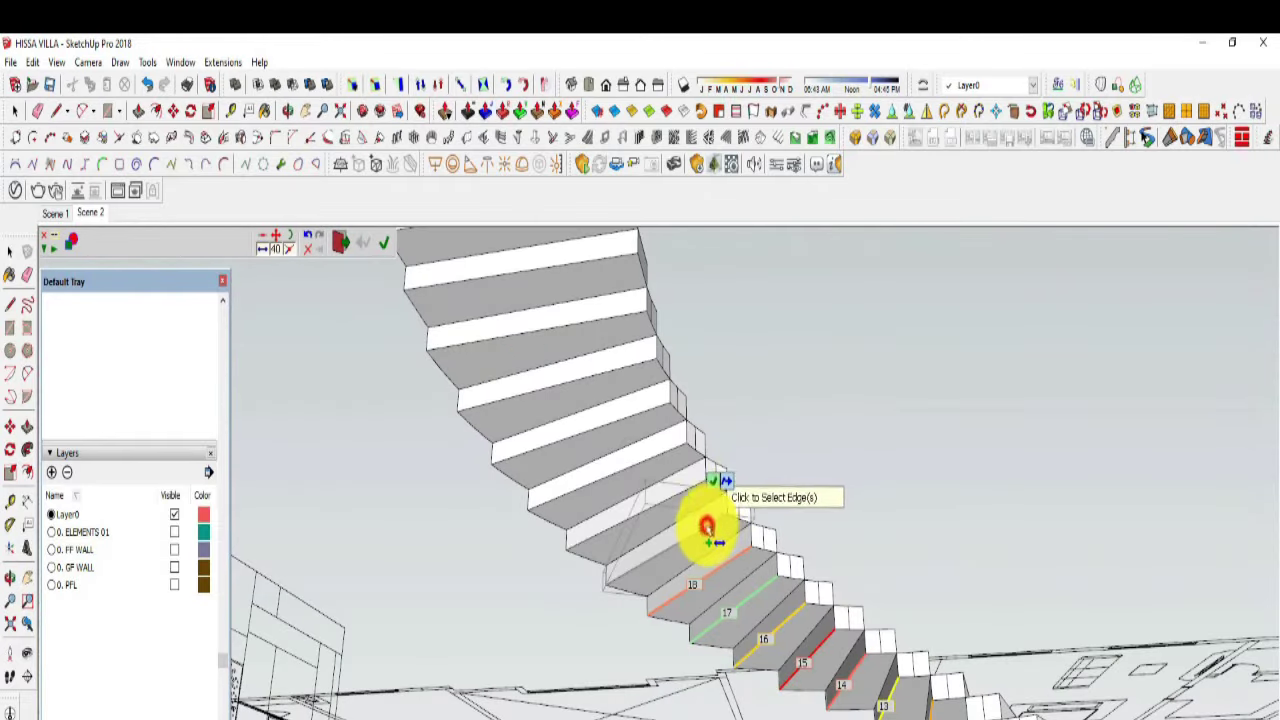
{"action": "left_click", "coordinate": [596, 375]}
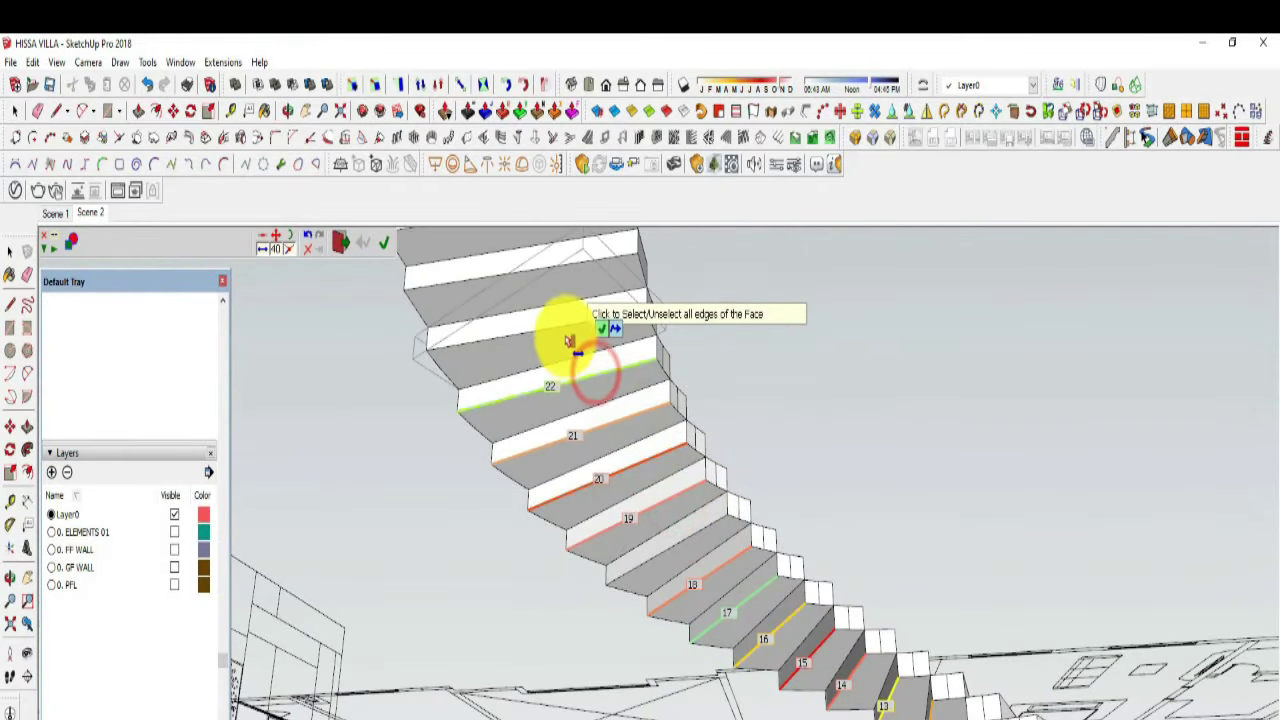
{"action": "left_click", "coordinate": [564, 330]}
{"action": "left_click", "coordinate": [551, 263]}
Step: Validate the contours to generate the lofted soffit and frame the view on the staircase
{"action": "left_click", "coordinate": [794, 297]}
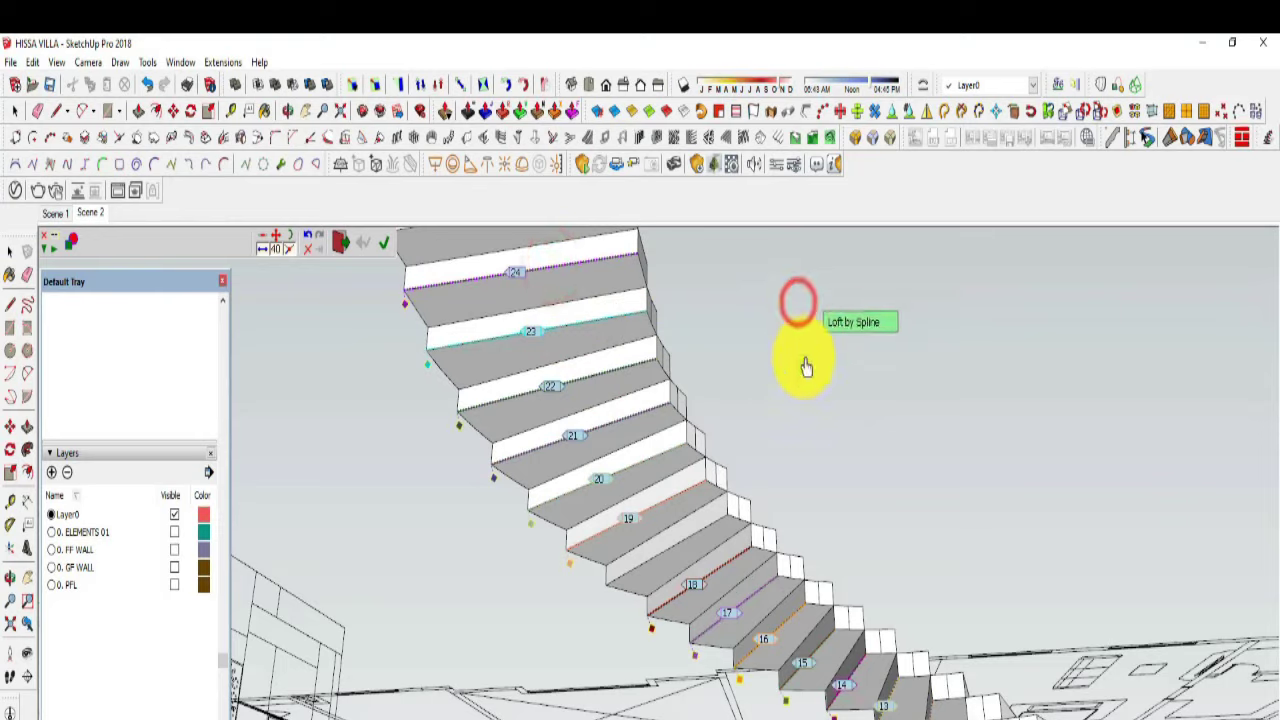
{"action": "left_click", "coordinate": [804, 373]}
{"action": "scroll", "coordinate": [791, 366], "scroll_direction": "down", "scroll_amount": 3}
{"action": "mouse_move", "coordinate": [791, 366]}
{"action": "middle_mouse_down"}
{"action": "mouse_move", "coordinate": [786, 537]}
{"action": "mouse_move", "coordinate": [974, 451]}
{"action": "mouse_move", "coordinate": [730, 410]}
{"action": "middle_mouse_up"}
{"action": "right_click", "coordinate": [730, 410]}
{"action": "left_click", "coordinate": [762, 348]}
{"action": "mouse_move", "coordinate": [877, 457]}
{"action": "middle_mouse_down"}
{"action": "mouse_move", "coordinate": [397, 626]}
{"action": "mouse_move", "coordinate": [880, 514]}
{"action": "mouse_move", "coordinate": [909, 429]}
{"action": "middle_mouse_up"}
{"action": "scroll", "coordinate": [857, 429], "scroll_direction": "down", "scroll_amount": 3}
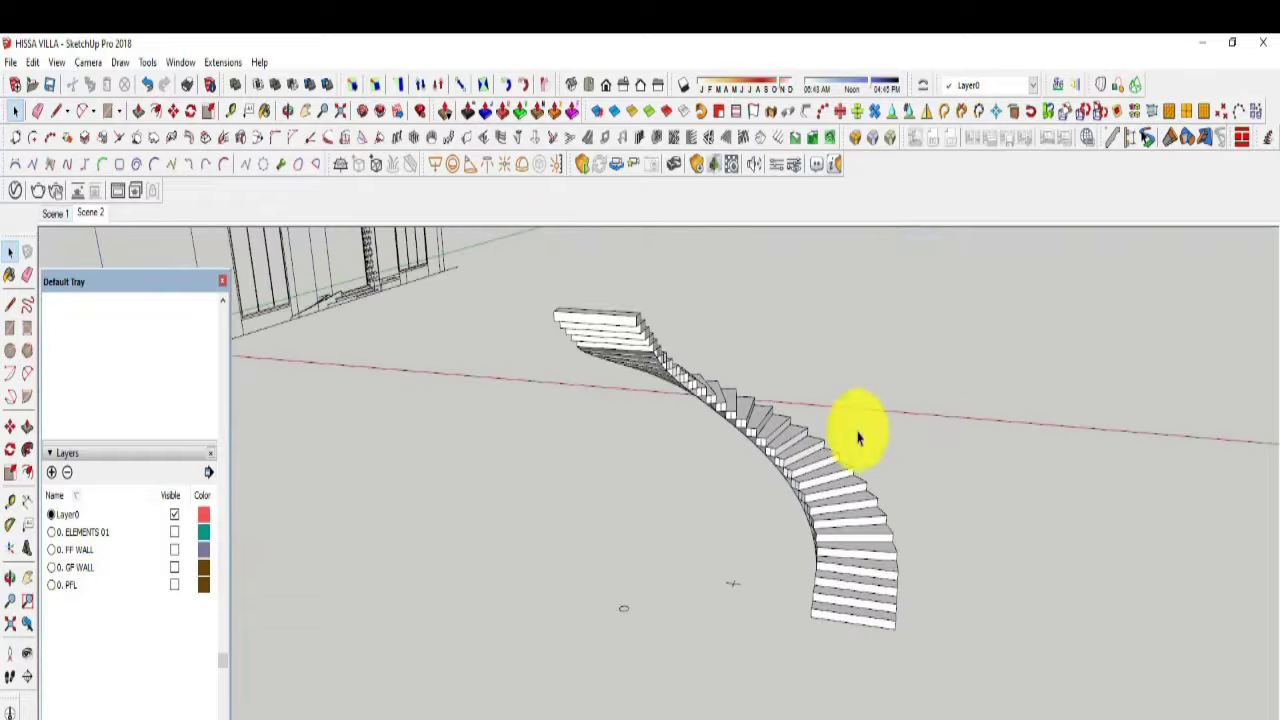
{"action": "scroll", "coordinate": [688, 388], "scroll_direction": "up", "scroll_amount": 6}
{"action": "scroll", "coordinate": [688, 388], "scroll_direction": "down", "scroll_amount": 5}
{"action": "mouse_move", "coordinate": [688, 388]}
{"action": "middle_mouse_down"}
{"action": "mouse_move", "coordinate": [851, 189]}
{"action": "mouse_move", "coordinate": [549, 371]}
{"action": "mouse_move", "coordinate": [643, 477]}
{"action": "mouse_move", "coordinate": [643, 450]}
{"action": "middle_mouse_up"}
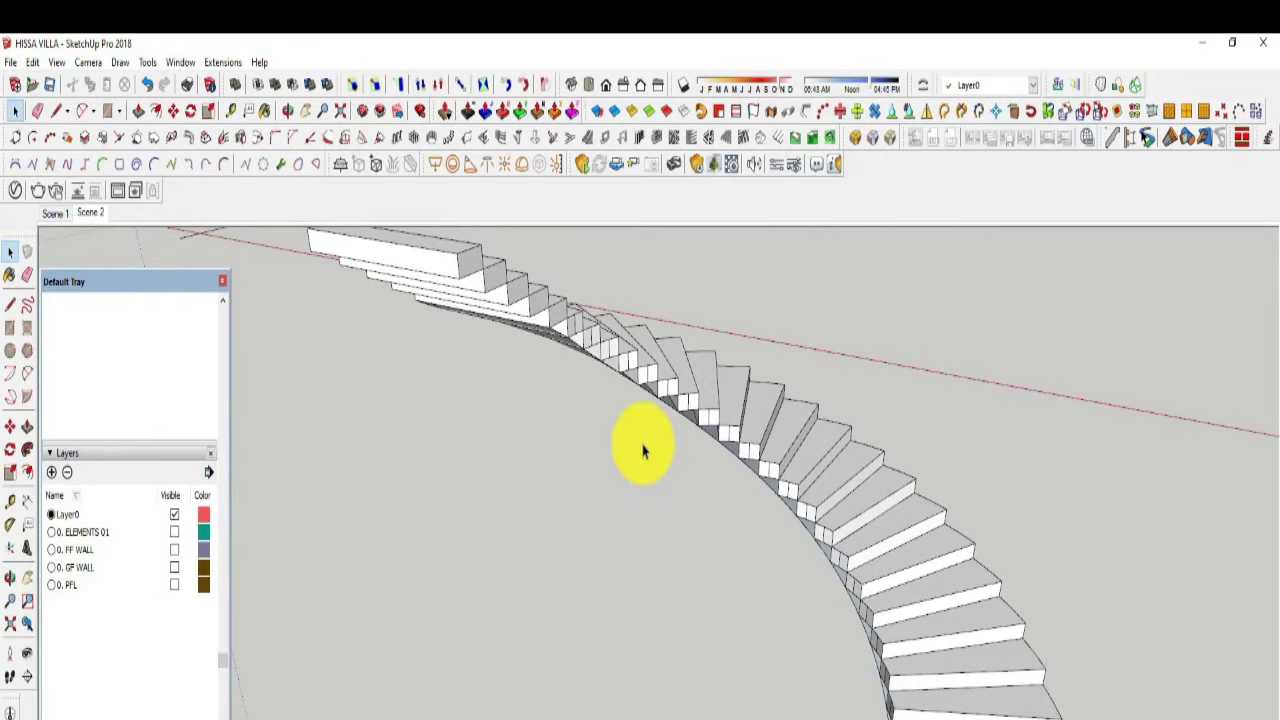
{"action": "mouse_move", "coordinate": [876, 254]}
{"action": "middle_mouse_down"}
{"action": "mouse_move", "coordinate": [803, 286]}
{"action": "mouse_move", "coordinate": [857, 463]}
{"action": "mouse_move", "coordinate": [523, 716]}
{"action": "middle_mouse_up"}
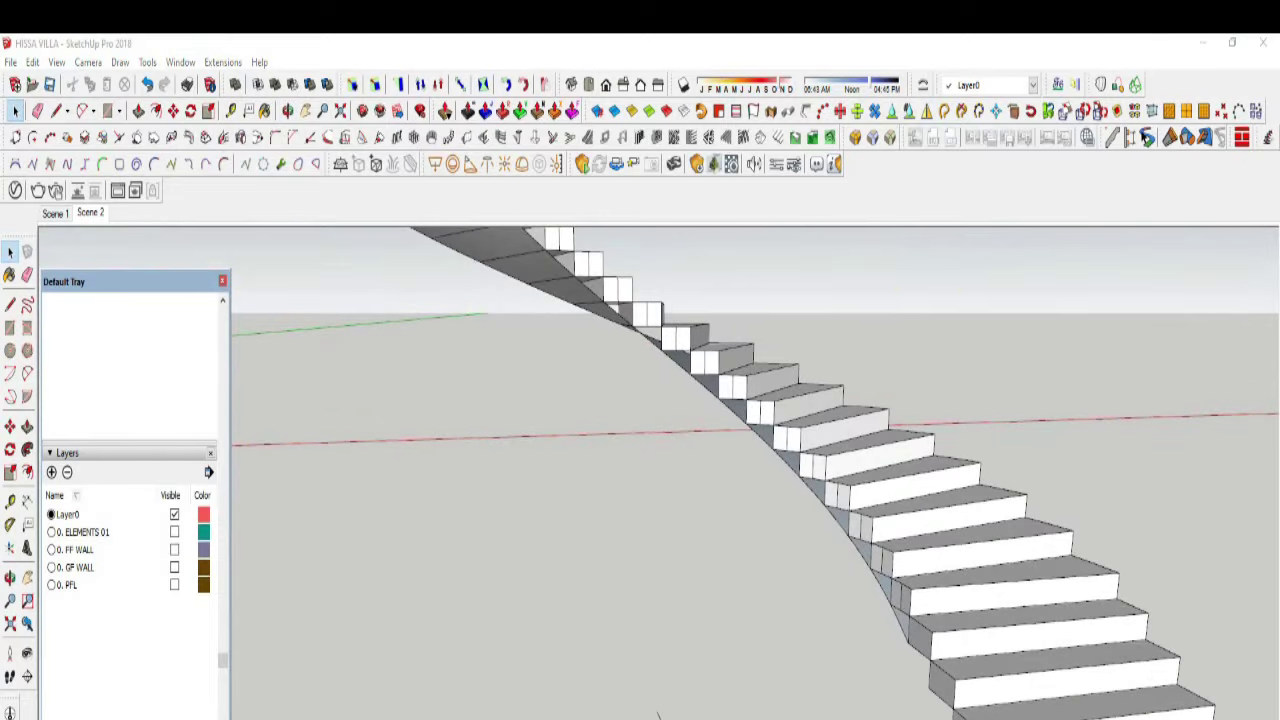
{"action": "scroll", "coordinate": [874, 663], "scroll_direction": "up", "scroll_amount": 3}
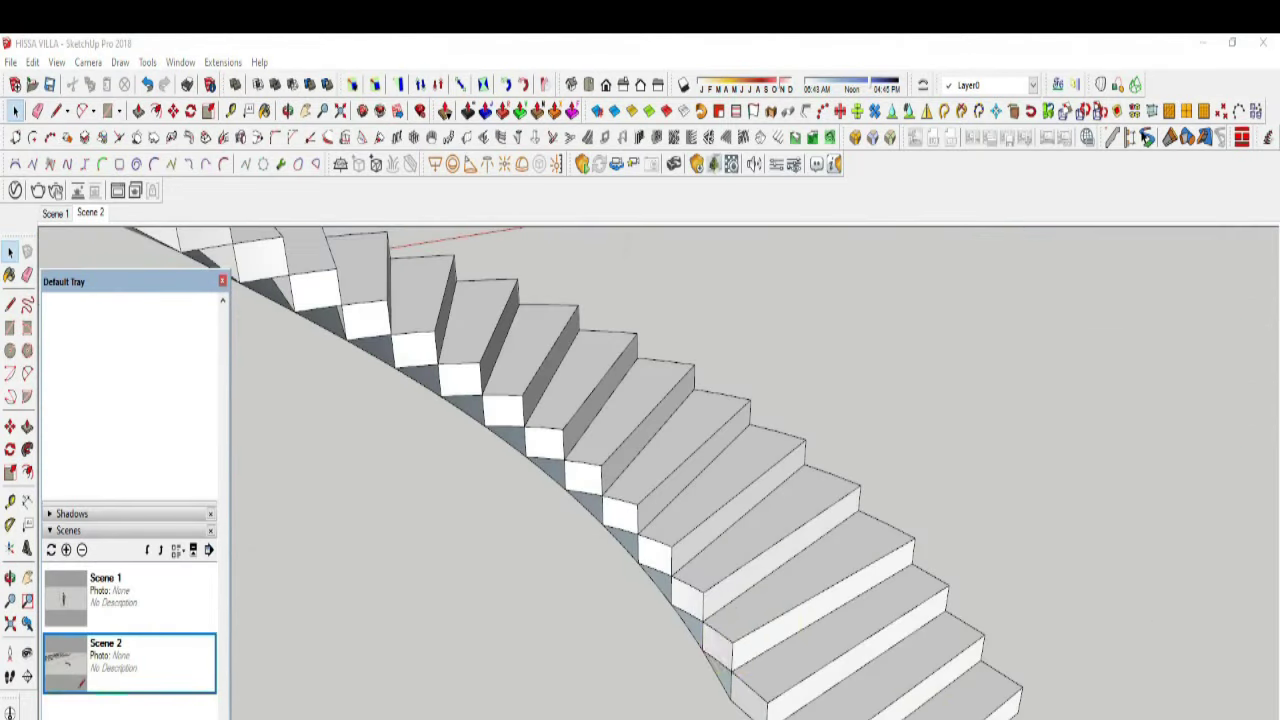
{"action": "scroll", "coordinate": [874, 663], "scroll_direction": "up", "scroll_amount": 2}
{"action": "scroll", "coordinate": [737, 669], "scroll_direction": "up", "scroll_amount": 2}
{"action": "scroll", "coordinate": [737, 657], "scroll_direction": "up", "scroll_amount": 2}
{"action": "scroll", "coordinate": [737, 657], "scroll_direction": "up", "scroll_amount": 1}
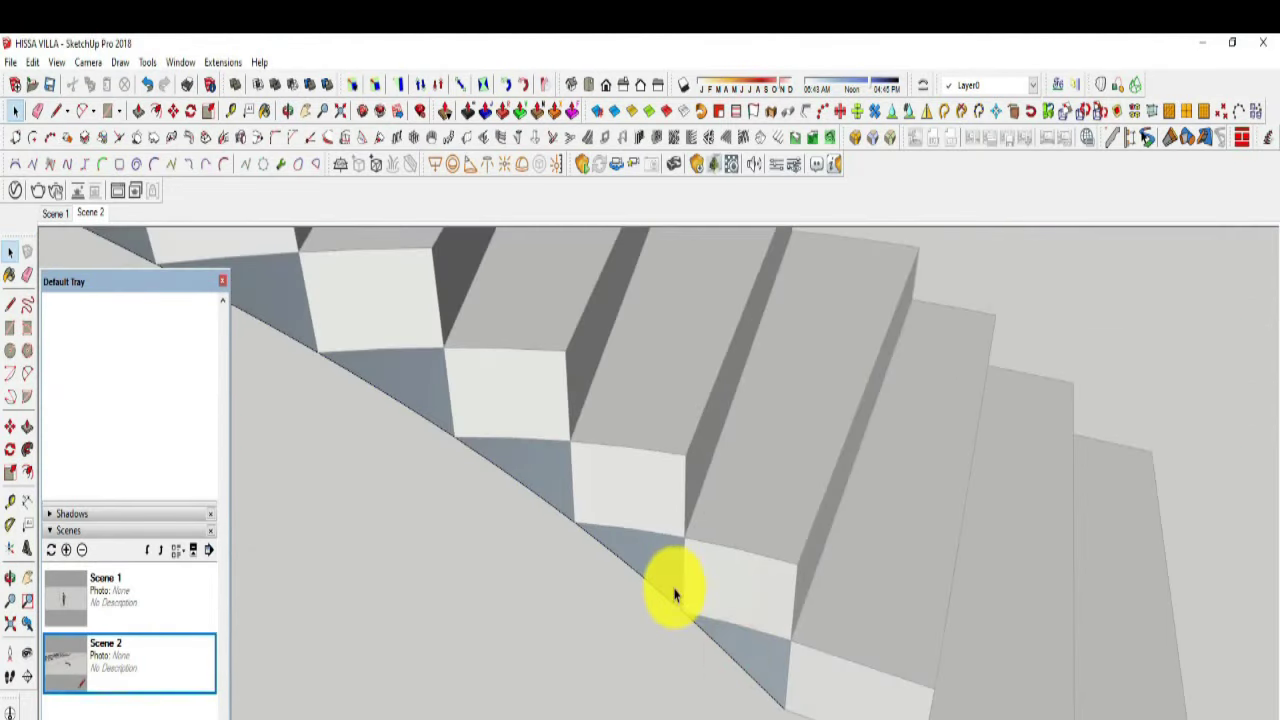
Step: Loft a surface across the first triangular gap between a tread and the soffit
{"action": "left_click", "coordinate": [1103, 87]}
{"action": "left_click", "coordinate": [700, 523]}
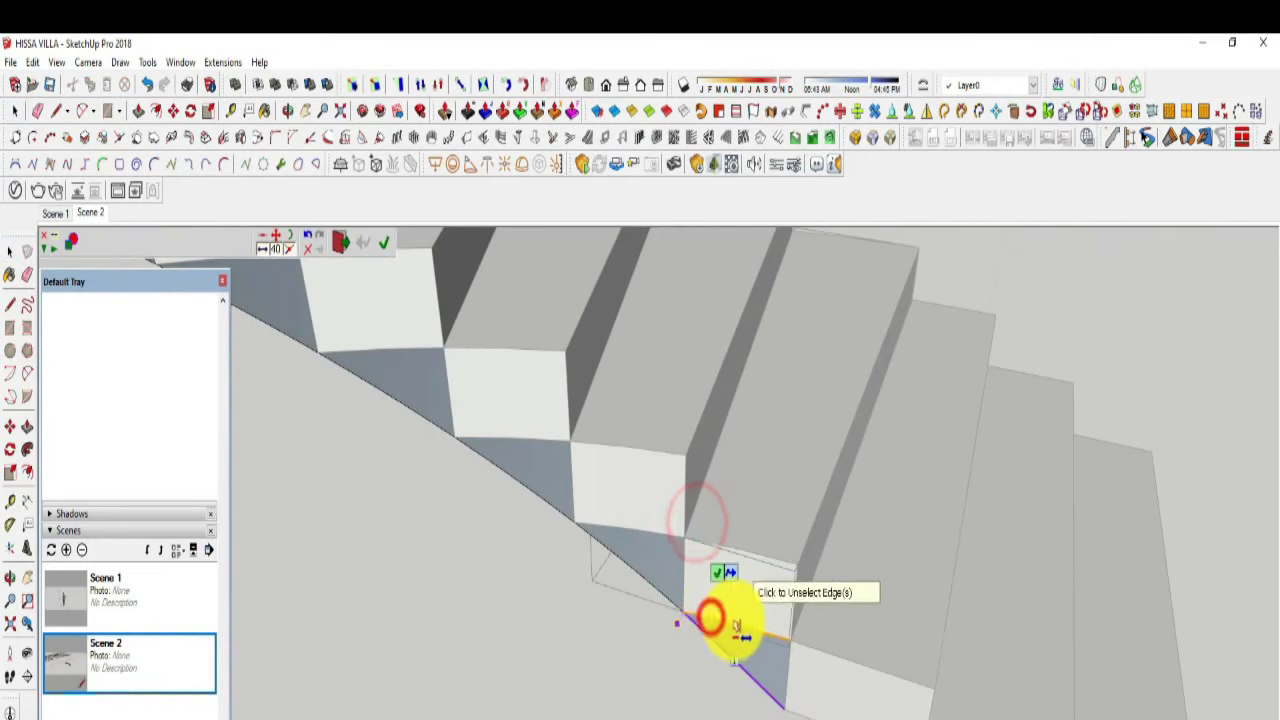
{"action": "mouse_move", "coordinate": [623, 649]}
{"action": "middle_mouse_down"}
{"action": "mouse_move", "coordinate": [1004, 456]}
{"action": "mouse_move", "coordinate": [866, 586]}
{"action": "mouse_move", "coordinate": [634, 594]}
{"action": "middle_mouse_up"}
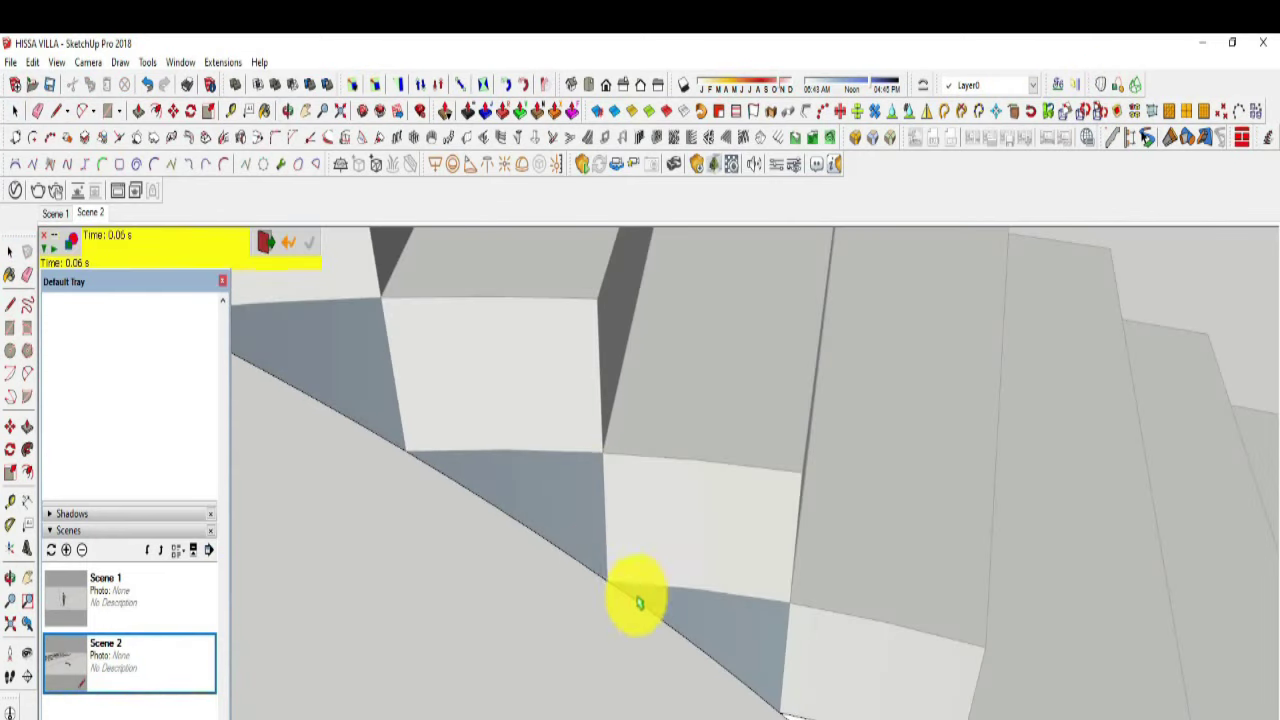
{"action": "left_click", "coordinate": [1080, 111]}
{"action": "left_click", "coordinate": [686, 514]}
{"action": "left_click", "coordinate": [688, 592]}
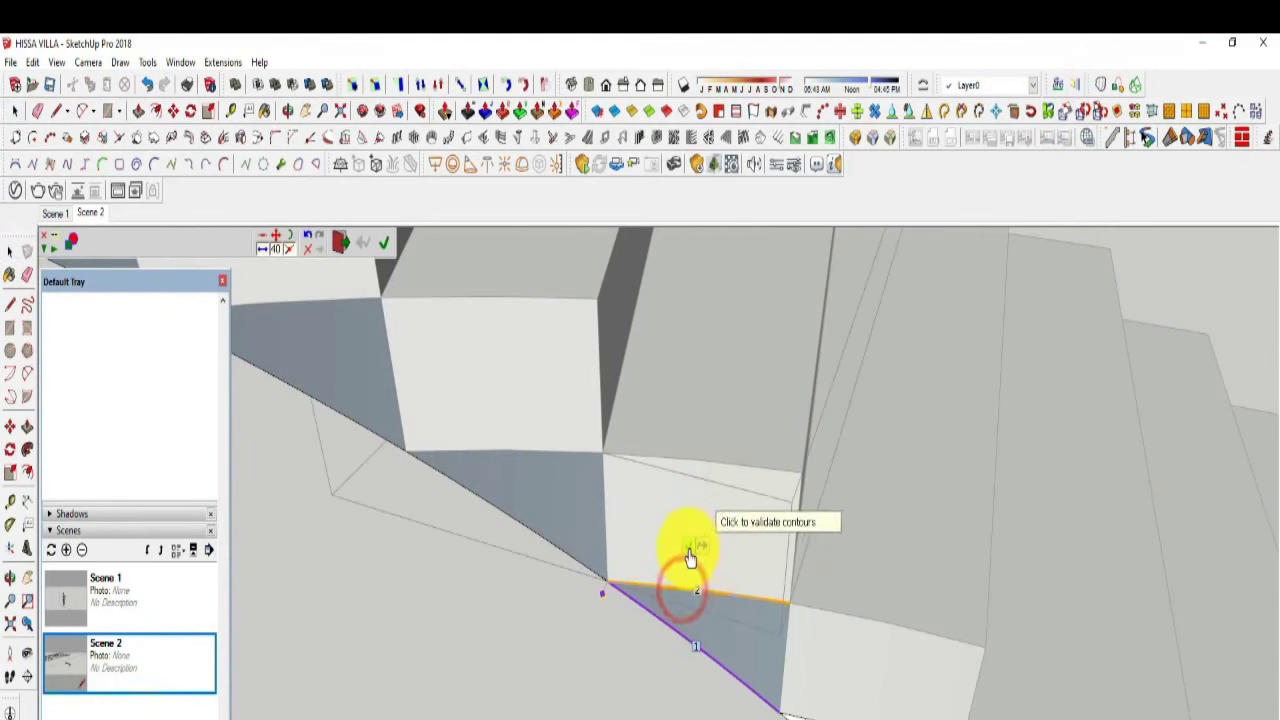
{"action": "left_click", "coordinate": [688, 557]}
{"action": "middle_click_drag", "start_coordinate": [563, 643], "coordinate": [600, 560]}
Step: Select the lower soffit edges and loft a surface across the next gap
{"action": "left_click", "coordinate": [680, 672]}
{"action": "left_click", "coordinate": [535, 494]}
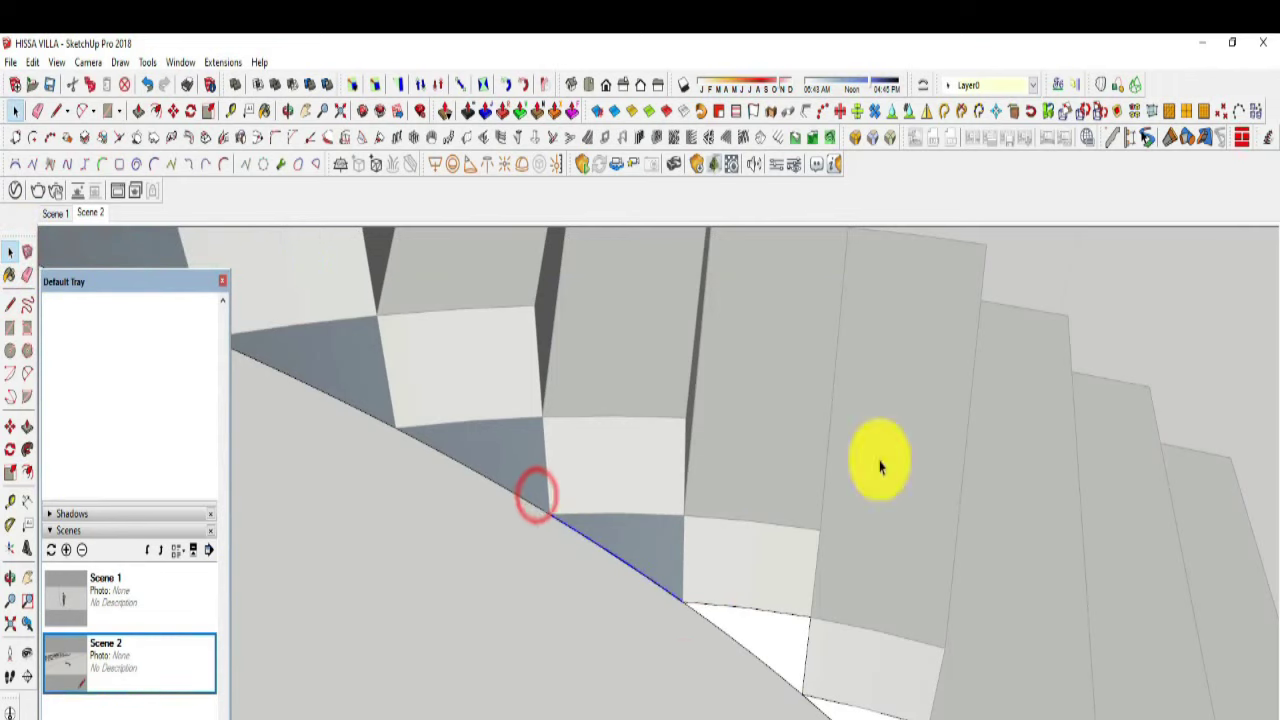
{"action": "left_click", "coordinate": [1103, 88]}
{"action": "left_click", "coordinate": [694, 521]}
{"action": "left_click", "coordinate": [658, 484]}
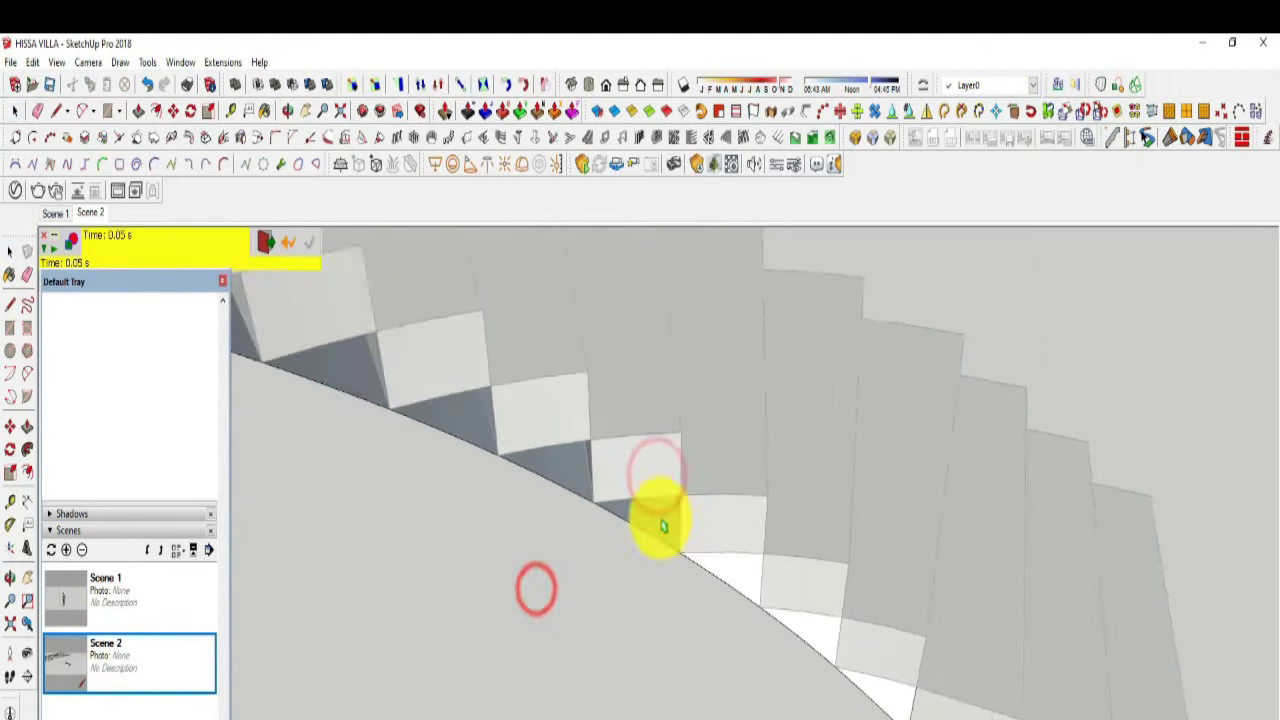
{"action": "middle_click_drag", "start_coordinate": [657, 514], "coordinate": [221, 370]}
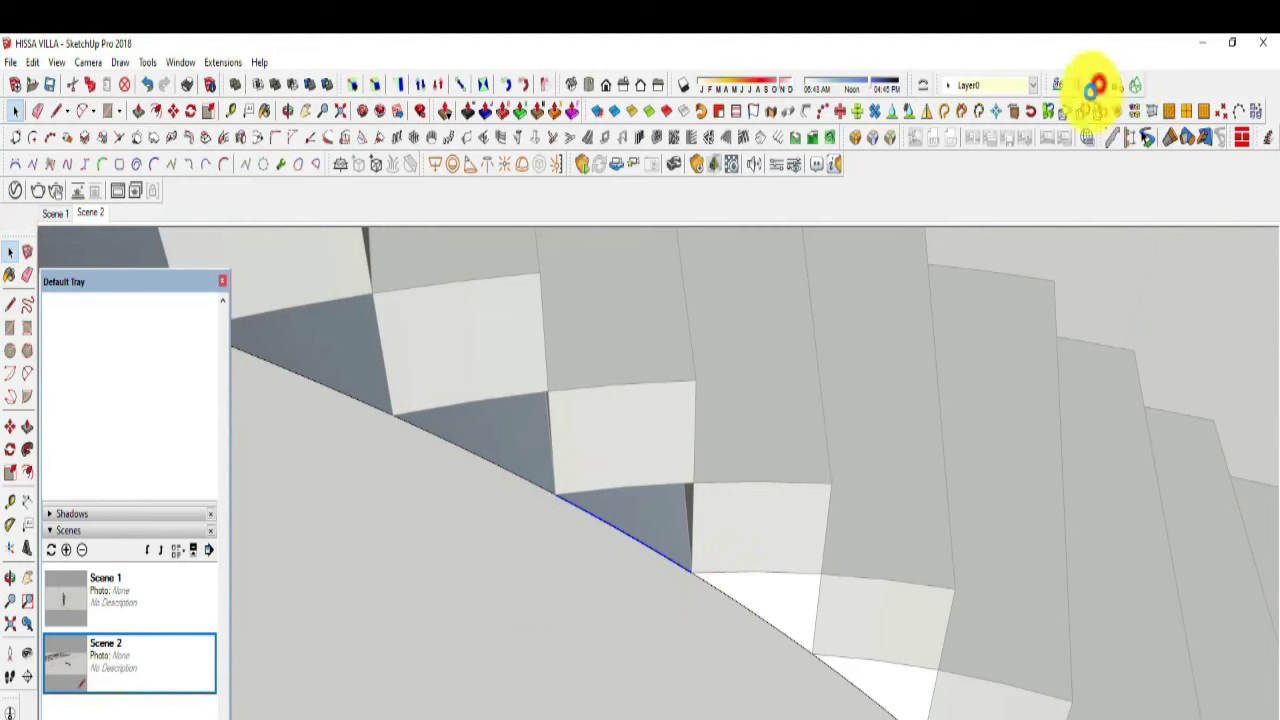
Step: Loft the selected stair edge to fill another triangular gap
{"action": "left_click", "coordinate": [1096, 87]}
{"action": "left_click", "coordinate": [700, 518]}
{"action": "left_click", "coordinate": [657, 452]}
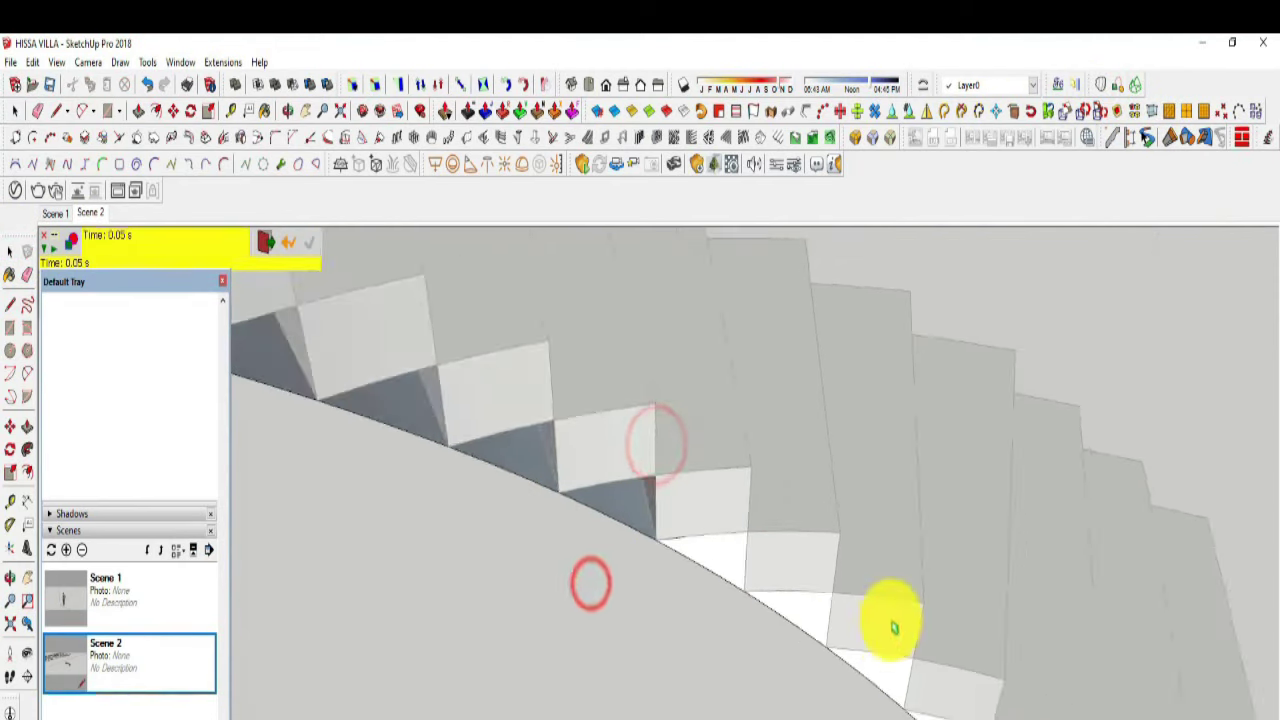
{"action": "middle_click_drag", "start_coordinate": [589, 583], "coordinate": [362, 460]}
{"action": "key", "text": "space"}
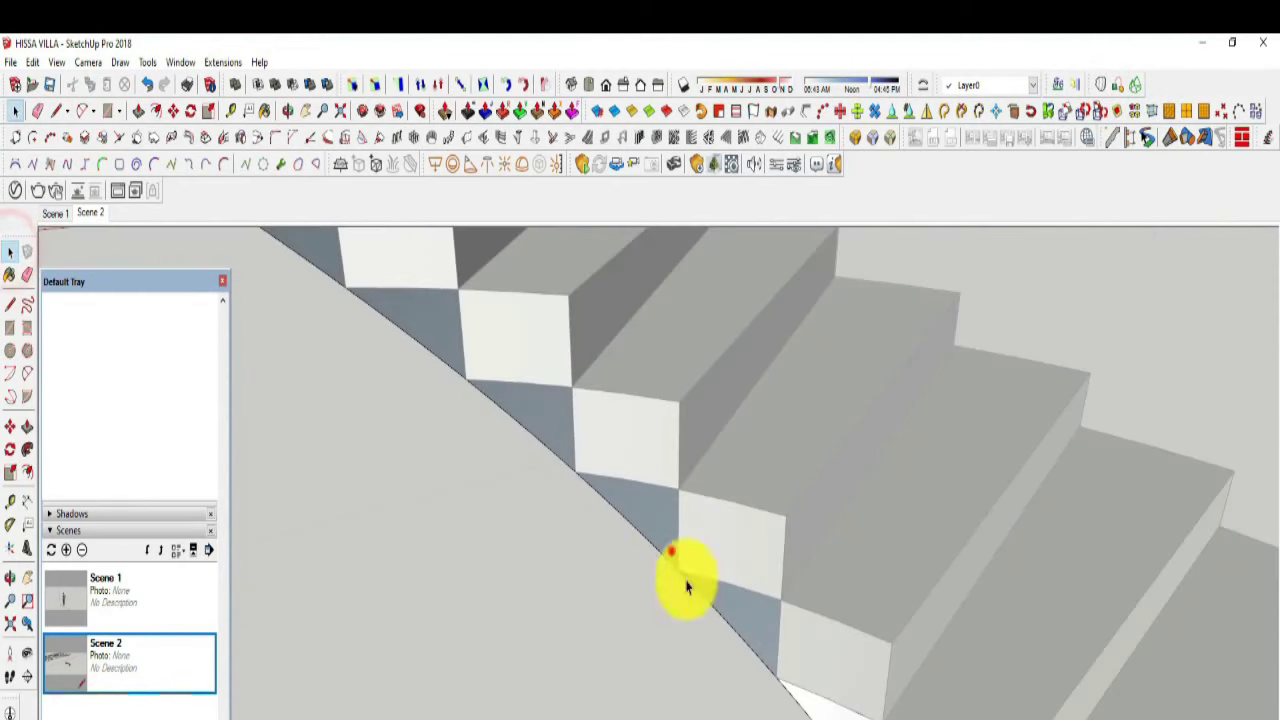
Step: Loft the selected edge to the tread edge, closing the following gap
{"action": "left_click", "coordinate": [1102, 88]}
{"action": "left_click", "coordinate": [694, 518]}
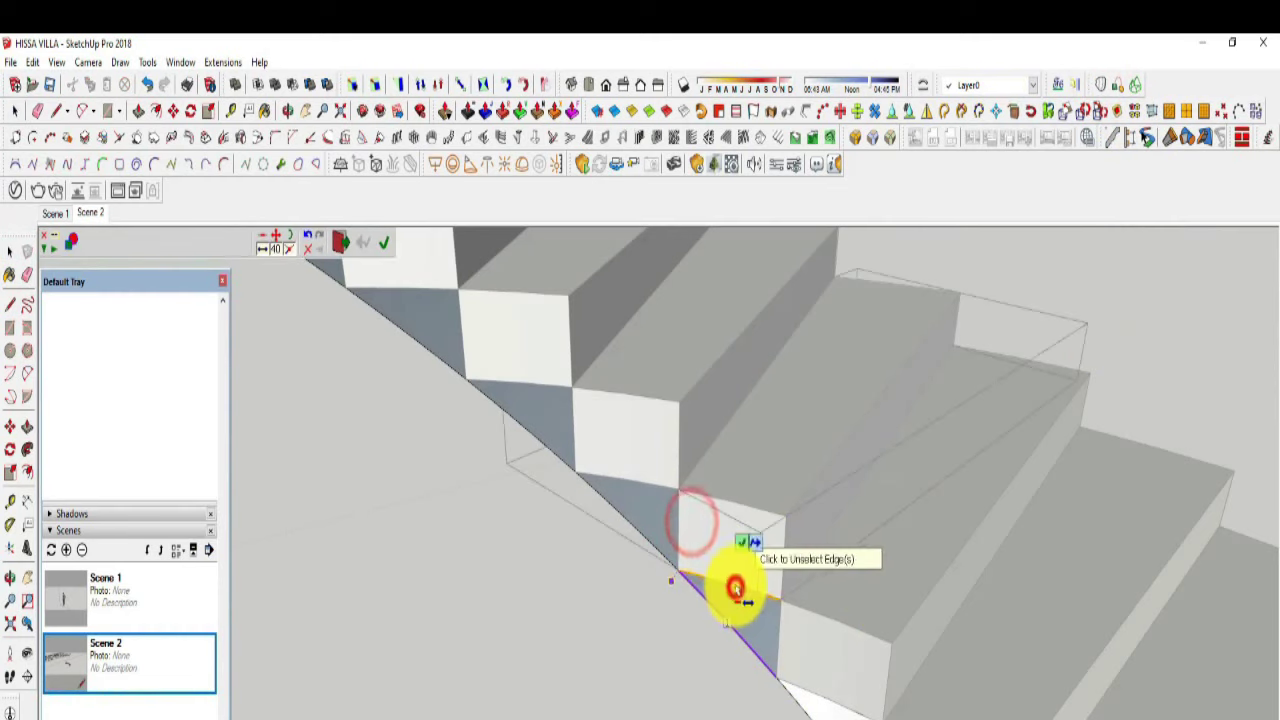
{"action": "left_click", "coordinate": [737, 549]}
{"action": "middle_click_drag", "start_coordinate": [620, 608], "coordinate": [33, 272]}
{"action": "left_click", "coordinate": [10, 250]}
Step: Select the diagonal edge under the next tread and loft it to fill the gap
{"action": "middle_click_drag", "start_coordinate": [540, 450], "coordinate": [625, 513]}
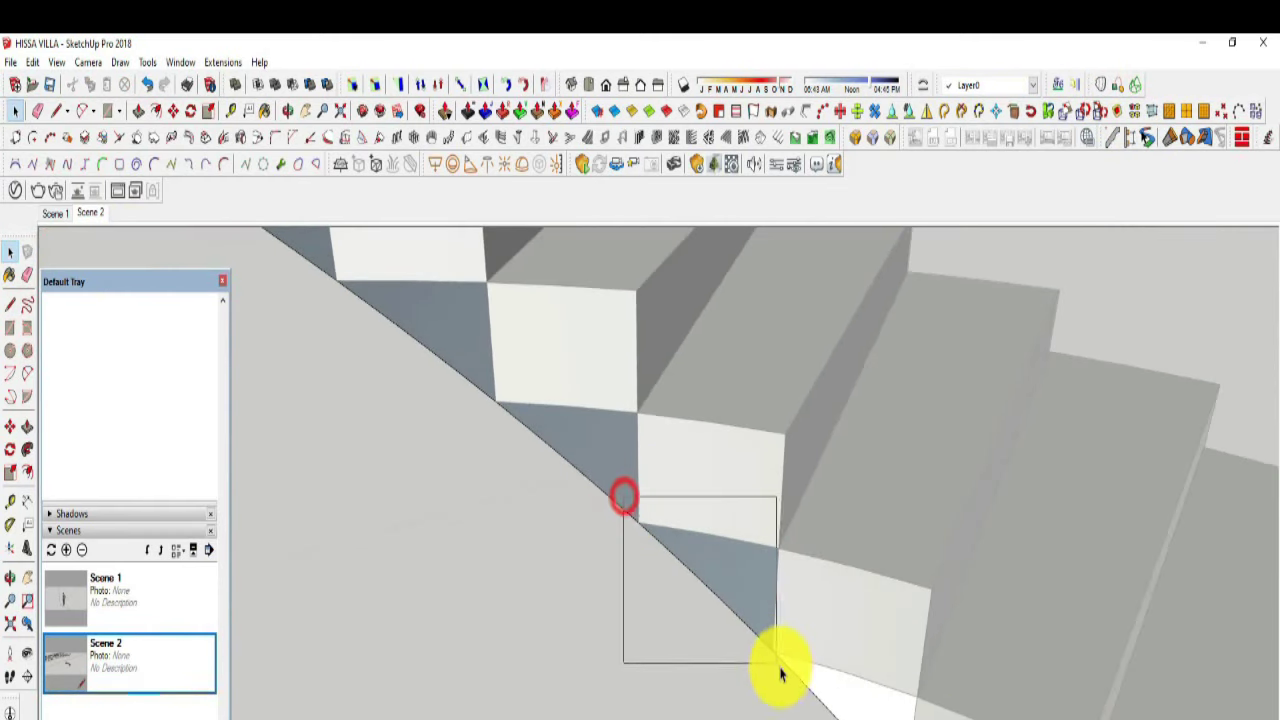
{"action": "left_click", "coordinate": [1095, 92]}
{"action": "left_click", "coordinate": [697, 530]}
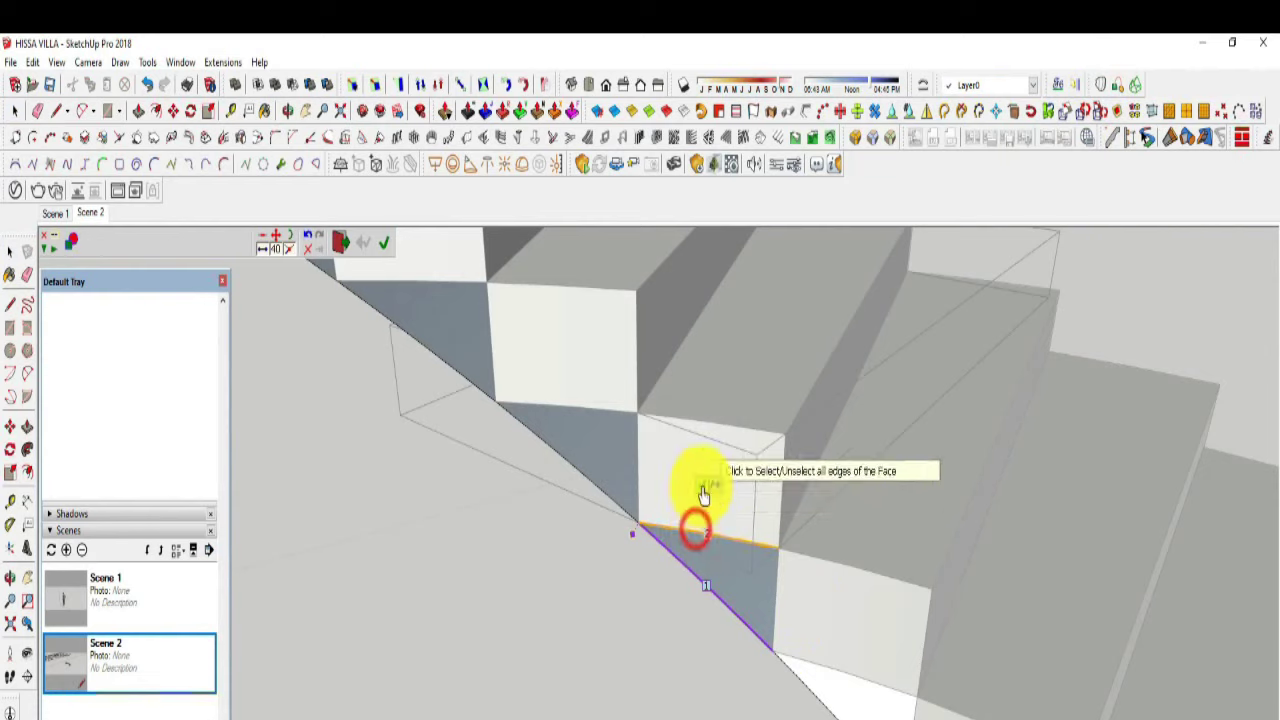
{"action": "left_click", "coordinate": [700, 482]}
{"action": "middle_click_drag", "start_coordinate": [577, 603], "coordinate": [30, 270]}
{"action": "left_click", "coordinate": [10, 250]}
{"action": "scroll", "coordinate": [588, 532], "scroll_direction": "up", "scroll_amount": 3}
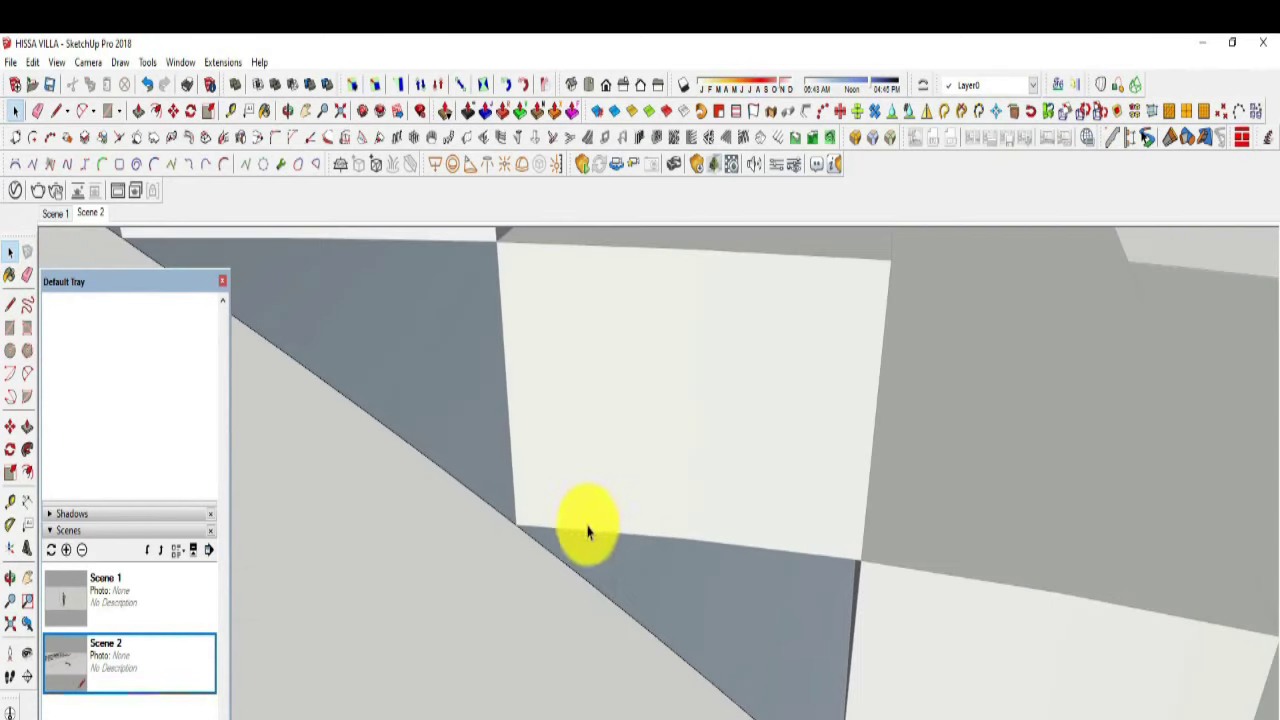
Step: Loft the next selected edge with its tread edge to generate the gap surface
{"action": "left_click", "coordinate": [1095, 88]}
{"action": "left_click", "coordinate": [660, 518]}
{"action": "left_click", "coordinate": [700, 534]}
{"action": "left_click", "coordinate": [614, 606]}
{"action": "scroll", "coordinate": [940, 648], "scroll_direction": "down", "scroll_amount": 2}
{"action": "middle_click_drag", "start_coordinate": [940, 648], "coordinate": [138, 321]}
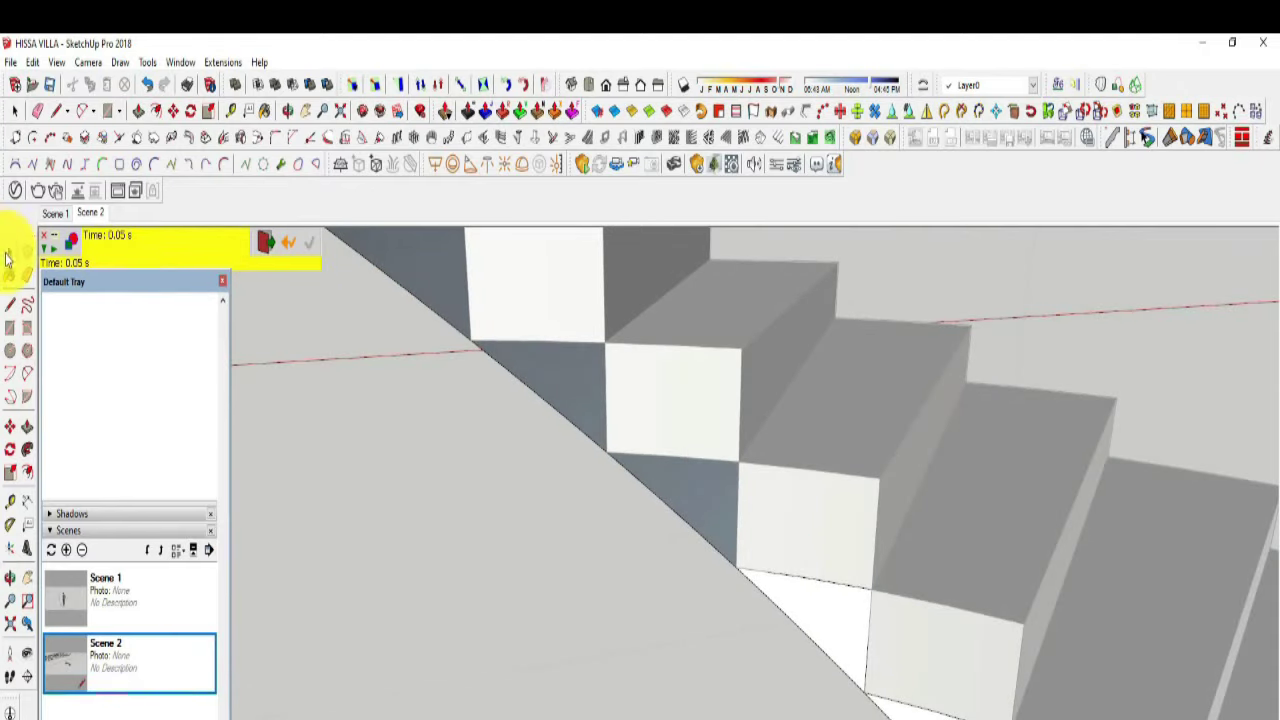
{"action": "left_click", "coordinate": [7, 252]}
{"action": "scroll", "coordinate": [571, 457], "scroll_direction": "down", "scroll_amount": 2}
{"action": "scroll", "coordinate": [677, 429], "scroll_direction": "up", "scroll_amount": 2}
{"action": "scroll", "coordinate": [609, 420], "scroll_direction": "up", "scroll_amount": 2}
Step: Select another diagonal edge and loft it to the tread, confirming the triangular face
{"action": "left_click_drag", "start_coordinate": [608, 417], "coordinate": [808, 648]}
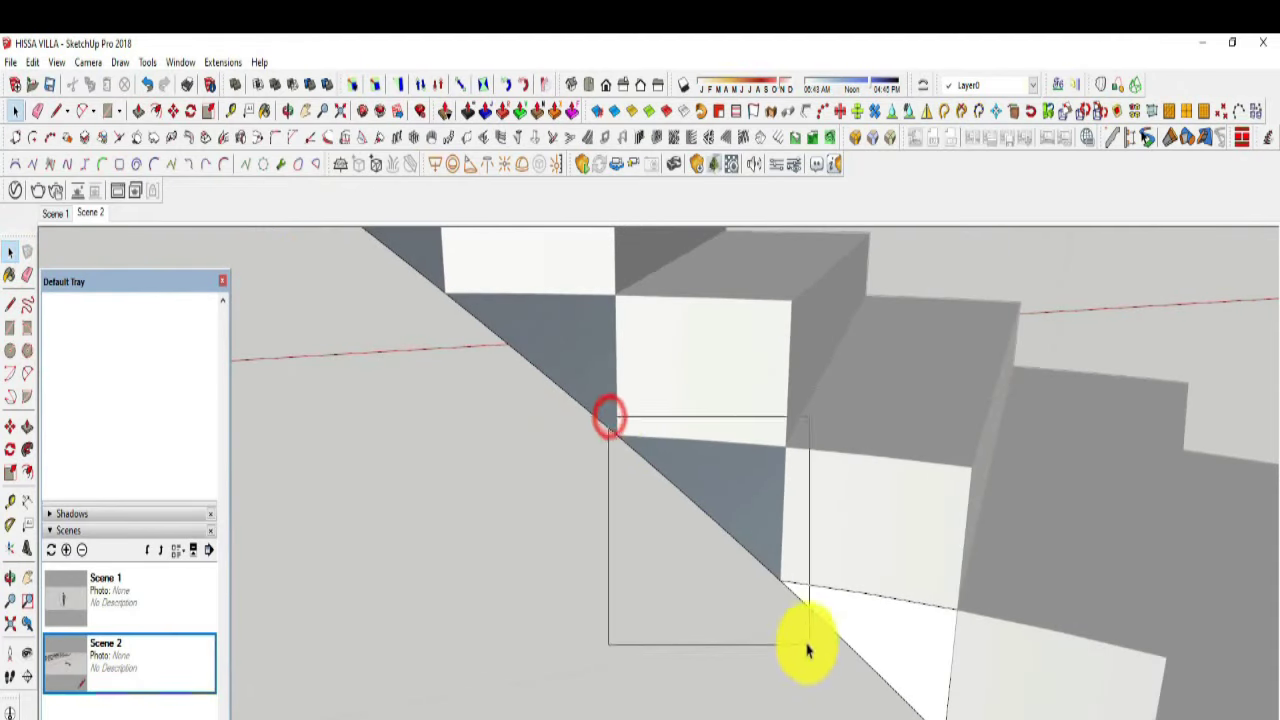
{"action": "left_click", "coordinate": [1100, 85]}
{"action": "left_click", "coordinate": [700, 514]}
{"action": "left_click", "coordinate": [725, 405]}
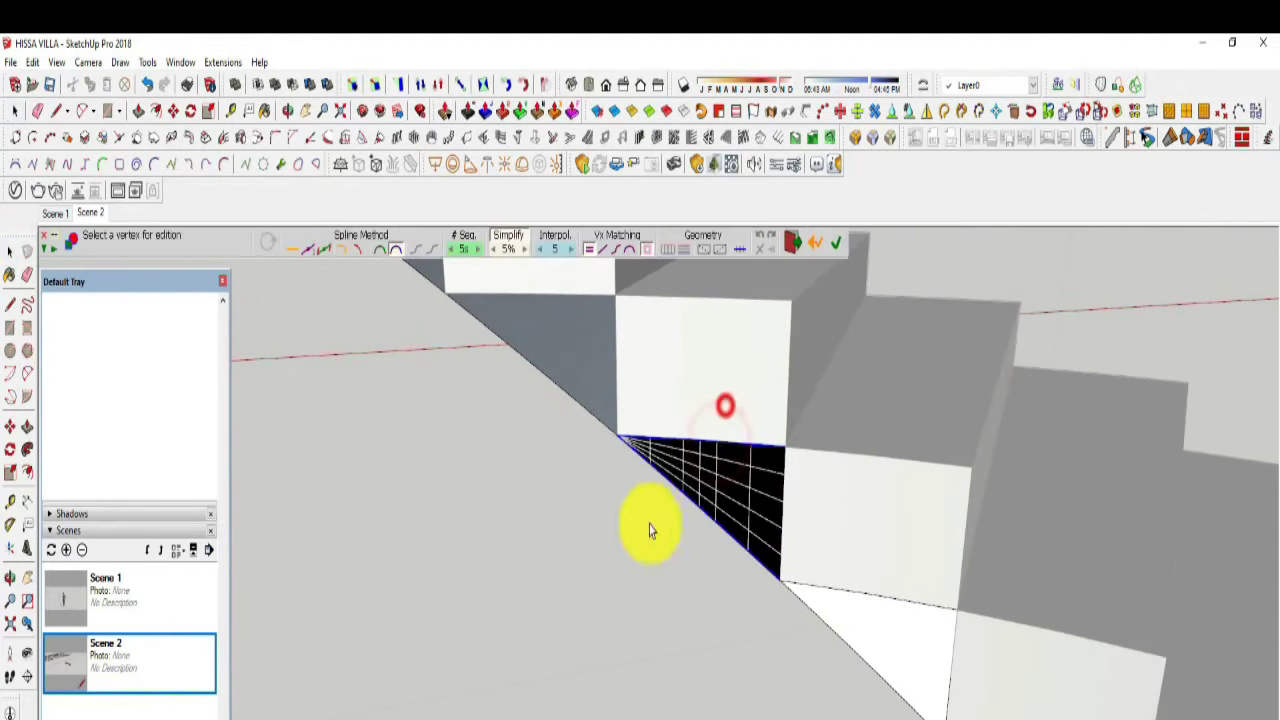
{"action": "key", "text": "Return"}
{"action": "scroll", "coordinate": [886, 600], "scroll_direction": "down", "scroll_amount": 2}
{"action": "scroll", "coordinate": [871, 596], "scroll_direction": "up", "scroll_amount": 1}
{"action": "scroll", "coordinate": [750, 500], "scroll_direction": "up", "scroll_amount": 1}
{"action": "scroll", "coordinate": [749, 663], "scroll_direction": "down", "scroll_amount": 3}
{"action": "scroll", "coordinate": [666, 543], "scroll_direction": "up", "scroll_amount": 3}
{"action": "scroll", "coordinate": [666, 543], "scroll_direction": "up", "scroll_amount": 1}
{"action": "key", "text": "space"}
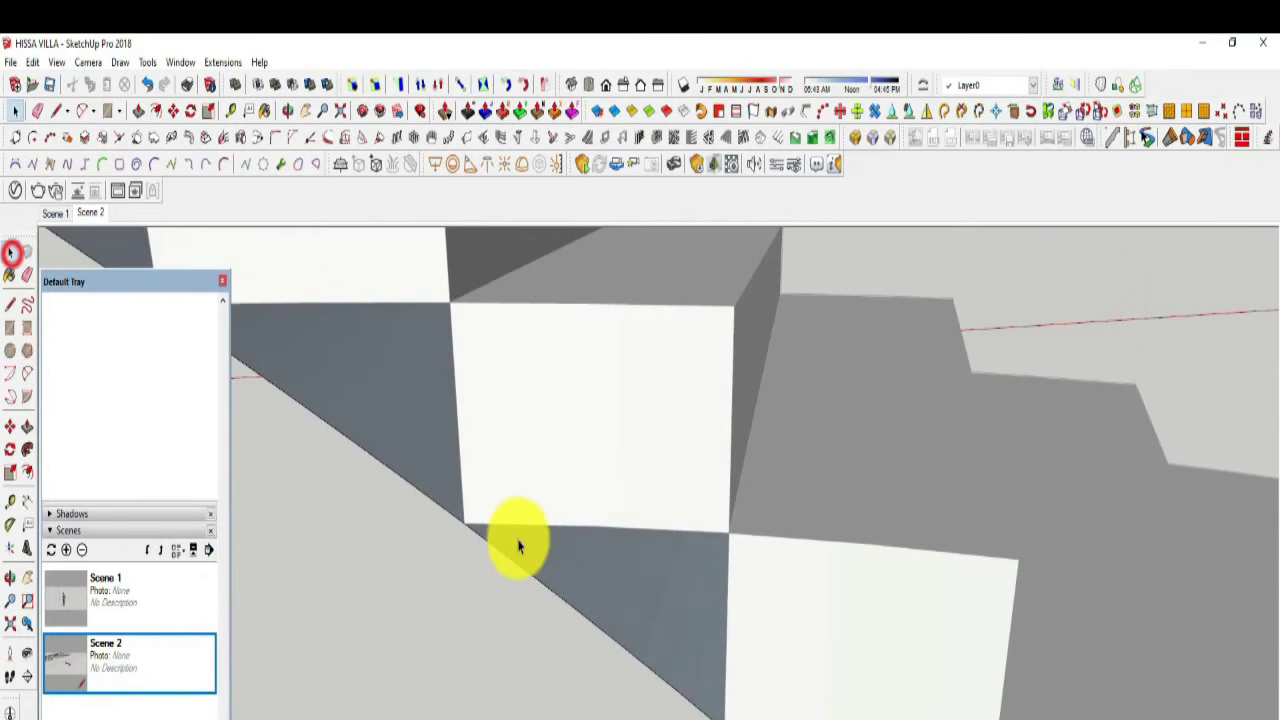
Step: Build a loft across the next triangular gap under the stair
{"action": "left_click", "coordinate": [1095, 85]}
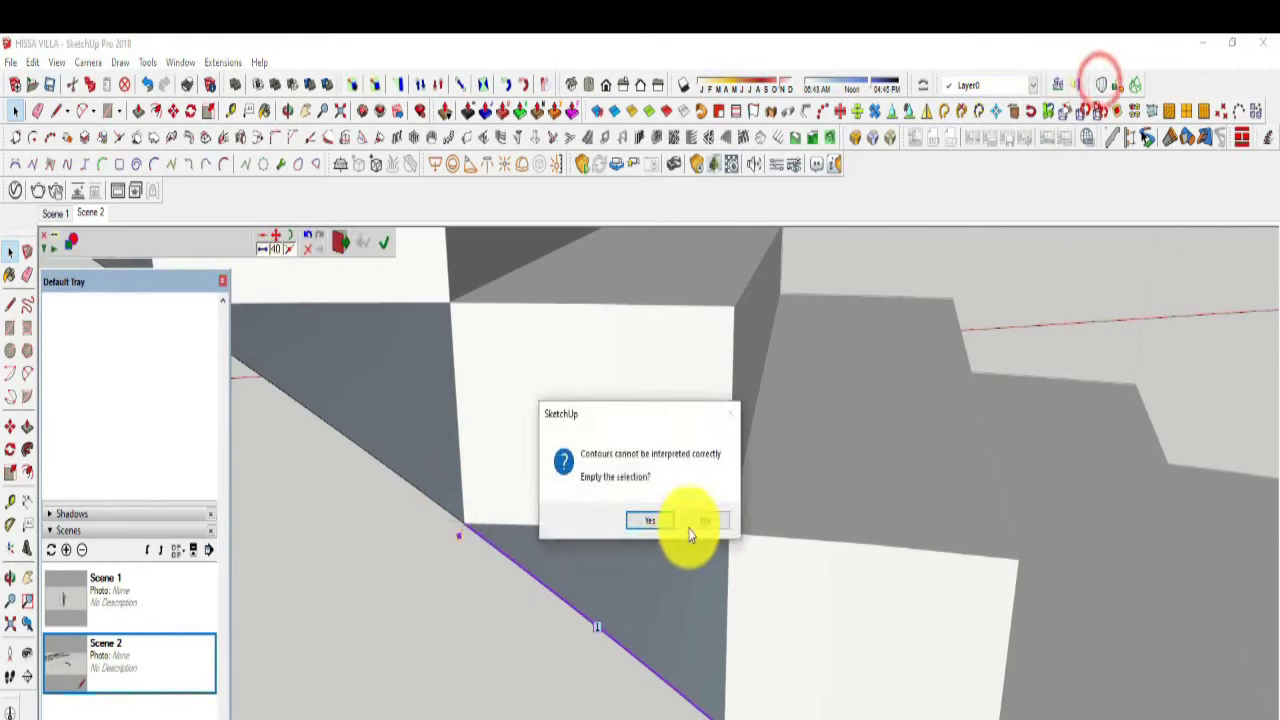
{"action": "left_click", "coordinate": [681, 522]}
{"action": "left_click", "coordinate": [683, 497]}
{"action": "scroll", "coordinate": [914, 680], "scroll_direction": "down", "scroll_amount": 3}
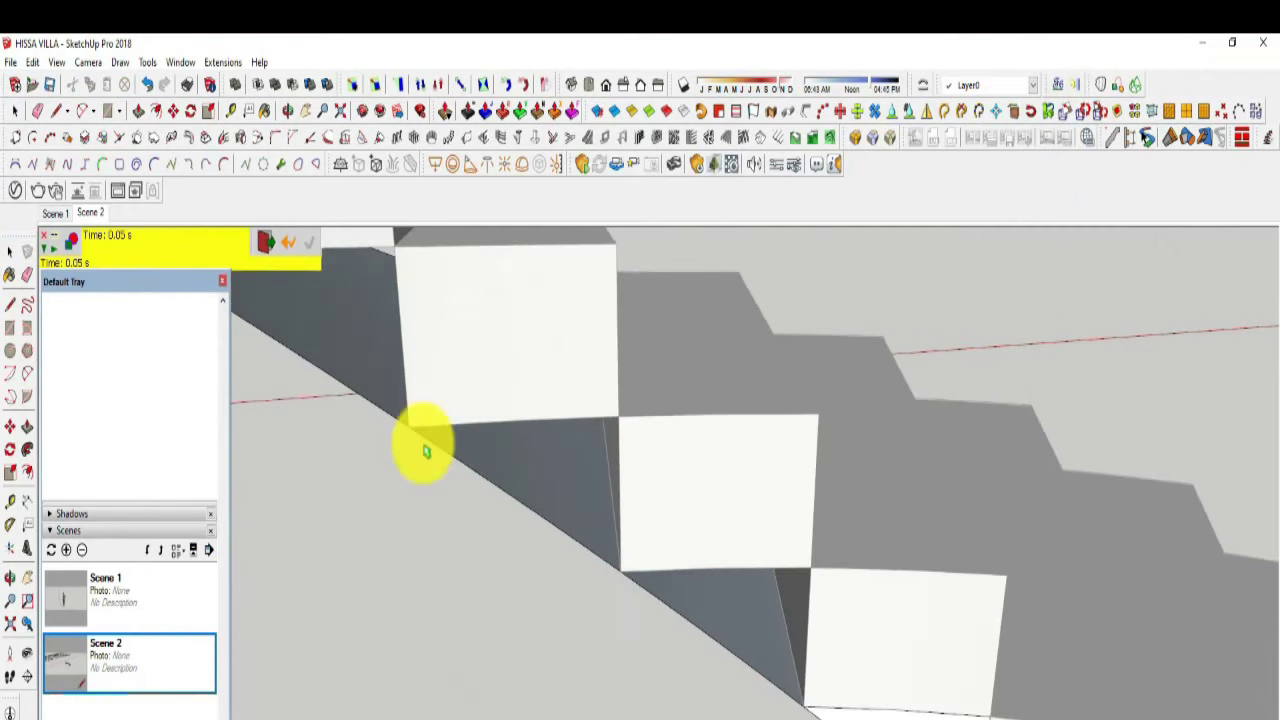
{"action": "left_click", "coordinate": [10, 250]}
{"action": "scroll", "coordinate": [654, 608], "scroll_direction": "down", "scroll_amount": 3}
{"action": "scroll", "coordinate": [677, 614], "scroll_direction": "up", "scroll_amount": 3}
{"action": "scroll", "coordinate": [677, 614], "scroll_direction": "up", "scroll_amount": 2}
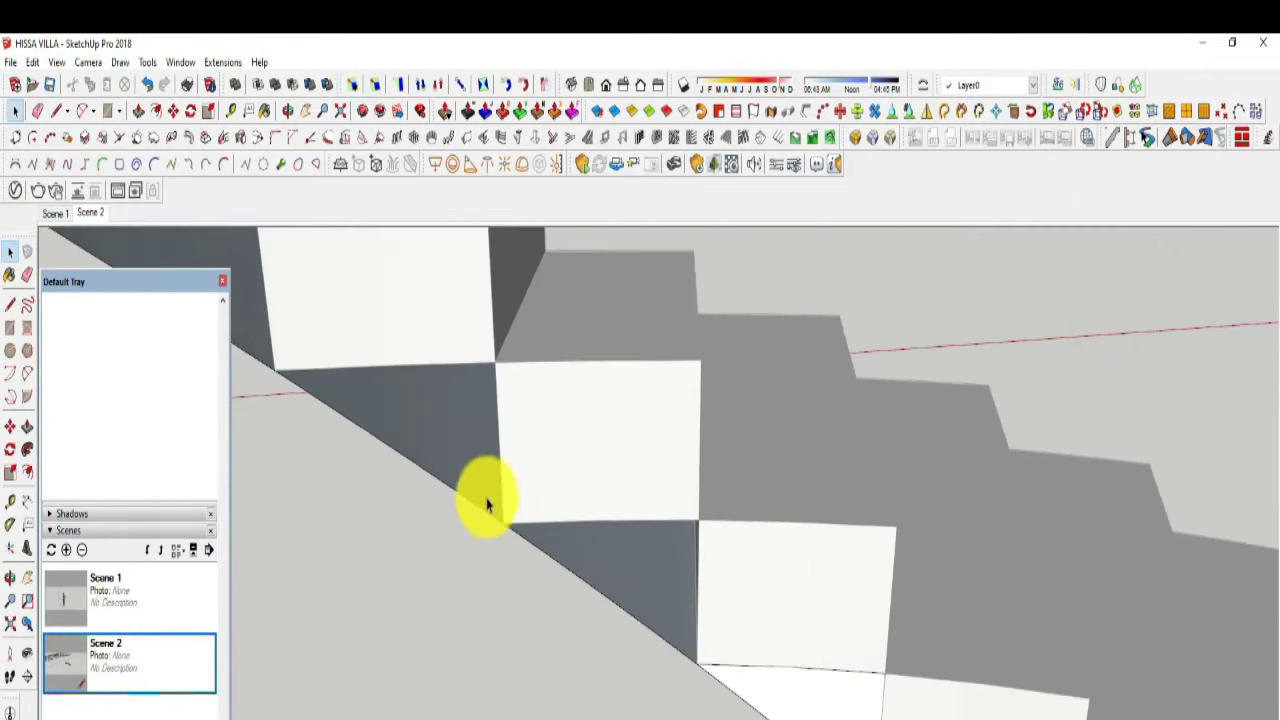
Step: Loft the selected edge to its tread edge, then view the treads from above
{"action": "left_click", "coordinate": [1100, 85]}
{"action": "left_click", "coordinate": [700, 517]}
{"action": "left_click", "coordinate": [660, 474]}
{"action": "left_click", "coordinate": [497, 668]}
{"action": "scroll", "coordinate": [937, 600], "scroll_direction": "down", "scroll_amount": 3}
{"action": "mouse_move", "coordinate": [937, 600]}
{"action": "middle_mouse_down"}
{"action": "mouse_move", "coordinate": [663, 591]}
{"action": "mouse_move", "coordinate": [565, 705]}
{"action": "middle_mouse_up"}
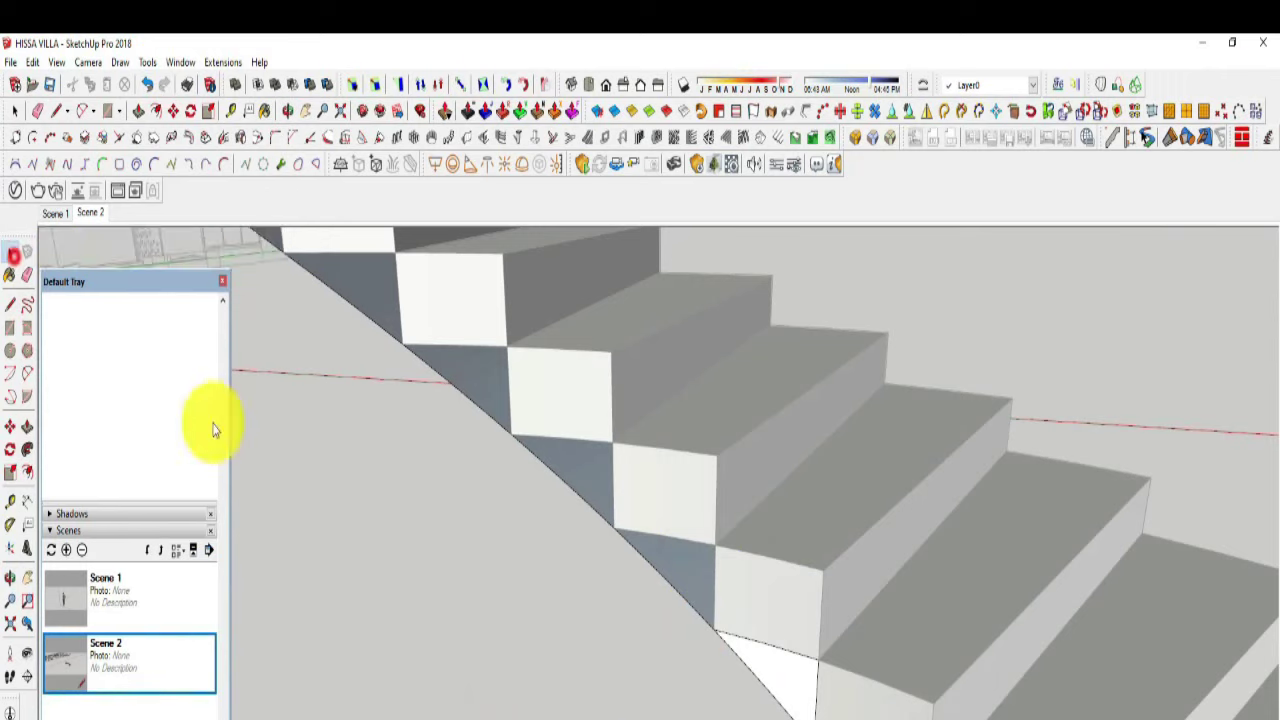
{"action": "scroll", "coordinate": [652, 606], "scroll_direction": "down", "scroll_amount": 3}
{"action": "scroll", "coordinate": [666, 580], "scroll_direction": "up", "scroll_amount": 3}
{"action": "scroll", "coordinate": [595, 518], "scroll_direction": "up", "scroll_amount": 2}
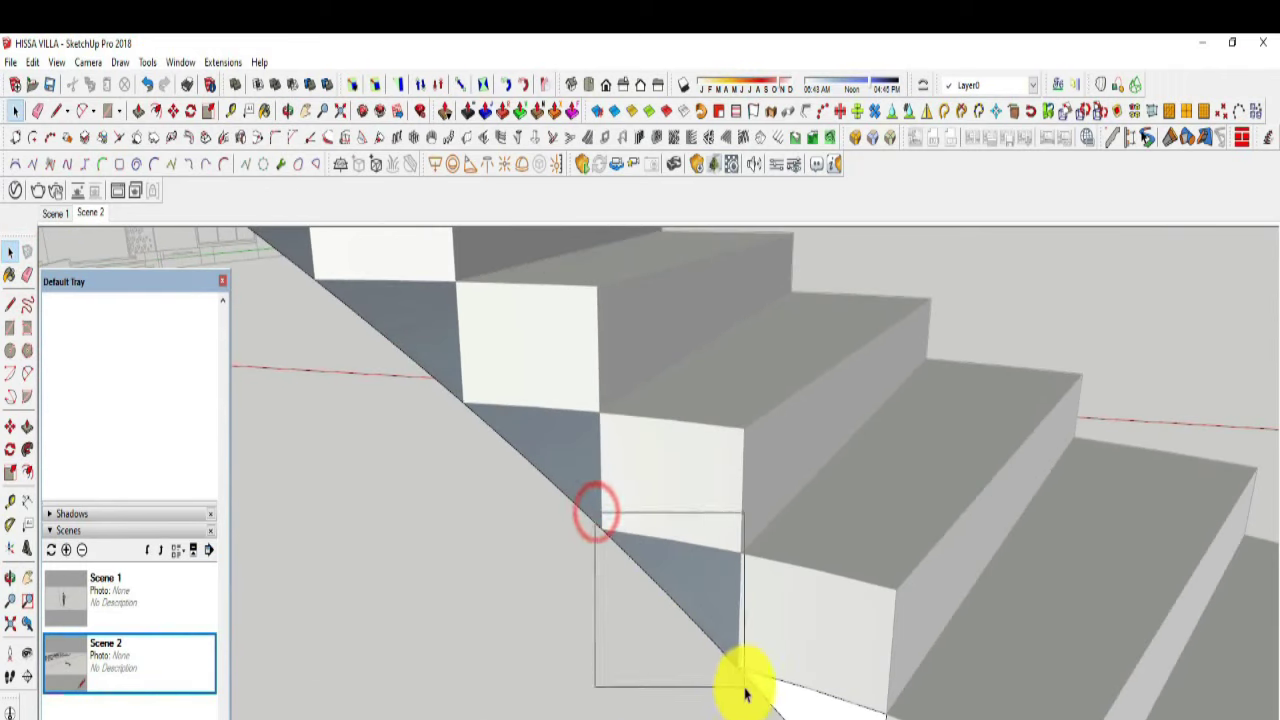
Step: Fill the following gap with a loft between the stair edge and tread edge
{"action": "left_click", "coordinate": [1107, 88]}
{"action": "left_click", "coordinate": [697, 523]}
{"action": "left_click", "coordinate": [700, 523]}
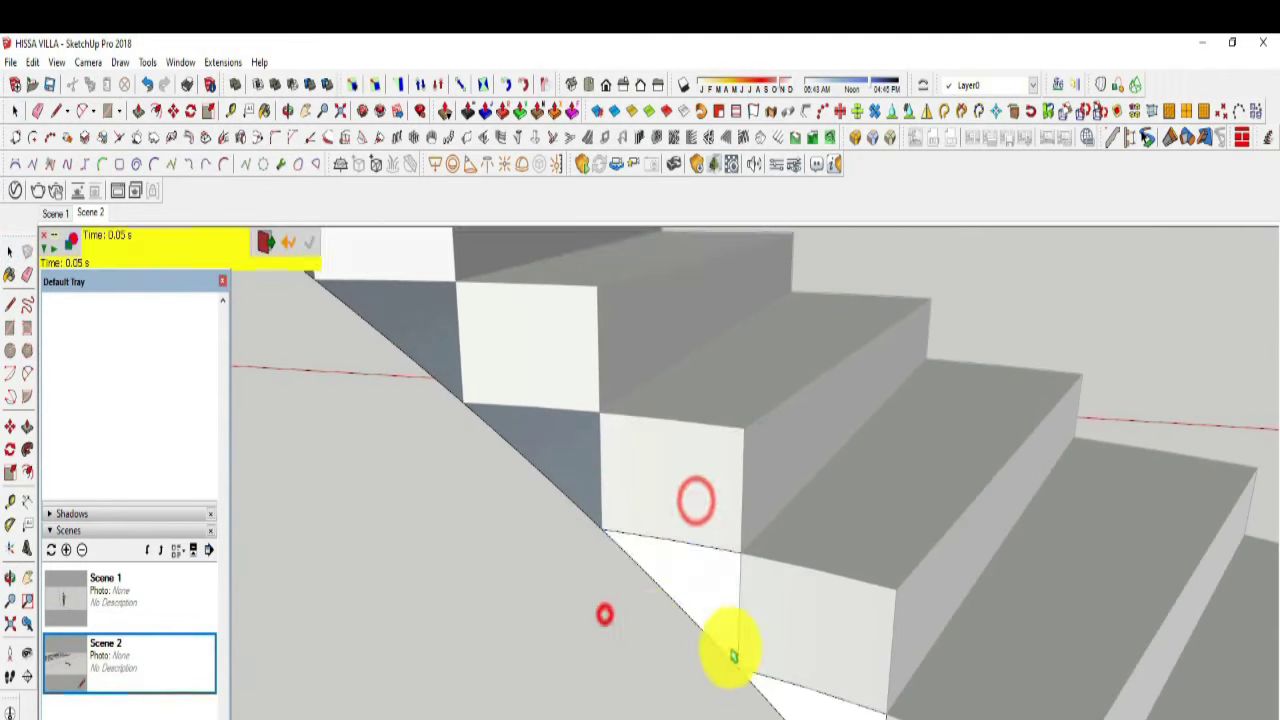
{"action": "left_click", "coordinate": [729, 651]}
{"action": "scroll", "coordinate": [632, 505], "scroll_direction": "down", "scroll_amount": 3}
{"action": "scroll", "coordinate": [632, 505], "scroll_direction": "up", "scroll_amount": 3}
{"action": "scroll", "coordinate": [820, 603], "scroll_direction": "up", "scroll_amount": 3}
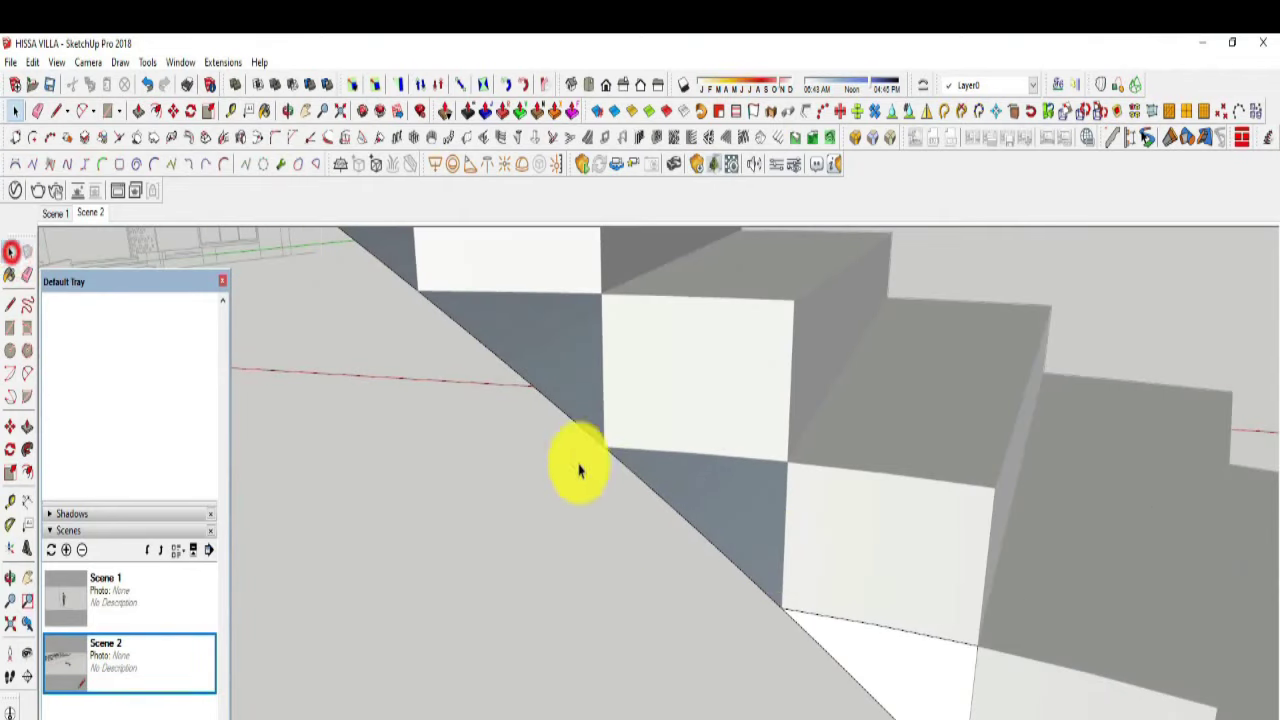
Step: Select the diagonal edge under the next tread and loft it closed
{"action": "left_click_drag", "start_coordinate": [595, 428], "coordinate": [785, 612]}
{"action": "left_click", "coordinate": [1101, 88]}
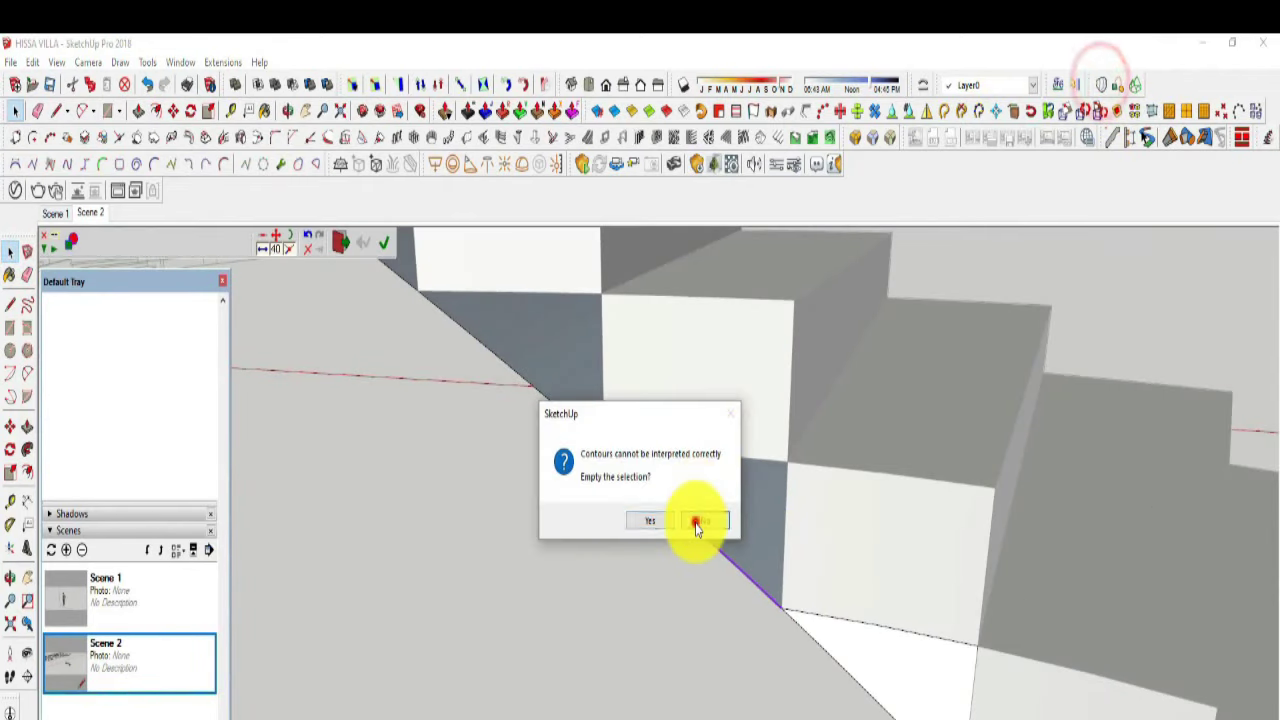
{"action": "left_click", "coordinate": [692, 522]}
{"action": "left_click", "coordinate": [729, 428]}
{"action": "left_click", "coordinate": [638, 572]}
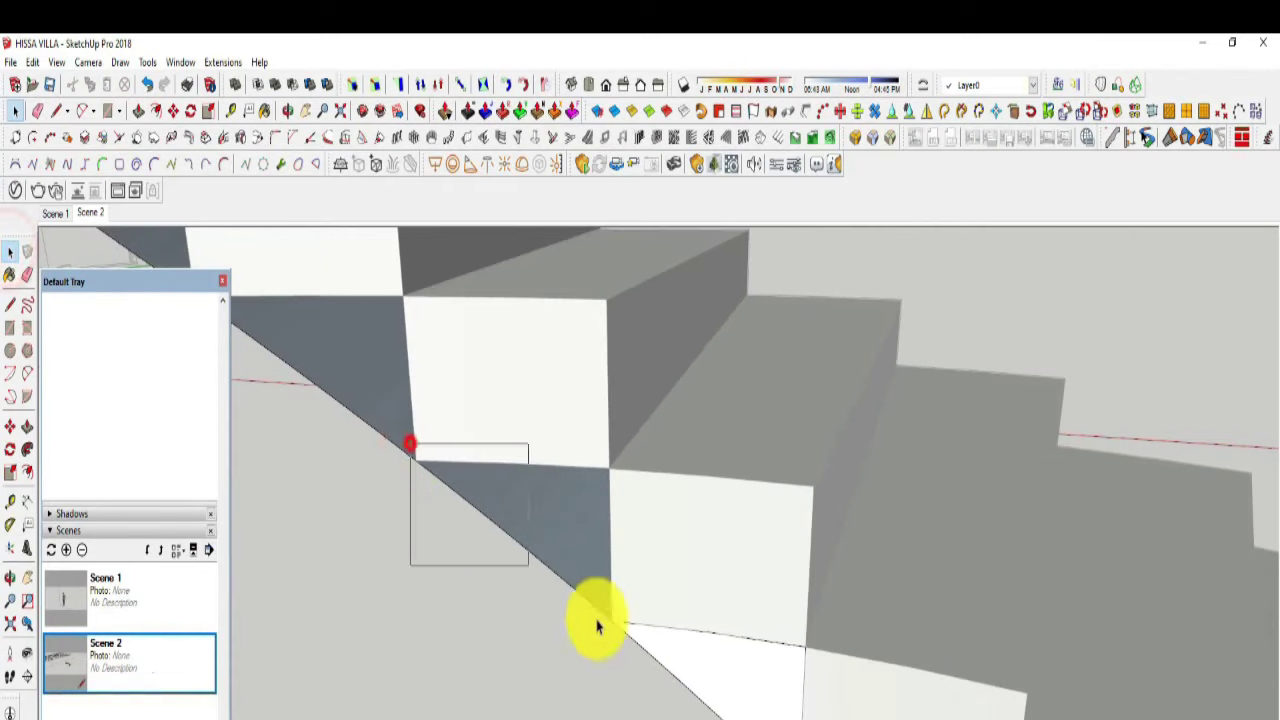
Step: Loft one more diagonal stair edge to its tread edge to fill the gap
{"action": "left_click_drag", "start_coordinate": [597, 626], "coordinate": [614, 630]}
{"action": "left_click", "coordinate": [1101, 88]}
{"action": "left_click", "coordinate": [695, 520]}
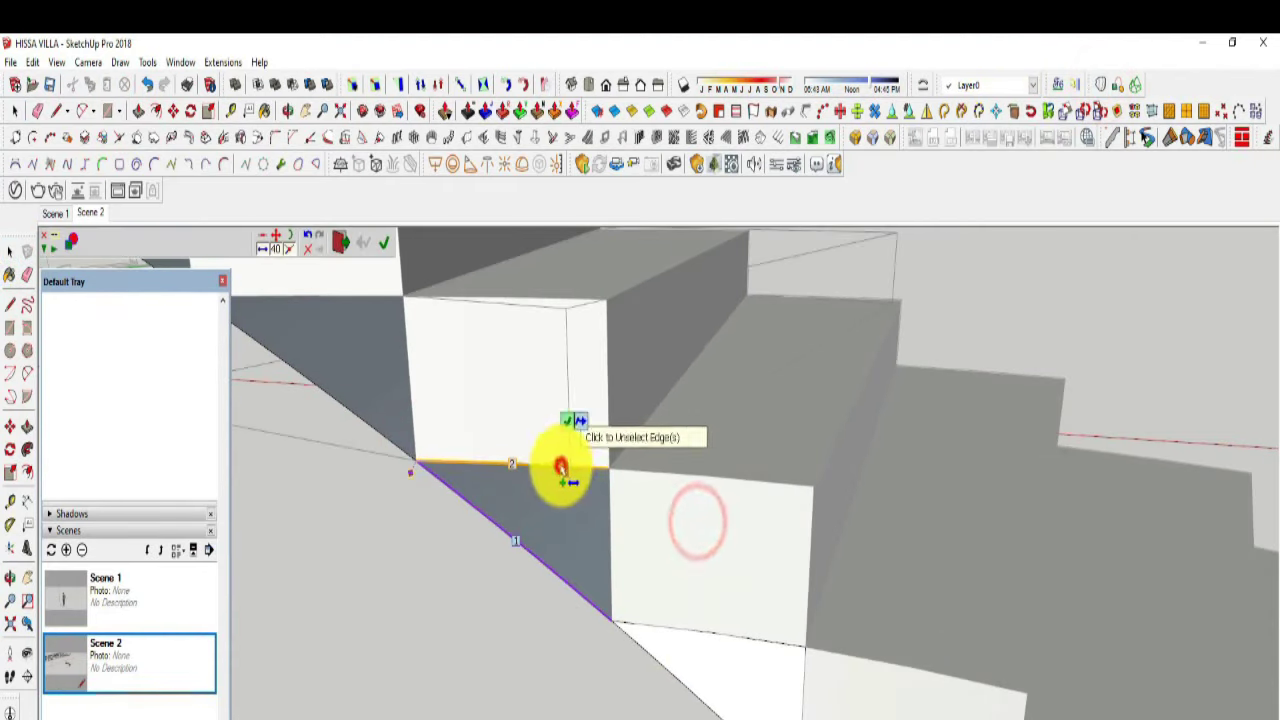
{"action": "left_click", "coordinate": [560, 460]}
{"action": "left_click", "coordinate": [437, 594]}
{"action": "scroll", "coordinate": [704, 569], "scroll_direction": "up", "scroll_amount": 3}
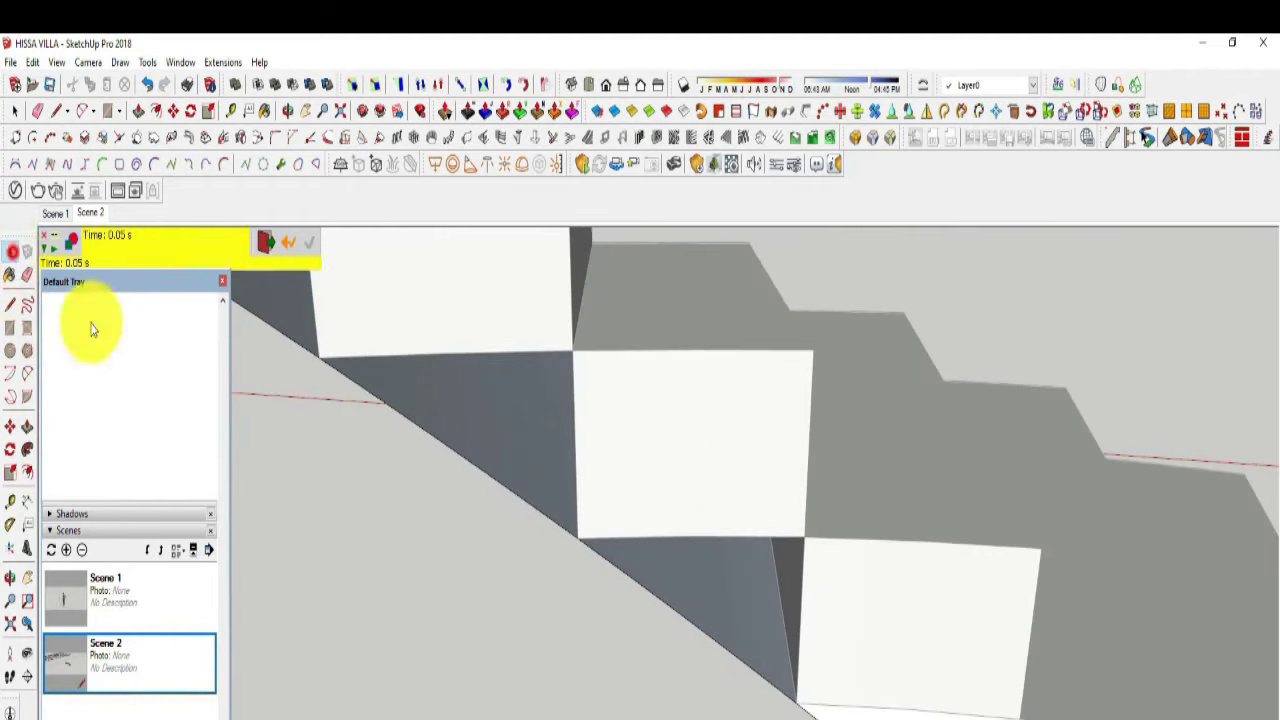
{"action": "key", "text": "space"}
Step: Loft the next gap's diagonal edge, then orbit and pan along the stair
{"action": "left_click_drag", "start_coordinate": [570, 524], "coordinate": [675, 638]}
{"action": "left_click", "coordinate": [1098, 88]}
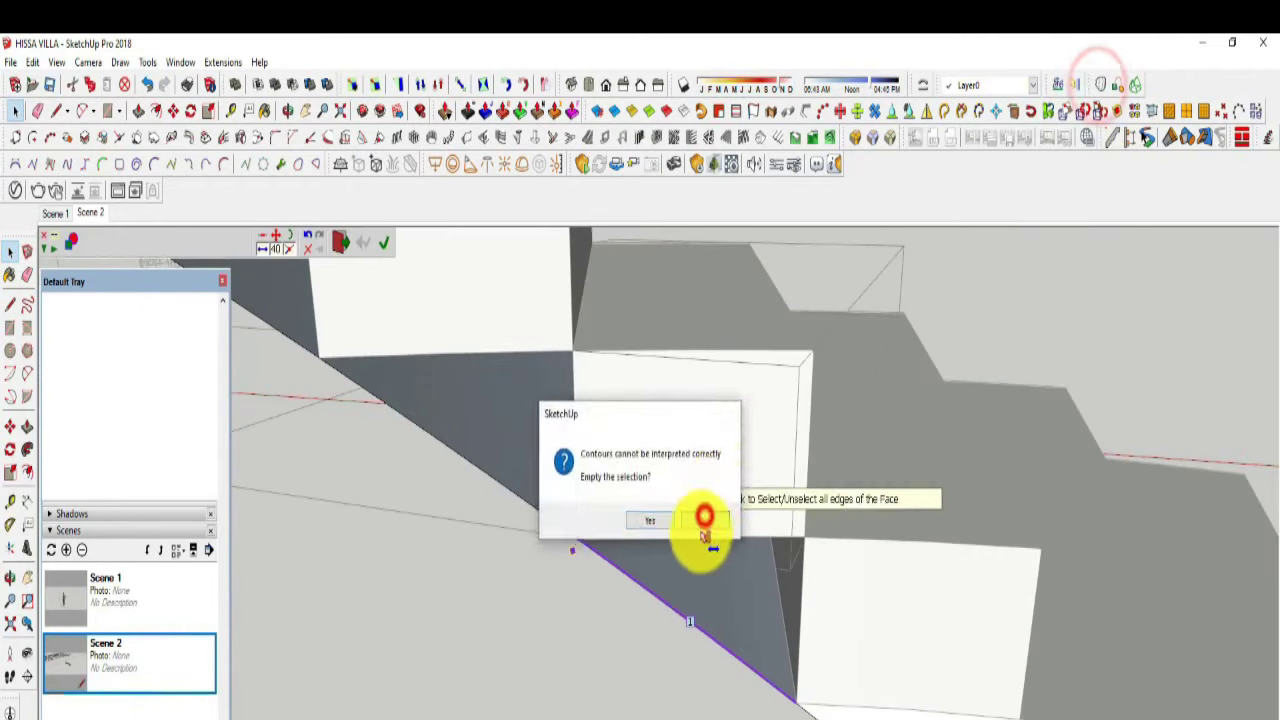
{"action": "left_click", "coordinate": [691, 530]}
{"action": "left_click", "coordinate": [704, 494]}
{"action": "left_click", "coordinate": [619, 636]}
{"action": "left_click", "coordinate": [26, 574]}
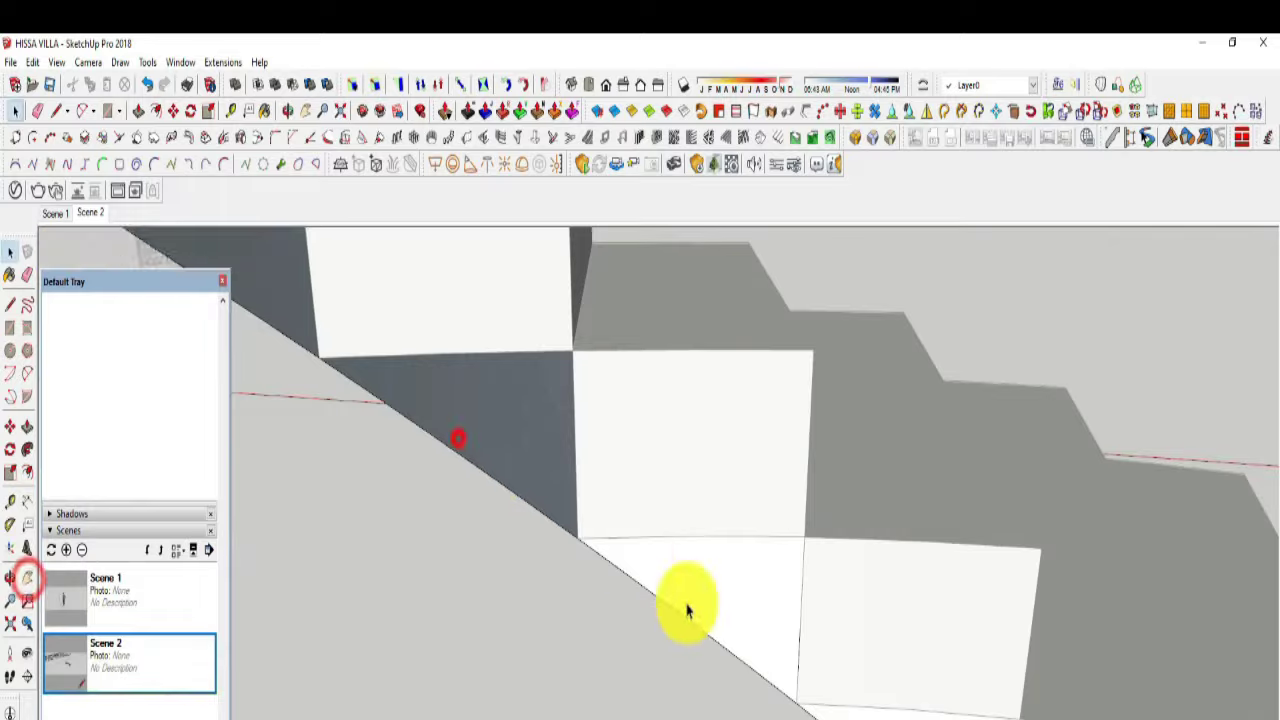
{"action": "left_click_drag", "start_coordinate": [686, 600], "coordinate": [543, 555]}
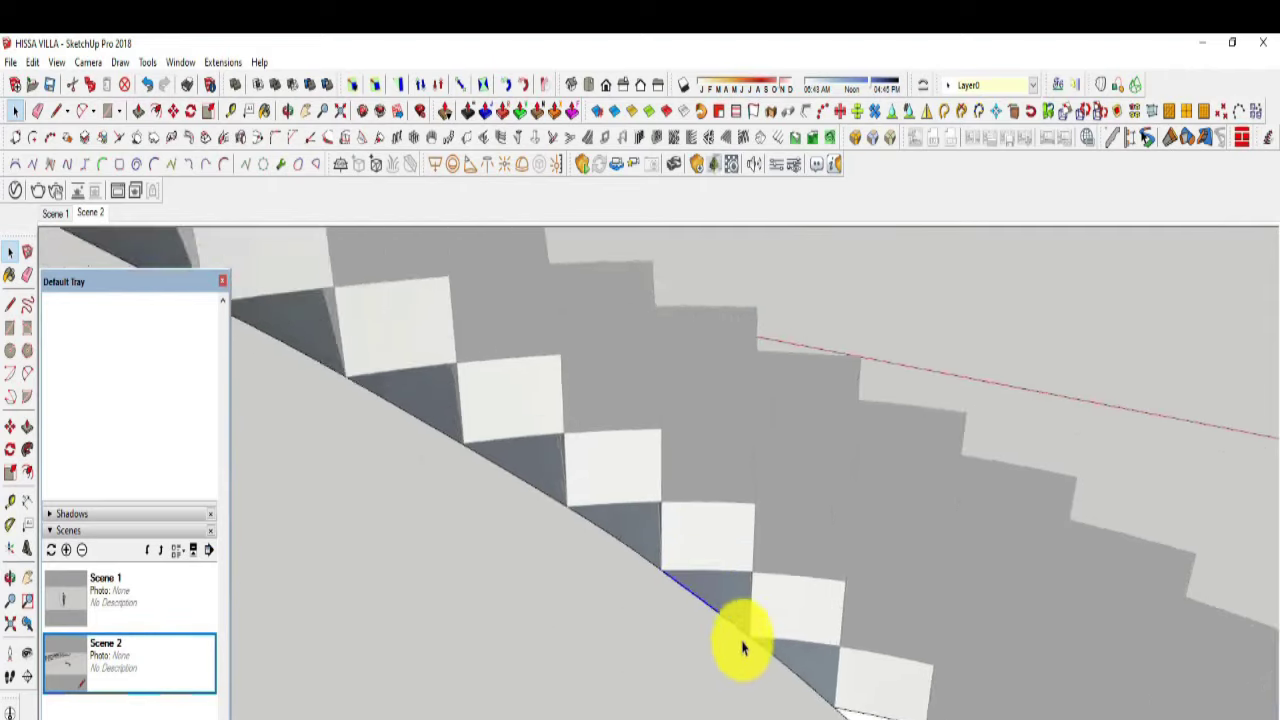
{"action": "middle_click_drag", "start_coordinate": [742, 648], "coordinate": [762, 592], "text": "shift"}
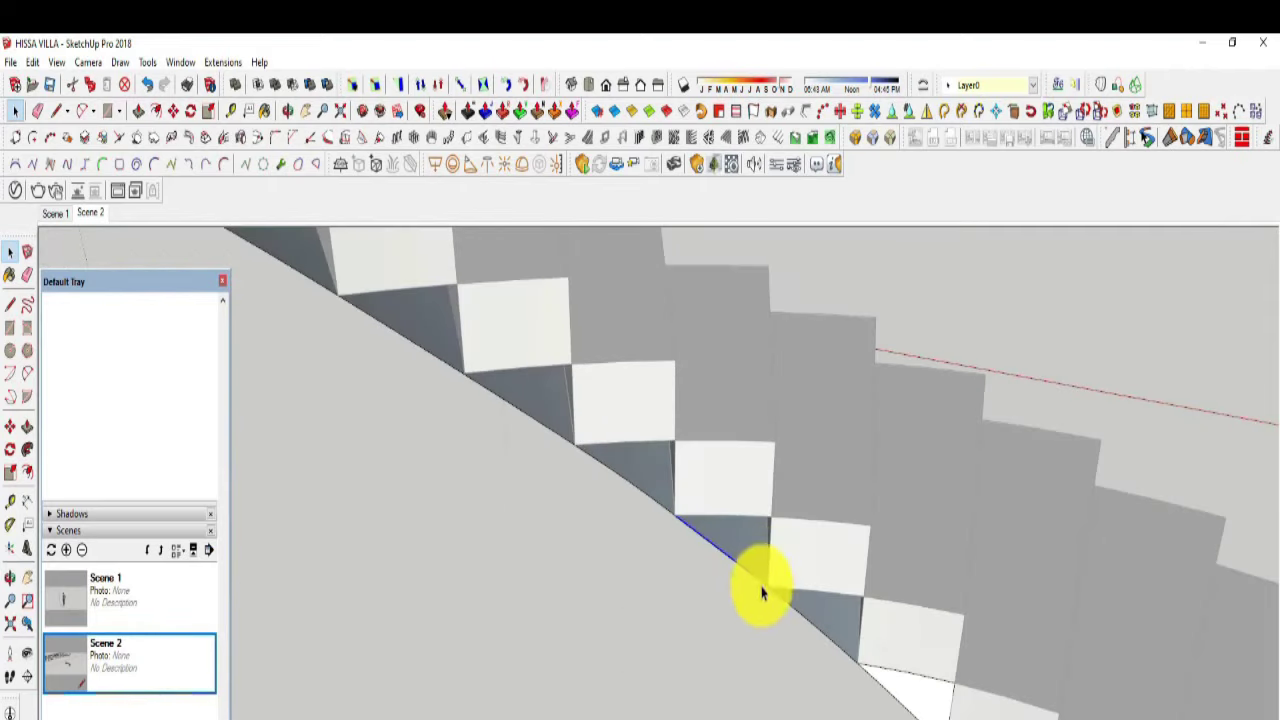
Step: Loft two more selected edges to fill the adjacent triangular gaps
{"action": "left_click", "coordinate": [995, 113]}
{"action": "left_click", "coordinate": [703, 517]}
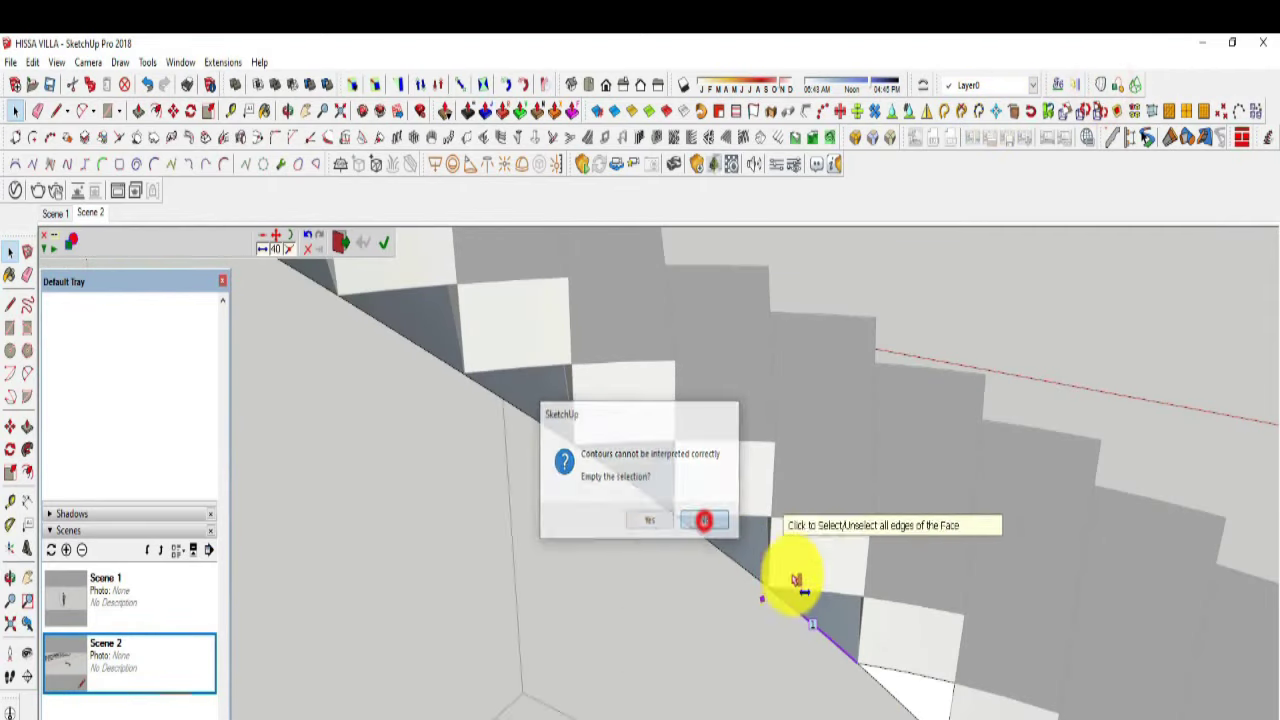
{"action": "left_click", "coordinate": [803, 545]}
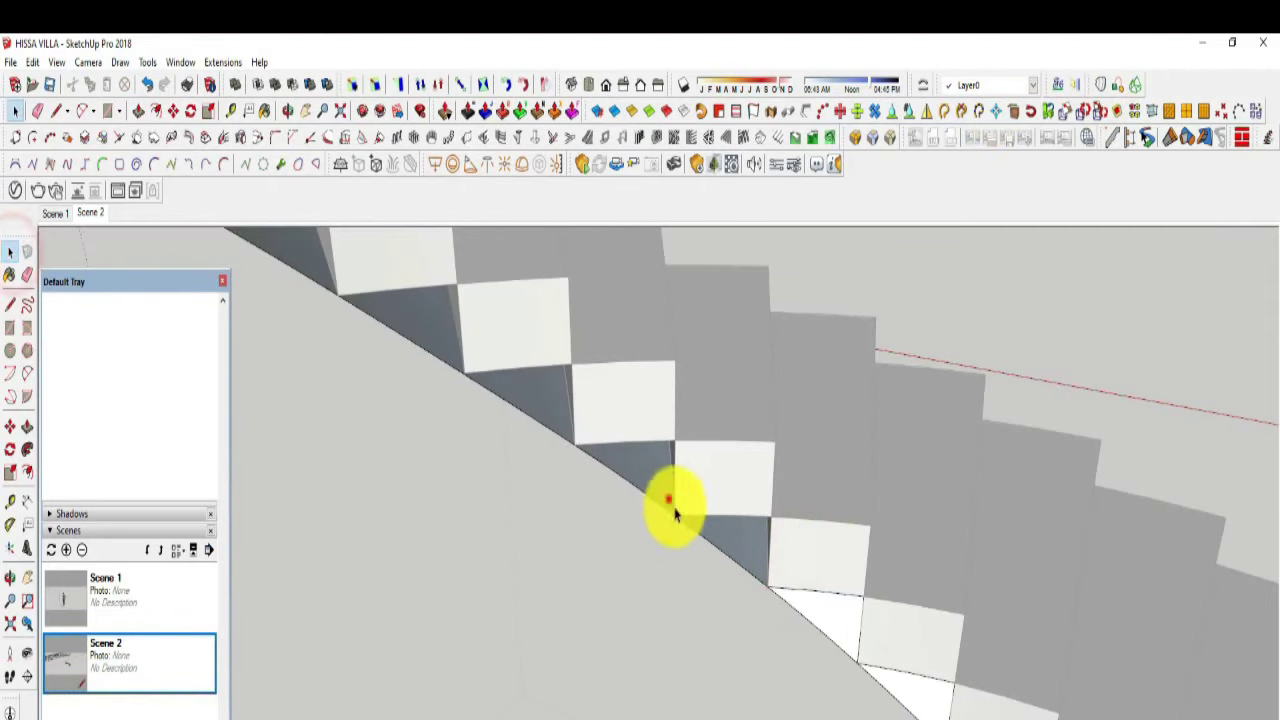
{"action": "left_click", "coordinate": [1100, 84]}
{"action": "left_click", "coordinate": [700, 515]}
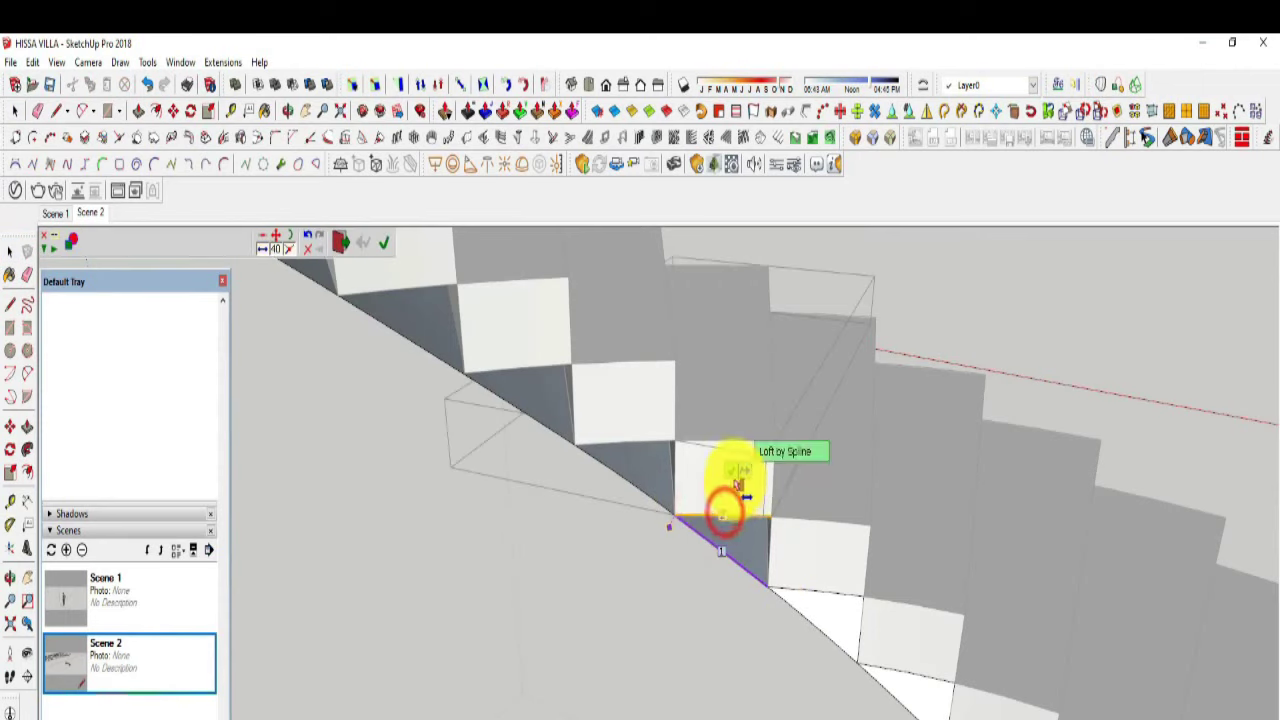
{"action": "left_click", "coordinate": [734, 478]}
Step: Select the last diagonal edge, generate its spline loft, and review the filled gaps
{"action": "left_click_drag", "start_coordinate": [567, 434], "coordinate": [644, 527]}
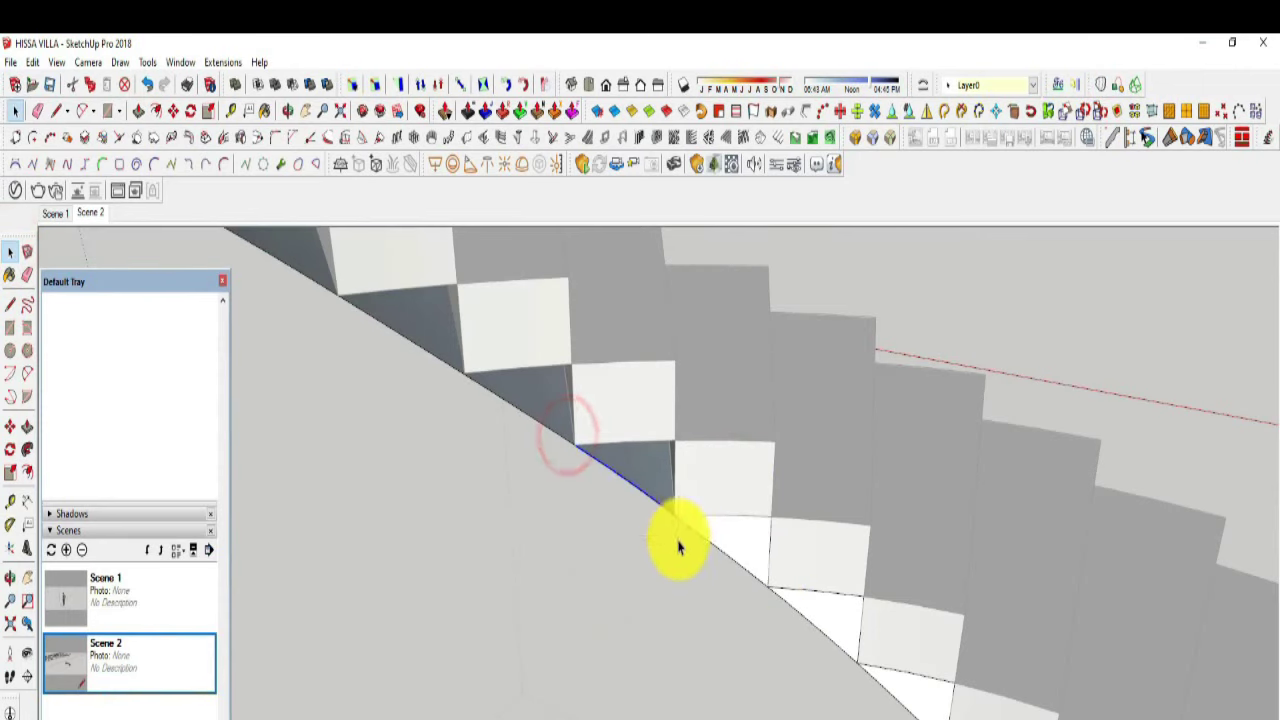
{"action": "left_click", "coordinate": [1110, 90]}
{"action": "left_click", "coordinate": [694, 517]}
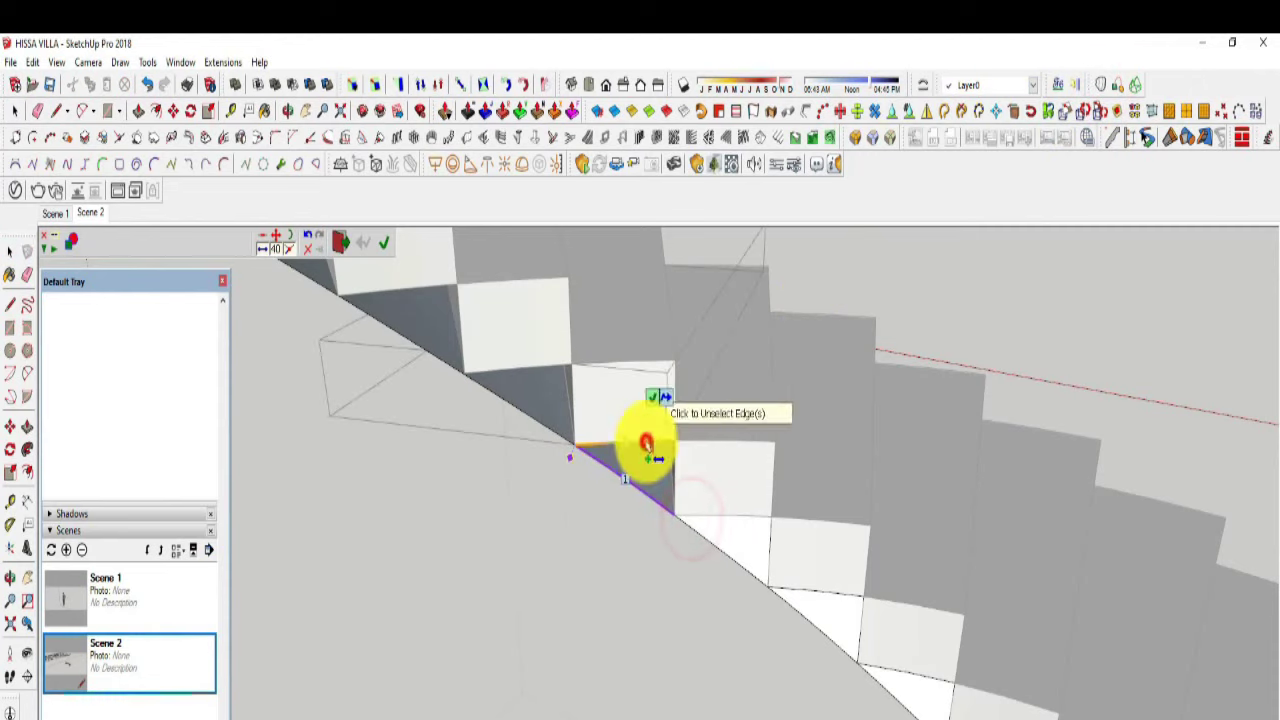
{"action": "left_click", "coordinate": [650, 398]}
{"action": "mouse_move", "coordinate": [577, 563]}
{"action": "middle_mouse_down"}
{"action": "mouse_move", "coordinate": [566, 436]}
{"action": "mouse_move", "coordinate": [666, 651]}
{"action": "middle_mouse_up"}
{"action": "scroll", "coordinate": [666, 651], "scroll_direction": "up", "scroll_amount": 5}
{"action": "scroll", "coordinate": [749, 669], "scroll_direction": "down", "scroll_amount": 3}
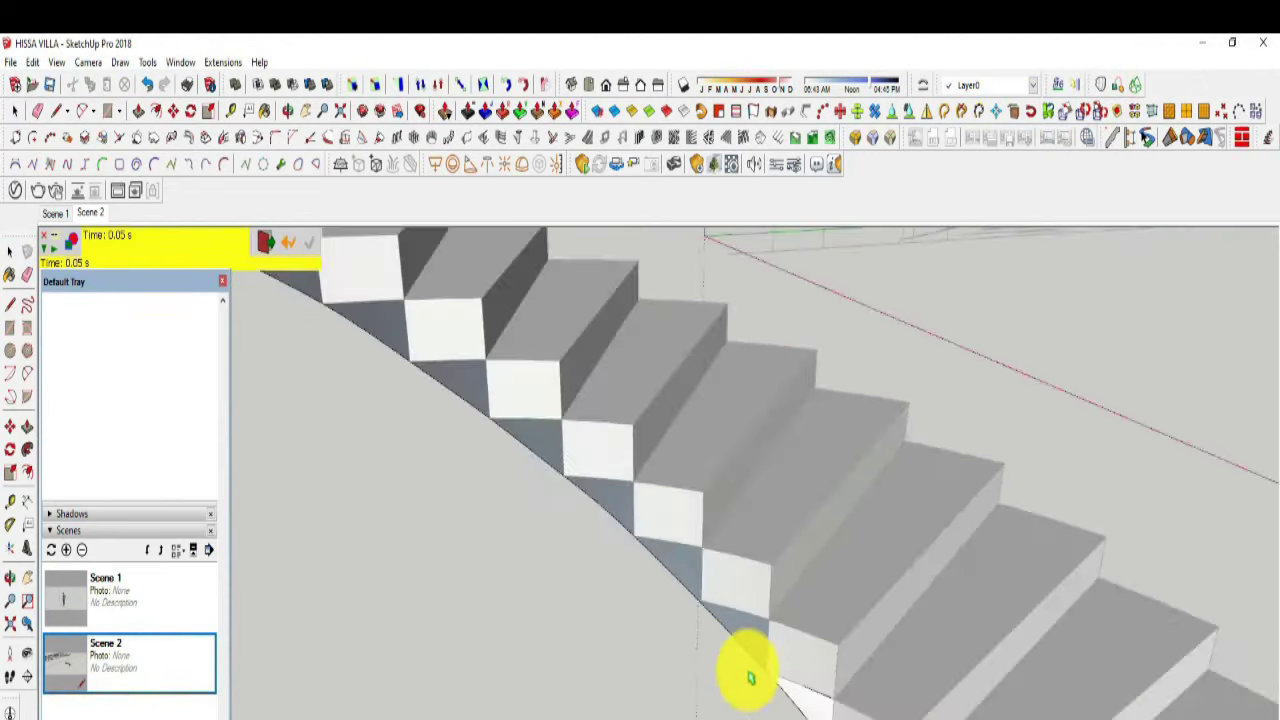
{"action": "scroll", "coordinate": [749, 669], "scroll_direction": "up", "scroll_amount": 3}
Step: Window-select the diagonal stair edge and orbit and zoom beneath the stair
{"action": "left_click", "coordinate": [10, 252]}
{"action": "left_click_drag", "start_coordinate": [600, 468], "coordinate": [790, 700]}
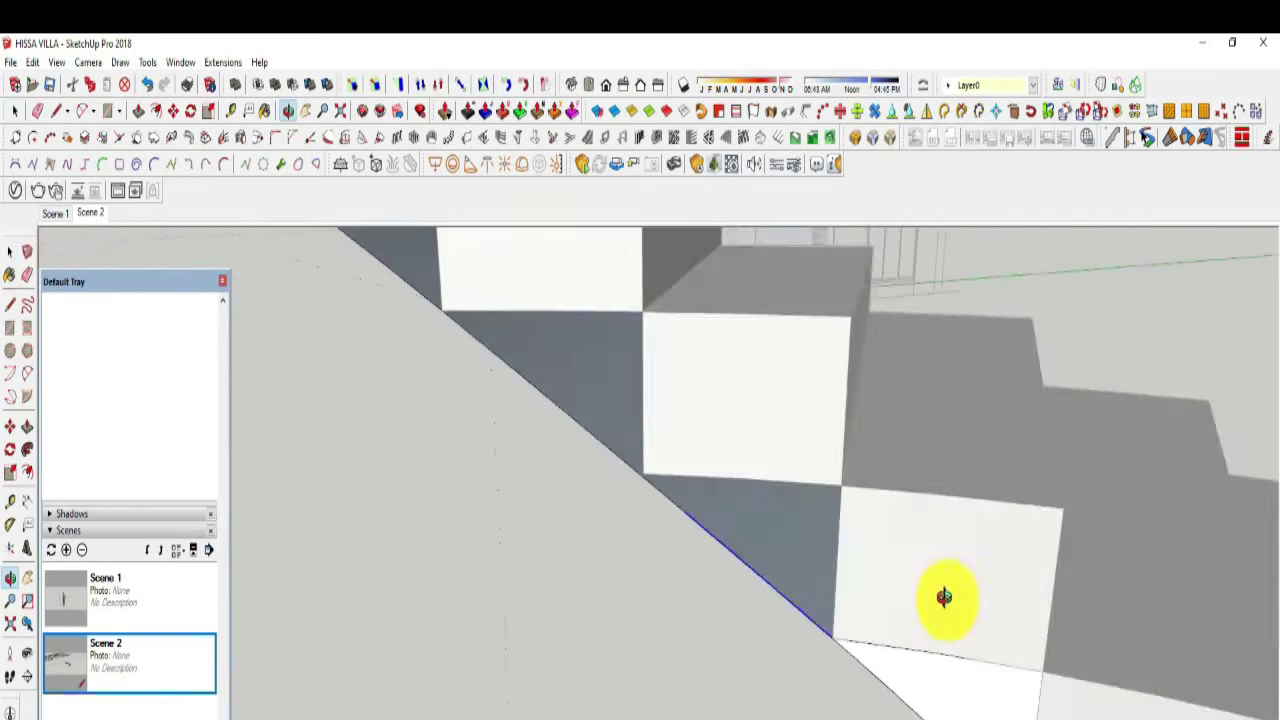
{"action": "middle_click_drag", "start_coordinate": [943, 594], "coordinate": [612, 484]}
{"action": "mouse_move", "coordinate": [838, 700]}
{"action": "middle_mouse_down"}
{"action": "mouse_move", "coordinate": [1137, 429]}
{"action": "mouse_move", "coordinate": [909, 457]}
{"action": "middle_mouse_up"}
{"action": "scroll", "coordinate": [909, 457], "scroll_direction": "up", "scroll_amount": 5}
{"action": "middle_click_drag", "start_coordinate": [680, 609], "coordinate": [866, 630]}
{"action": "scroll", "coordinate": [866, 630], "scroll_direction": "down", "scroll_amount": 2}
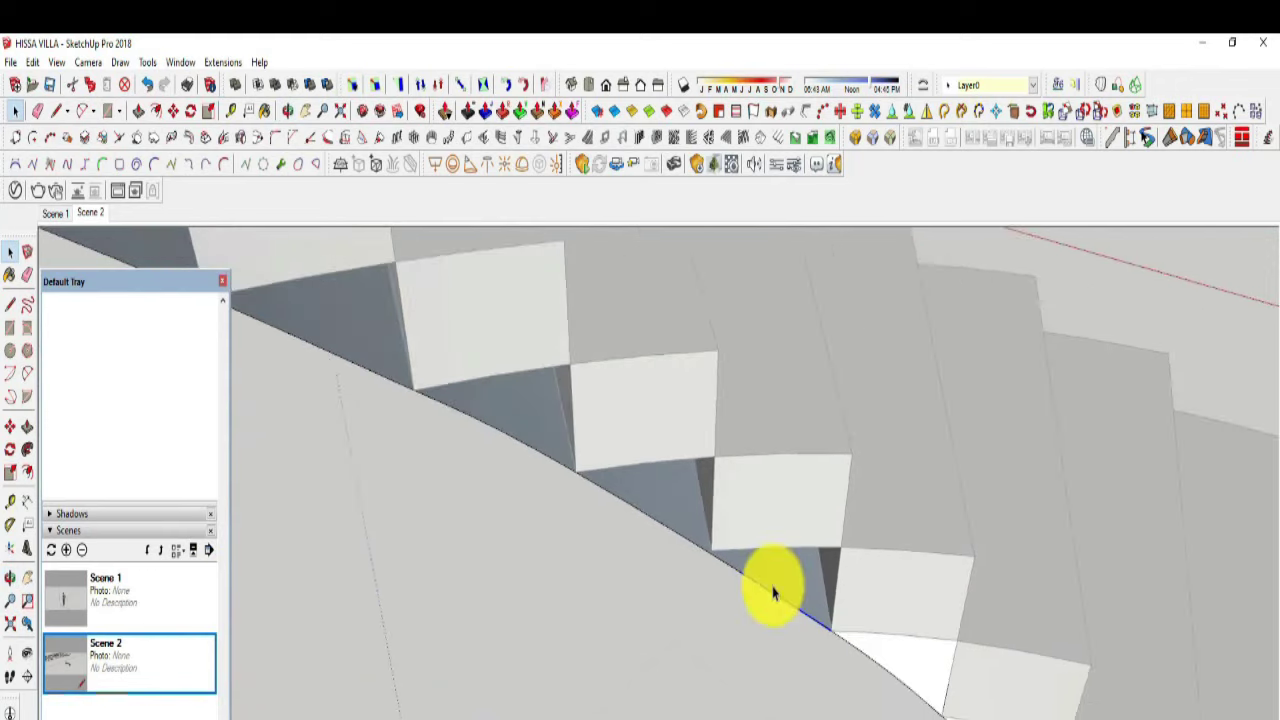
{"action": "scroll", "coordinate": [771, 591], "scroll_direction": "down", "scroll_amount": 1}
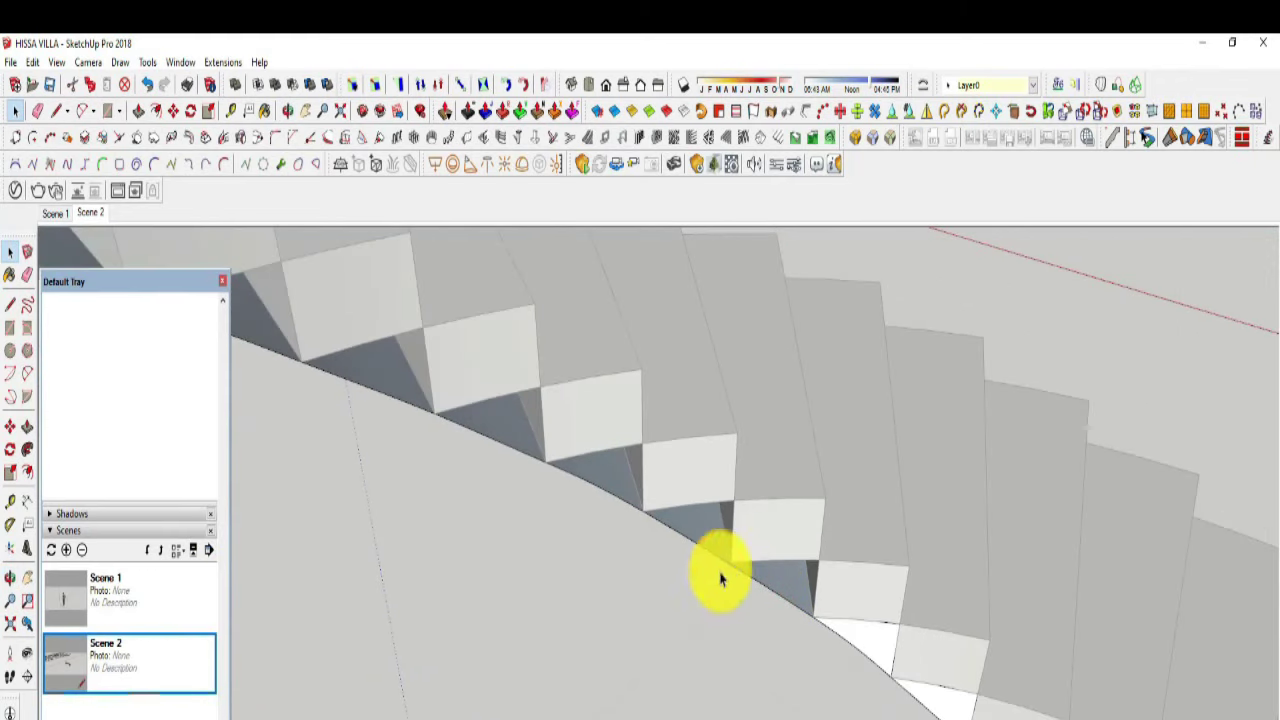
{"action": "left_click_drag", "start_coordinate": [636, 494], "coordinate": [848, 667]}
{"action": "scroll", "coordinate": [731, 586], "scroll_direction": "down", "scroll_amount": 3}
{"action": "scroll", "coordinate": [731, 586], "scroll_direction": "down", "scroll_amount": 2}
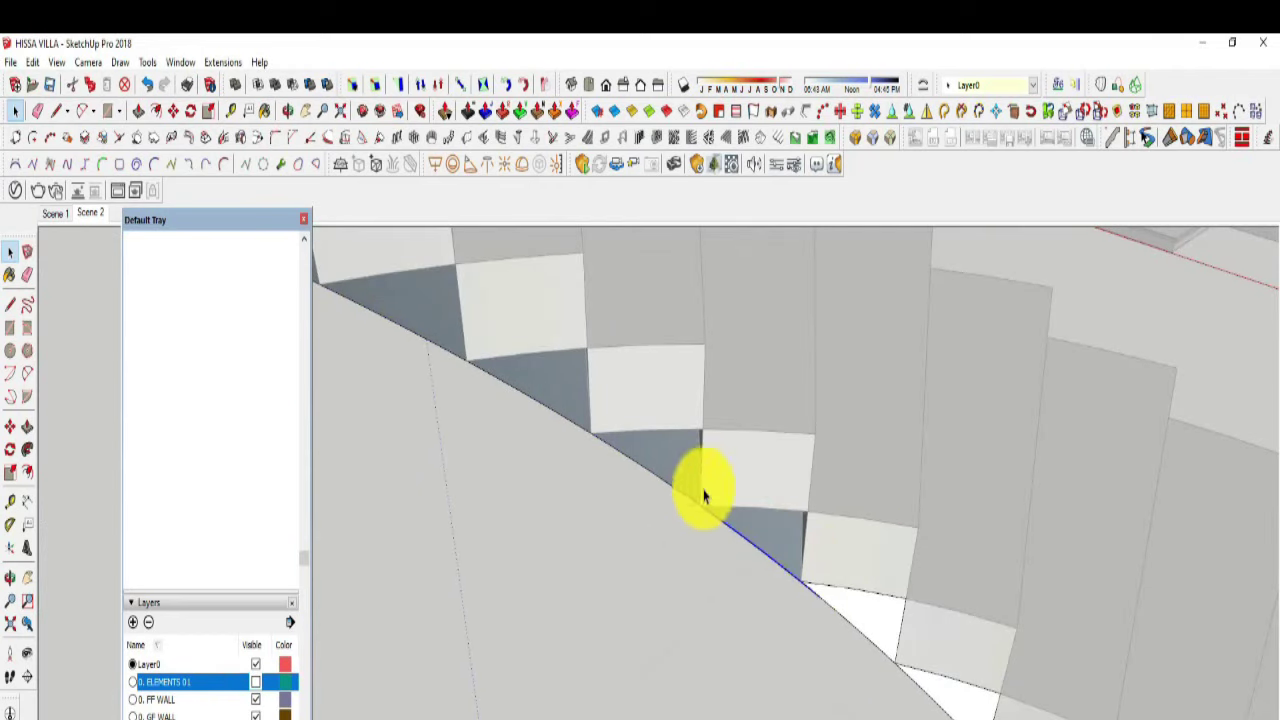
Step: Loft a face across the first triangular gap below a tread and close its group
{"action": "left_click", "coordinate": [1097, 90]}
{"action": "left_click", "coordinate": [703, 520]}
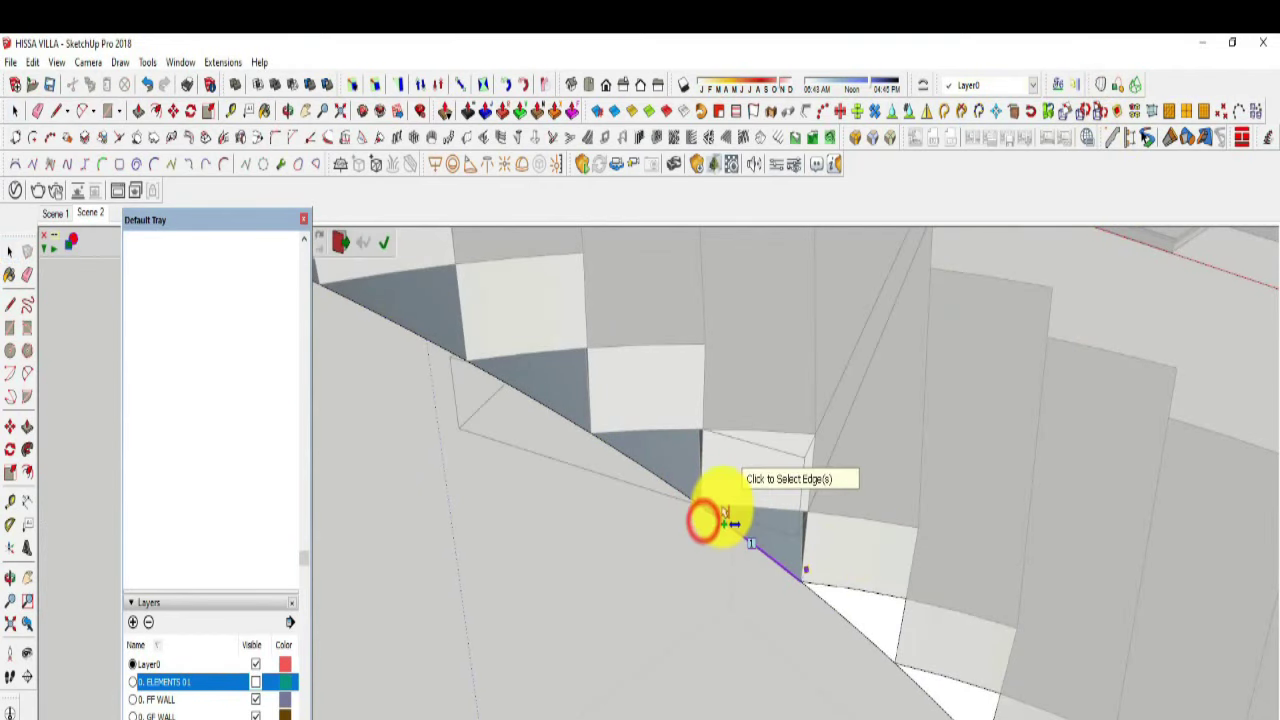
{"action": "left_click", "coordinate": [731, 466]}
{"action": "right_click", "coordinate": [771, 534]}
{"action": "left_click", "coordinate": [820, 349]}
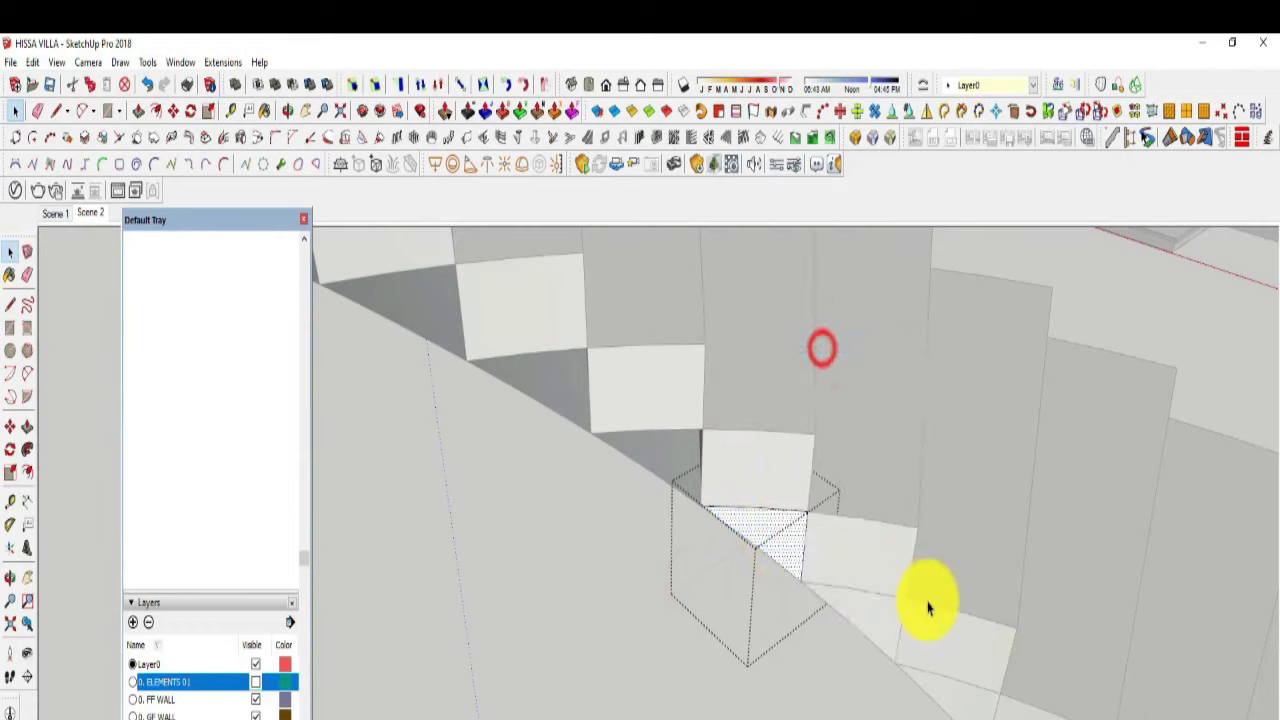
{"action": "middle_click_drag", "start_coordinate": [923, 600], "coordinate": [800, 586]}
{"action": "scroll", "coordinate": [800, 586], "scroll_direction": "up", "scroll_amount": 3}
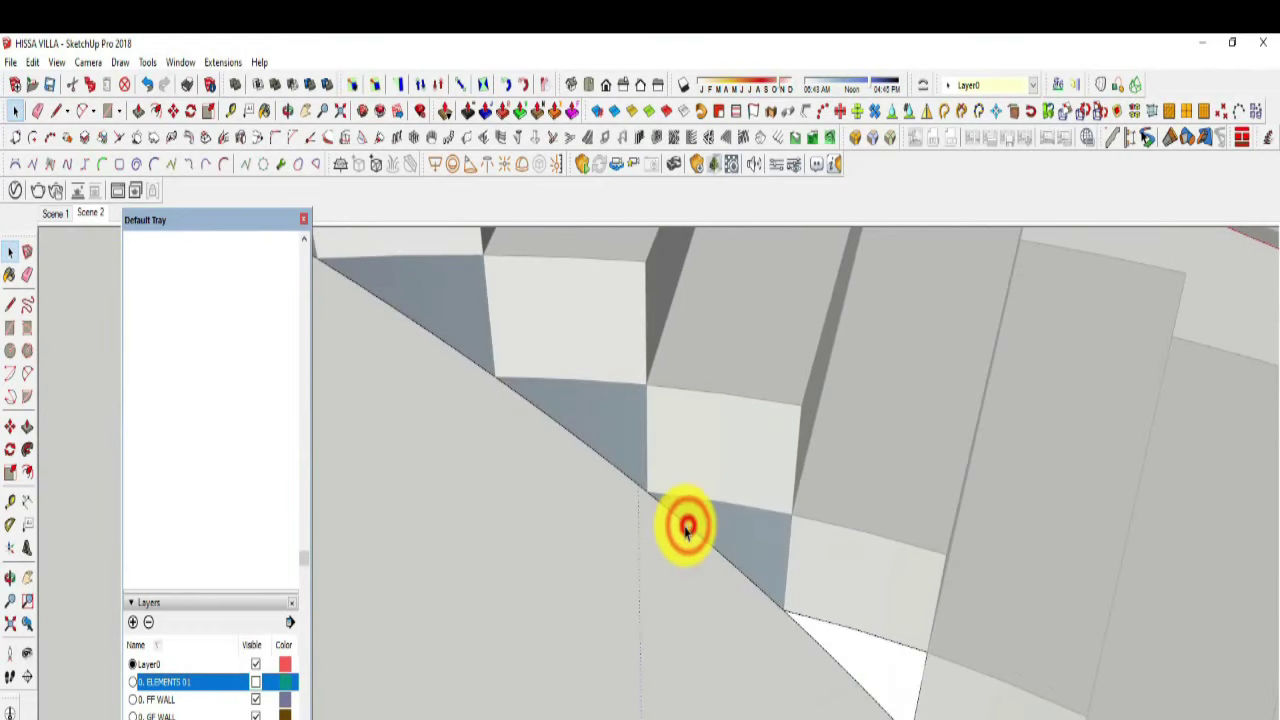
Step: Loft the second triangular gap and close the loft group
{"action": "left_click", "coordinate": [1100, 86]}
{"action": "left_click", "coordinate": [690, 516]}
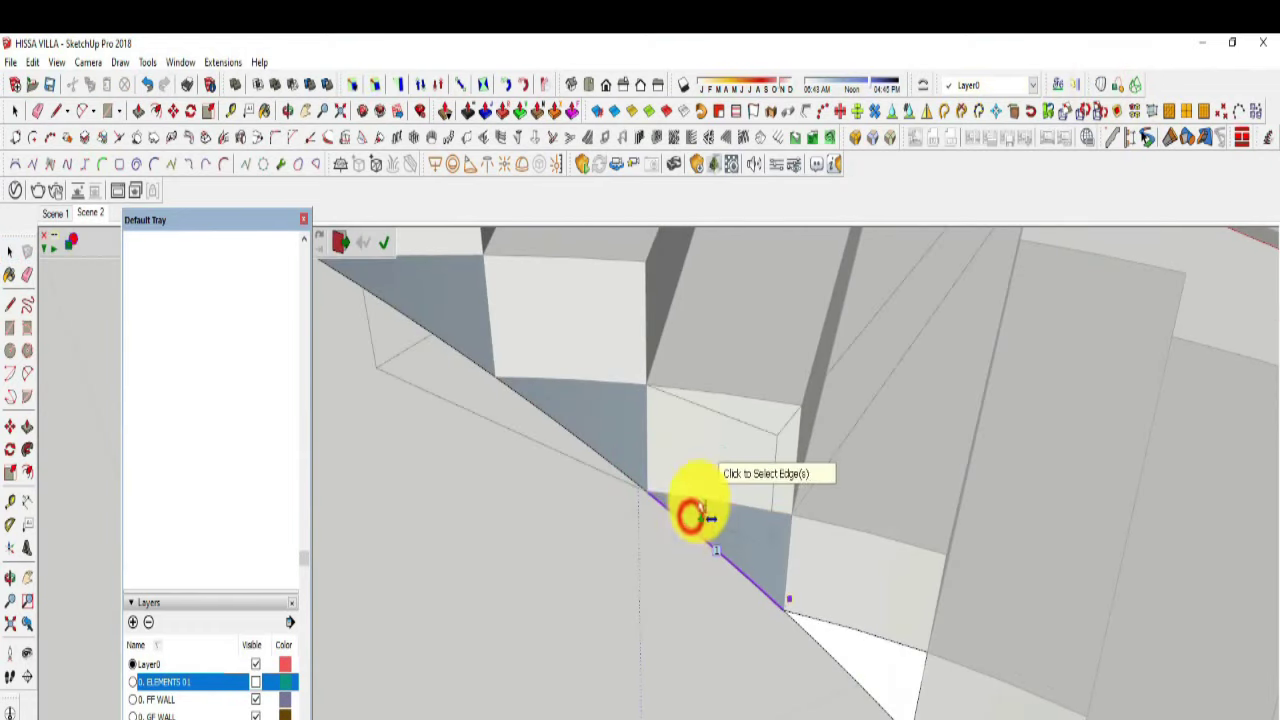
{"action": "mouse_move", "coordinate": [707, 470]}
{"action": "middle_mouse_down"}
{"action": "mouse_move", "coordinate": [823, 614]}
{"action": "mouse_move", "coordinate": [774, 549]}
{"action": "middle_mouse_up"}
{"action": "right_click", "coordinate": [771, 543]}
{"action": "left_click", "coordinate": [835, 349]}
{"action": "mouse_move", "coordinate": [835, 349]}
{"action": "middle_mouse_down"}
{"action": "mouse_move", "coordinate": [777, 519]}
{"action": "mouse_move", "coordinate": [686, 449]}
{"action": "middle_mouse_up"}
Step: Select the third gap's edge, loft it, and close the resulting group
{"action": "left_click", "coordinate": [690, 462]}
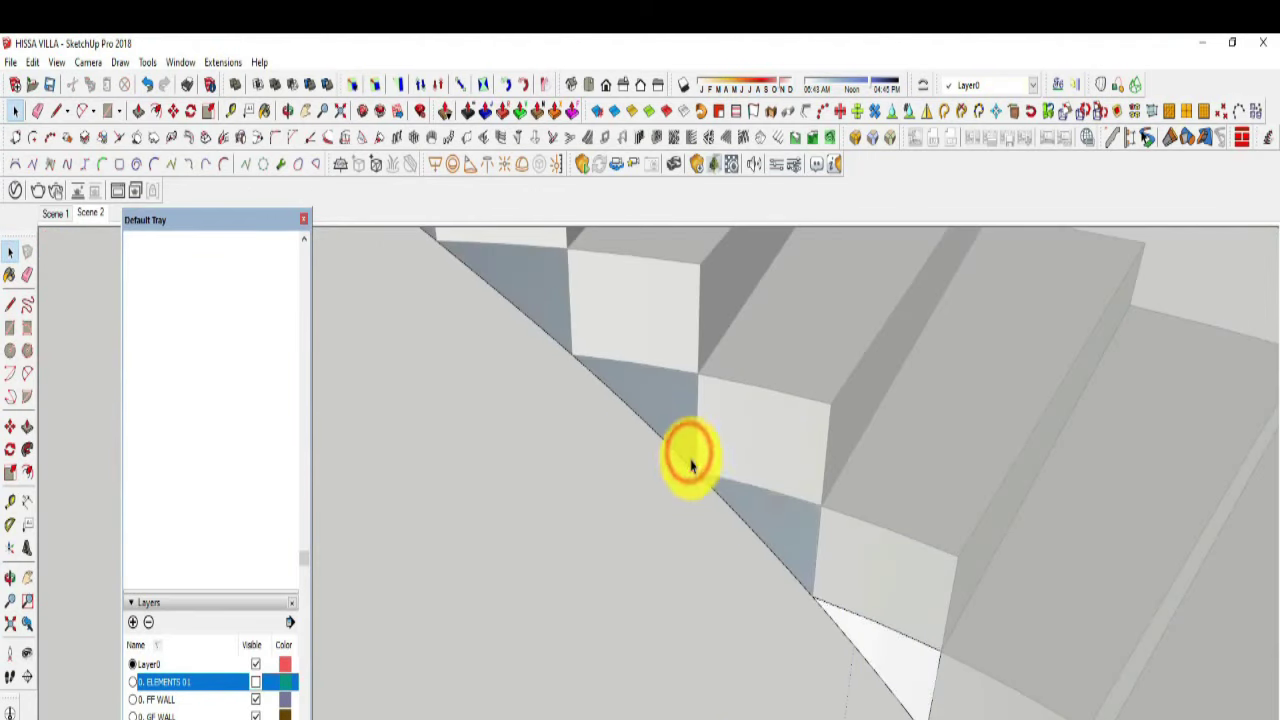
{"action": "left_click", "coordinate": [1100, 86]}
{"action": "left_click", "coordinate": [704, 520]}
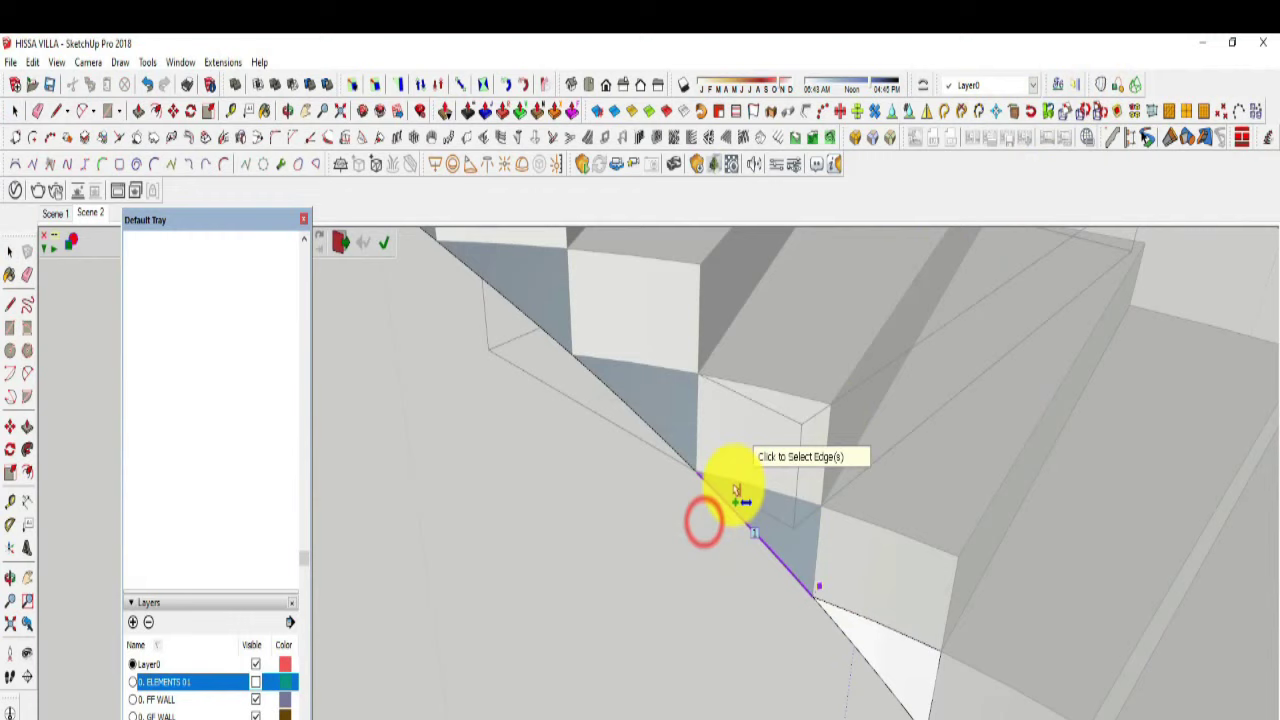
{"action": "mouse_move", "coordinate": [742, 450]}
{"action": "middle_mouse_down"}
{"action": "mouse_move", "coordinate": [821, 572]}
{"action": "mouse_move", "coordinate": [751, 566]}
{"action": "middle_mouse_up"}
{"action": "right_click", "coordinate": [777, 518]}
{"action": "left_click", "coordinate": [829, 340]}
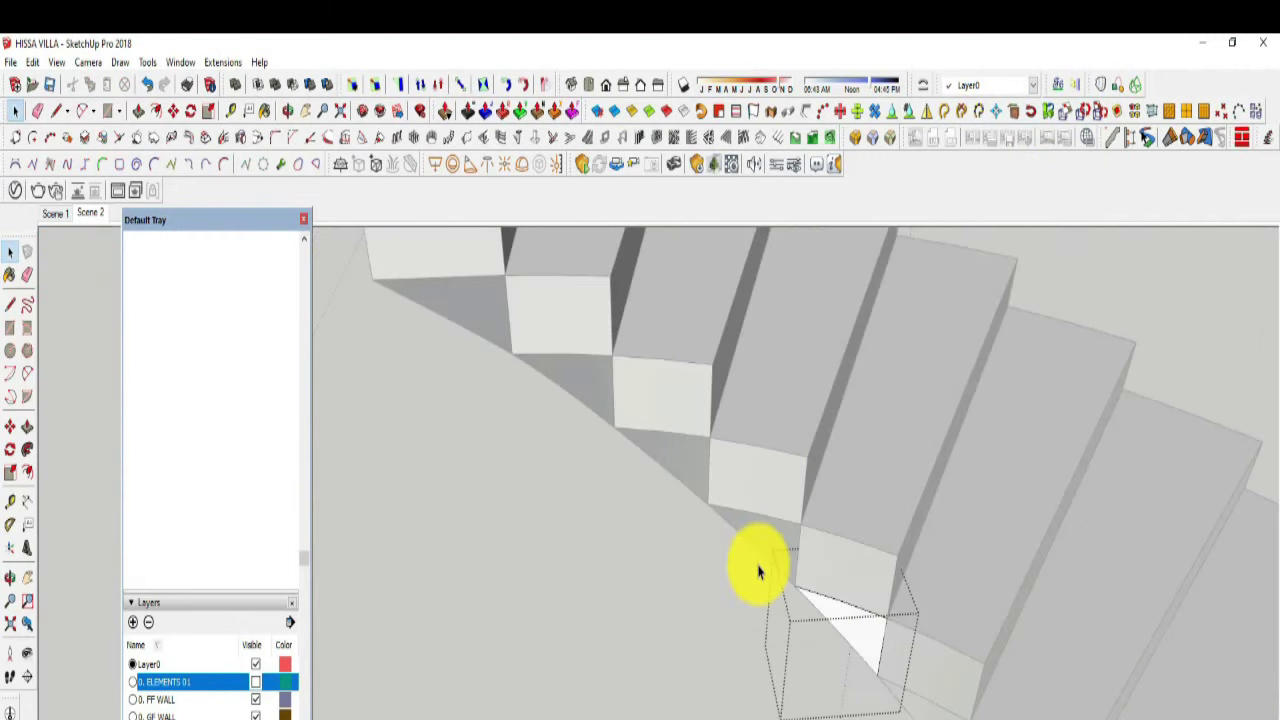
{"action": "right_click", "coordinate": [778, 567]}
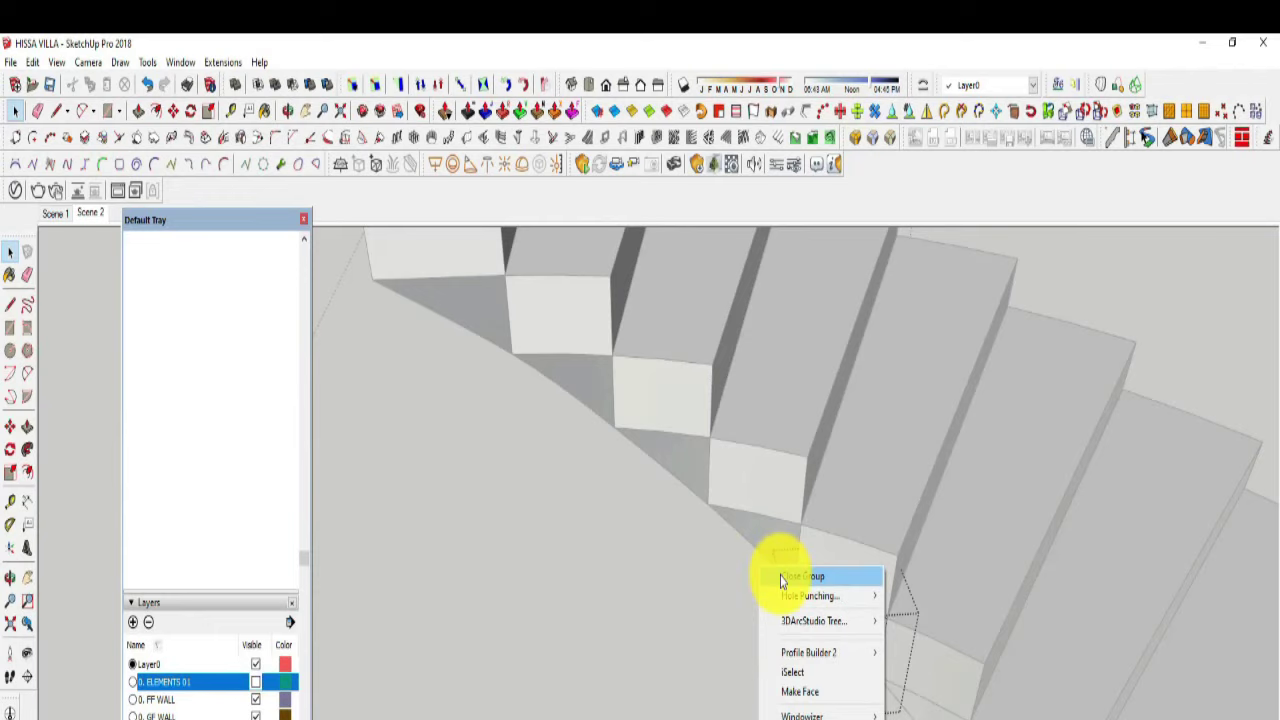
{"action": "left_click", "coordinate": [805, 580]}
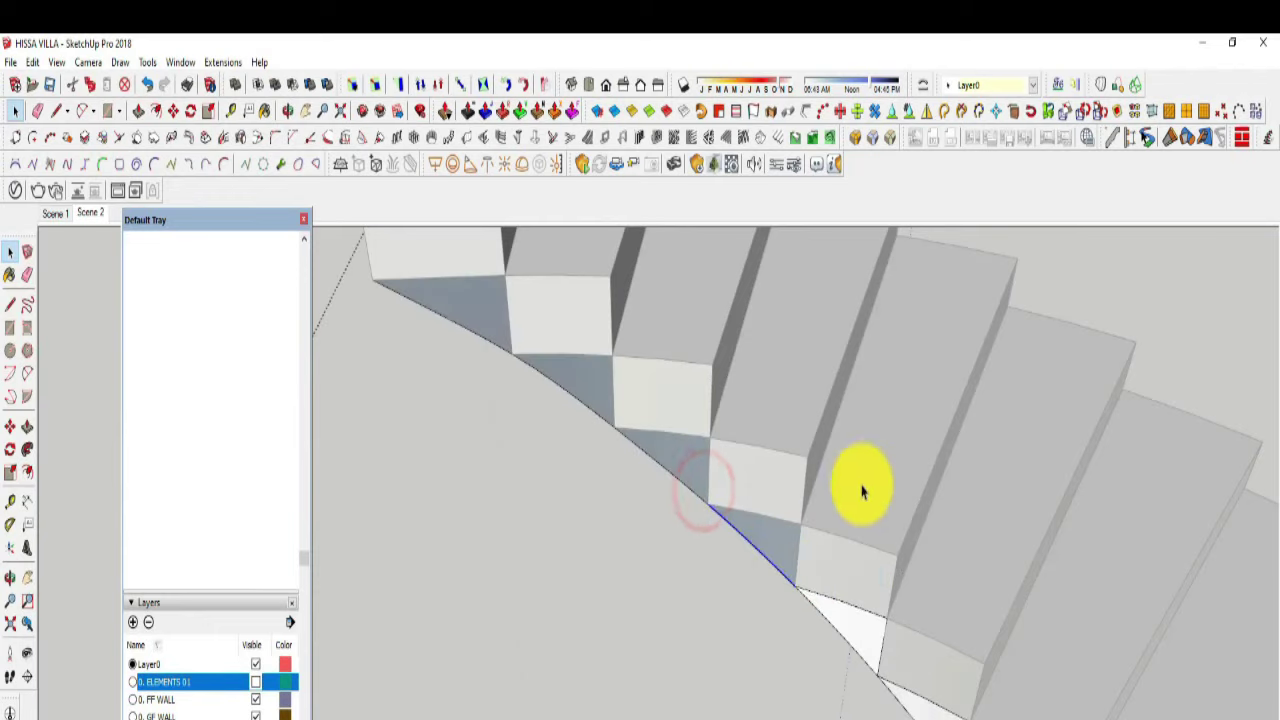
Step: Loft the fourth gap from its edge contours and close the group
{"action": "left_click", "coordinate": [1098, 91]}
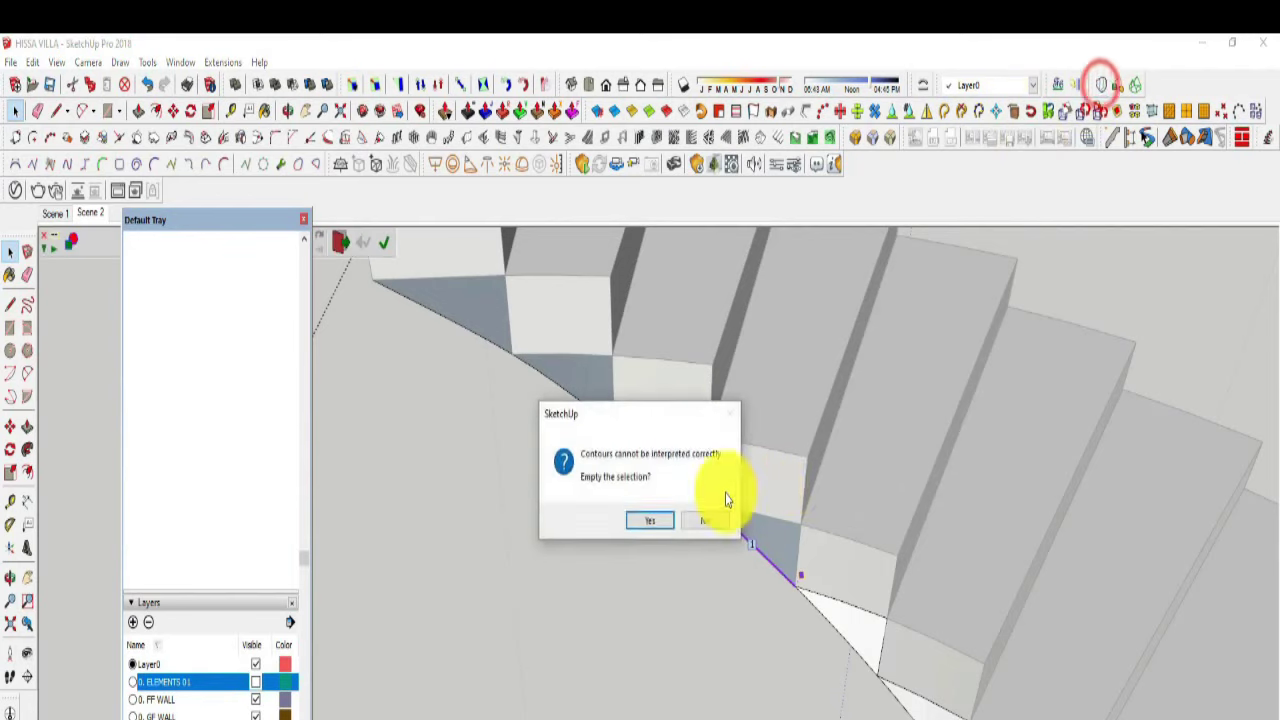
{"action": "left_click", "coordinate": [698, 515]}
{"action": "left_click", "coordinate": [735, 463]}
{"action": "left_click", "coordinate": [688, 605]}
{"action": "right_click", "coordinate": [777, 537]}
{"action": "left_click", "coordinate": [840, 355]}
{"action": "mouse_move", "coordinate": [840, 355]}
{"action": "middle_mouse_down"}
{"action": "mouse_move", "coordinate": [683, 441]}
{"action": "mouse_move", "coordinate": [651, 477]}
{"action": "middle_mouse_up"}
{"action": "right_click", "coordinate": [651, 477]}
{"action": "key", "text": "Escape"}
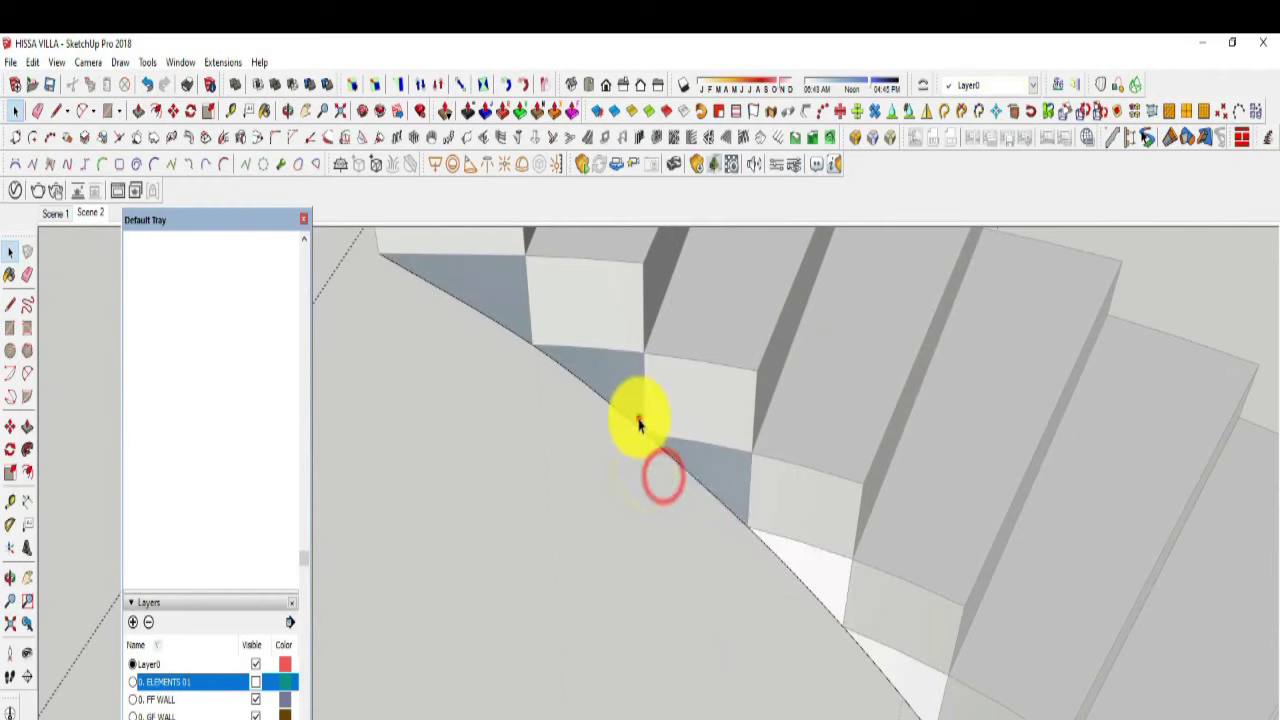
Step: Fill the fifth gap and reverse its face so it faces outward
{"action": "left_click", "coordinate": [1103, 91]}
{"action": "left_click", "coordinate": [689, 518]}
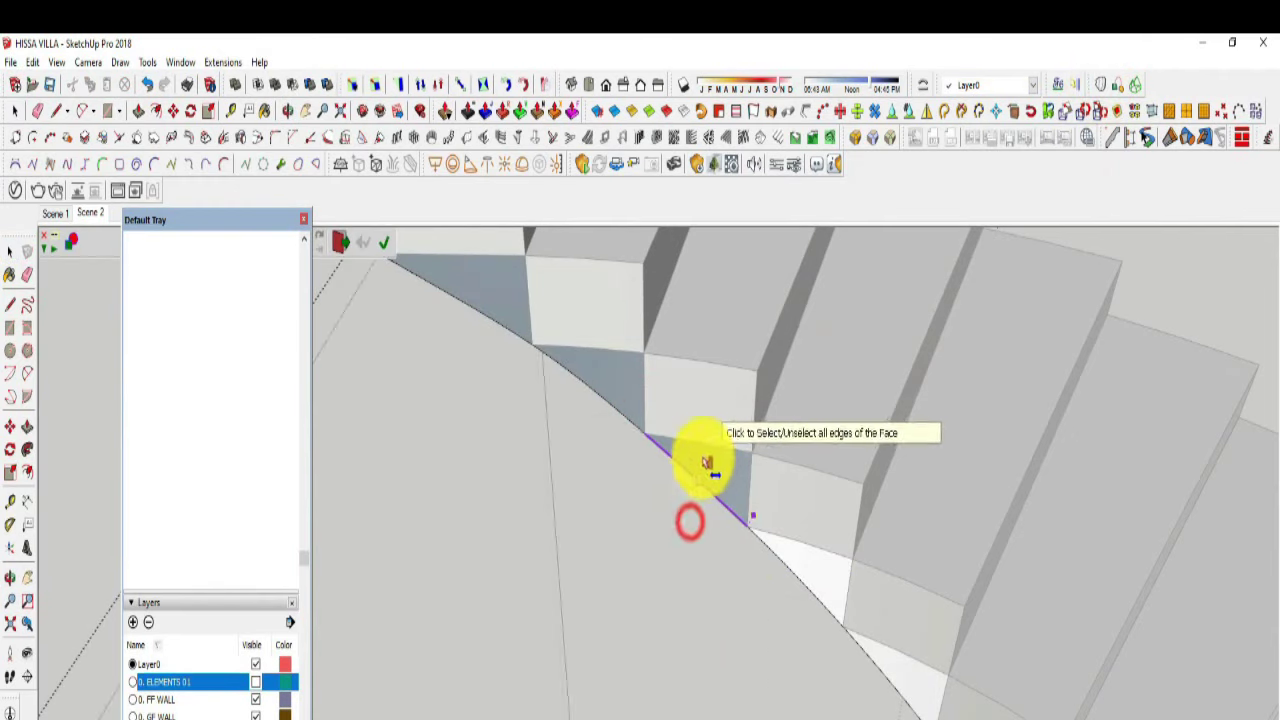
{"action": "left_click", "coordinate": [707, 415]}
{"action": "right_click", "coordinate": [718, 476]}
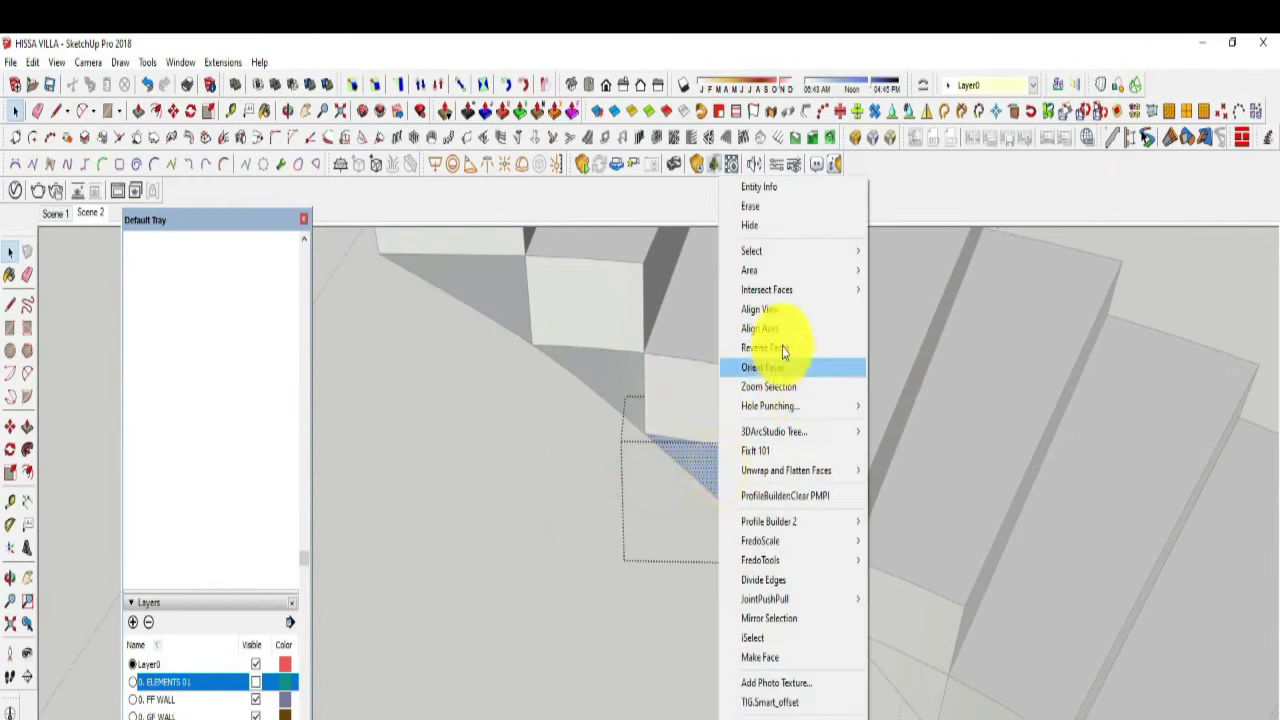
{"action": "left_click", "coordinate": [783, 351]}
{"action": "right_click", "coordinate": [671, 437]}
{"action": "scroll", "coordinate": [668, 427], "scroll_direction": "up", "scroll_amount": 2}
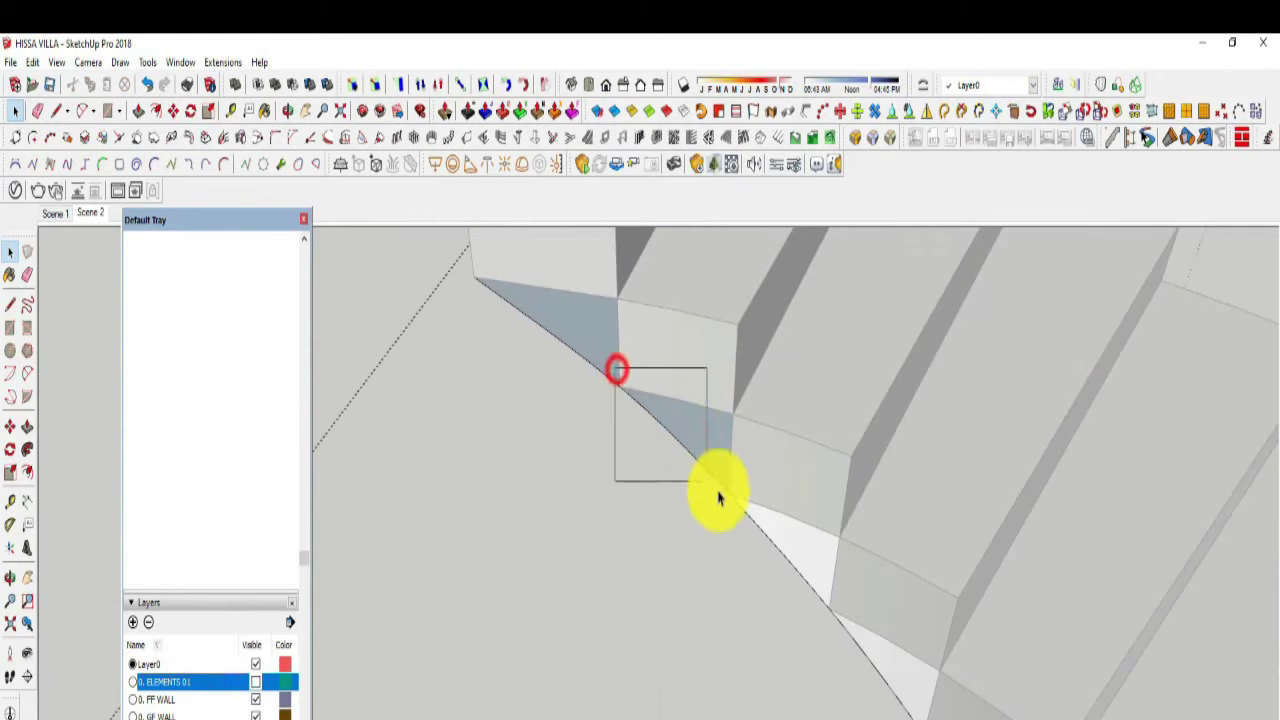
Step: Loft the sixth gap, adjust the surface, and close its group
{"action": "left_click", "coordinate": [1109, 91]}
{"action": "left_click", "coordinate": [694, 522]}
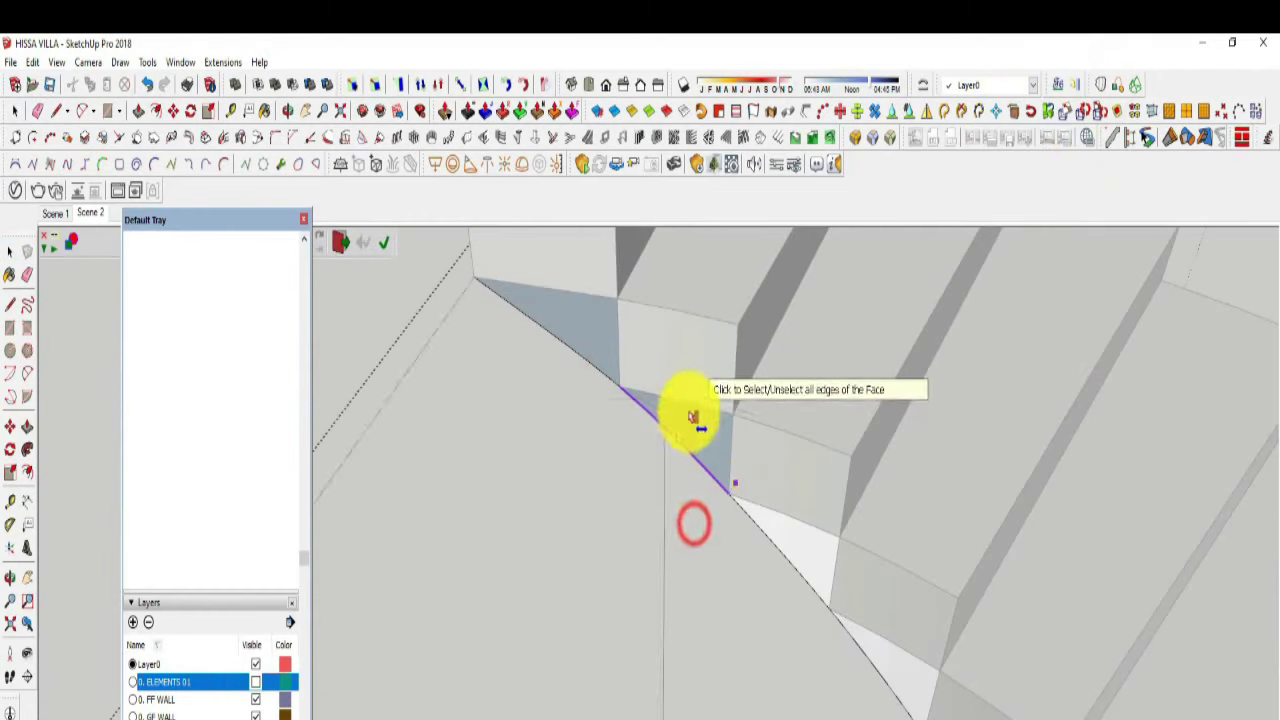
{"action": "right_click", "coordinate": [703, 423]}
{"action": "left_click", "coordinate": [729, 366]}
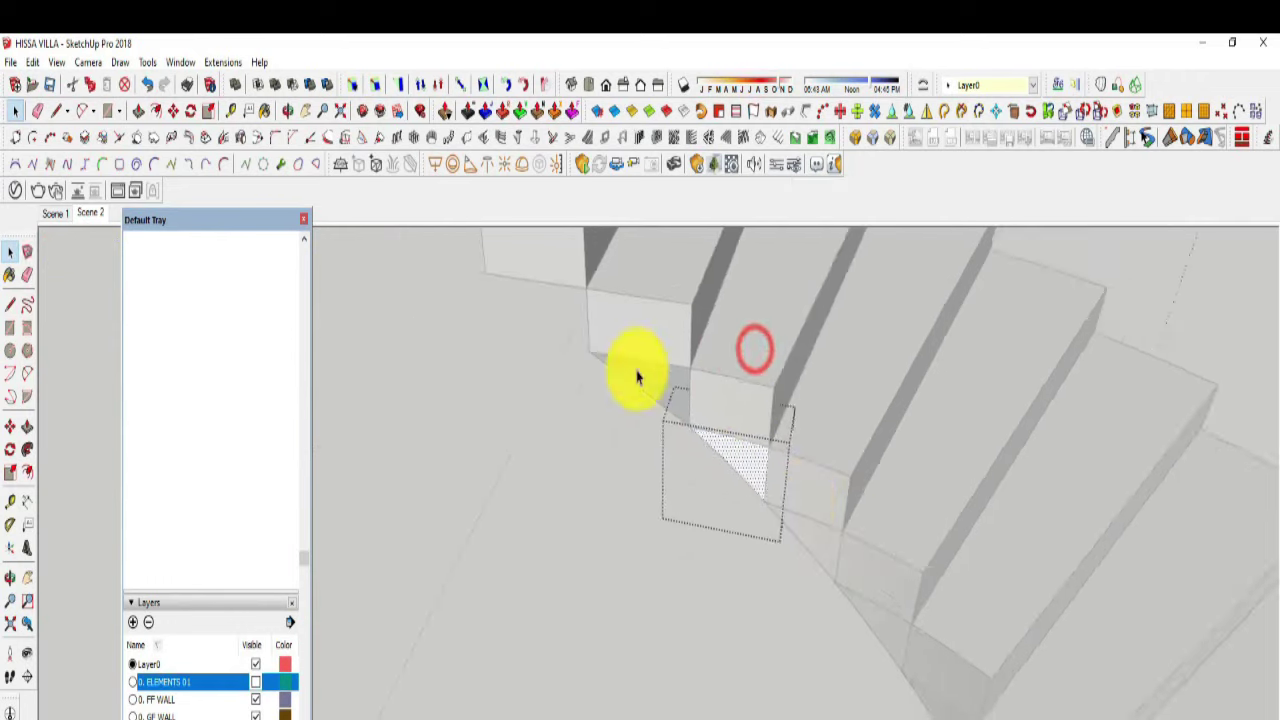
{"action": "right_click", "coordinate": [605, 395]}
{"action": "left_click", "coordinate": [630, 398]}
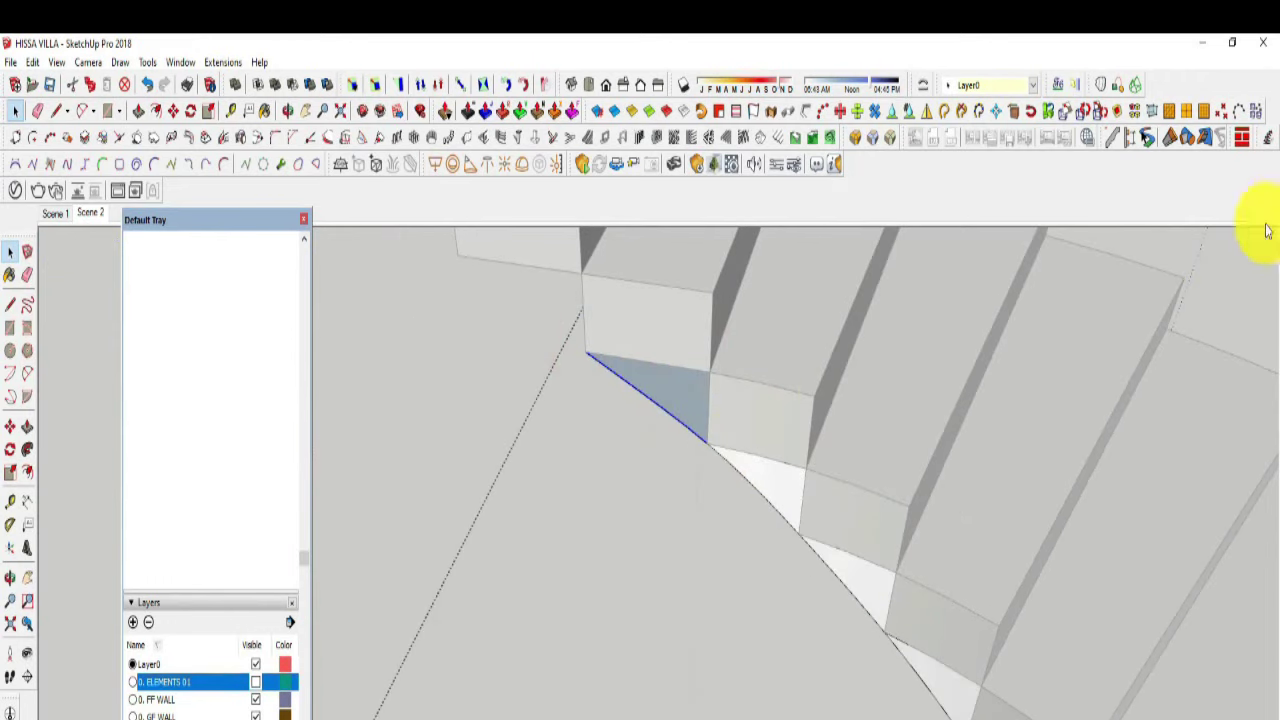
Step: Loft the last visible gap between tread and soffit and close the group
{"action": "left_click", "coordinate": [1101, 91]}
{"action": "left_click", "coordinate": [700, 517]}
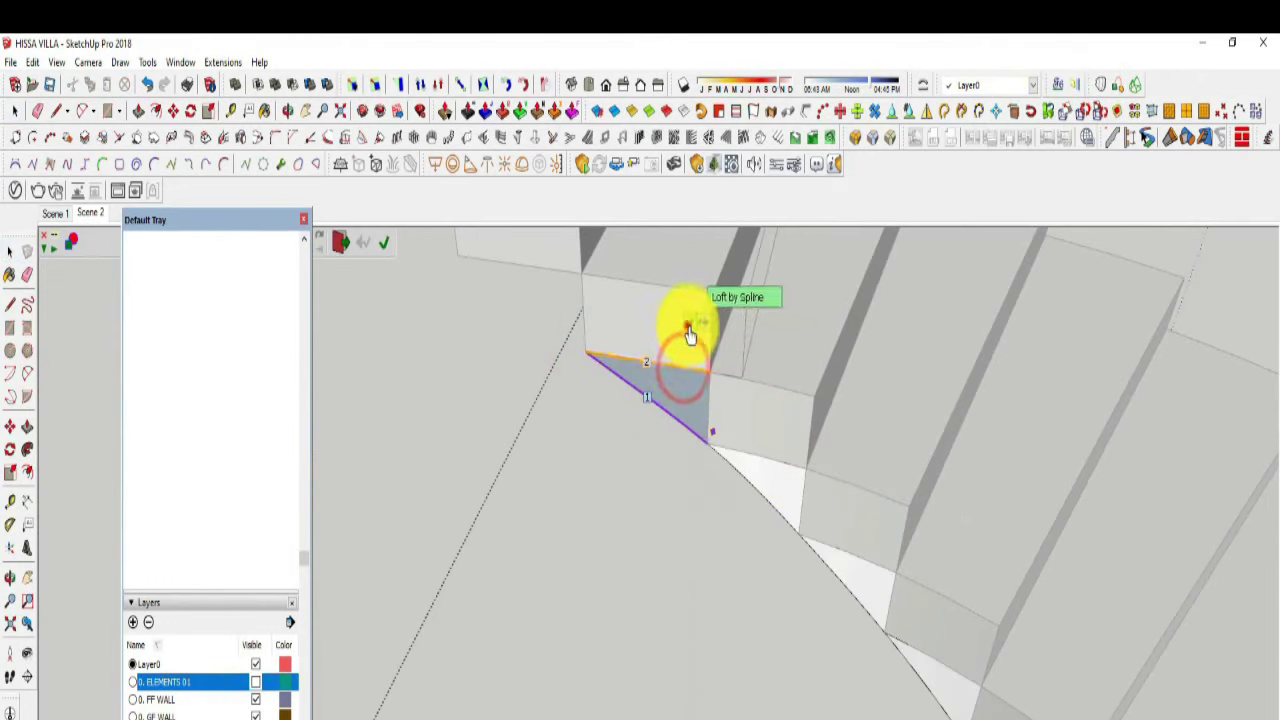
{"action": "left_click", "coordinate": [629, 449]}
{"action": "left_click", "coordinate": [686, 349]}
{"action": "right_click", "coordinate": [680, 443]}
{"action": "left_click", "coordinate": [741, 343]}
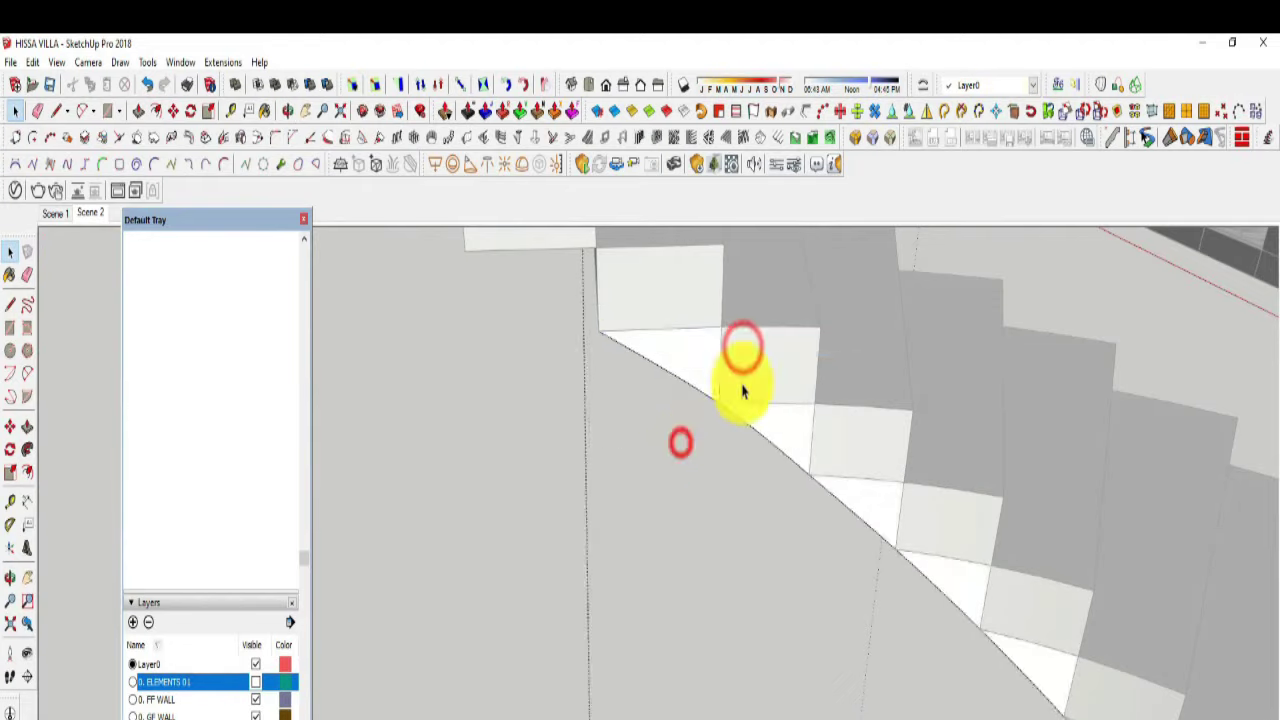
{"action": "scroll", "coordinate": [742, 392], "scroll_direction": "down", "scroll_amount": 5}
Step: Enter the spiral stair's step group and select its connected edges, ready for the Line tool
{"action": "scroll", "coordinate": [850, 500], "scroll_direction": "down", "scroll_amount": 5}
{"action": "mouse_move", "coordinate": [863, 606]}
{"action": "middle_mouse_down"}
{"action": "mouse_move", "coordinate": [770, 528]}
{"action": "mouse_move", "coordinate": [737, 449]}
{"action": "mouse_move", "coordinate": [929, 586]}
{"action": "mouse_move", "coordinate": [651, 537]}
{"action": "mouse_move", "coordinate": [744, 522]}
{"action": "mouse_move", "coordinate": [909, 606]}
{"action": "mouse_move", "coordinate": [926, 514]}
{"action": "mouse_move", "coordinate": [846, 594]}
{"action": "mouse_move", "coordinate": [1029, 686]}
{"action": "mouse_move", "coordinate": [766, 634]}
{"action": "mouse_move", "coordinate": [531, 360]}
{"action": "middle_mouse_up"}
{"action": "scroll", "coordinate": [618, 462], "scroll_direction": "up", "scroll_amount": 3}
{"action": "mouse_move", "coordinate": [618, 462]}
{"action": "middle_mouse_down"}
{"action": "mouse_move", "coordinate": [551, 429]}
{"action": "mouse_move", "coordinate": [623, 371]}
{"action": "mouse_move", "coordinate": [857, 366]}
{"action": "mouse_move", "coordinate": [575, 322]}
{"action": "mouse_move", "coordinate": [606, 423]}
{"action": "mouse_move", "coordinate": [583, 449]}
{"action": "mouse_move", "coordinate": [614, 363]}
{"action": "mouse_move", "coordinate": [657, 388]}
{"action": "mouse_move", "coordinate": [660, 443]}
{"action": "mouse_move", "coordinate": [587, 325]}
{"action": "middle_mouse_up"}
{"action": "scroll", "coordinate": [945, 365], "scroll_direction": "up", "scroll_amount": 1}
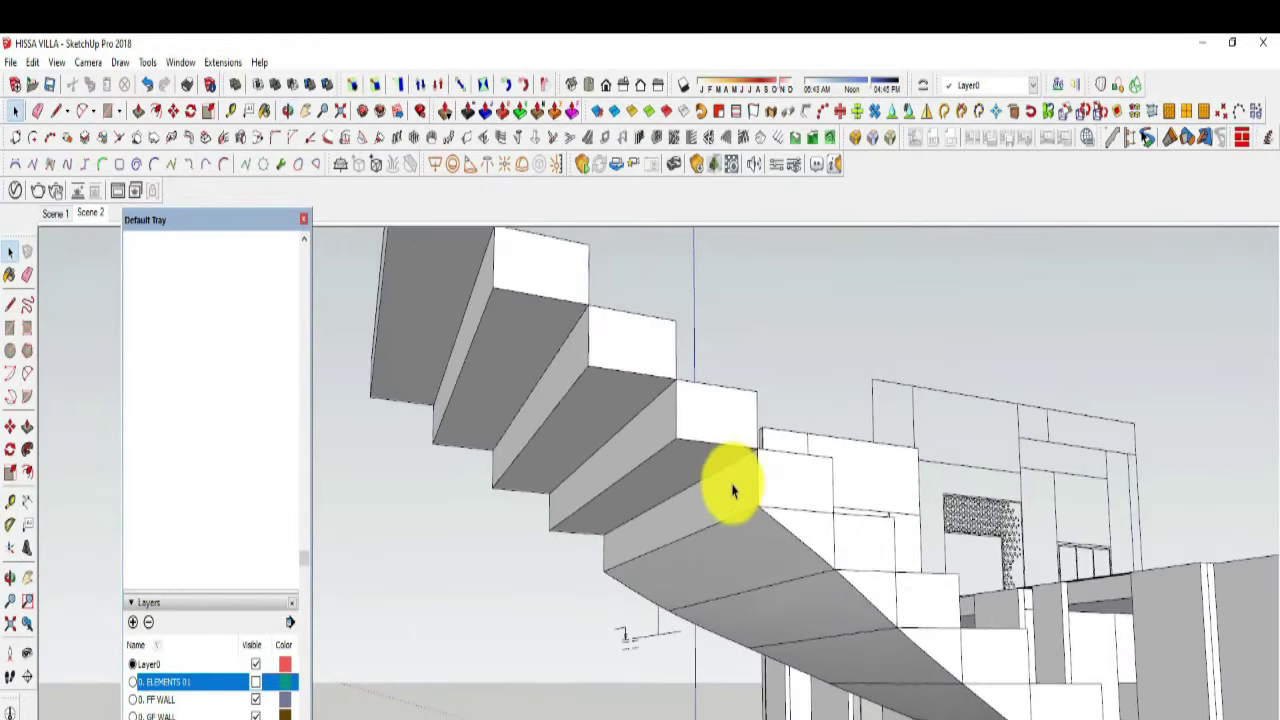
{"action": "double_click", "coordinate": [602, 356]}
{"action": "right_click", "coordinate": [604, 393]}
{"action": "left_click", "coordinate": [666, 226]}
{"action": "key", "text": "l"}
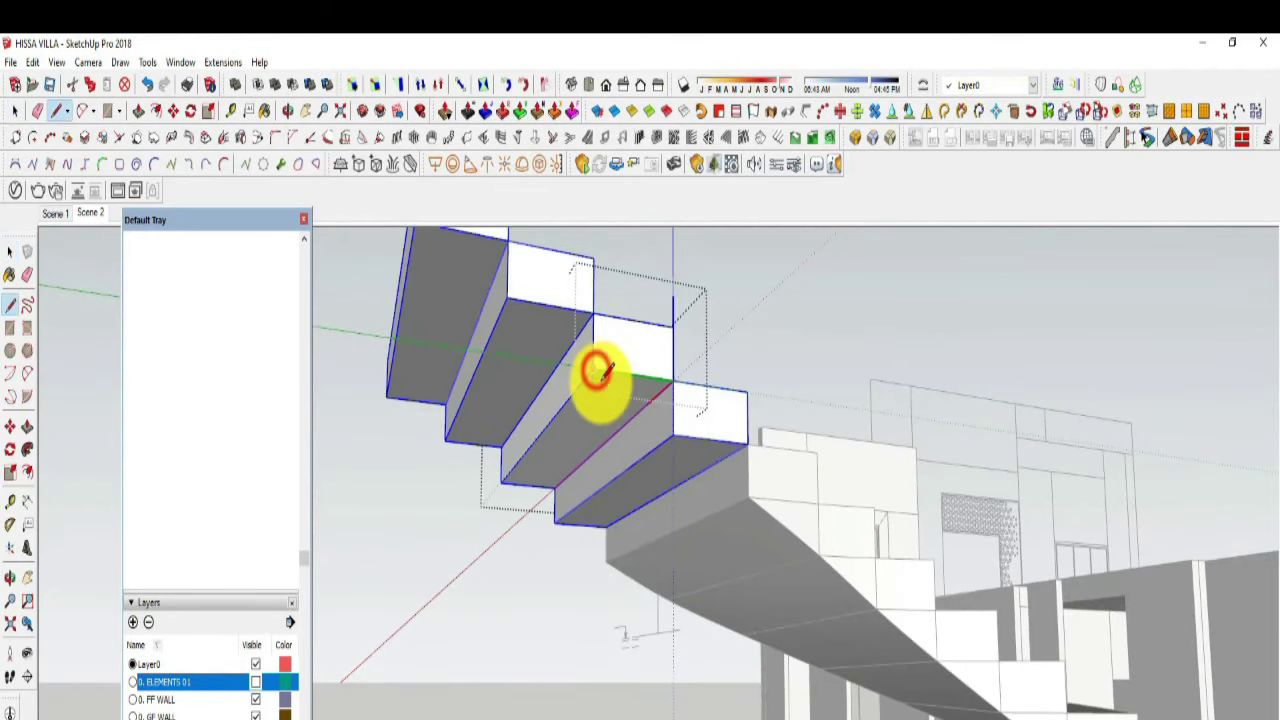
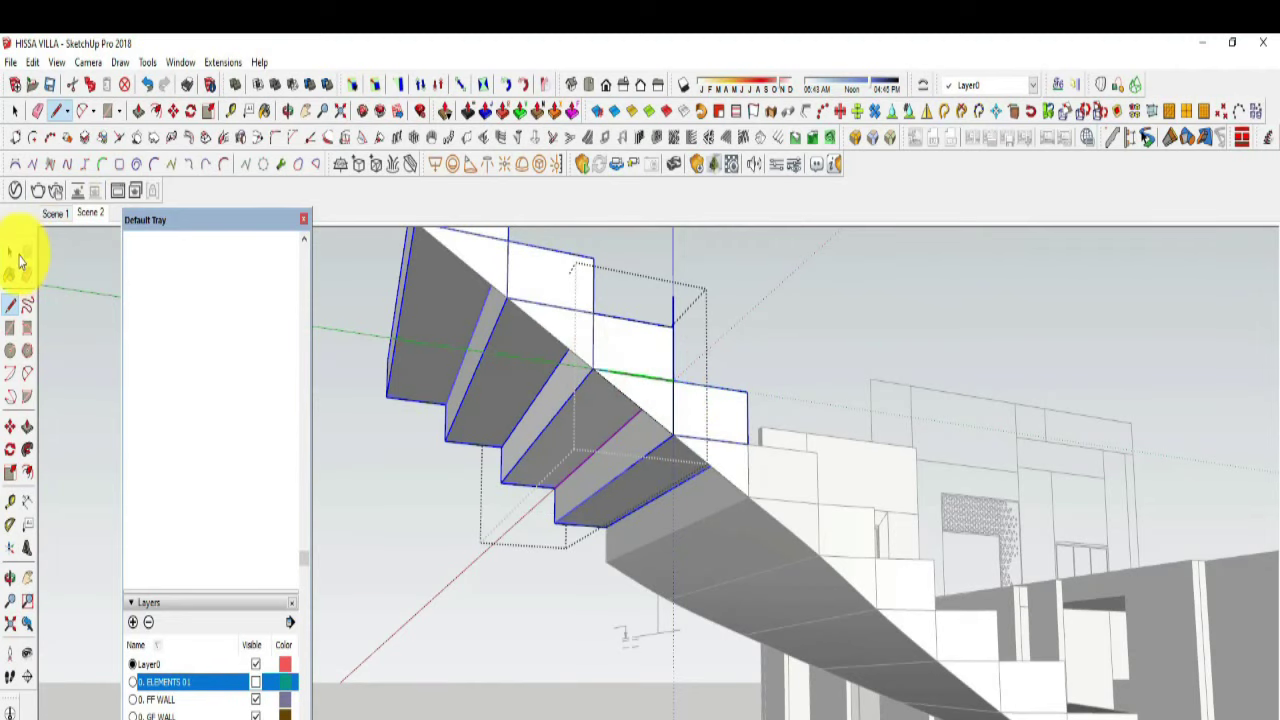
Step: Finish editing the stair steps and orbit around the curved stair to inspect it
{"action": "right_click", "coordinate": [646, 405]}
{"action": "left_click", "coordinate": [697, 251]}
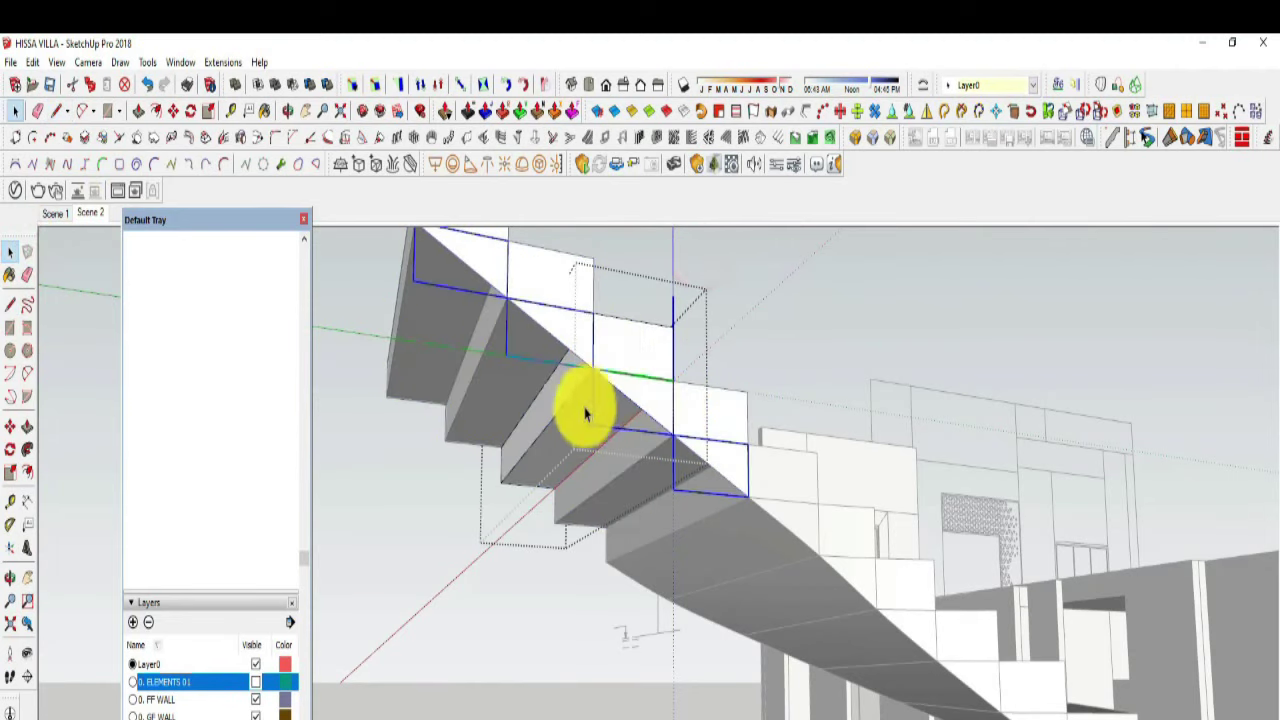
{"action": "middle_click_drag", "start_coordinate": [585, 413], "coordinate": [640, 386]}
{"action": "key", "text": "m"}
{"action": "mouse_move", "coordinate": [649, 429]}
{"action": "middle_mouse_down"}
{"action": "mouse_move", "coordinate": [820, 380]}
{"action": "mouse_move", "coordinate": [429, 383]}
{"action": "middle_mouse_up"}
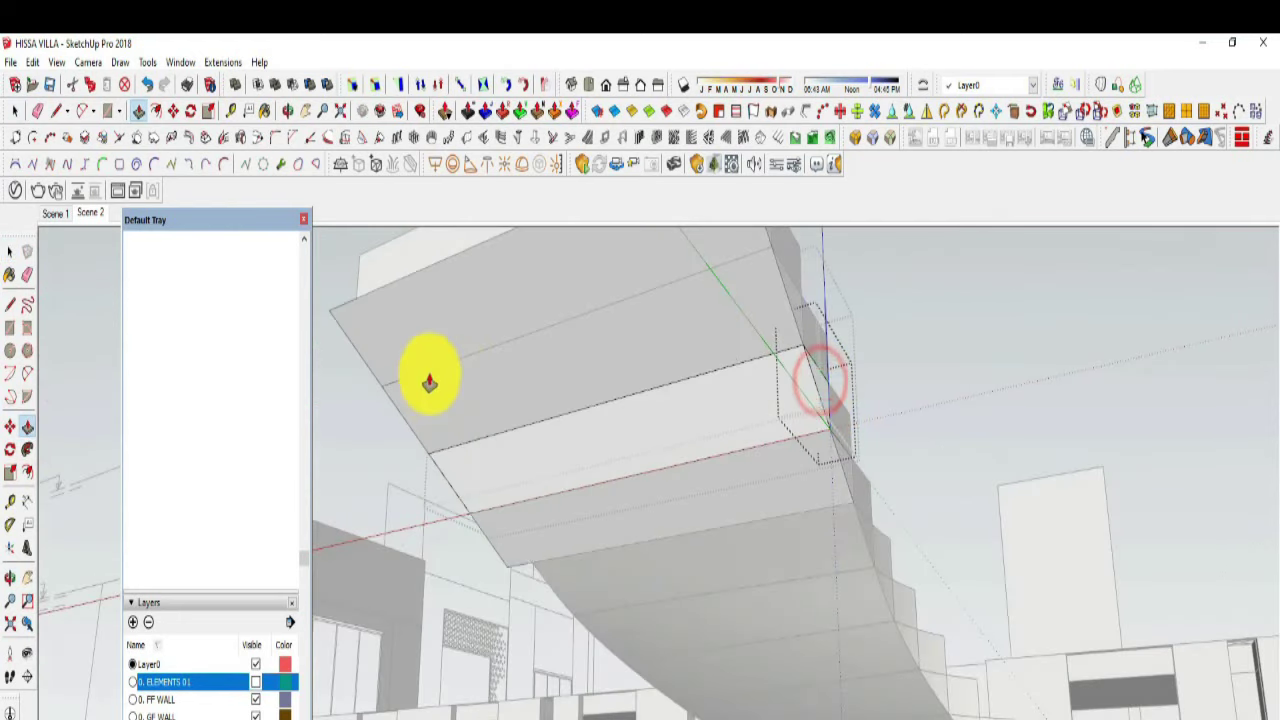
{"action": "mouse_move", "coordinate": [357, 300]}
{"action": "middle_mouse_down"}
{"action": "mouse_move", "coordinate": [477, 349]}
{"action": "mouse_move", "coordinate": [491, 623]}
{"action": "mouse_move", "coordinate": [99, 319]}
{"action": "middle_mouse_up"}
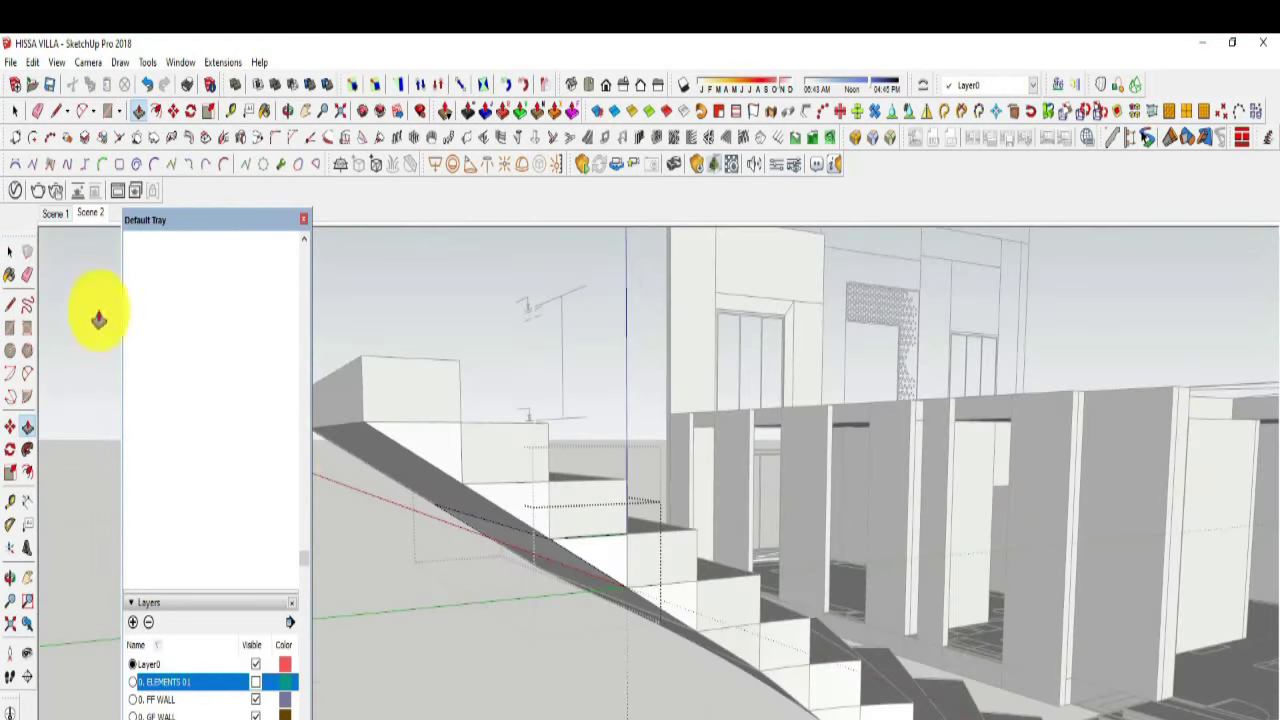
{"action": "mouse_move", "coordinate": [576, 343]}
{"action": "middle_mouse_down"}
{"action": "mouse_move", "coordinate": [623, 349]}
{"action": "mouse_move", "coordinate": [923, 514]}
{"action": "mouse_move", "coordinate": [1006, 594]}
{"action": "mouse_move", "coordinate": [968, 533]}
{"action": "mouse_move", "coordinate": [826, 691]}
{"action": "mouse_move", "coordinate": [891, 691]}
{"action": "mouse_move", "coordinate": [857, 623]}
{"action": "mouse_move", "coordinate": [942, 621]}
{"action": "middle_mouse_up"}
{"action": "scroll", "coordinate": [942, 621], "scroll_direction": "up", "scroll_amount": 3}
{"action": "middle_click_drag", "start_coordinate": [966, 557], "coordinate": [1000, 634]}
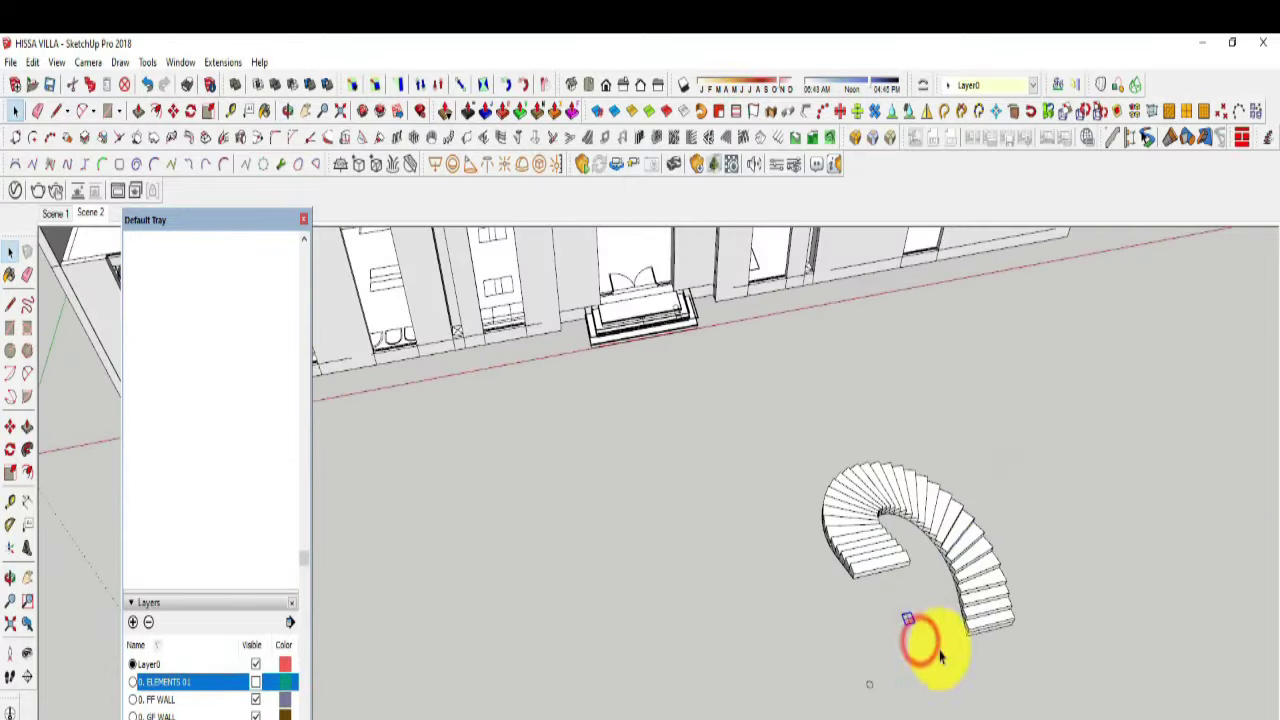
{"action": "middle_click_drag", "start_coordinate": [920, 634], "coordinate": [937, 570]}
Step: Window-select the whole curved staircase and make it a single group
{"action": "left_click_drag", "start_coordinate": [1040, 663], "coordinate": [1040, 663]}
{"action": "right_click", "coordinate": [1000, 650]}
{"action": "left_click", "coordinate": [1034, 229]}
{"action": "left_click", "coordinate": [886, 663]}
{"action": "scroll", "coordinate": [886, 663], "scroll_direction": "up", "scroll_amount": 3}
{"action": "mouse_move", "coordinate": [886, 663]}
{"action": "middle_mouse_down"}
{"action": "mouse_move", "coordinate": [882, 541]}
{"action": "mouse_move", "coordinate": [900, 671]}
{"action": "middle_mouse_up"}
{"action": "scroll", "coordinate": [900, 671], "scroll_direction": "up", "scroll_amount": 3}
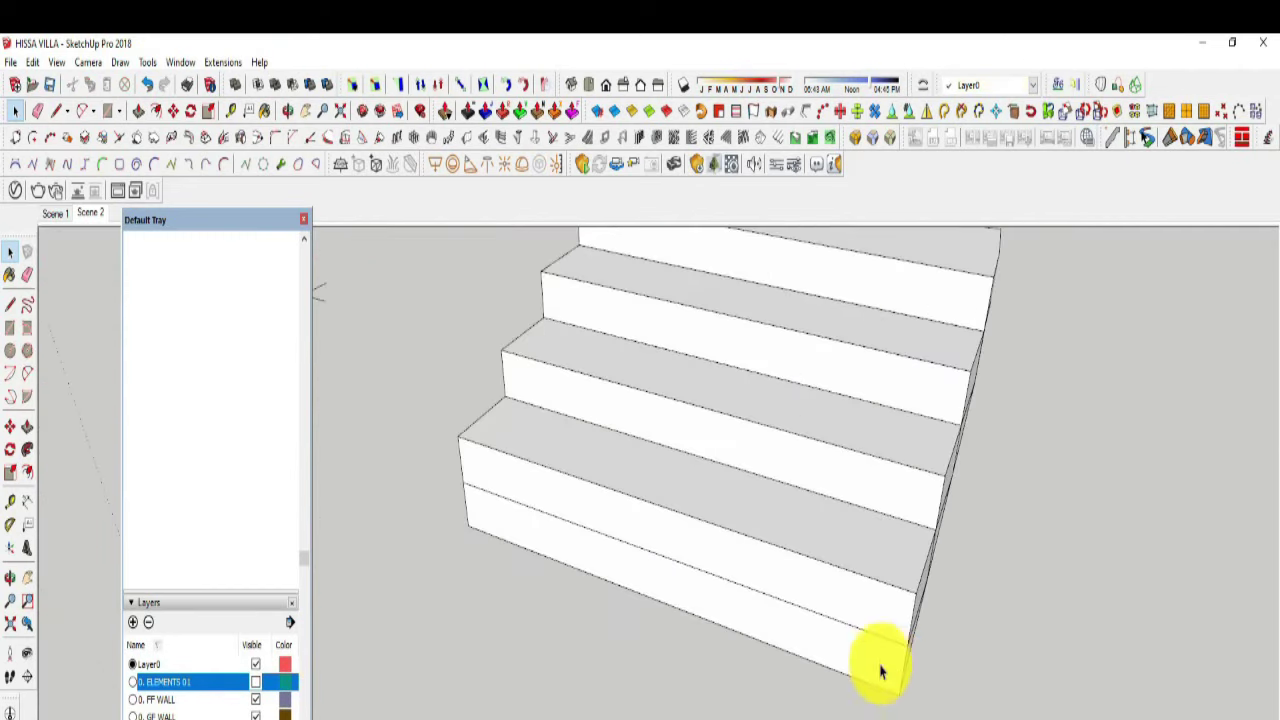
{"action": "scroll", "coordinate": [751, 503], "scroll_direction": "down", "scroll_amount": 3}
{"action": "middle_click_drag", "start_coordinate": [751, 503], "coordinate": [762, 595]}
Step: Select the bottom step and apply a context-menu command to it
{"action": "left_click", "coordinate": [750, 580]}
{"action": "right_click", "coordinate": [749, 580]}
{"action": "left_click", "coordinate": [829, 277]}
{"action": "scroll", "coordinate": [726, 558], "scroll_direction": "up", "scroll_amount": 5}
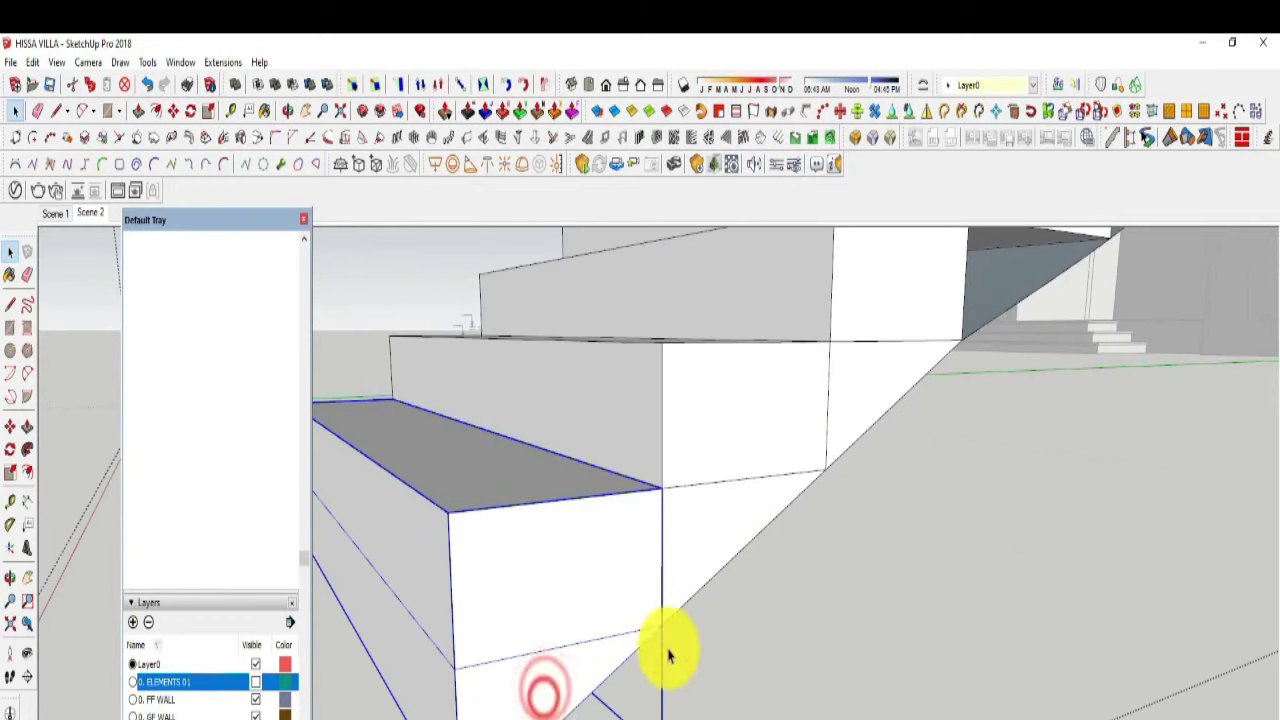
{"action": "scroll", "coordinate": [668, 655], "scroll_direction": "down", "scroll_amount": 5}
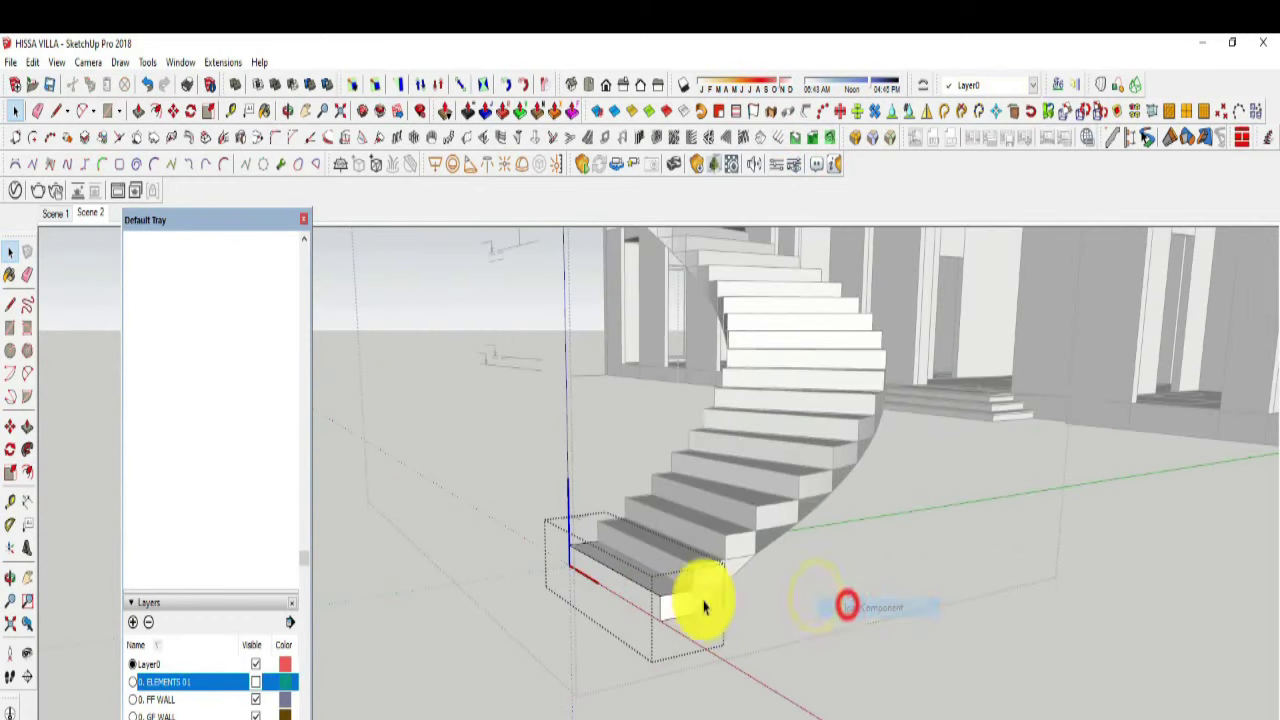
Step: Turn the selected curved staircase into a component
{"action": "scroll", "coordinate": [700, 600], "scroll_direction": "up", "scroll_amount": 3}
{"action": "right_click", "coordinate": [676, 598]}
{"action": "left_click", "coordinate": [723, 172]}
{"action": "scroll", "coordinate": [737, 586], "scroll_direction": "down", "scroll_amount": 3}
{"action": "scroll", "coordinate": [589, 571], "scroll_direction": "down", "scroll_amount": 5}
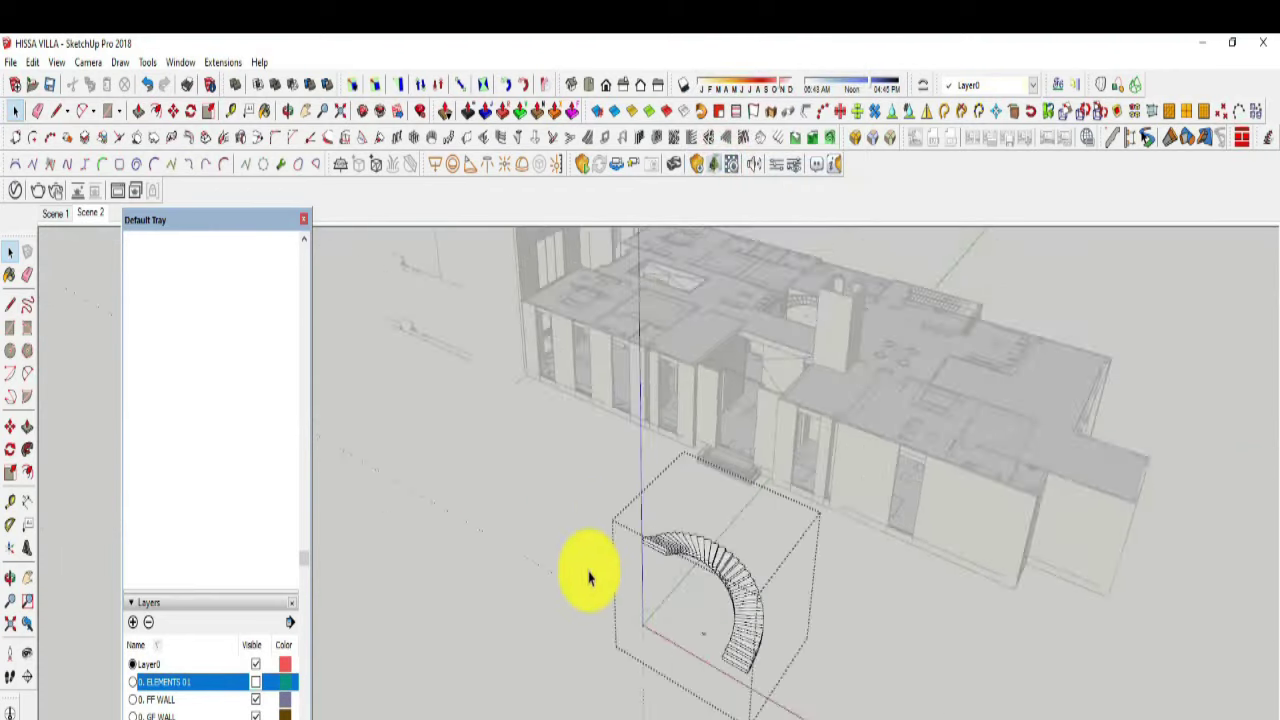
{"action": "scroll", "coordinate": [886, 594], "scroll_direction": "up", "scroll_amount": 3}
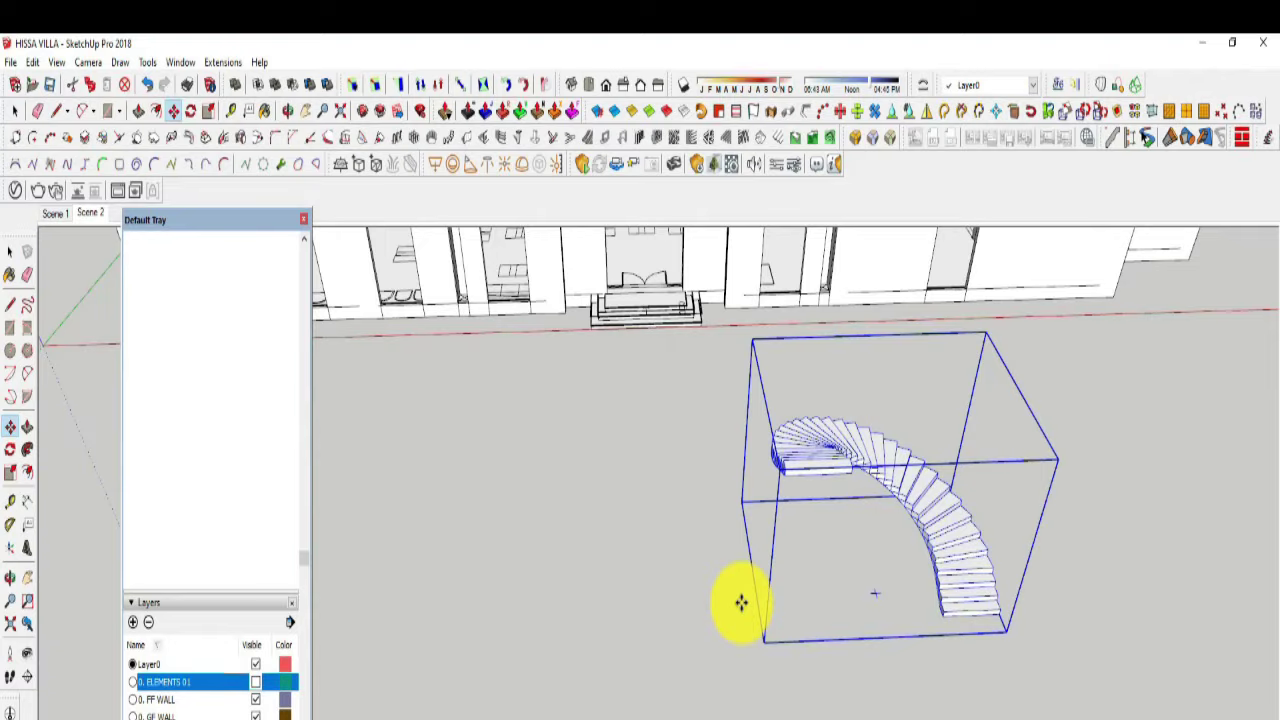
Step: Orbit and zoom toward a plan view of the house to find the stairwell
{"action": "middle_click_drag", "start_coordinate": [875, 593], "coordinate": [971, 666]}
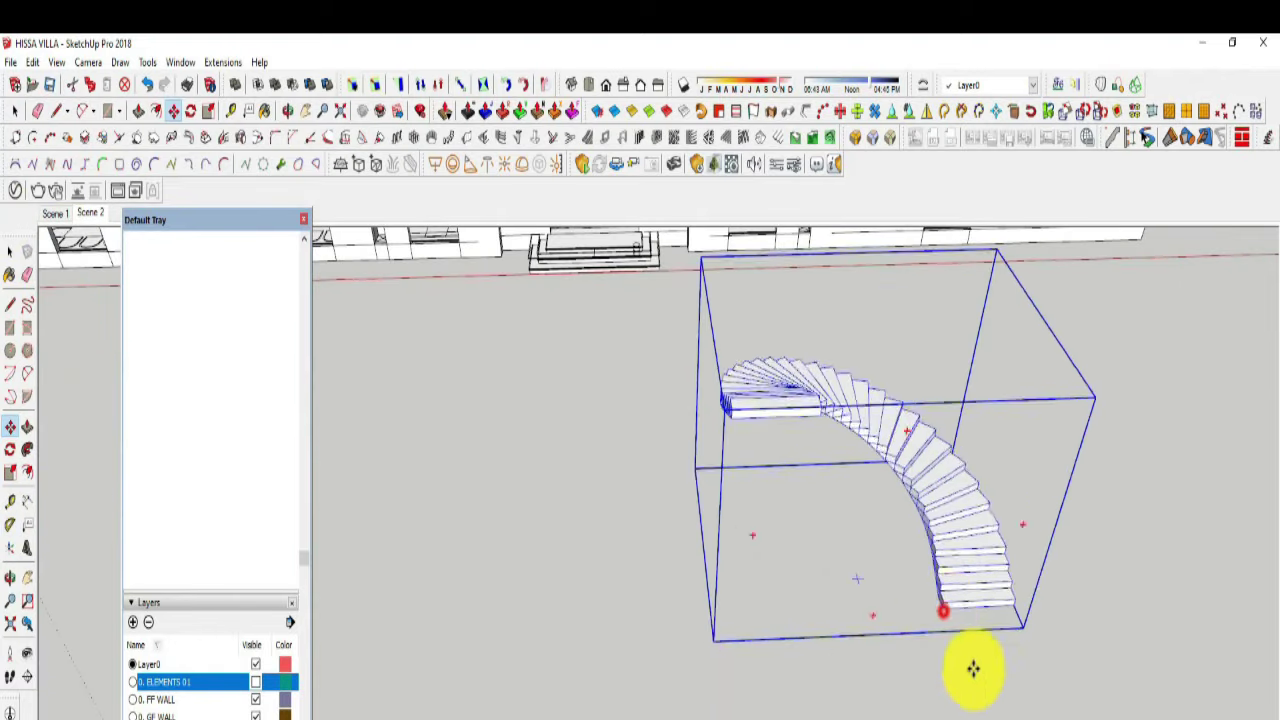
{"action": "scroll", "coordinate": [849, 394], "scroll_direction": "down", "scroll_amount": 5}
{"action": "middle_click_drag", "start_coordinate": [849, 394], "coordinate": [780, 262]}
{"action": "scroll", "coordinate": [780, 262], "scroll_direction": "up", "scroll_amount": 5}
{"action": "scroll", "coordinate": [731, 357], "scroll_direction": "up", "scroll_amount": 3}
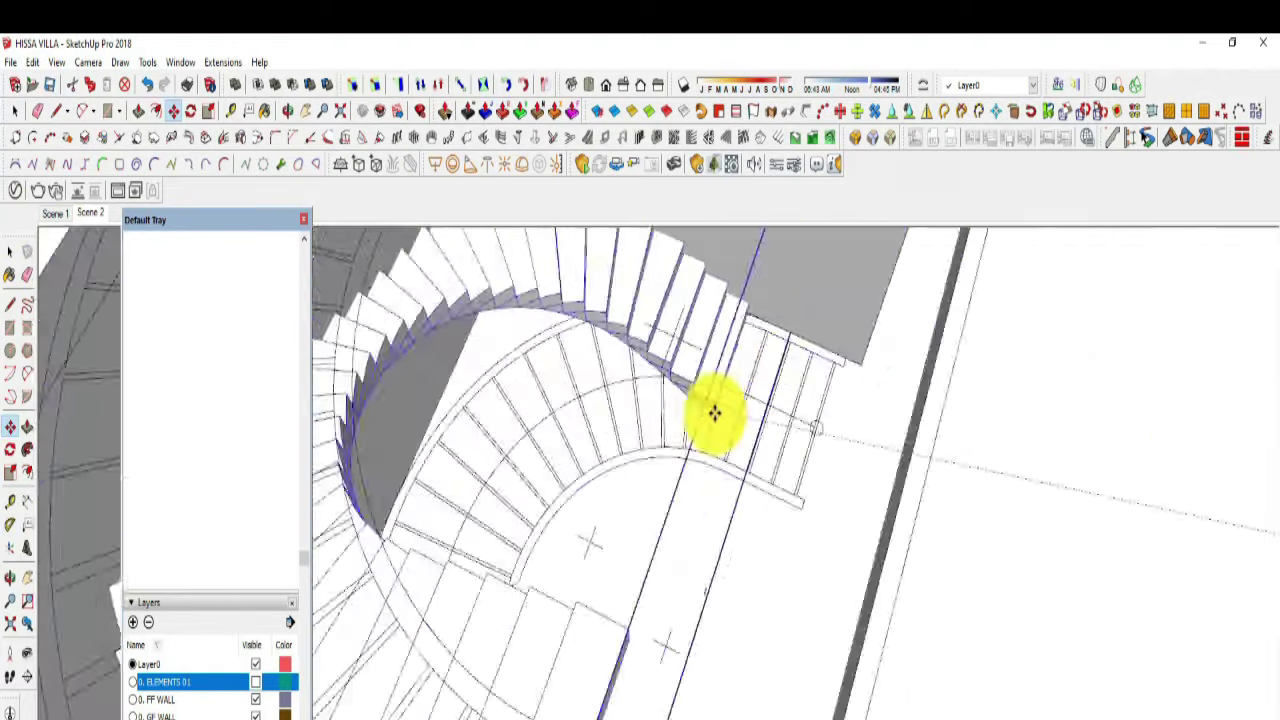
{"action": "scroll", "coordinate": [714, 414], "scroll_direction": "up", "scroll_amount": 3}
{"action": "scroll", "coordinate": [840, 466], "scroll_direction": "up", "scroll_amount": 2}
{"action": "middle_click_drag", "start_coordinate": [828, 497], "coordinate": [740, 520]}
{"action": "scroll", "coordinate": [731, 523], "scroll_direction": "up", "scroll_amount": 2}
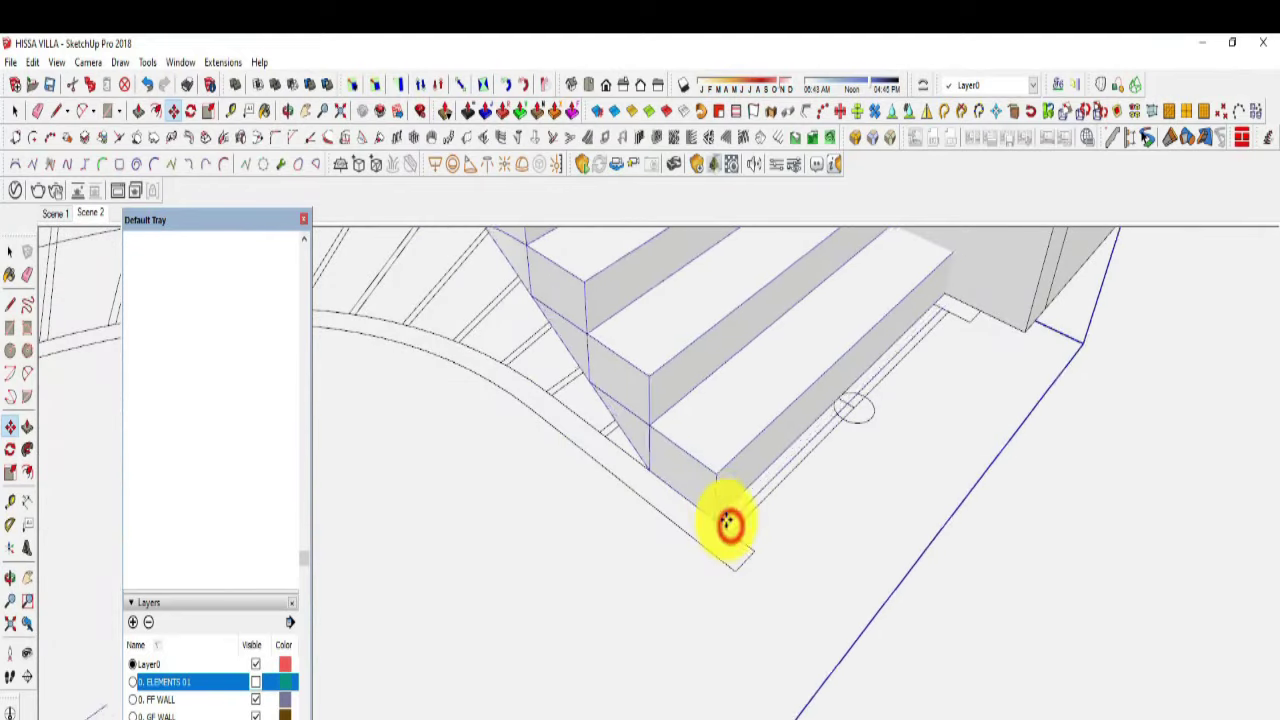
{"action": "scroll", "coordinate": [726, 523], "scroll_direction": "up", "scroll_amount": 2}
{"action": "scroll", "coordinate": [704, 549], "scroll_direction": "up", "scroll_amount": 3}
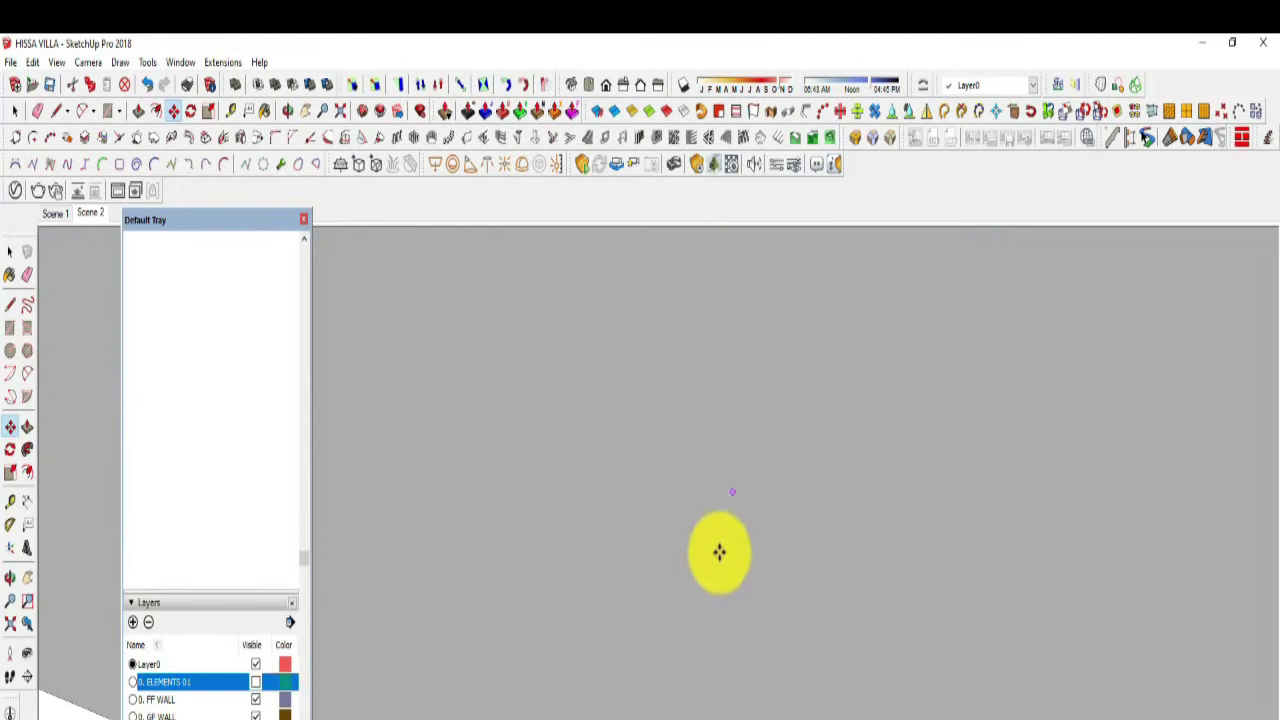
{"action": "mouse_move", "coordinate": [707, 588]}
{"action": "middle_mouse_down"}
{"action": "mouse_move", "coordinate": [771, 500]}
{"action": "mouse_move", "coordinate": [540, 408]}
{"action": "middle_mouse_up"}
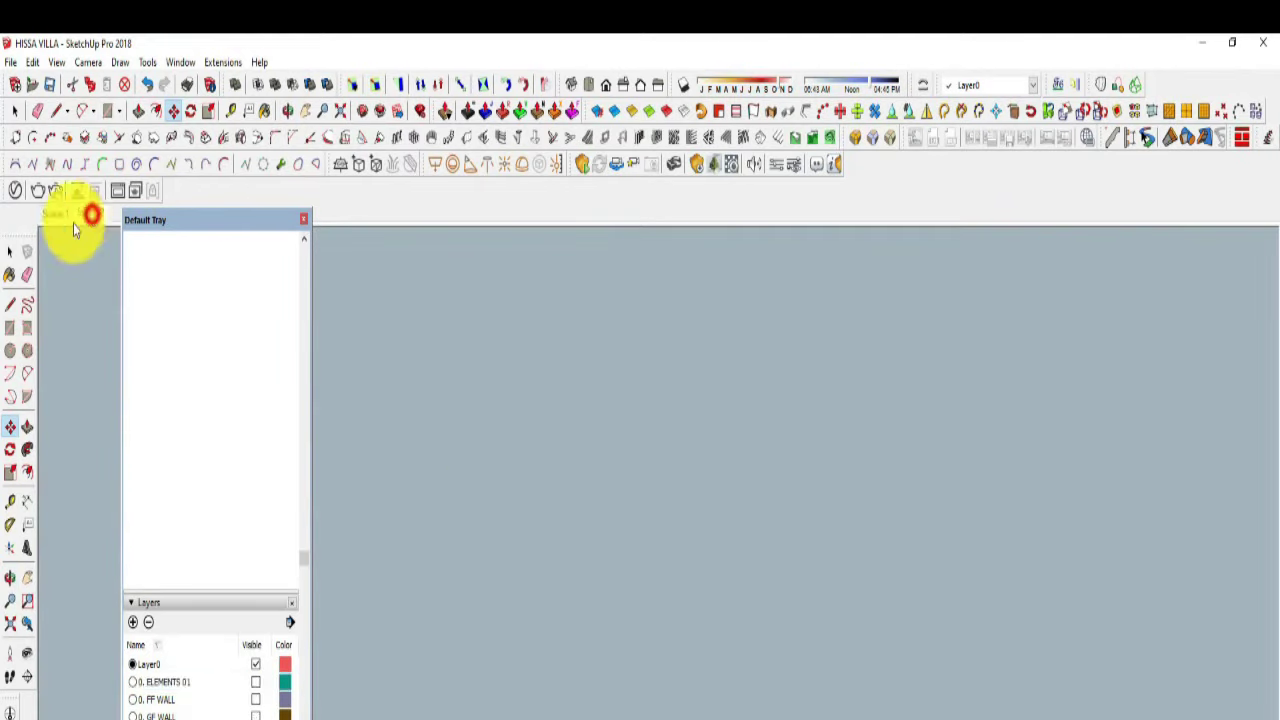
Step: Switch to the Scene 1 view and select the spiral staircase and its outer arc
{"action": "left_click", "coordinate": [73, 225]}
{"action": "left_click", "coordinate": [10, 251]}
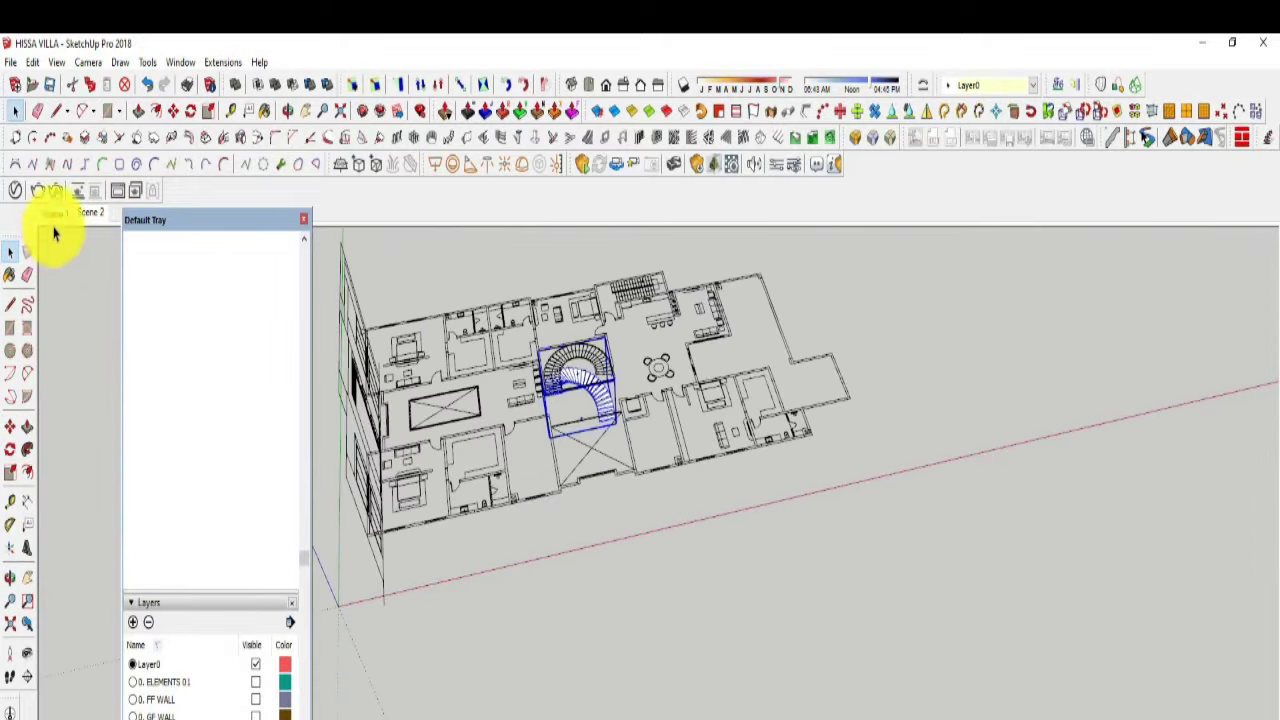
{"action": "left_click", "coordinate": [55, 213]}
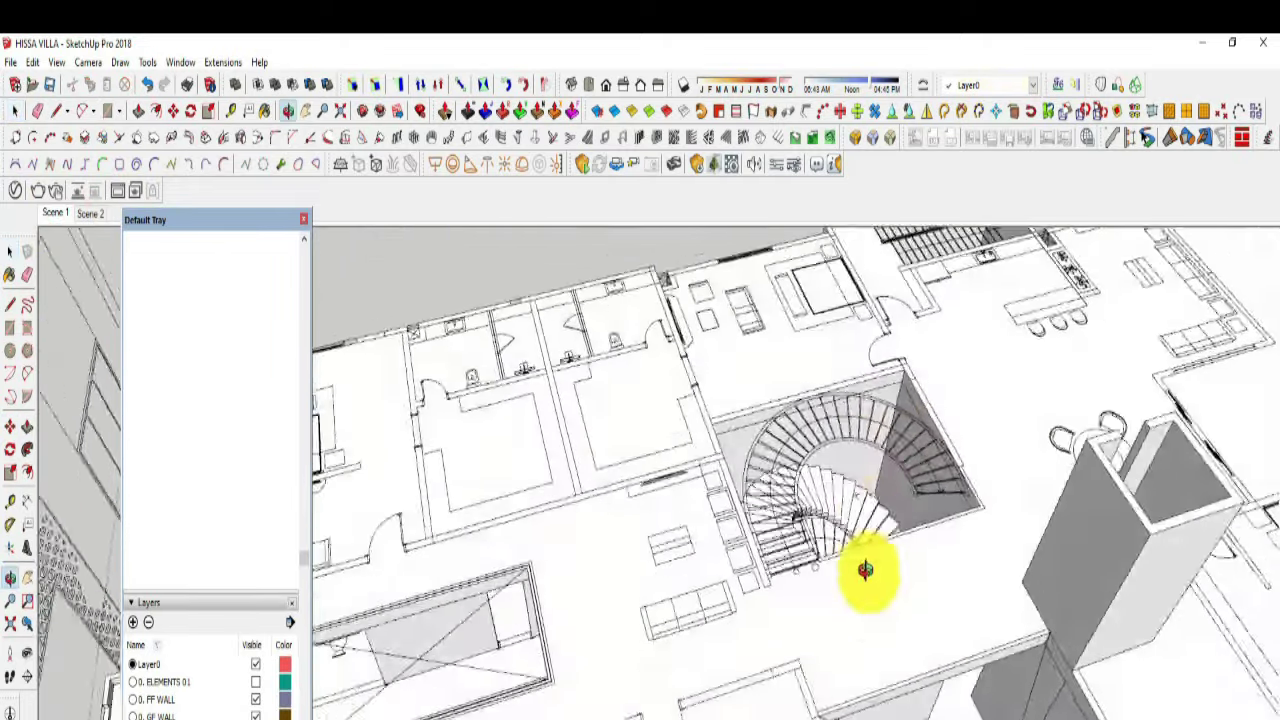
{"action": "mouse_move", "coordinate": [866, 569]}
{"action": "middle_mouse_down"}
{"action": "mouse_move", "coordinate": [921, 513]}
{"action": "mouse_move", "coordinate": [840, 520]}
{"action": "middle_mouse_up"}
{"action": "left_click", "coordinate": [921, 513]}
{"action": "middle_click_drag", "start_coordinate": [965, 615], "coordinate": [958, 648]}
{"action": "left_click", "coordinate": [958, 648]}
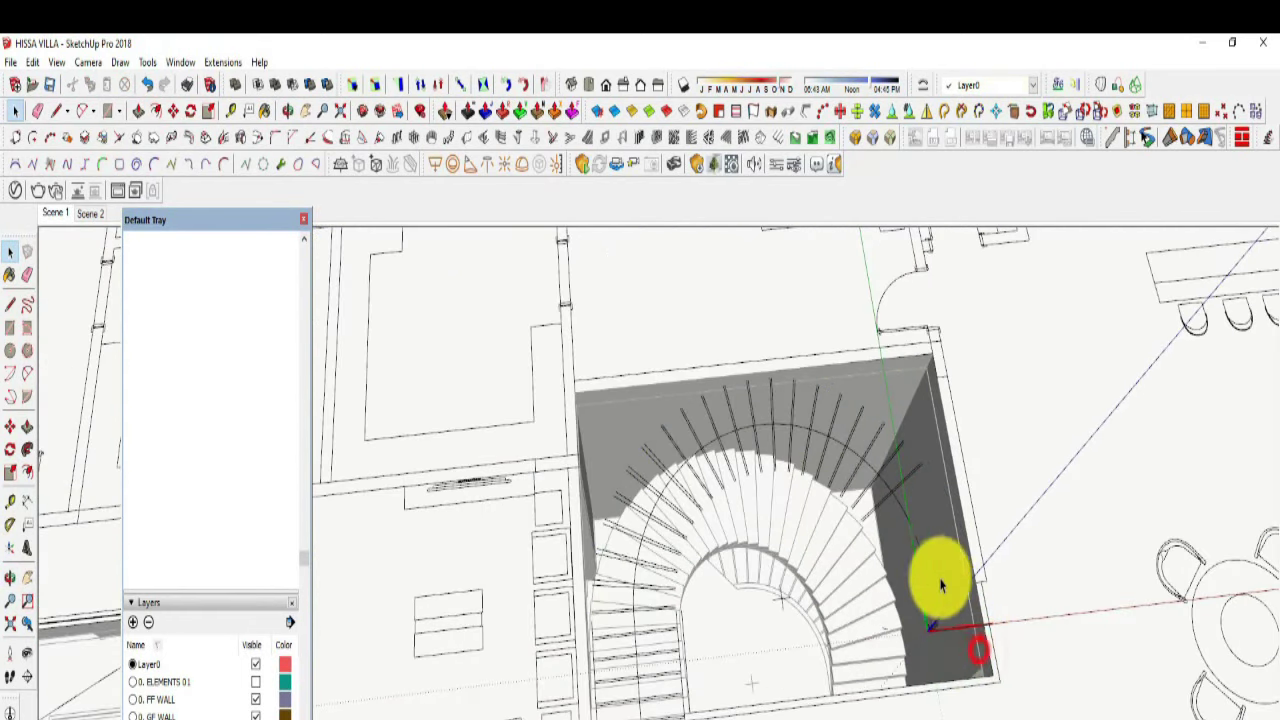
Step: Orbit and zoom around the spiral stair to check how it fits the stairwell
{"action": "mouse_move", "coordinate": [712, 403]}
{"action": "middle_mouse_down"}
{"action": "mouse_move", "coordinate": [643, 500]}
{"action": "mouse_move", "coordinate": [700, 591]}
{"action": "middle_mouse_up"}
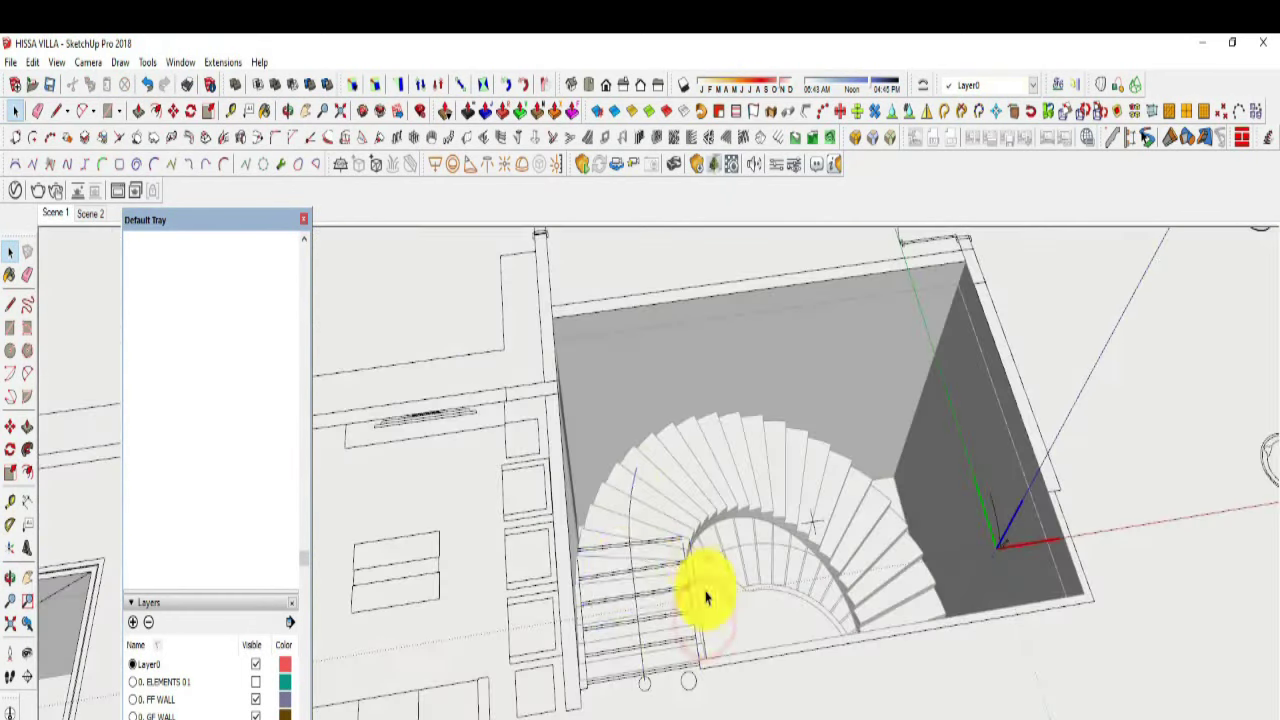
{"action": "left_click", "coordinate": [706, 615]}
{"action": "mouse_move", "coordinate": [700, 648]}
{"action": "middle_mouse_down"}
{"action": "mouse_move", "coordinate": [580, 625]}
{"action": "mouse_move", "coordinate": [700, 657]}
{"action": "middle_mouse_up"}
{"action": "scroll", "coordinate": [657, 423], "scroll_direction": "down", "scroll_amount": 3}
{"action": "middle_click_drag", "start_coordinate": [657, 423], "coordinate": [737, 529]}
{"action": "scroll", "coordinate": [553, 331], "scroll_direction": "up", "scroll_amount": 3}
{"action": "middle_click_drag", "start_coordinate": [553, 331], "coordinate": [623, 300]}
{"action": "scroll", "coordinate": [597, 300], "scroll_direction": "up", "scroll_amount": 3}
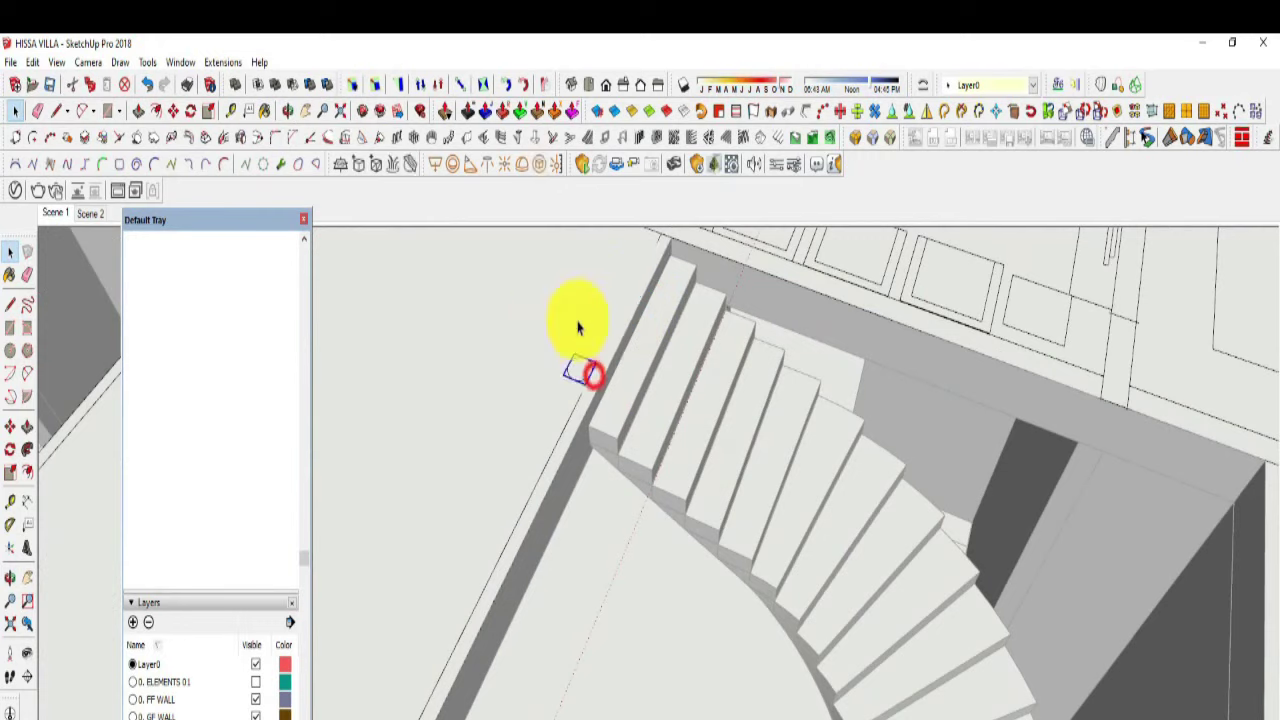
{"action": "mouse_move", "coordinate": [617, 410]}
{"action": "middle_mouse_down"}
{"action": "mouse_move", "coordinate": [677, 477]}
{"action": "mouse_move", "coordinate": [686, 429]}
{"action": "mouse_move", "coordinate": [624, 458]}
{"action": "middle_mouse_up"}
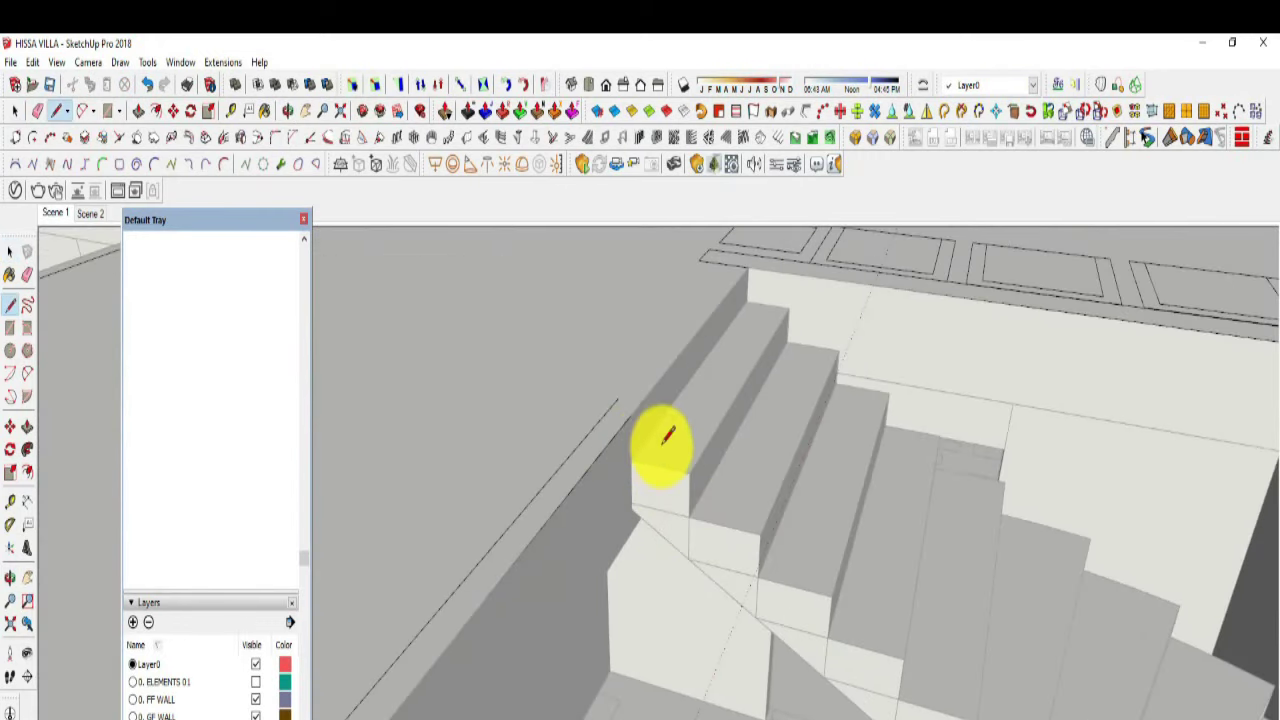
{"action": "scroll", "coordinate": [655, 388], "scroll_direction": "down", "scroll_amount": 3}
{"action": "mouse_move", "coordinate": [694, 451]}
{"action": "middle_mouse_down"}
{"action": "mouse_move", "coordinate": [623, 394]}
{"action": "mouse_move", "coordinate": [608, 594]}
{"action": "mouse_move", "coordinate": [810, 562]}
{"action": "mouse_move", "coordinate": [831, 623]}
{"action": "middle_mouse_up"}
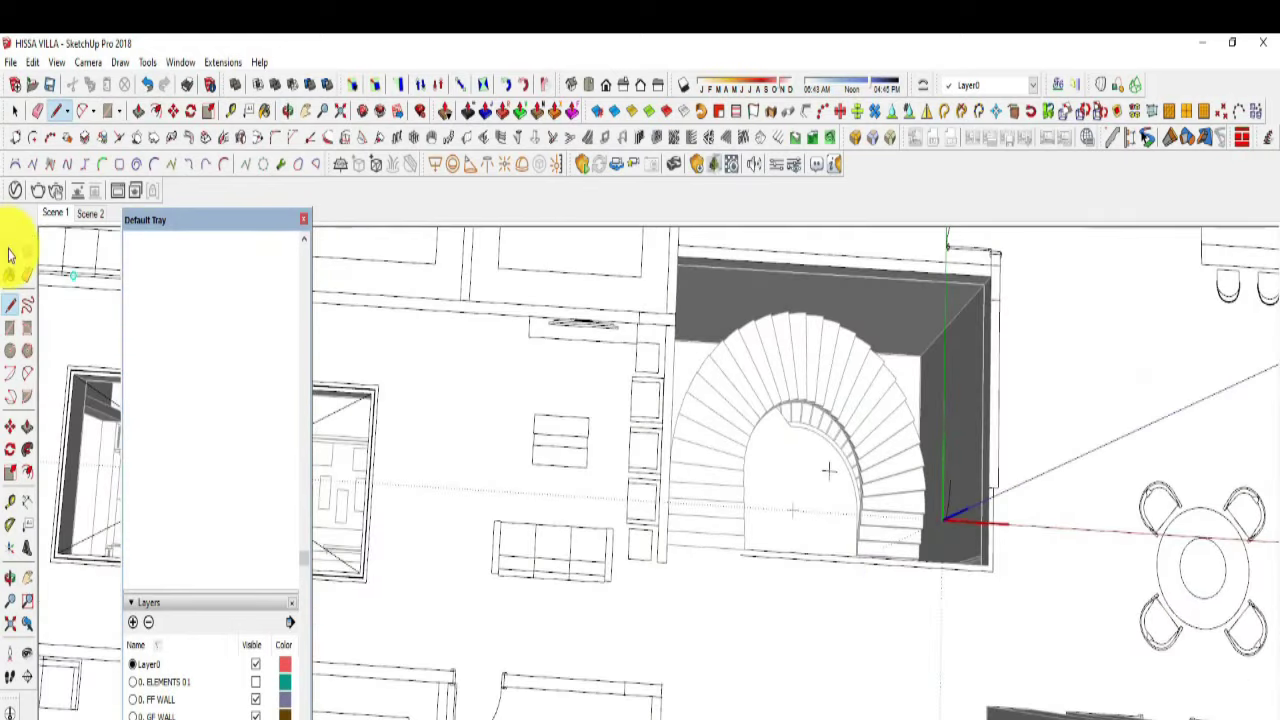
Step: Pull out to the whole villa, then frame and tilt the view on the spiral stair
{"action": "middle_click_drag", "start_coordinate": [40, 257], "coordinate": [94, 262]}
{"action": "mouse_move", "coordinate": [738, 585]}
{"action": "middle_mouse_down"}
{"action": "mouse_move", "coordinate": [943, 314]}
{"action": "mouse_move", "coordinate": [666, 466]}
{"action": "mouse_move", "coordinate": [803, 589]}
{"action": "mouse_move", "coordinate": [682, 362]}
{"action": "middle_mouse_up"}
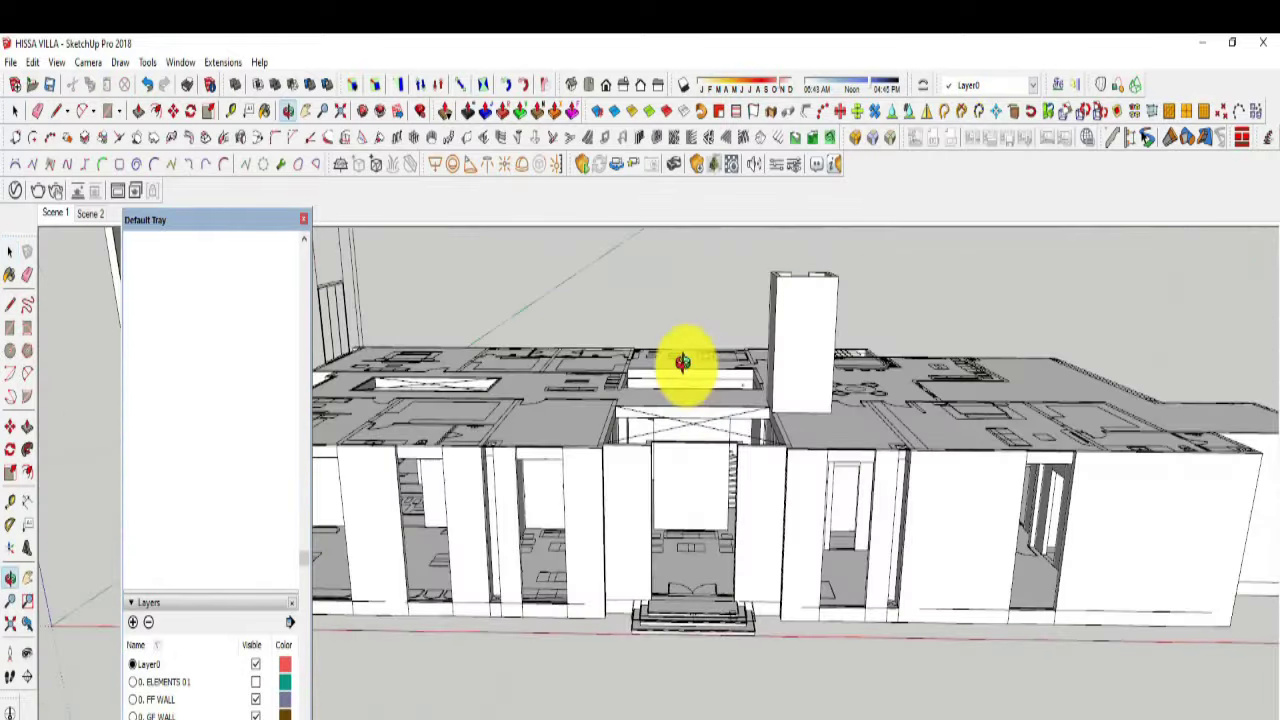
{"action": "right_click", "coordinate": [682, 362]}
{"action": "left_click", "coordinate": [730, 343]}
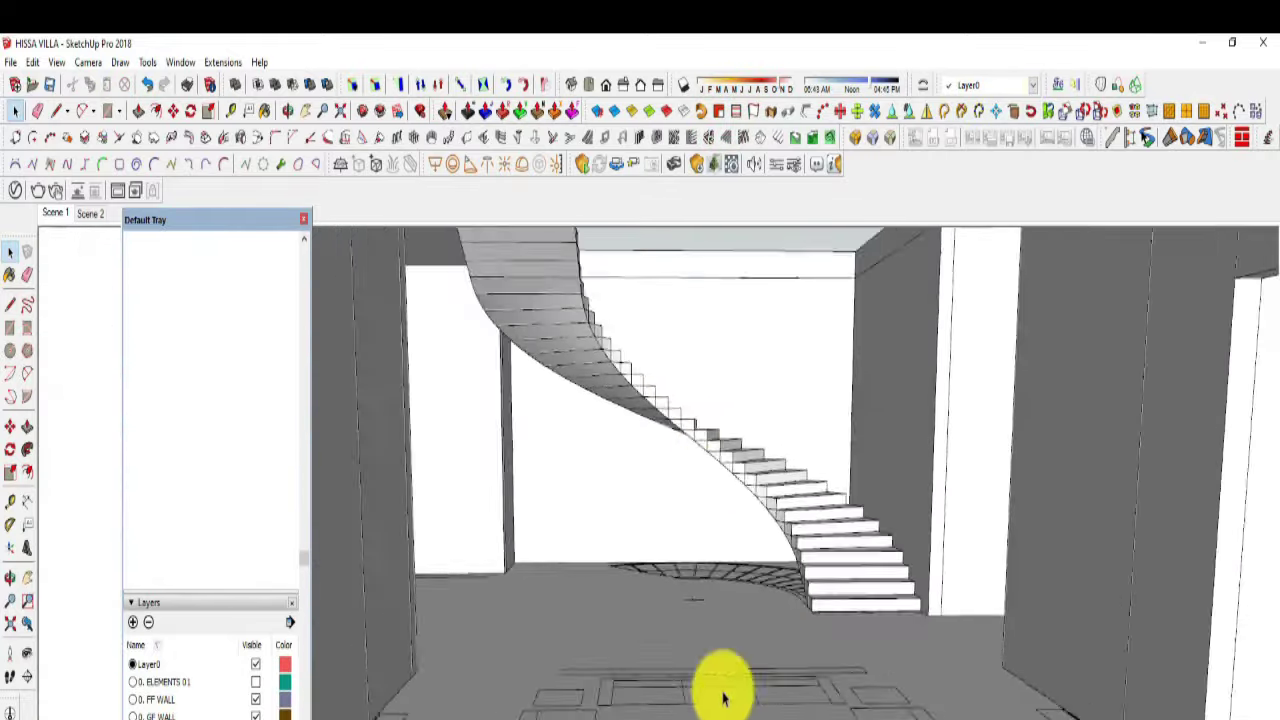
{"action": "mouse_move", "coordinate": [724, 697]}
{"action": "middle_mouse_down"}
{"action": "mouse_move", "coordinate": [743, 423]}
{"action": "mouse_move", "coordinate": [729, 351]}
{"action": "mouse_move", "coordinate": [766, 663]}
{"action": "mouse_move", "coordinate": [814, 694]}
{"action": "mouse_move", "coordinate": [760, 715]}
{"action": "mouse_move", "coordinate": [709, 511]}
{"action": "mouse_move", "coordinate": [811, 480]}
{"action": "mouse_move", "coordinate": [1014, 371]}
{"action": "mouse_move", "coordinate": [560, 629]}
{"action": "mouse_move", "coordinate": [660, 249]}
{"action": "mouse_move", "coordinate": [943, 380]}
{"action": "mouse_move", "coordinate": [766, 349]}
{"action": "mouse_move", "coordinate": [806, 217]}
{"action": "mouse_move", "coordinate": [380, 206]}
{"action": "mouse_move", "coordinate": [851, 343]}
{"action": "mouse_move", "coordinate": [563, 434]}
{"action": "mouse_move", "coordinate": [611, 393]}
{"action": "mouse_move", "coordinate": [623, 354]}
{"action": "mouse_move", "coordinate": [689, 486]}
{"action": "middle_mouse_up"}
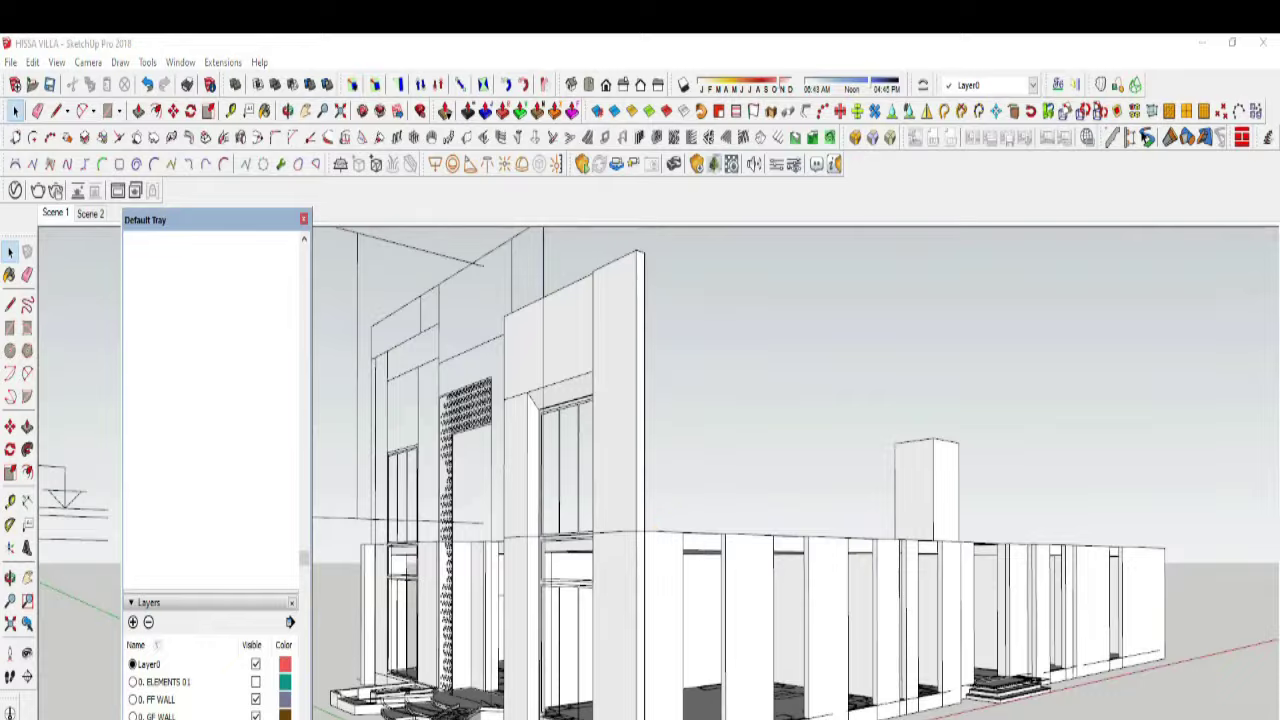